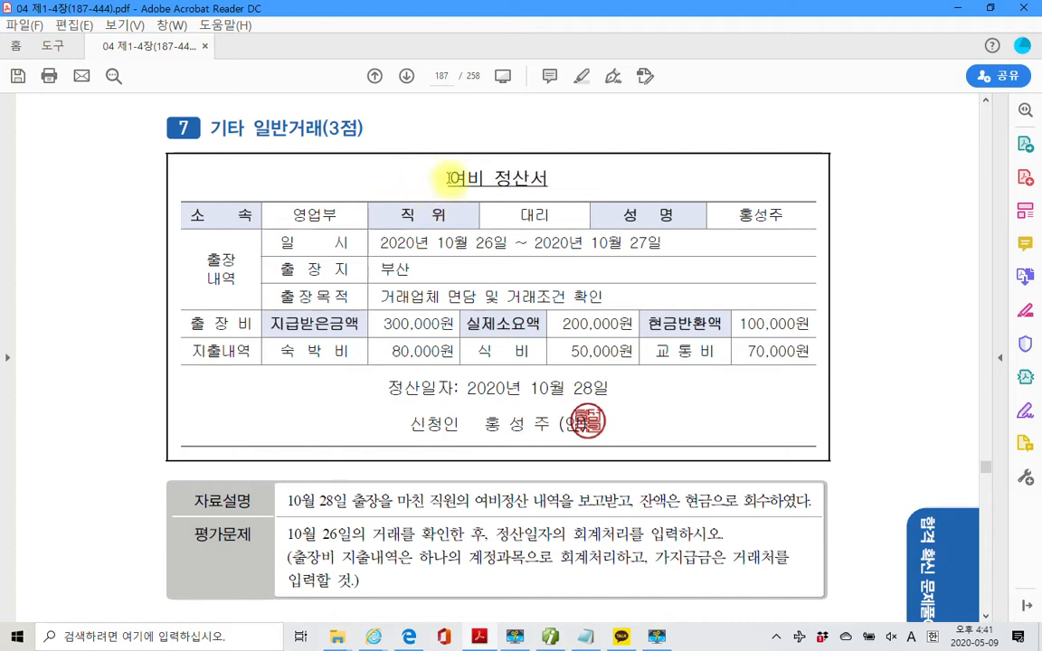
Highlight the title 여비 정산서 and the phrase 잔액은 현금으로 회수하였다 in question 7
{"action": "left_click_drag", "start_coordinate": [448, 177], "coordinate": [524, 177]}
{"action": "right_click", "coordinate": [524, 177]}
{"action": "left_click", "coordinate": [587, 156]}
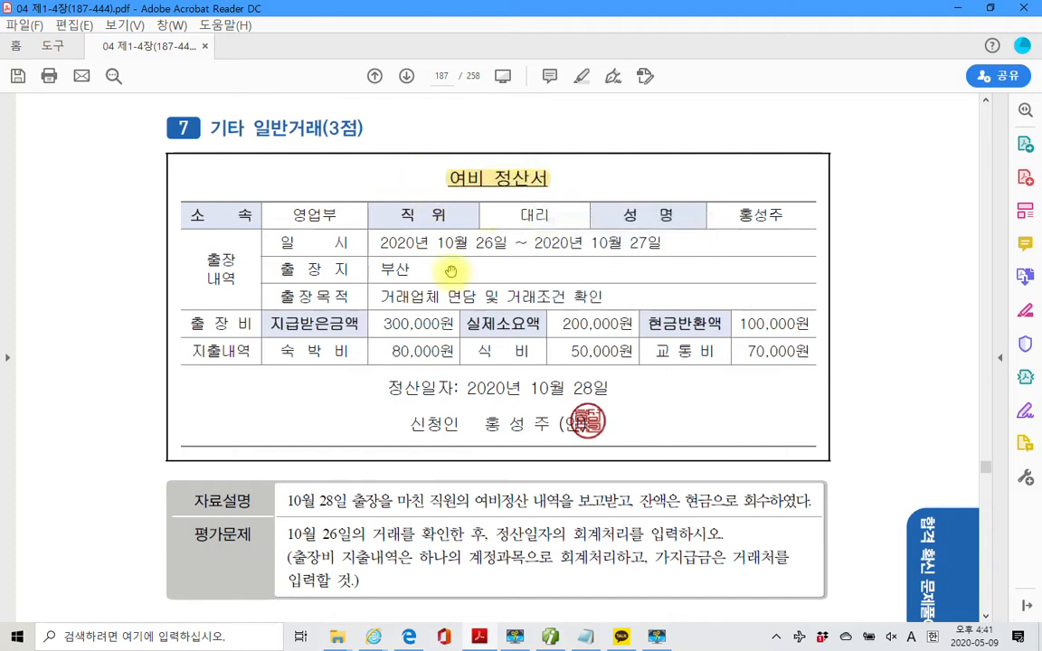
{"action": "scroll", "coordinate": [423, 279], "scroll_direction": "down", "scroll_amount": 3}
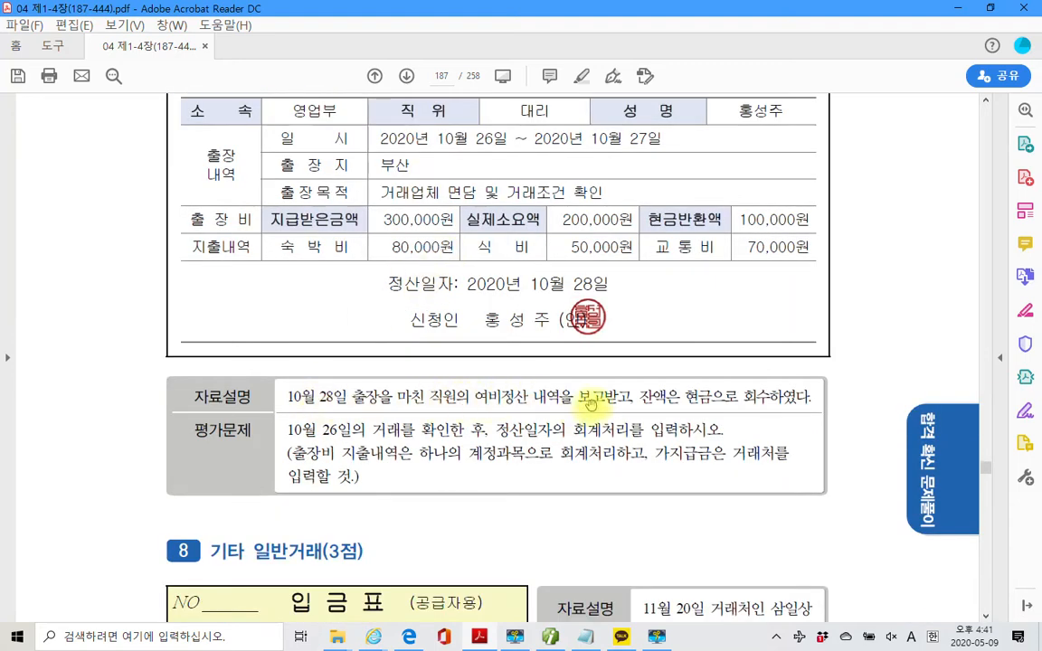
{"action": "left_click_drag", "start_coordinate": [634, 396], "coordinate": [758, 398]}
{"action": "left_click", "coordinate": [793, 440]}
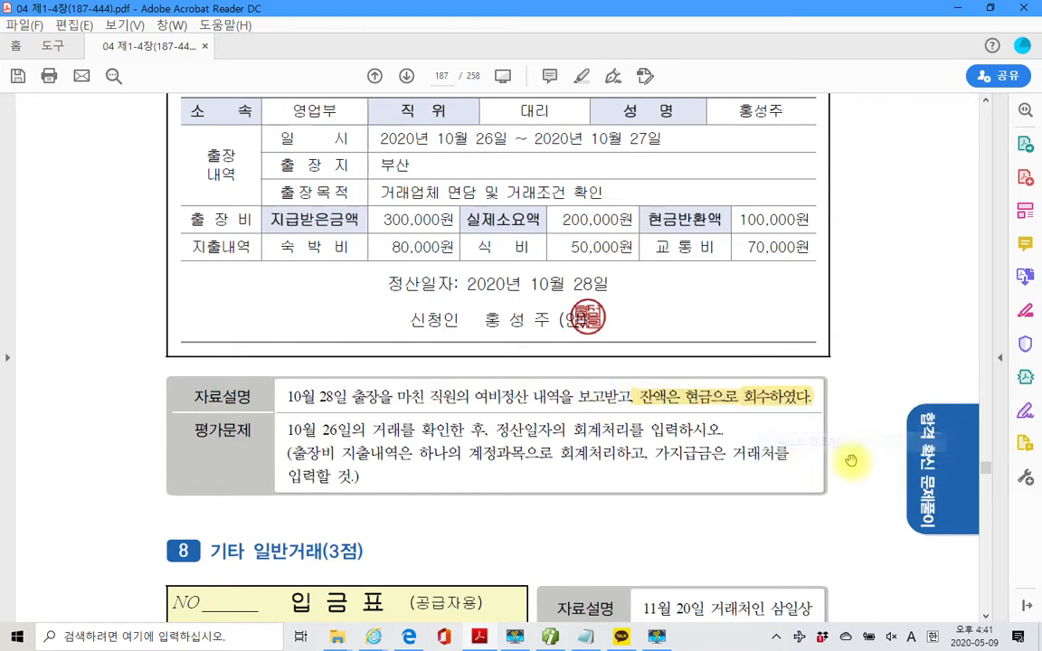
Circle 현금 and 여비정산 in the explanation text and handwrite the debit mark 차 above each
{"action": "left_click_drag", "start_coordinate": [702, 420], "coordinate": [703, 424]}
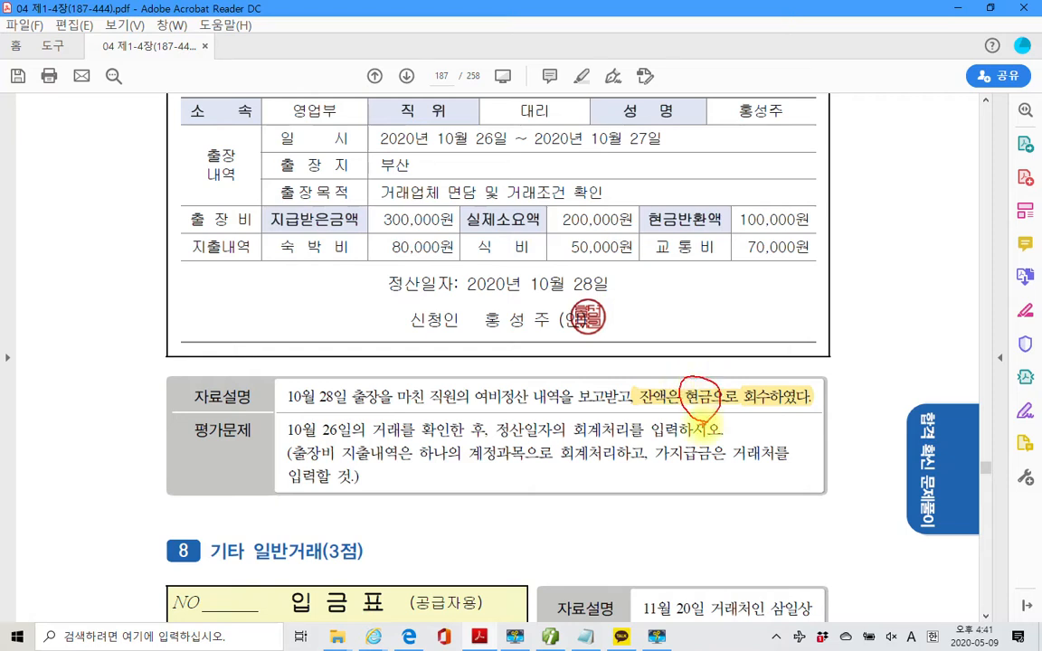
{"action": "mouse_move", "coordinate": [499, 417]}
{"action": "left_mouse_down"}
{"action": "mouse_move", "coordinate": [529, 390]}
{"action": "mouse_move", "coordinate": [527, 417]}
{"action": "left_mouse_up"}
{"action": "mouse_move", "coordinate": [451, 336]}
{"action": "left_mouse_down"}
{"action": "mouse_move", "coordinate": [479, 347]}
{"action": "mouse_move", "coordinate": [460, 381]}
{"action": "mouse_move", "coordinate": [488, 372]}
{"action": "left_mouse_up"}
{"action": "left_click_drag", "start_coordinate": [499, 331], "coordinate": [498, 393]}
{"action": "left_click_drag", "start_coordinate": [498, 368], "coordinate": [513, 367]}
{"action": "mouse_move", "coordinate": [680, 327]}
{"action": "left_mouse_down"}
{"action": "mouse_move", "coordinate": [697, 350]}
{"action": "mouse_move", "coordinate": [682, 369]}
{"action": "left_mouse_up"}
{"action": "mouse_move", "coordinate": [726, 328]}
{"action": "left_mouse_down"}
{"action": "mouse_move", "coordinate": [726, 395]}
{"action": "mouse_move", "coordinate": [766, 352]}
{"action": "left_mouse_up"}
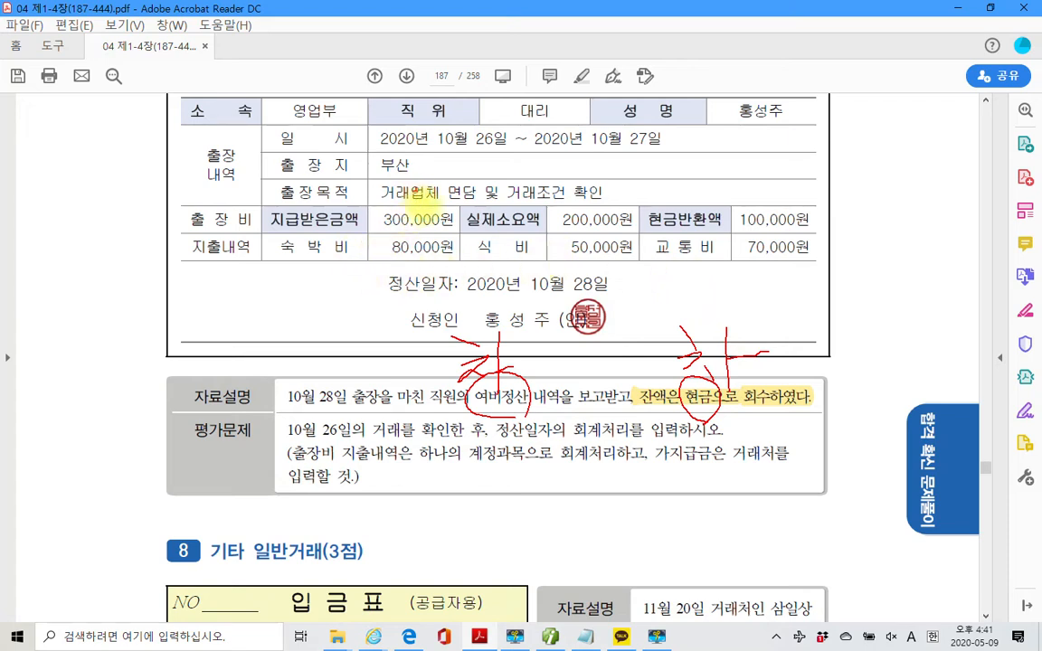
Circle the 300,000원 advance and handwrite the credit note 대) 가지급금, linking the employee's name to it as the counterparty
{"action": "mouse_move", "coordinate": [380, 232]}
{"action": "left_mouse_down"}
{"action": "mouse_move", "coordinate": [452, 221]}
{"action": "mouse_move", "coordinate": [372, 214]}
{"action": "left_mouse_up"}
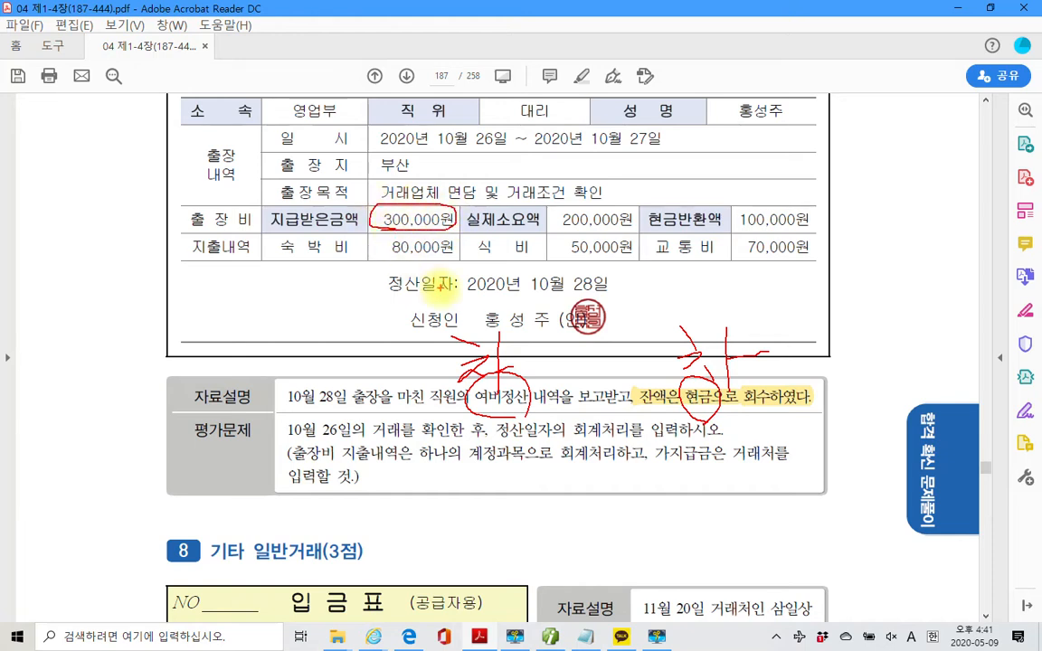
{"action": "mouse_move", "coordinate": [337, 167]}
{"action": "left_mouse_down"}
{"action": "mouse_move", "coordinate": [286, 140]}
{"action": "mouse_move", "coordinate": [353, 161]}
{"action": "mouse_move", "coordinate": [337, 135]}
{"action": "mouse_move", "coordinate": [362, 117]}
{"action": "mouse_move", "coordinate": [333, 163]}
{"action": "mouse_move", "coordinate": [411, 162]}
{"action": "mouse_move", "coordinate": [443, 126]}
{"action": "mouse_move", "coordinate": [465, 149]}
{"action": "mouse_move", "coordinate": [541, 143]}
{"action": "left_mouse_up"}
{"action": "mouse_move", "coordinate": [540, 149]}
{"action": "left_mouse_down"}
{"action": "mouse_move", "coordinate": [539, 177]}
{"action": "mouse_move", "coordinate": [564, 165]}
{"action": "left_mouse_up"}
{"action": "left_click_drag", "start_coordinate": [572, 123], "coordinate": [581, 142]}
{"action": "mouse_move", "coordinate": [566, 145]}
{"action": "left_mouse_down"}
{"action": "mouse_move", "coordinate": [597, 137]}
{"action": "mouse_move", "coordinate": [579, 173]}
{"action": "mouse_move", "coordinate": [598, 180]}
{"action": "left_mouse_up"}
{"action": "left_click_drag", "start_coordinate": [579, 178], "coordinate": [623, 195]}
{"action": "left_click_drag", "start_coordinate": [760, 92], "coordinate": [796, 130]}
{"action": "mouse_move", "coordinate": [737, 113]}
{"action": "left_mouse_down"}
{"action": "mouse_move", "coordinate": [660, 143]}
{"action": "mouse_move", "coordinate": [644, 170]}
{"action": "left_mouse_up"}
{"action": "mouse_move", "coordinate": [628, 150]}
{"action": "left_mouse_down"}
{"action": "mouse_move", "coordinate": [663, 158]}
{"action": "mouse_move", "coordinate": [667, 199]}
{"action": "left_mouse_up"}
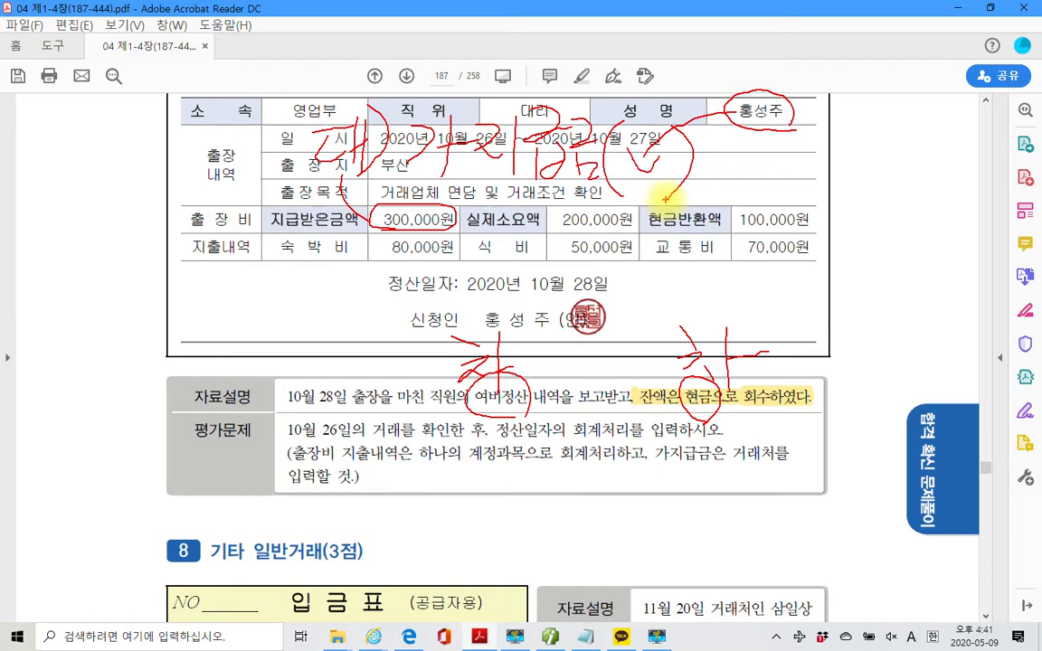
{"action": "mouse_move", "coordinate": [631, 148]}
{"action": "left_mouse_down"}
{"action": "mouse_move", "coordinate": [663, 157]}
{"action": "mouse_move", "coordinate": [652, 173]}
{"action": "left_mouse_up"}
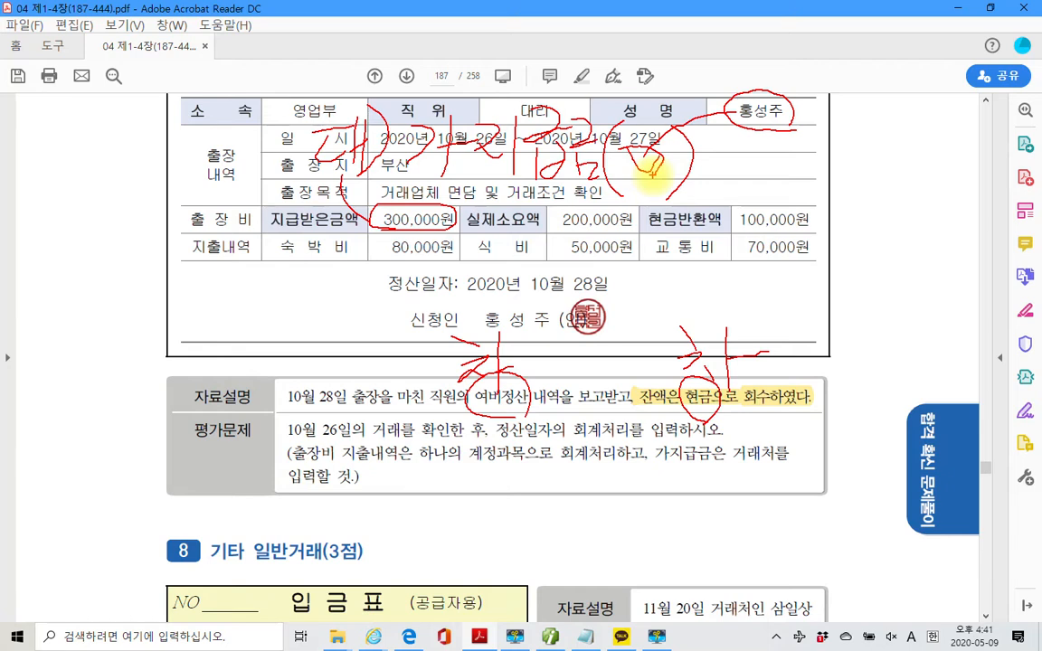
Mark 숙박비, 식비 and 교통비, and link the 200,000원 and 100,000원 amounts to the handwritten debit marks
{"action": "left_click_drag", "start_coordinate": [320, 255], "coordinate": [322, 286]}
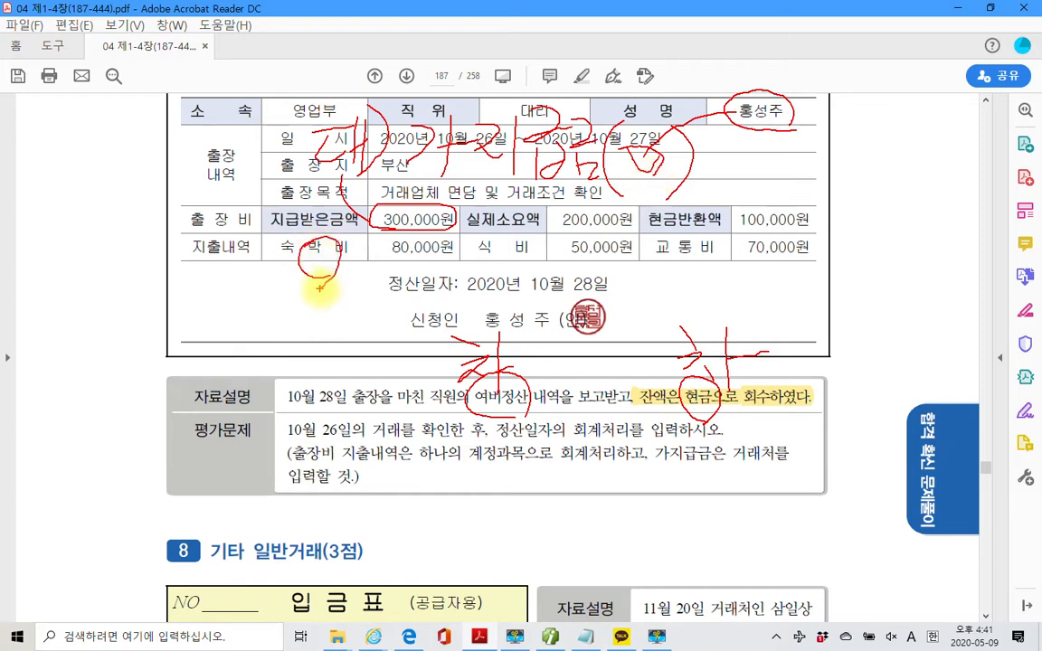
{"action": "left_click_drag", "start_coordinate": [522, 238], "coordinate": [493, 264]}
{"action": "left_click_drag", "start_coordinate": [716, 263], "coordinate": [737, 267]}
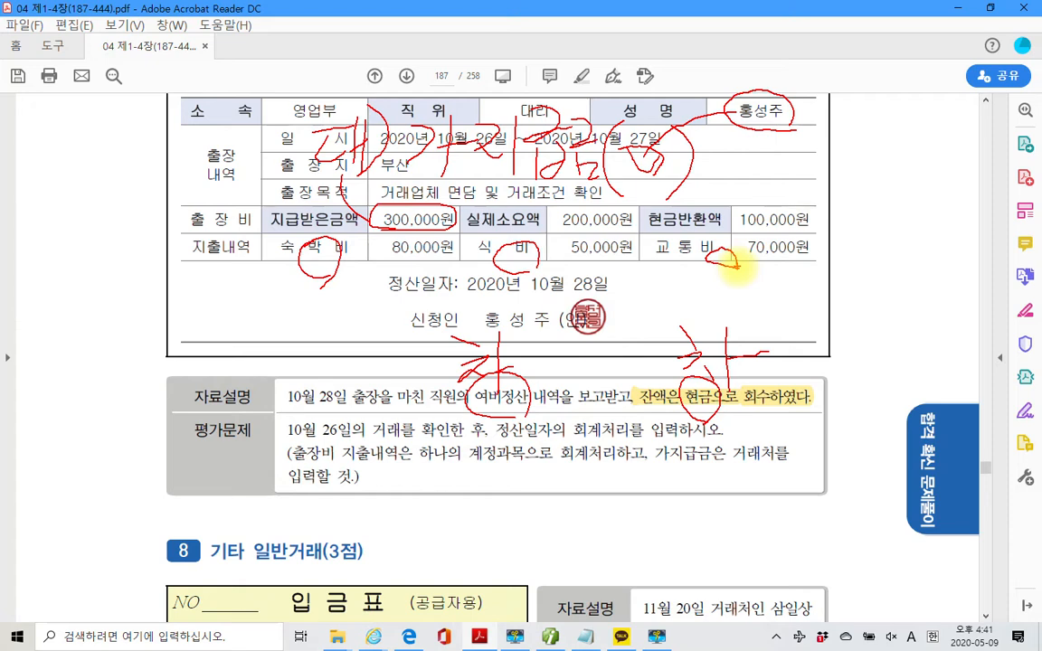
{"action": "mouse_move", "coordinate": [505, 181]}
{"action": "left_mouse_down"}
{"action": "mouse_move", "coordinate": [553, 226]}
{"action": "mouse_move", "coordinate": [475, 339]}
{"action": "mouse_move", "coordinate": [549, 370]}
{"action": "left_mouse_up"}
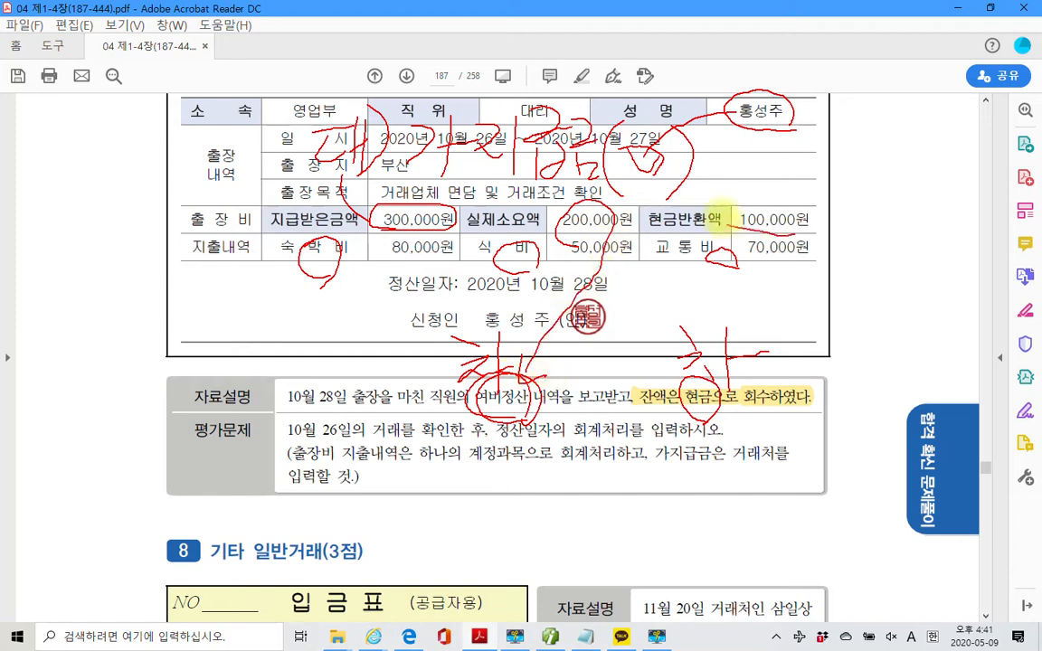
{"action": "mouse_move", "coordinate": [723, 219]}
{"action": "left_mouse_down"}
{"action": "mouse_move", "coordinate": [814, 221]}
{"action": "mouse_move", "coordinate": [853, 271]}
{"action": "mouse_move", "coordinate": [776, 374]}
{"action": "mouse_move", "coordinate": [803, 386]}
{"action": "left_mouse_up"}
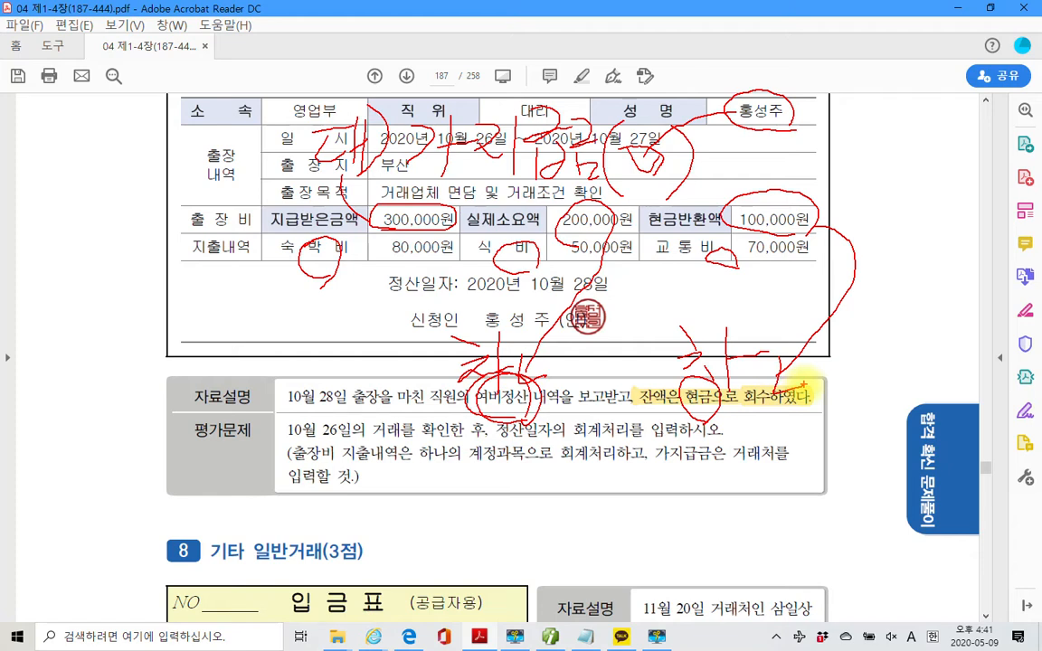
Emphasize the 300,000원, 200,000원 and 100,000원 amounts with pen strokes and clear all handwritten marks from the page
{"action": "left_click_drag", "start_coordinate": [425, 207], "coordinate": [445, 228]}
{"action": "left_click_drag", "start_coordinate": [583, 208], "coordinate": [554, 225]}
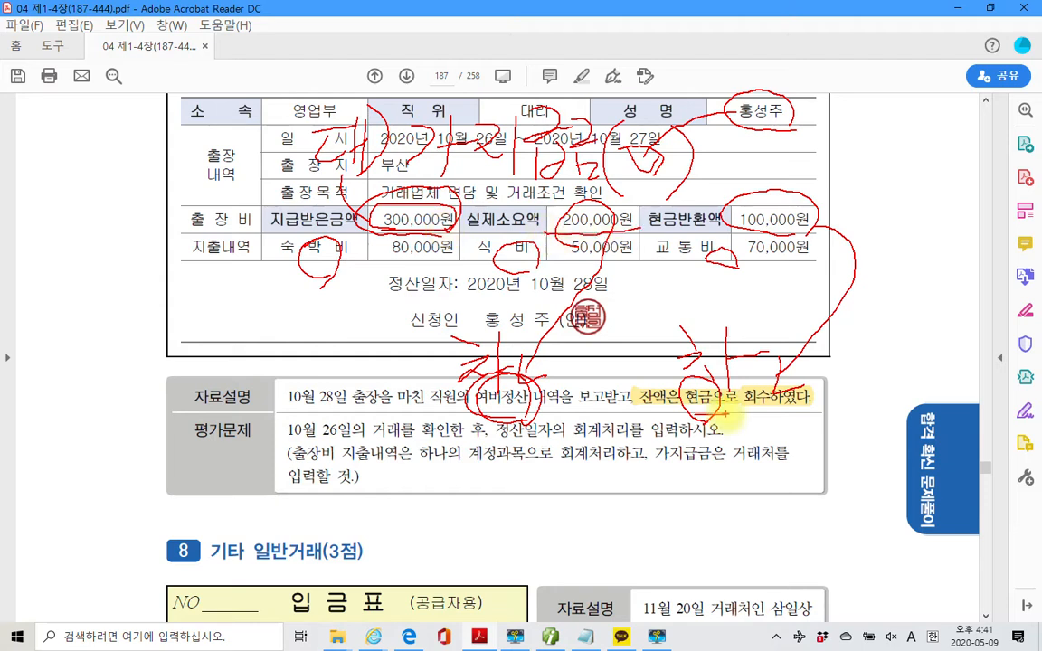
{"action": "left_click_drag", "start_coordinate": [674, 231], "coordinate": [819, 242]}
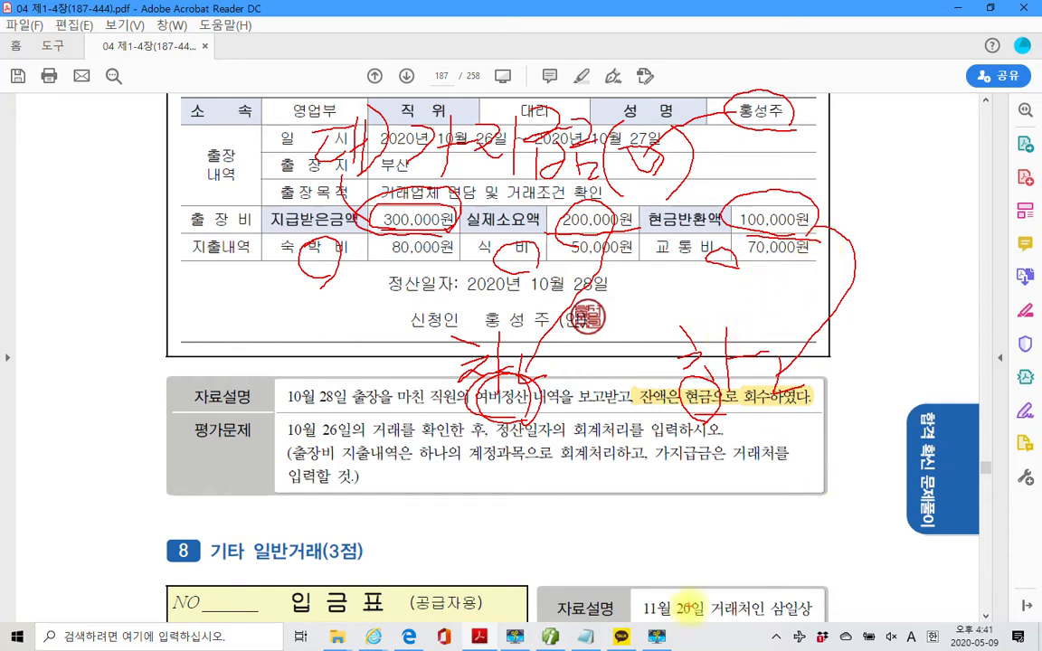
{"action": "key", "text": "Escape"}
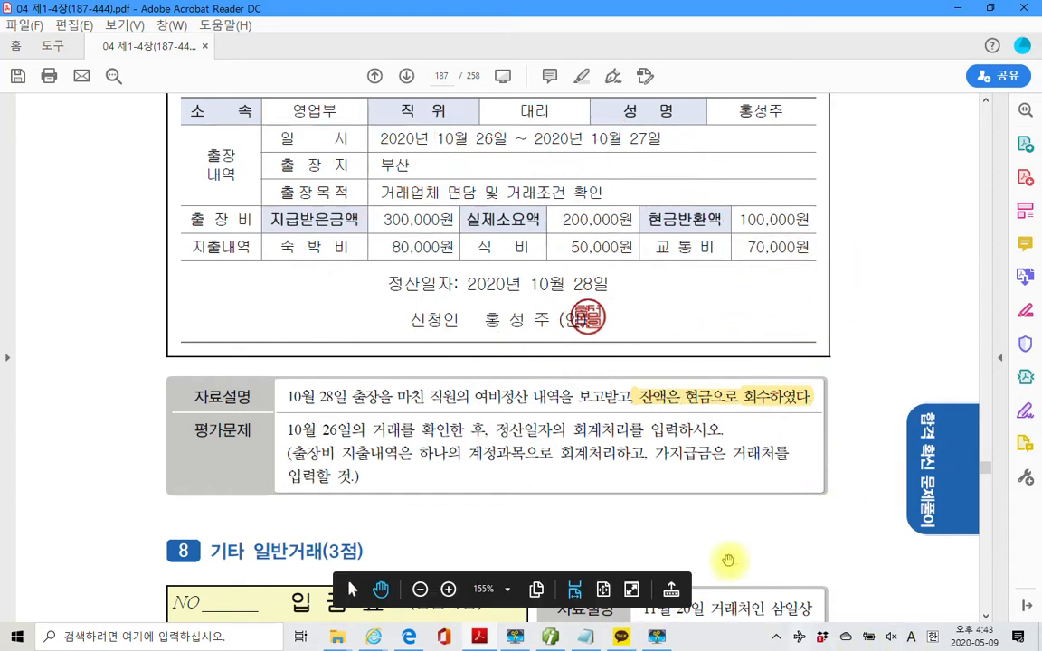
Switch to the accounting program and set the 일반전표입력 date to October 28
{"action": "key", "text": "alt+Tab"}
{"action": "left_click", "coordinate": [212, 110]}
{"action": "type", "text": "28"}
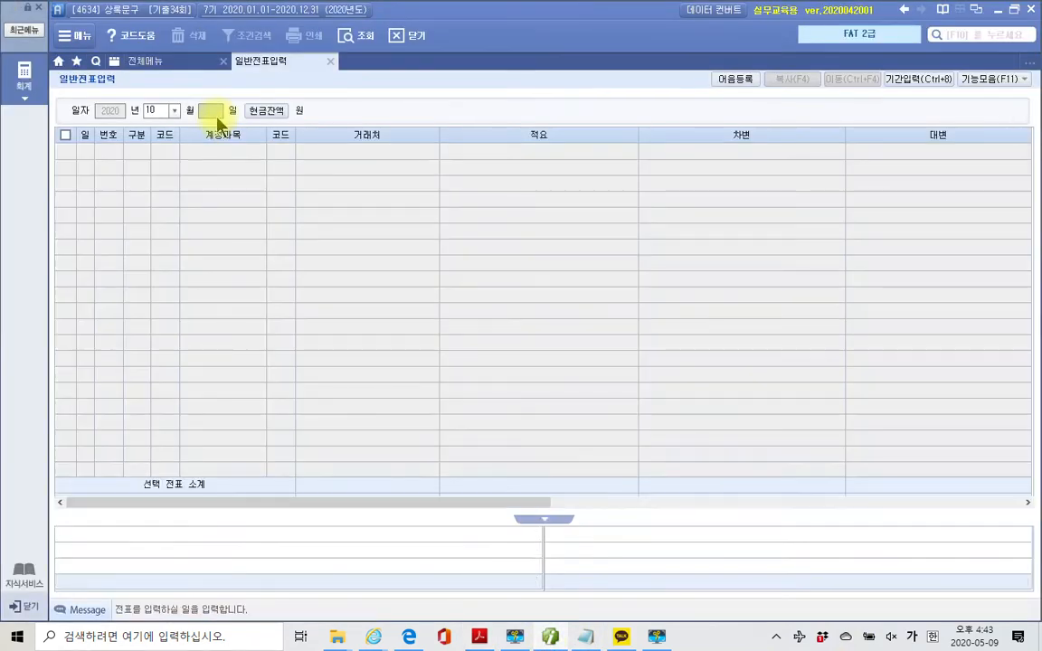
{"action": "key", "text": "Return"}
Start a debit (차변) line with account 812 여비교통비, found by searching for 여비
{"action": "type", "text": "3"}
{"action": "key", "text": "Return"}
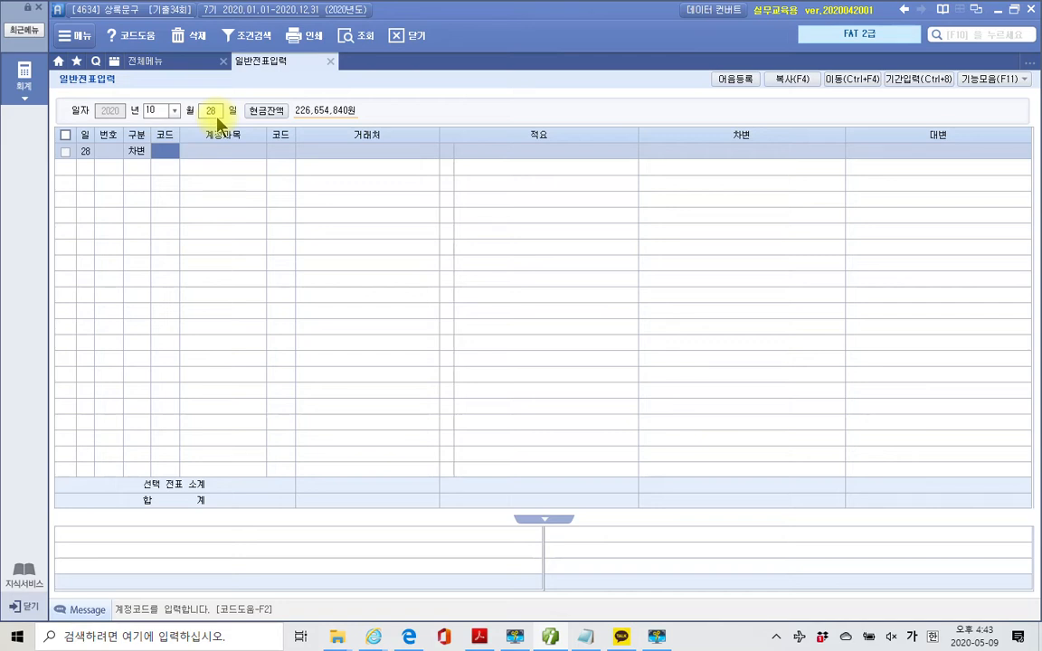
{"action": "type", "text": "여비"}
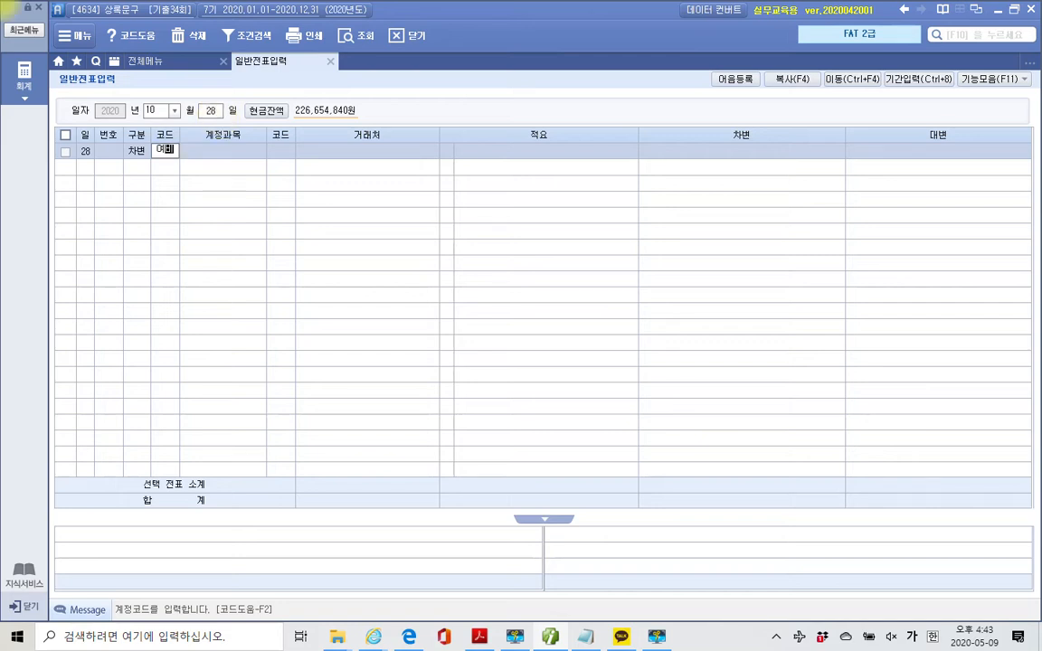
{"action": "key", "text": "Return"}
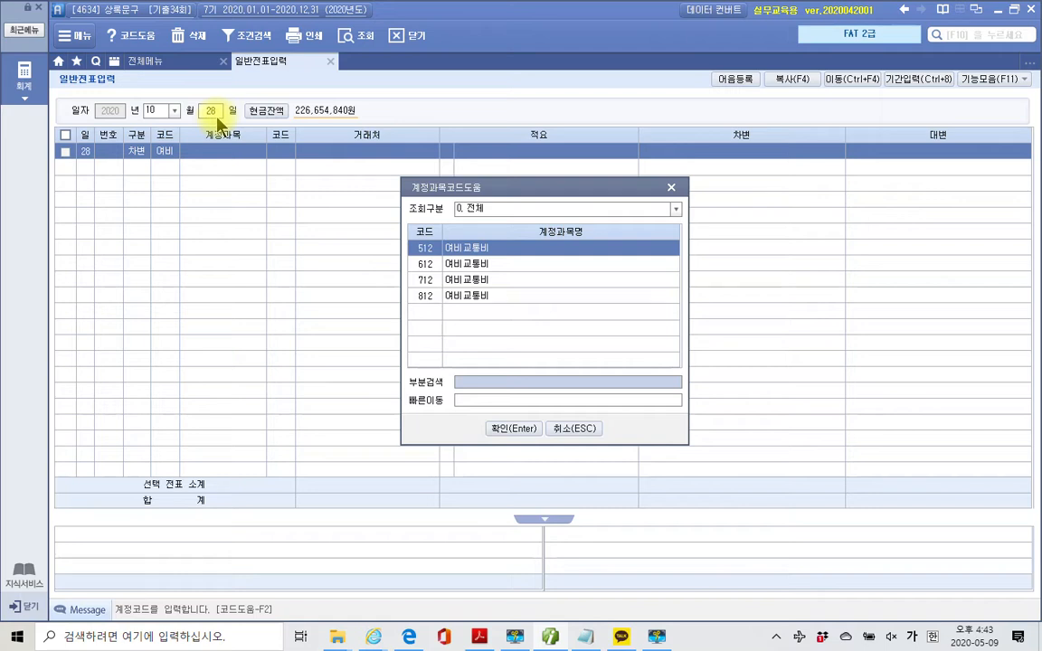
{"action": "key", "text": "Down"}
{"action": "key", "text": "Down"}
{"action": "key", "text": "Down"}
{"action": "key", "text": "Return"}
Set the 여비교통비 debit amount to 200,000, leaving counterparty and description blank
{"action": "key", "text": "Return"}
{"action": "key", "text": "Return"}
{"action": "key", "text": "Return"}
{"action": "key", "text": "Return"}
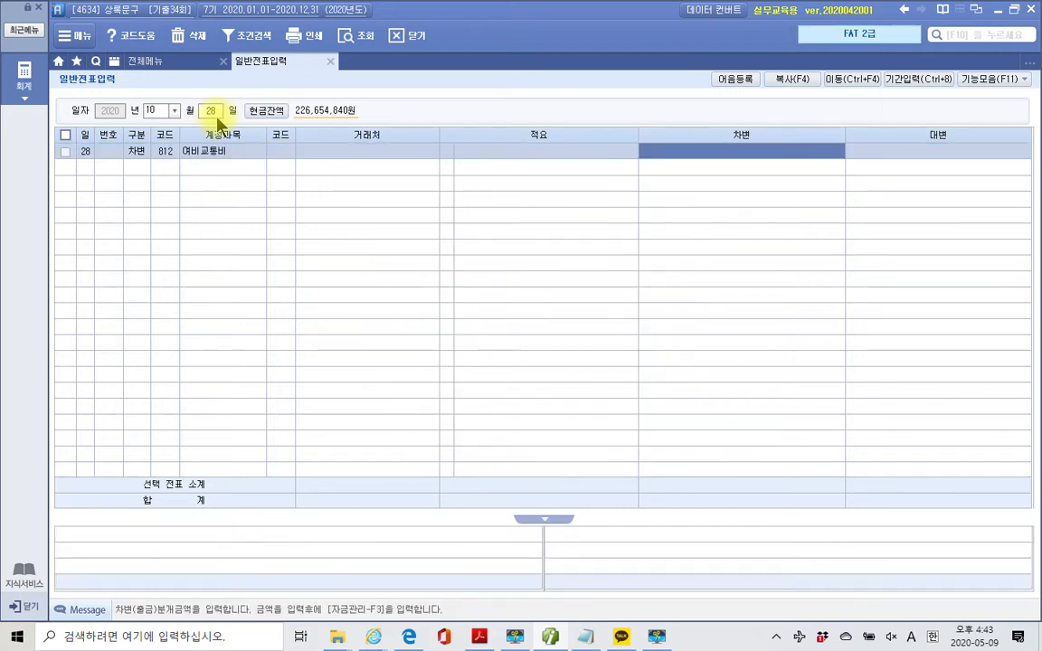
{"action": "type", "text": "2000000"}
{"action": "key", "text": "Return"}
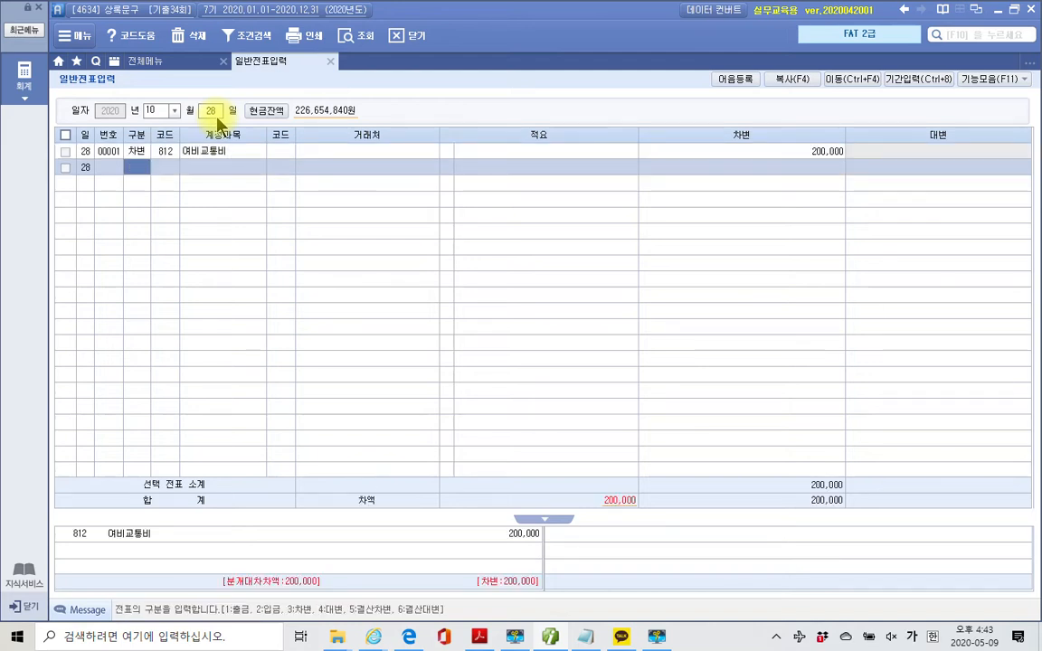
Add a debit (차변) line for account 101 현금 with an amount of 100,000
{"action": "type", "text": "3"}
{"action": "key", "text": "Return"}
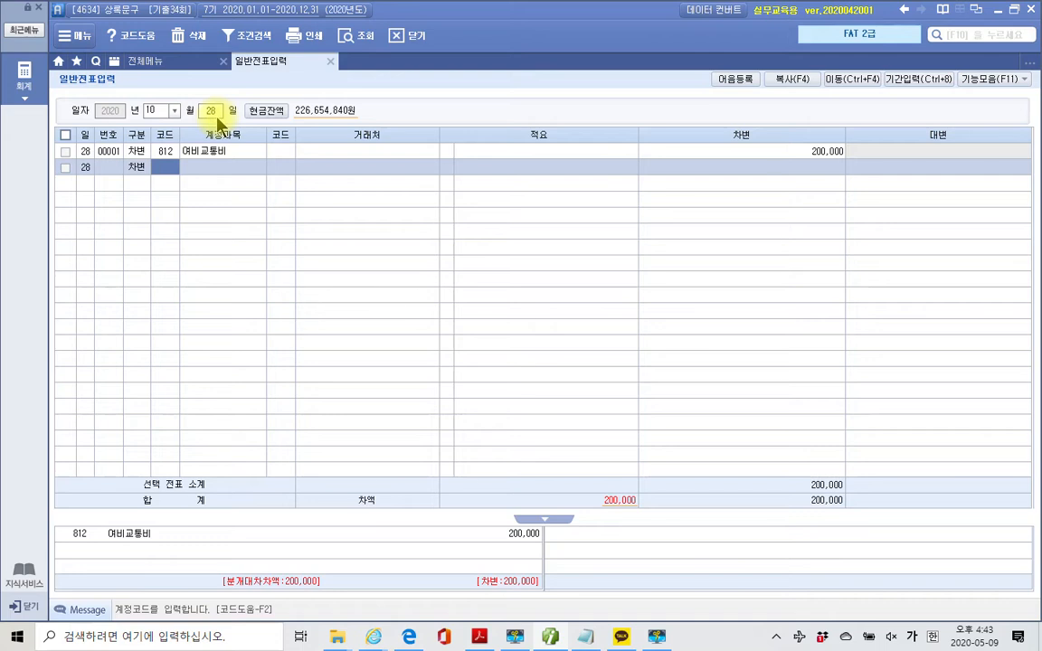
{"action": "type", "text": "101"}
{"action": "key", "text": "Return"}
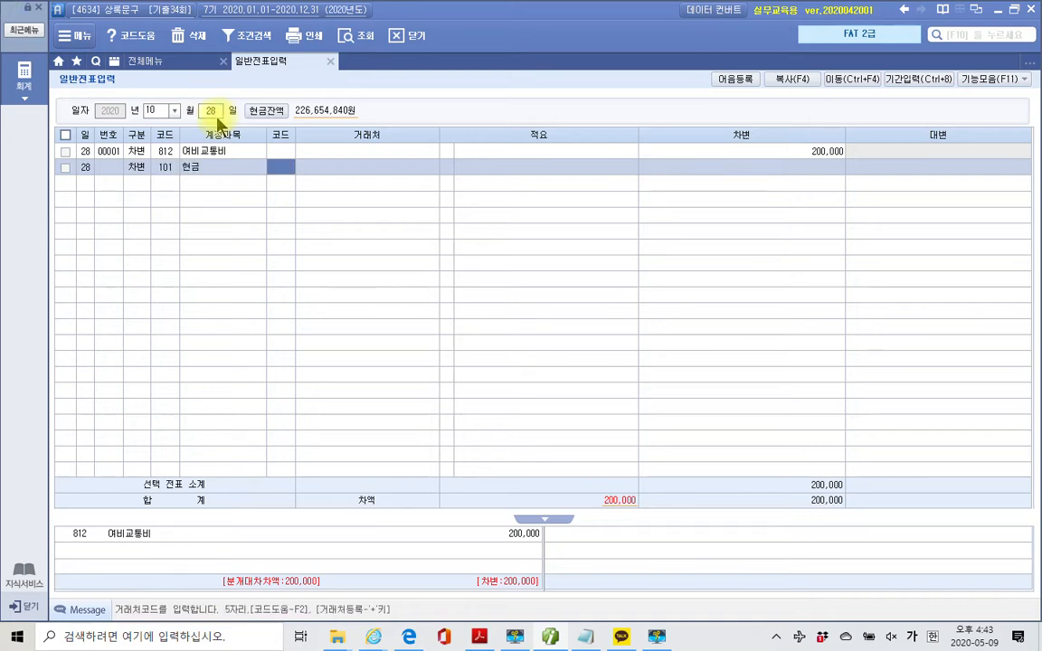
{"action": "key", "text": "Return"}
{"action": "key", "text": "Return"}
{"action": "key", "text": "Return"}
{"action": "type", "text": "100000"}
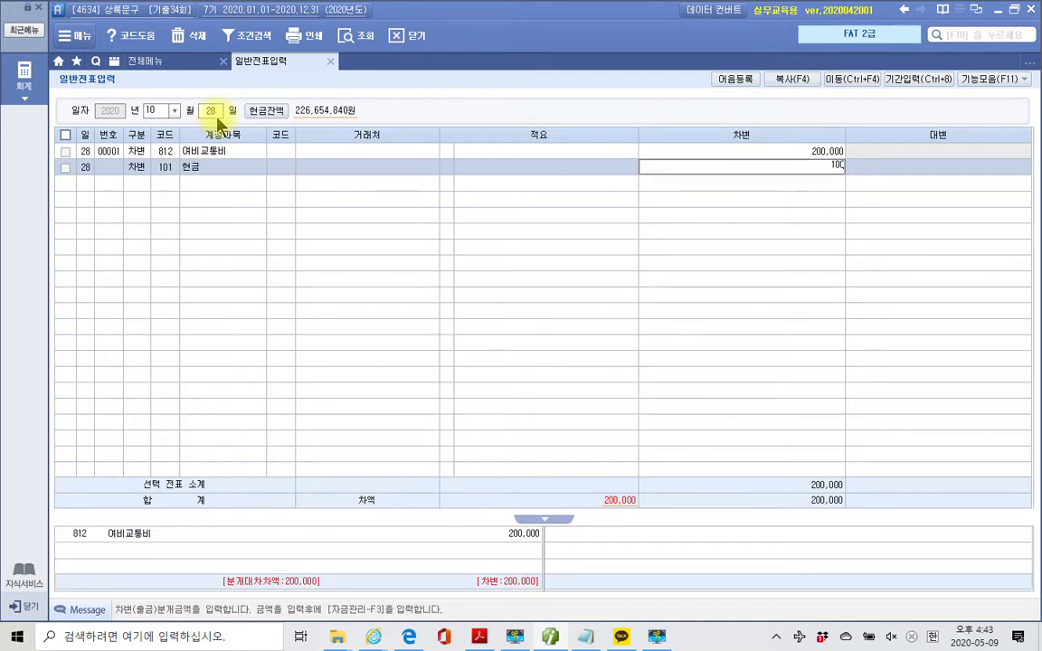
{"action": "key", "text": "Return"}
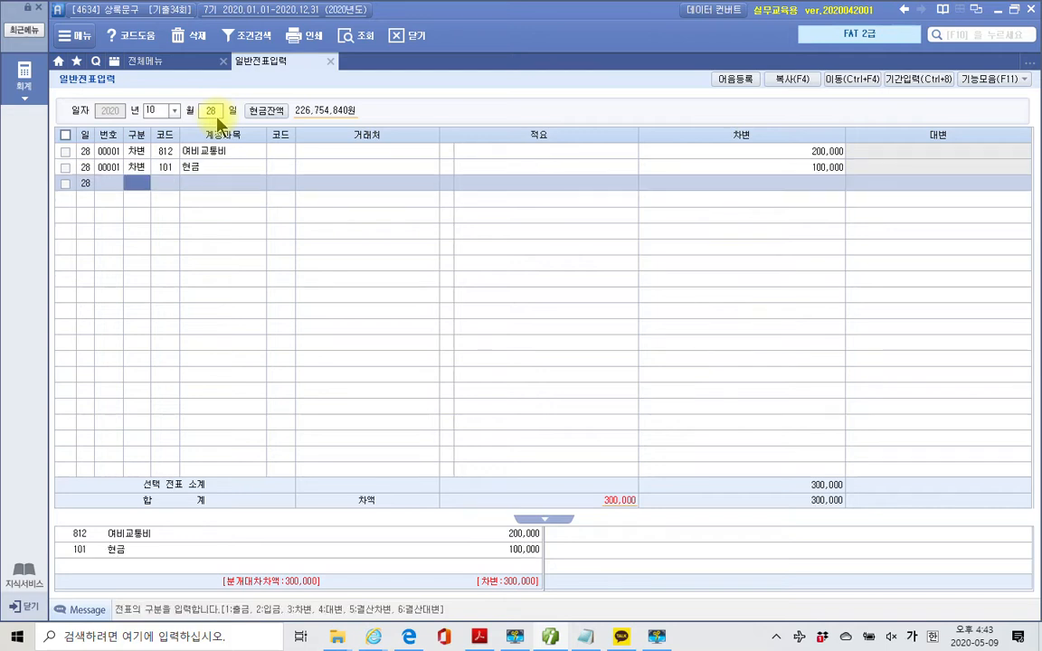
Add a credit (대변) line for account 134 가지급금 with the travelling employee as counterparty and an amount of 300,000
{"action": "key", "text": "4"}
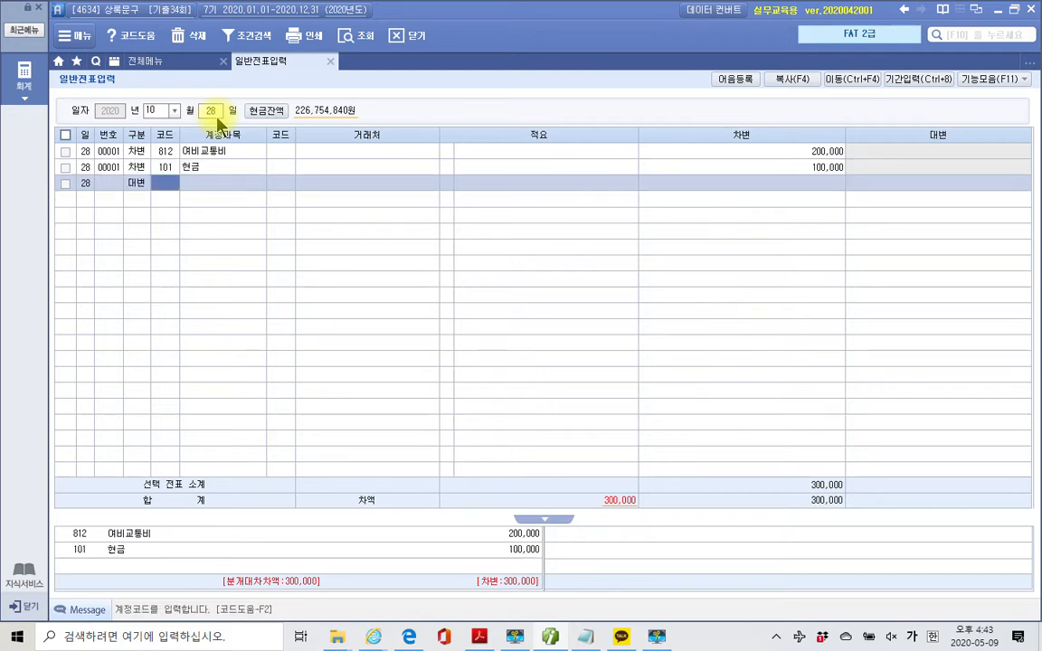
{"action": "type", "text": "134"}
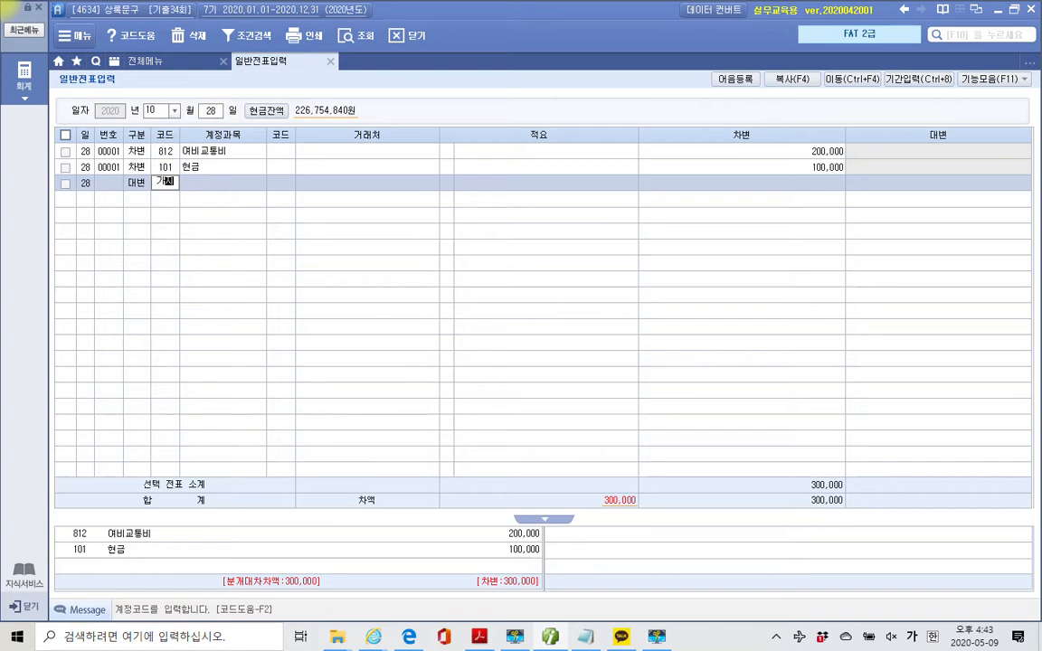
{"action": "key", "text": "Return"}
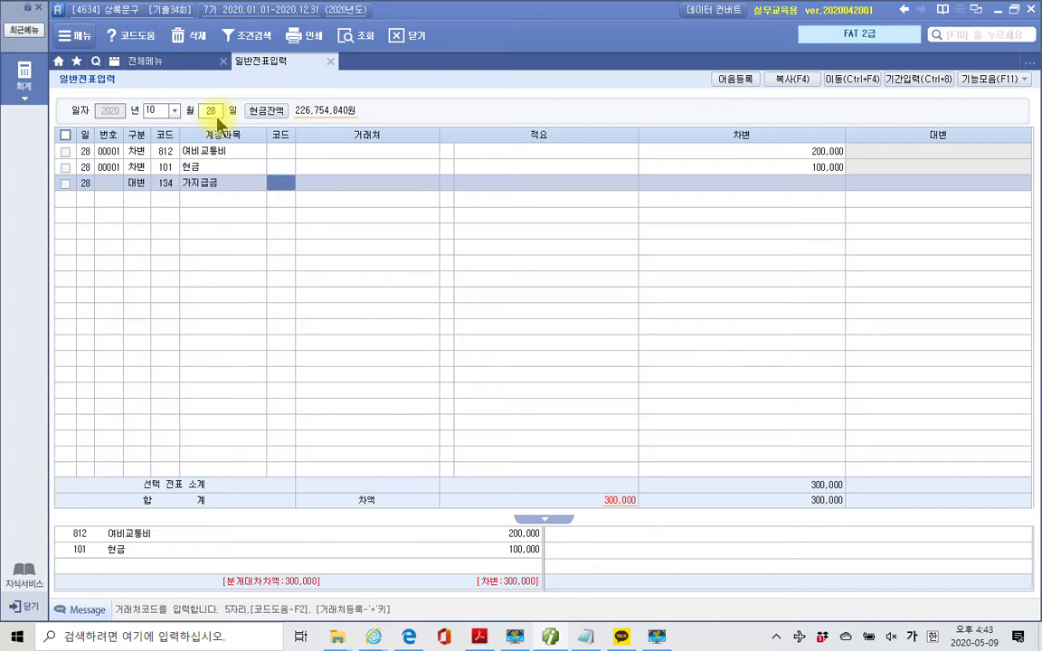
{"action": "type", "text": "홍길"}
{"action": "key", "text": "Return"}
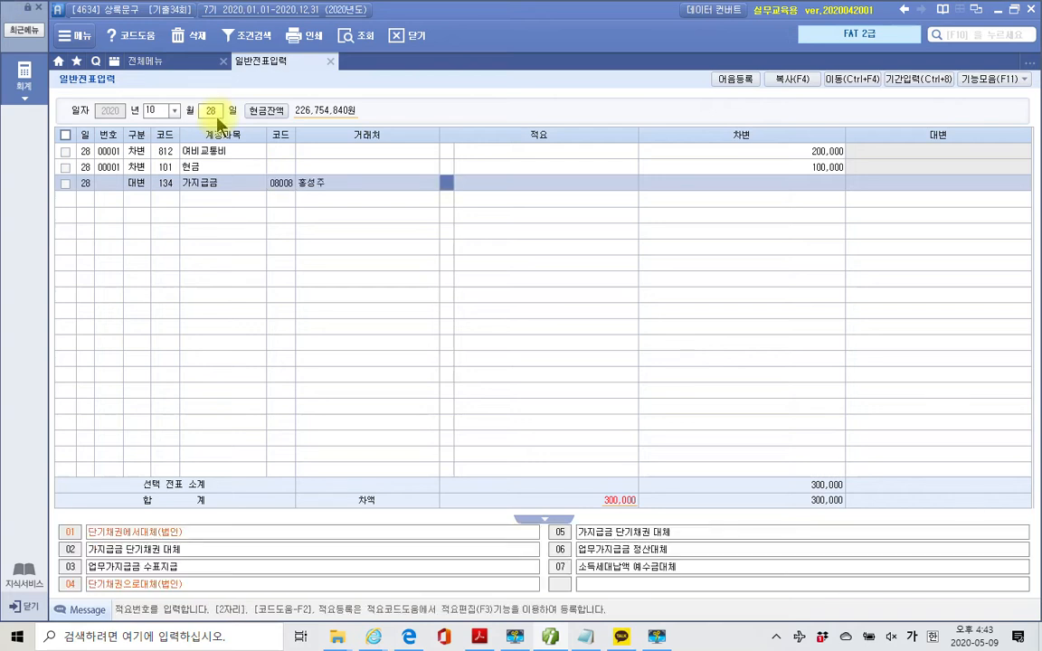
{"action": "key", "text": "Return"}
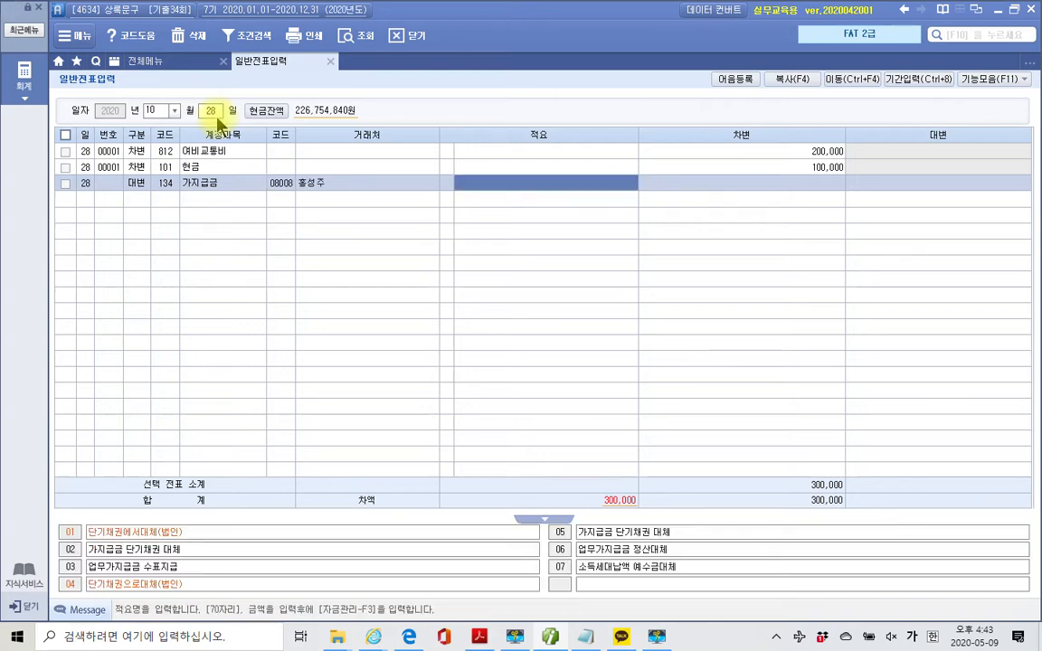
{"action": "key", "text": "Return"}
{"action": "type", "text": "3000000"}
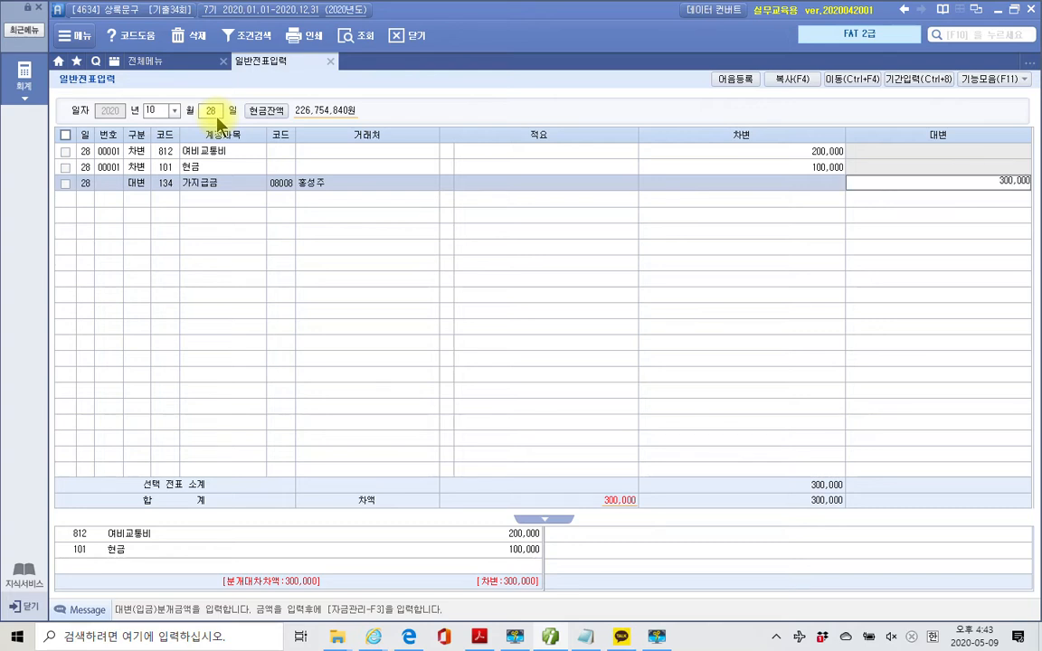
{"action": "key", "text": "Return"}
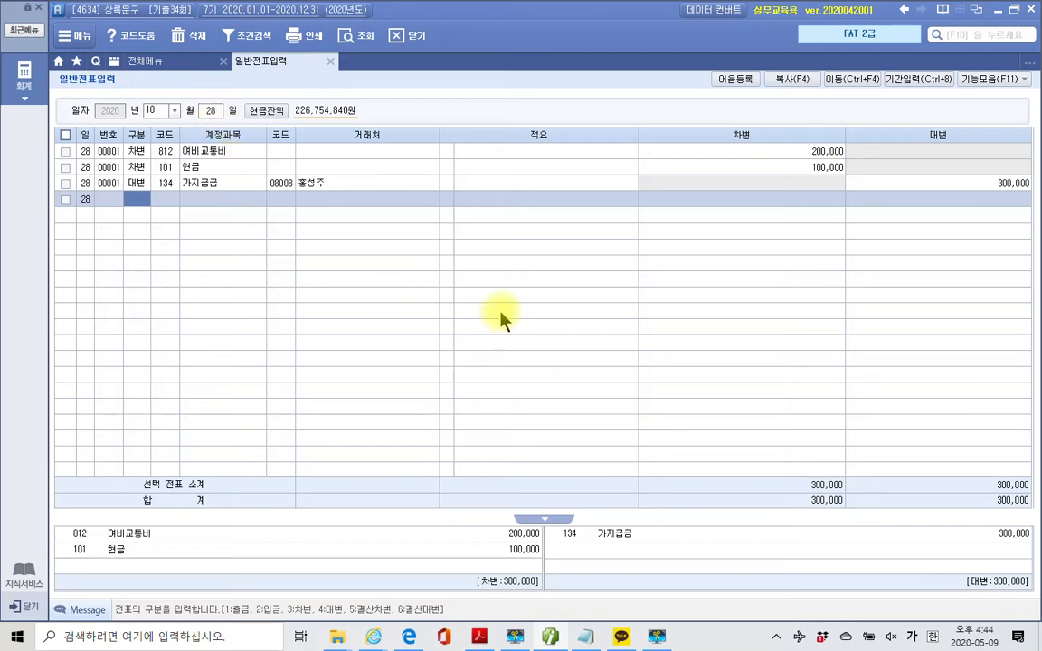
Switch back to the PDF in Acrobat Reader and go to question 8 with the 입금표
{"action": "left_click", "coordinate": [479, 636]}
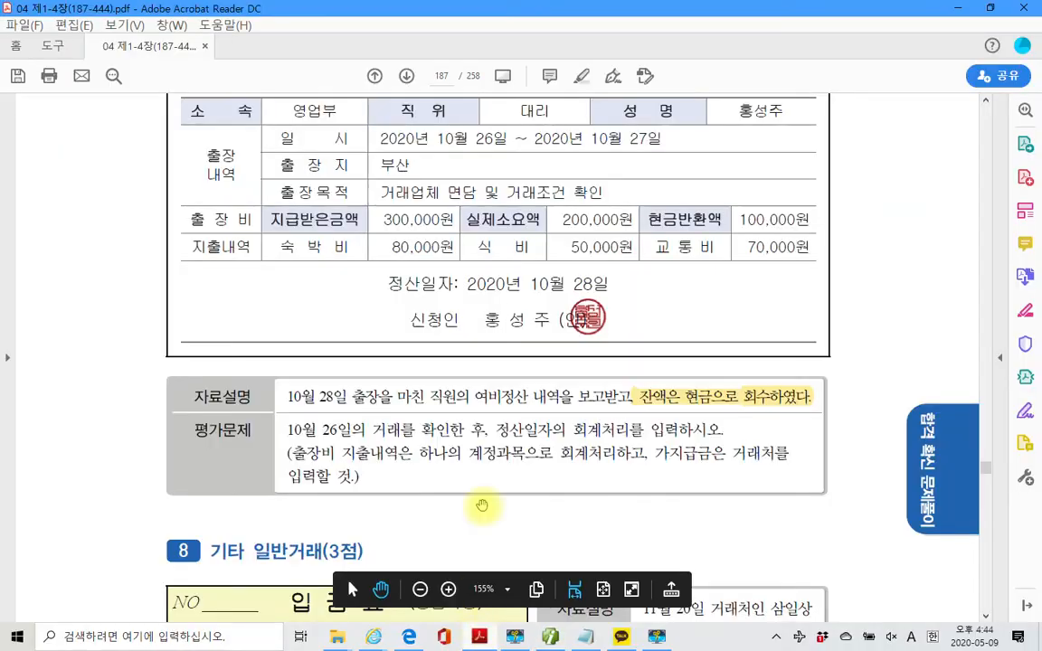
{"action": "scroll", "coordinate": [462, 371], "scroll_direction": "down", "scroll_amount": 5}
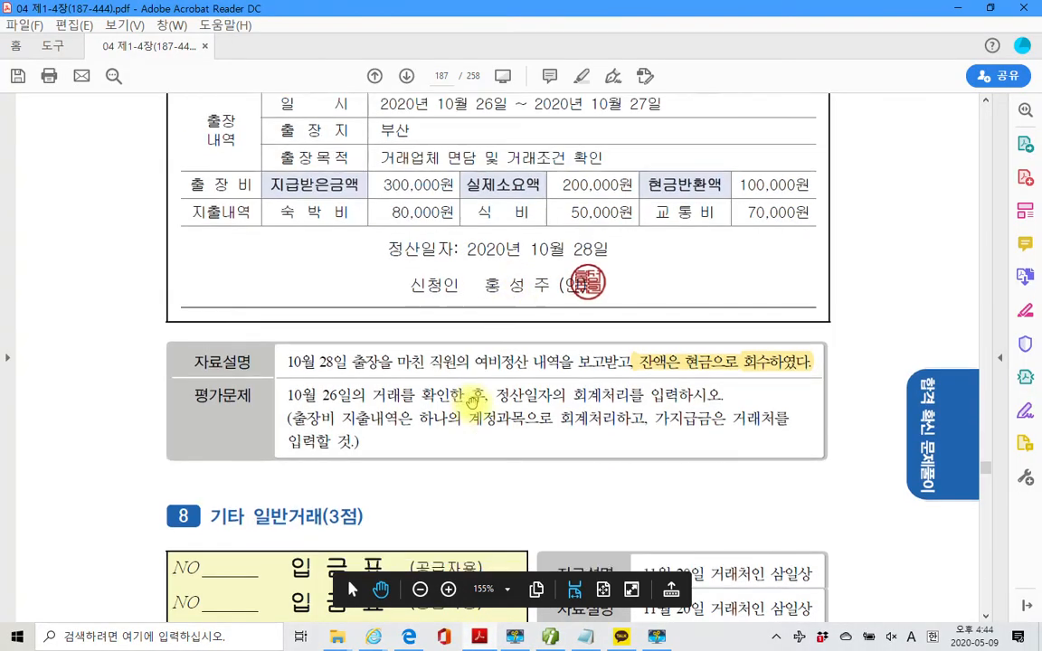
{"action": "scroll", "coordinate": [471, 406], "scroll_direction": "down", "scroll_amount": 1}
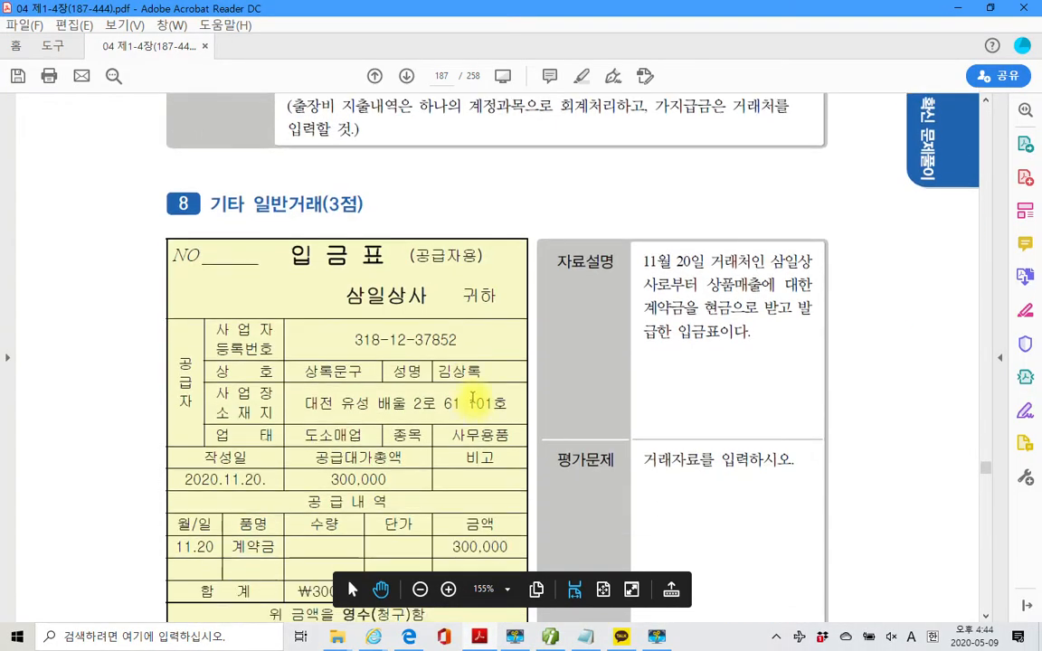
Highlight the word 계약금 in the 자료설명 text of question 8
{"action": "scroll", "coordinate": [476, 400], "scroll_direction": "down", "scroll_amount": 1}
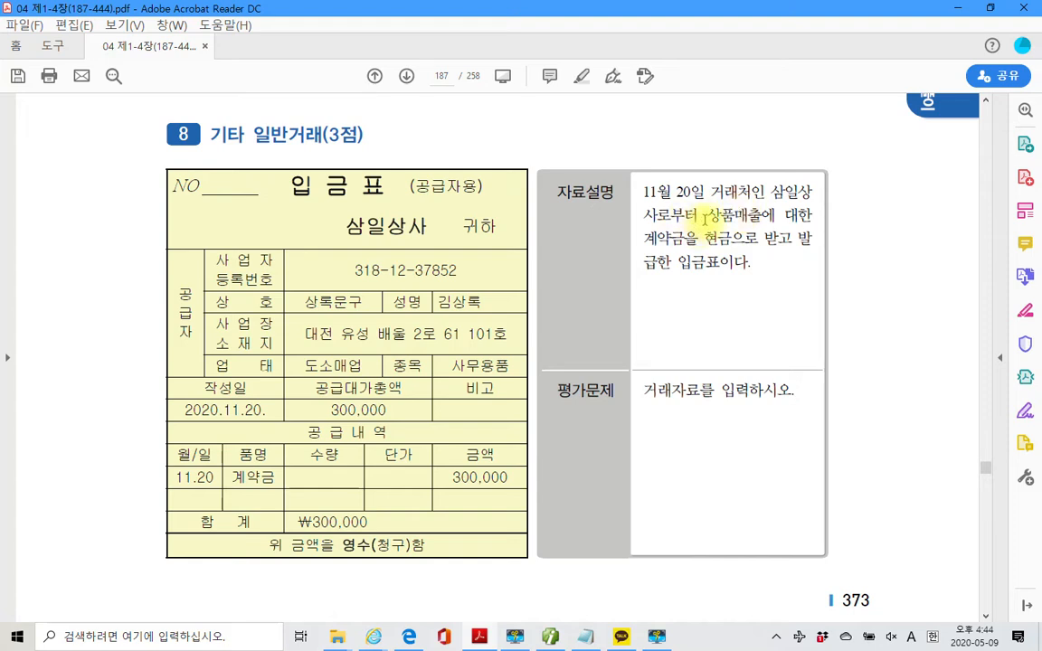
{"action": "left_click_drag", "start_coordinate": [706, 214], "coordinate": [757, 239]}
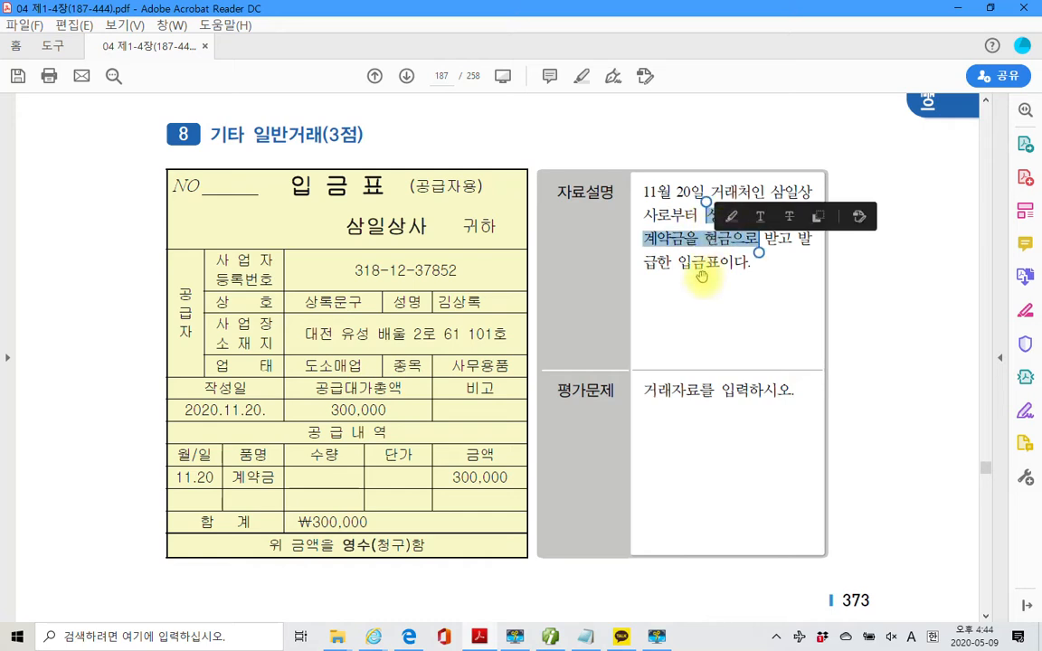
{"action": "left_click", "coordinate": [732, 264]}
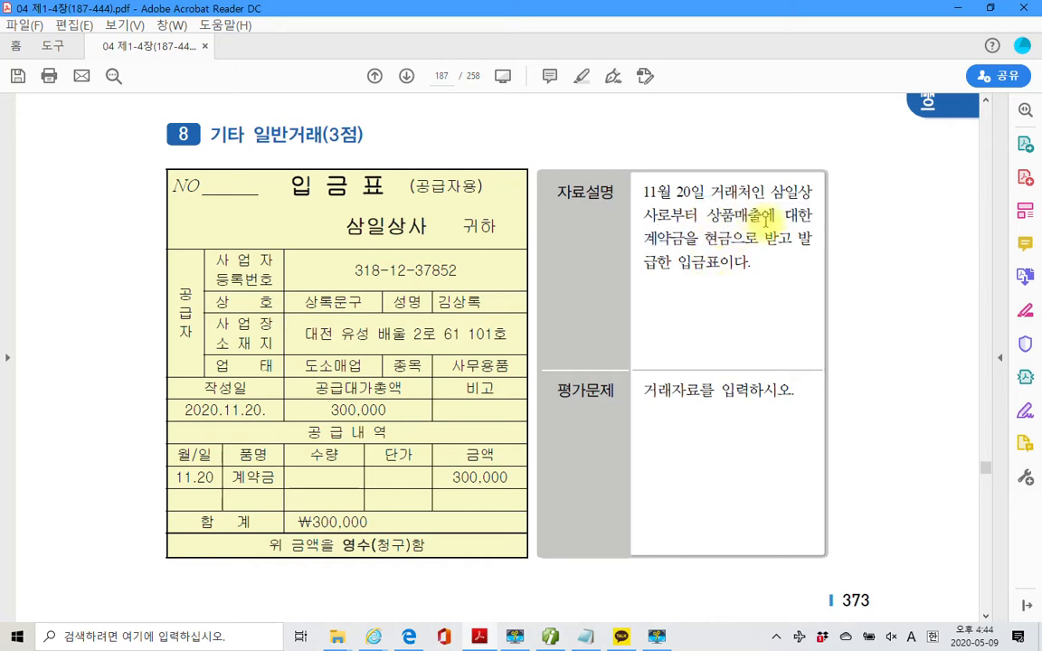
{"action": "left_click_drag", "start_coordinate": [643, 238], "coordinate": [691, 240]}
{"action": "right_click", "coordinate": [682, 258]}
{"action": "left_click", "coordinate": [677, 283]}
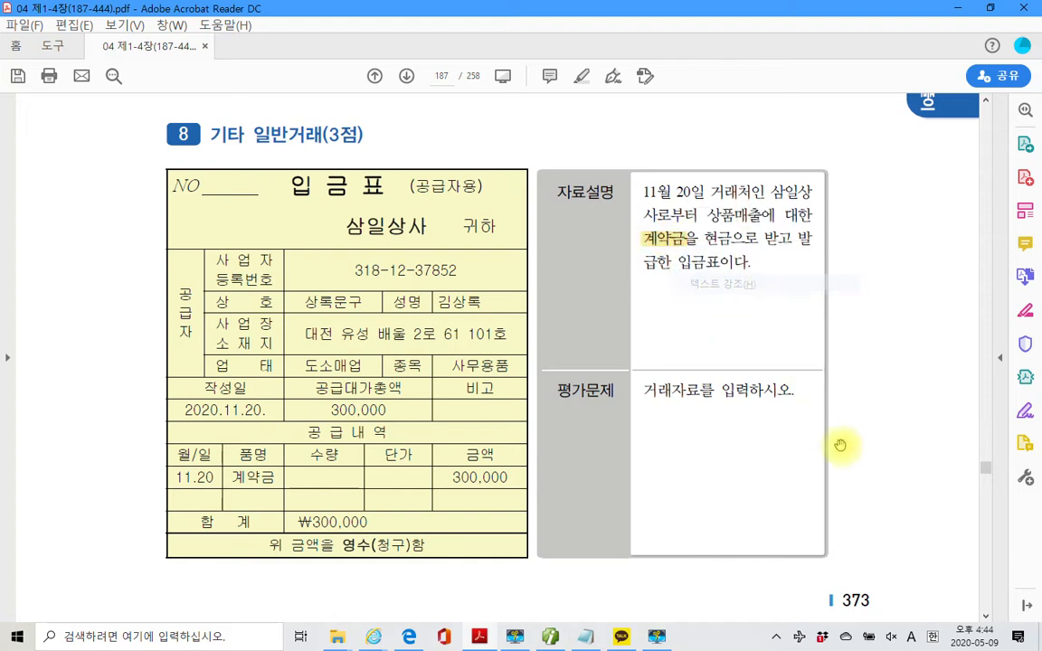
Circle 계약금 in red ink and link it to a handwritten note reading 대) 선수금
{"action": "mouse_move", "coordinate": [674, 217]}
{"action": "left_mouse_down"}
{"action": "mouse_move", "coordinate": [622, 226]}
{"action": "mouse_move", "coordinate": [678, 243]}
{"action": "mouse_move", "coordinate": [692, 176]}
{"action": "mouse_move", "coordinate": [769, 114]}
{"action": "mouse_move", "coordinate": [747, 147]}
{"action": "left_mouse_up"}
{"action": "mouse_move", "coordinate": [761, 126]}
{"action": "left_mouse_down"}
{"action": "mouse_move", "coordinate": [779, 143]}
{"action": "mouse_move", "coordinate": [790, 117]}
{"action": "left_mouse_up"}
{"action": "left_click_drag", "start_coordinate": [793, 98], "coordinate": [787, 167]}
{"action": "left_click_drag", "start_coordinate": [825, 97], "coordinate": [805, 140]}
{"action": "mouse_move", "coordinate": [818, 119]}
{"action": "left_mouse_down"}
{"action": "mouse_move", "coordinate": [839, 127]}
{"action": "mouse_move", "coordinate": [841, 140]}
{"action": "left_mouse_up"}
{"action": "left_click_drag", "start_coordinate": [820, 142], "coordinate": [820, 174]}
{"action": "left_click_drag", "start_coordinate": [841, 110], "coordinate": [866, 133]}
{"action": "mouse_move", "coordinate": [841, 148]}
{"action": "left_mouse_down"}
{"action": "mouse_move", "coordinate": [842, 170]}
{"action": "mouse_move", "coordinate": [862, 171]}
{"action": "left_mouse_up"}
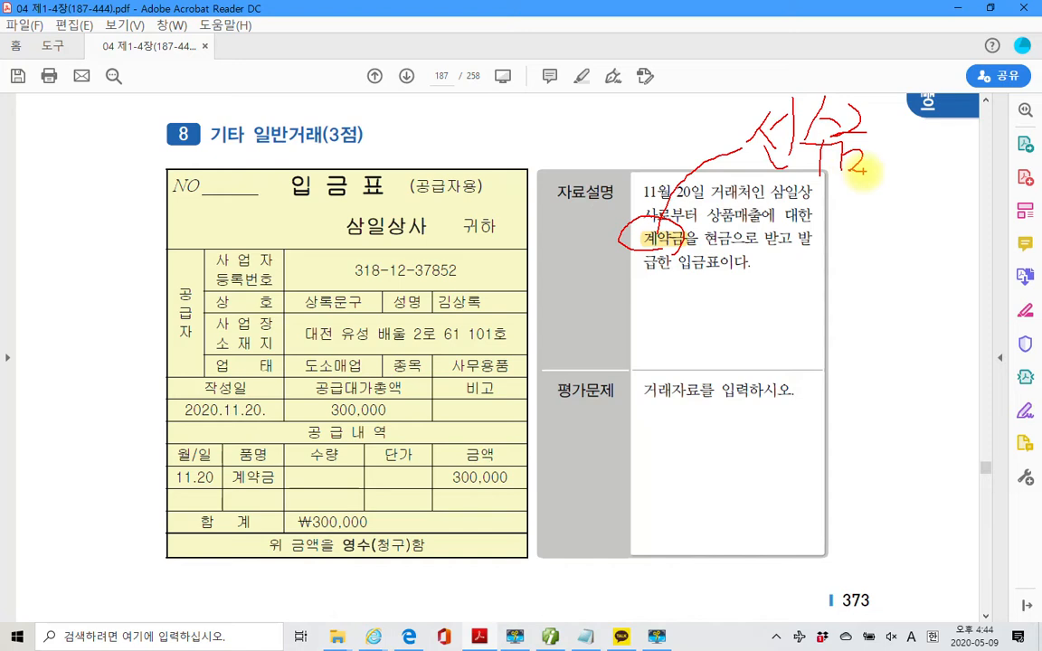
{"action": "mouse_move", "coordinate": [660, 107]}
{"action": "left_mouse_down"}
{"action": "mouse_move", "coordinate": [674, 105]}
{"action": "mouse_move", "coordinate": [659, 122]}
{"action": "mouse_move", "coordinate": [705, 105]}
{"action": "mouse_move", "coordinate": [702, 167]}
{"action": "left_mouse_up"}
{"action": "left_click_drag", "start_coordinate": [711, 87], "coordinate": [705, 166]}
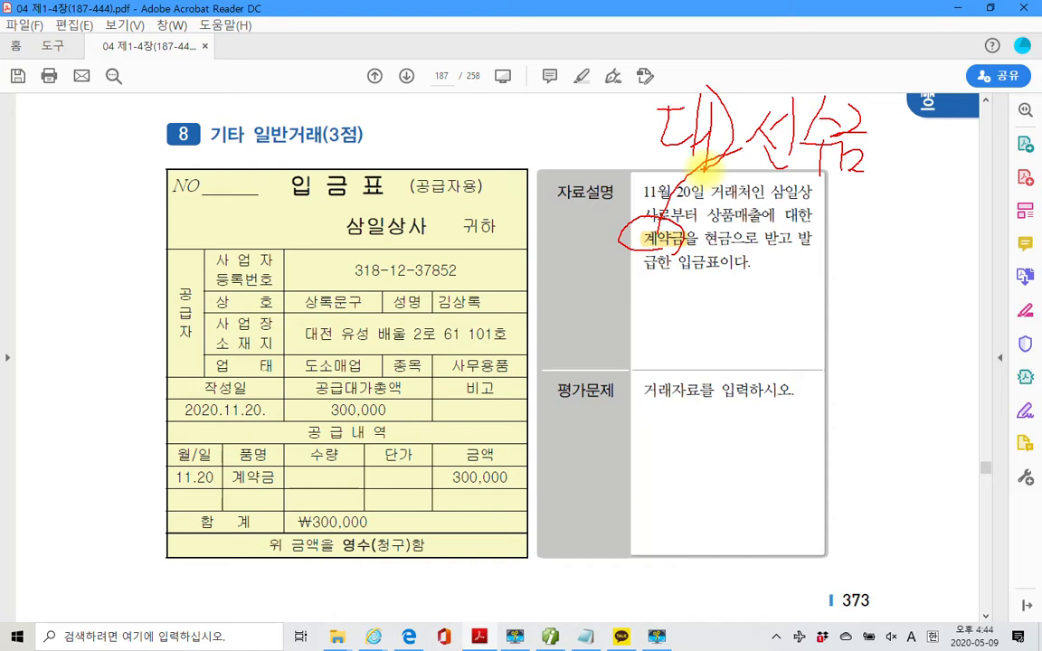
Circle 현금 in the 자료설명 text in red ink and link it to a handwritten 차) label
{"action": "left_click_drag", "start_coordinate": [698, 245], "coordinate": [727, 262]}
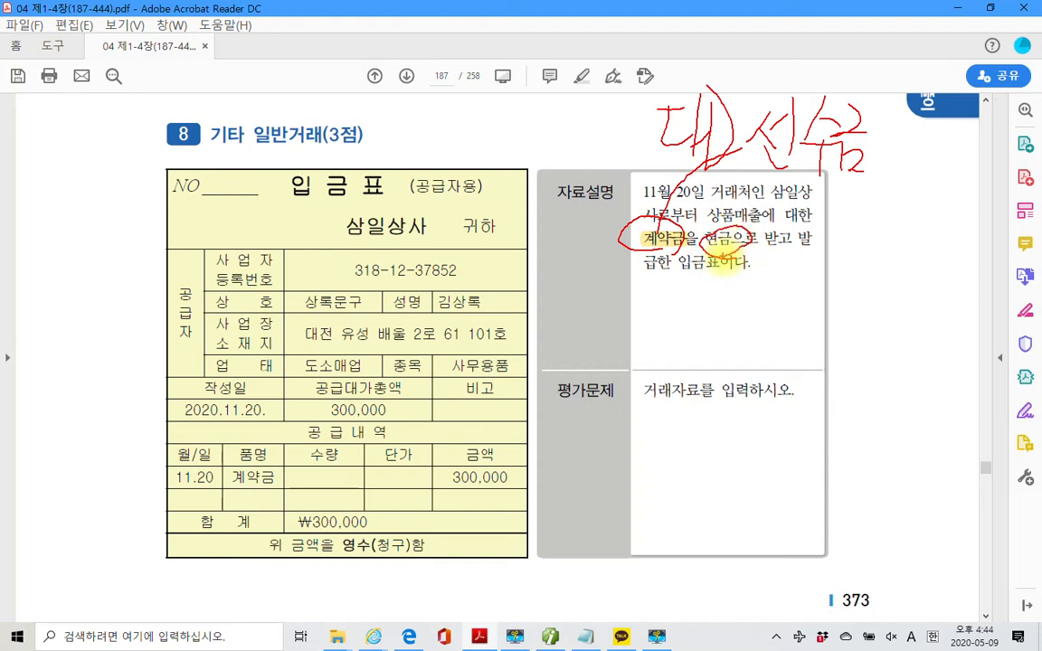
{"action": "mouse_move", "coordinate": [725, 254]}
{"action": "left_mouse_down"}
{"action": "mouse_move", "coordinate": [775, 303]}
{"action": "mouse_move", "coordinate": [731, 274]}
{"action": "mouse_move", "coordinate": [759, 261]}
{"action": "mouse_move", "coordinate": [805, 288]}
{"action": "mouse_move", "coordinate": [778, 334]}
{"action": "left_mouse_up"}
{"action": "left_click_drag", "start_coordinate": [793, 313], "coordinate": [810, 333]}
{"action": "left_click_drag", "start_coordinate": [818, 262], "coordinate": [810, 349]}
{"action": "left_click_drag", "start_coordinate": [825, 264], "coordinate": [799, 365]}
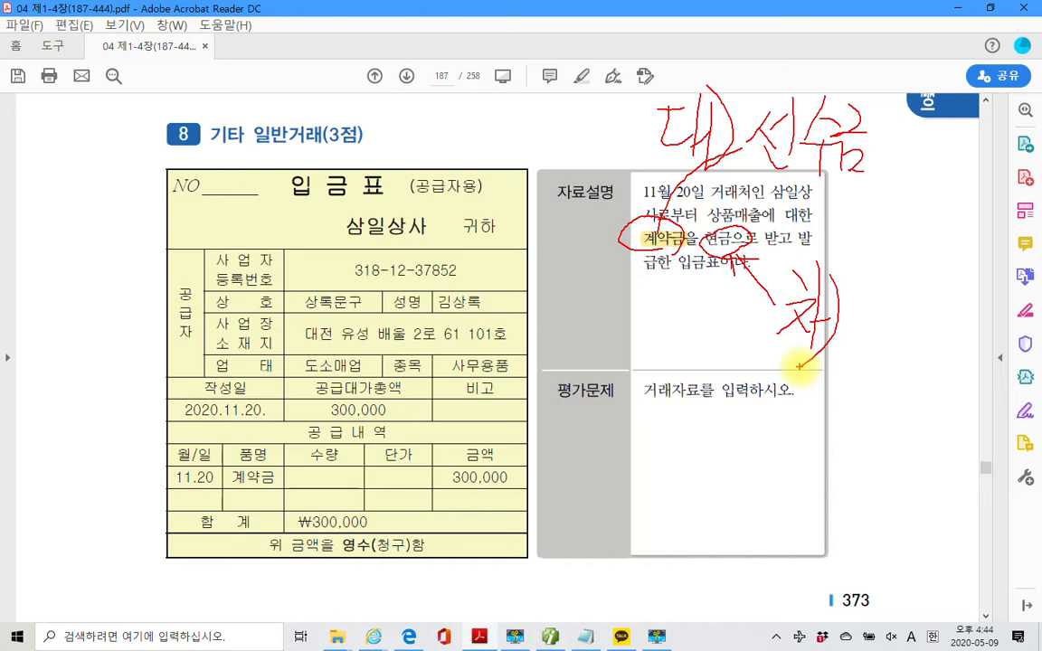
Underline the 거래자료를 입력하시오 line and box the 작성일 2020.11.20. in red ink
{"action": "left_click_drag", "start_coordinate": [629, 414], "coordinate": [816, 403]}
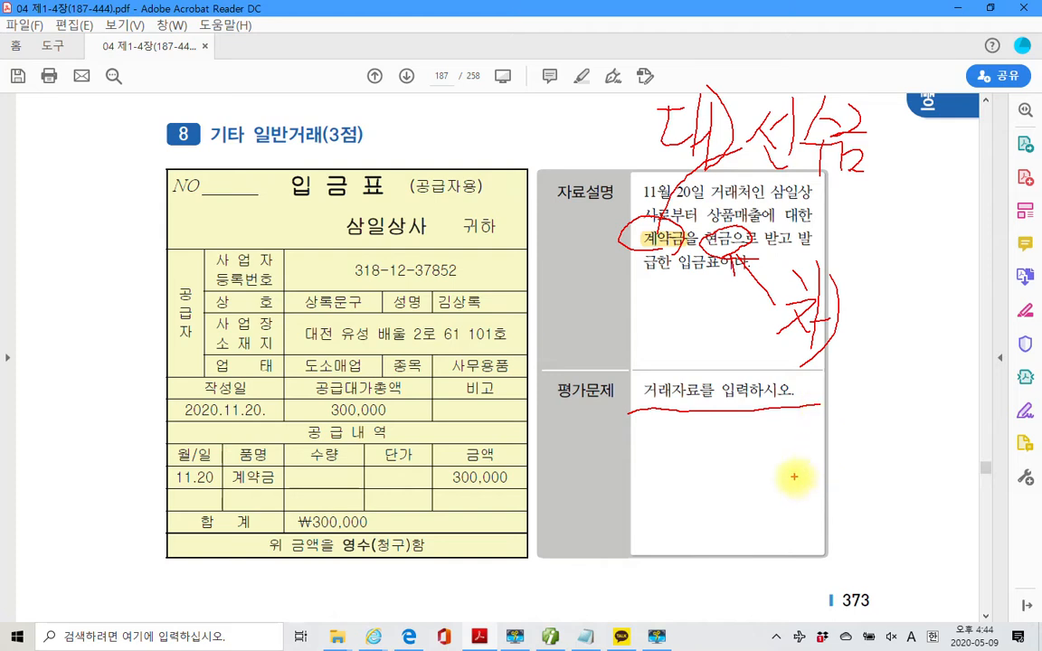
{"action": "mouse_move", "coordinate": [266, 422]}
{"action": "left_mouse_down"}
{"action": "mouse_move", "coordinate": [165, 421]}
{"action": "mouse_move", "coordinate": [169, 394]}
{"action": "mouse_move", "coordinate": [271, 390]}
{"action": "mouse_move", "coordinate": [269, 426]}
{"action": "left_mouse_up"}
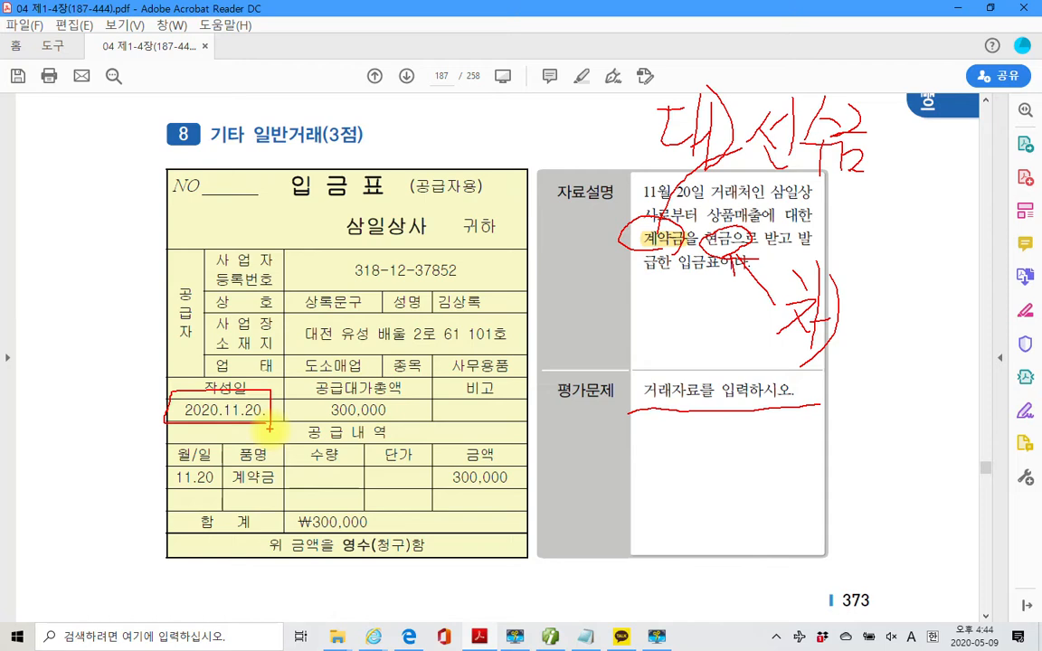
Switch to the accounting program and set the 일반전표입력 date to month 11, day 20
{"action": "left_click", "coordinate": [549, 637]}
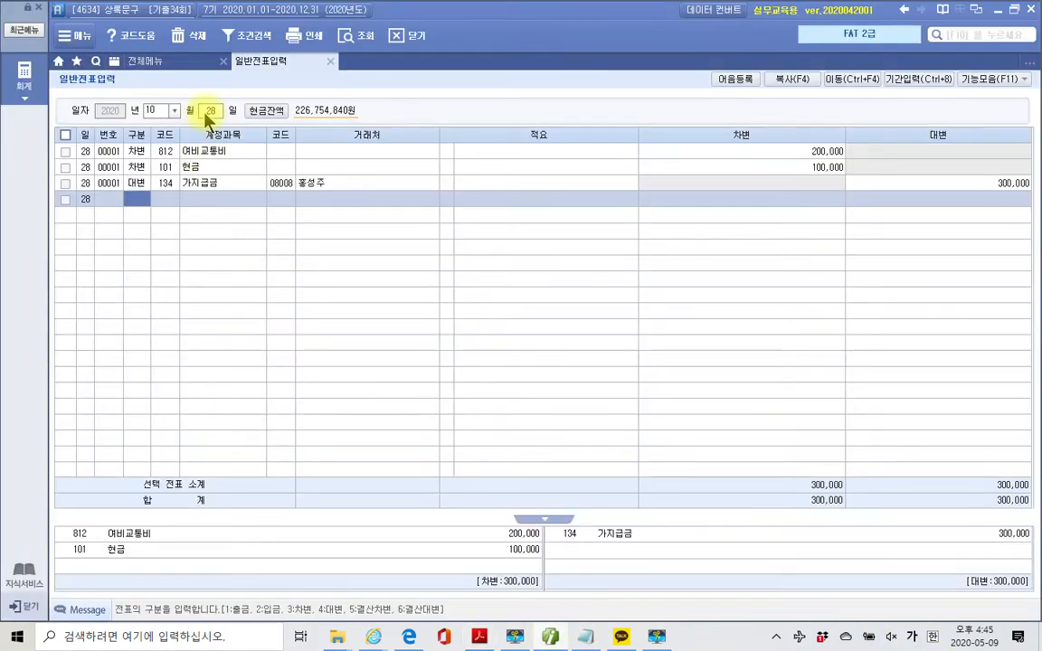
{"action": "left_click", "coordinate": [155, 111]}
{"action": "type", "text": "11"}
{"action": "key", "text": "Return"}
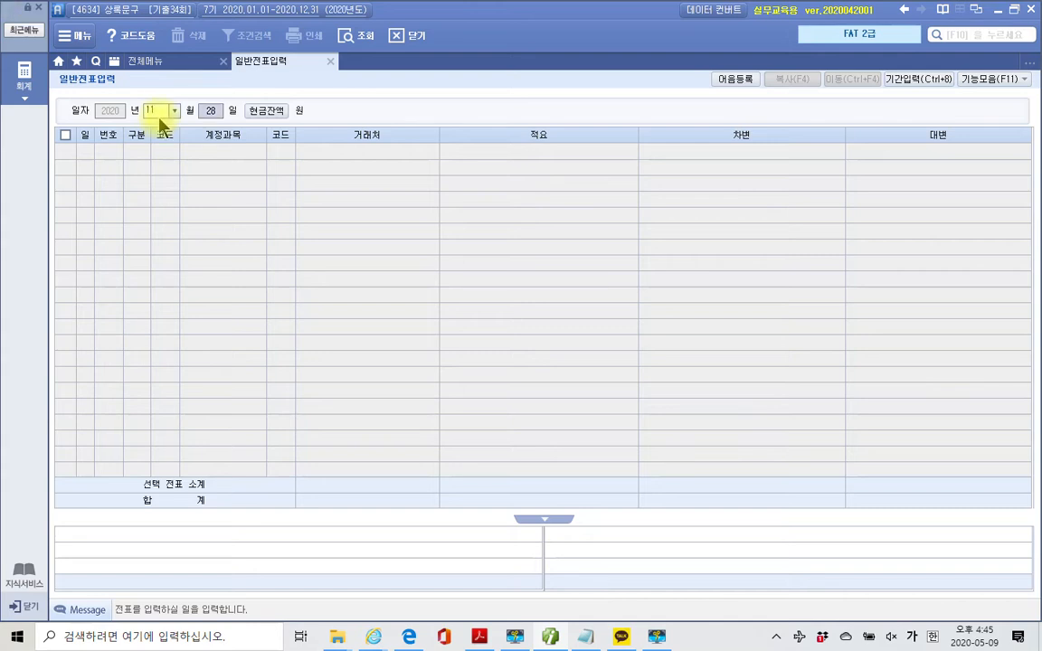
{"action": "type", "text": "20"}
{"action": "key", "text": "Return"}
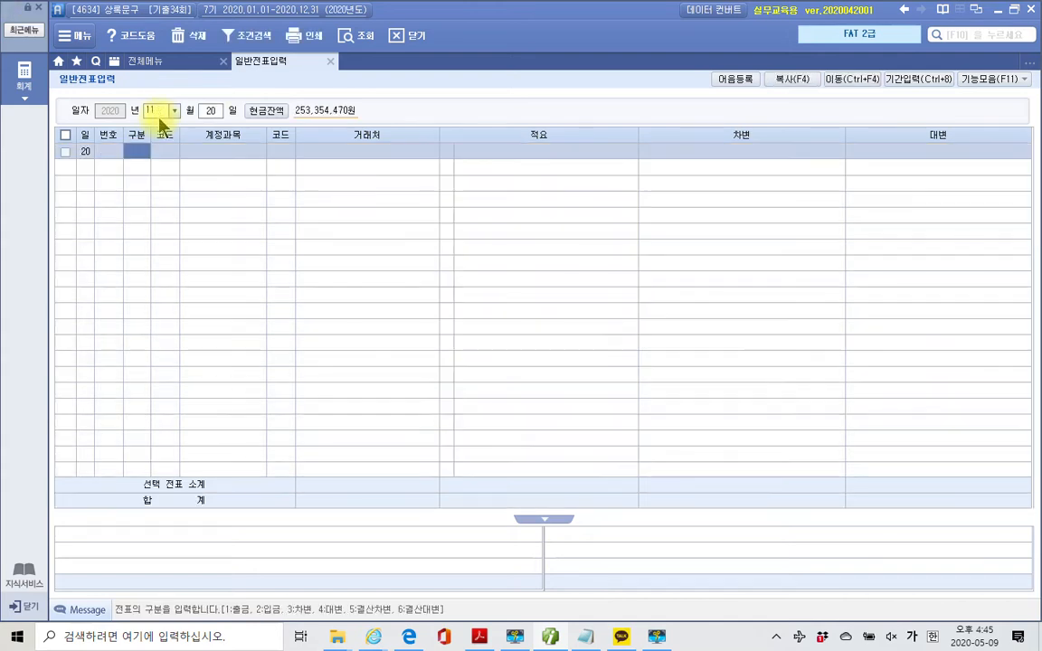
Add a debit (차변) line for account 101 현금 with an amount of 300,000, leaving counterparty and description blank
{"action": "type", "text": "3"}
{"action": "key", "text": "Return"}
{"action": "type", "text": "101"}
{"action": "key", "text": "Return"}
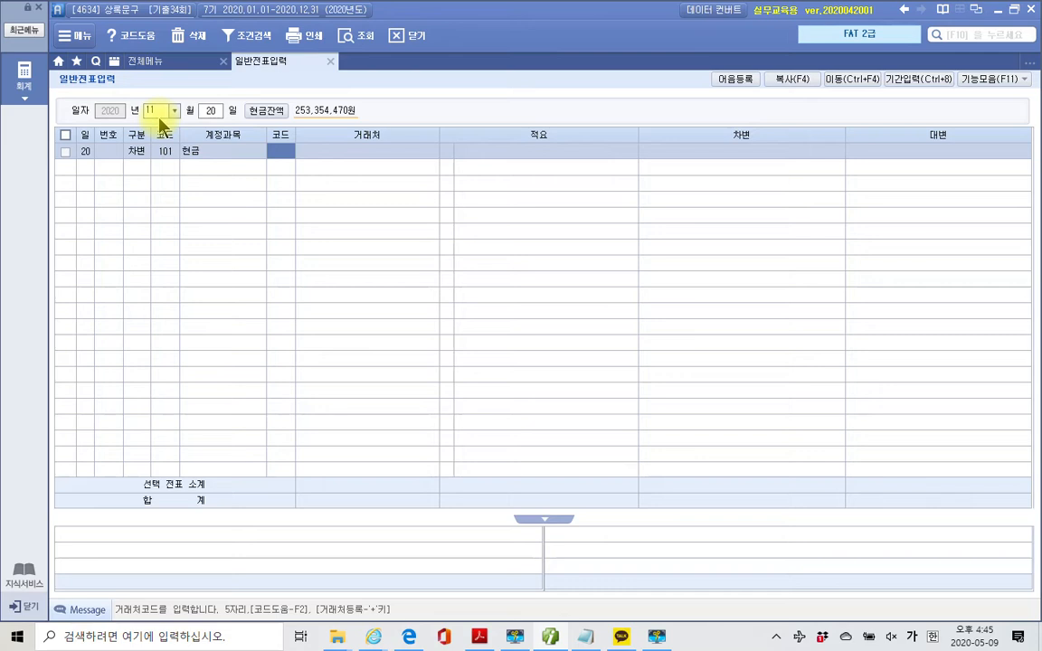
{"action": "key", "text": "Return"}
{"action": "key", "text": "Return"}
{"action": "key", "text": "Return"}
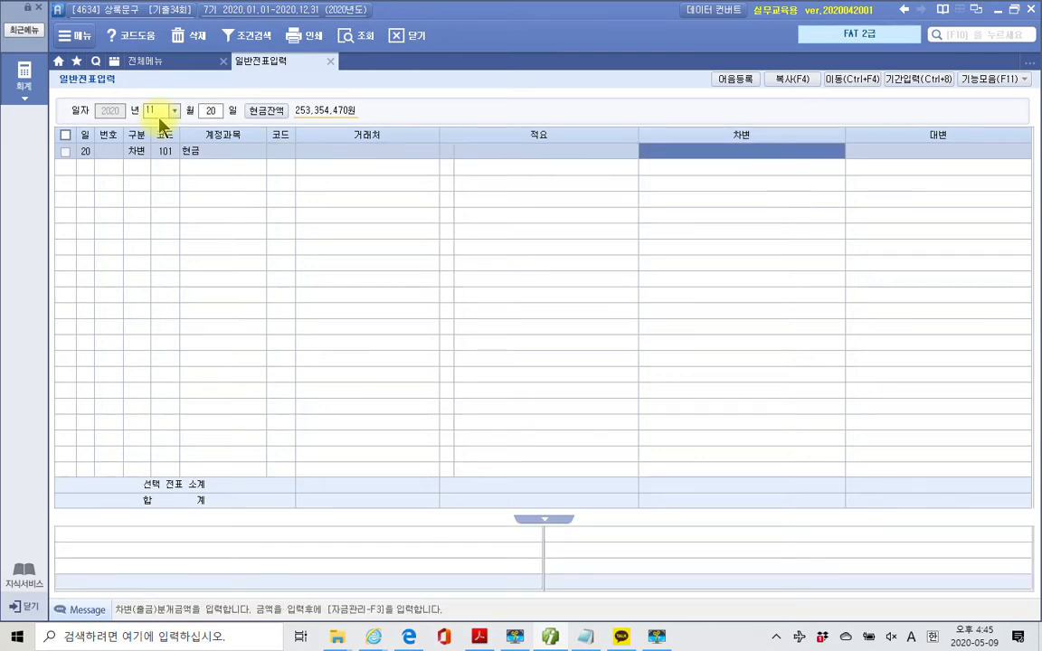
{"action": "type", "text": "3000000"}
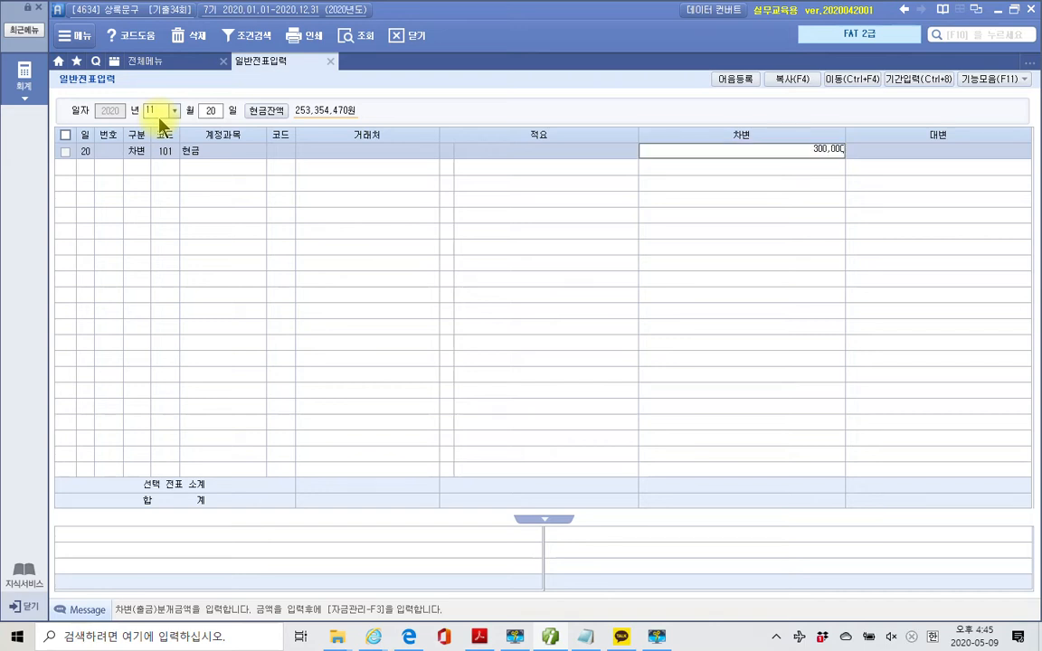
{"action": "key", "text": "Return"}
Add a credit (대변) line for account 259 선수금 with 삼일상사 as counterparty and an amount of 300,000
{"action": "type", "text": "4"}
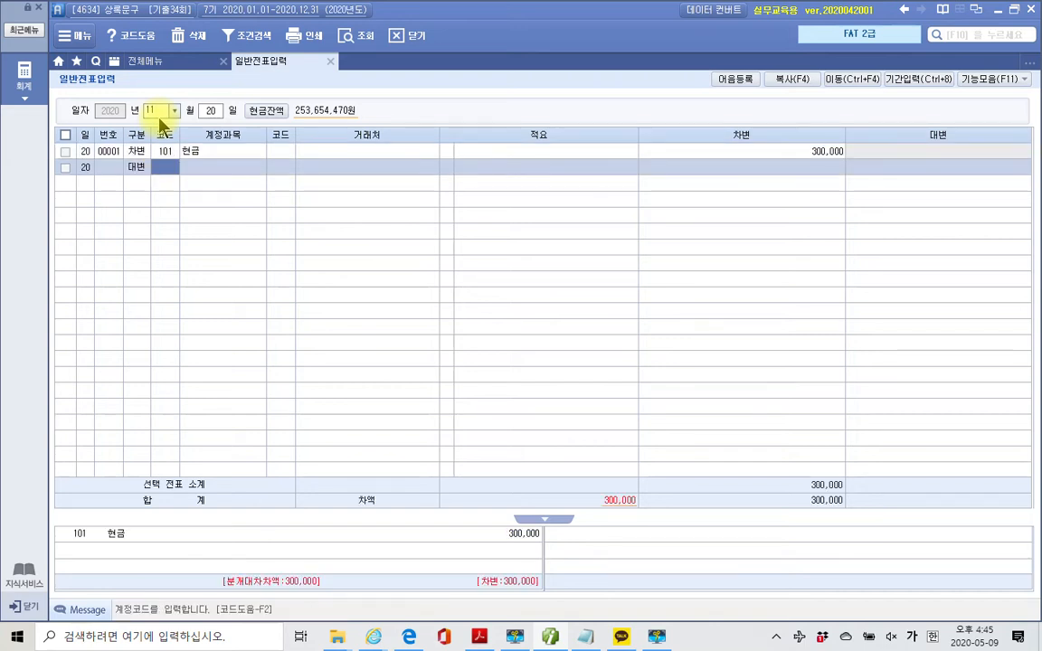
{"action": "type", "text": "선수"}
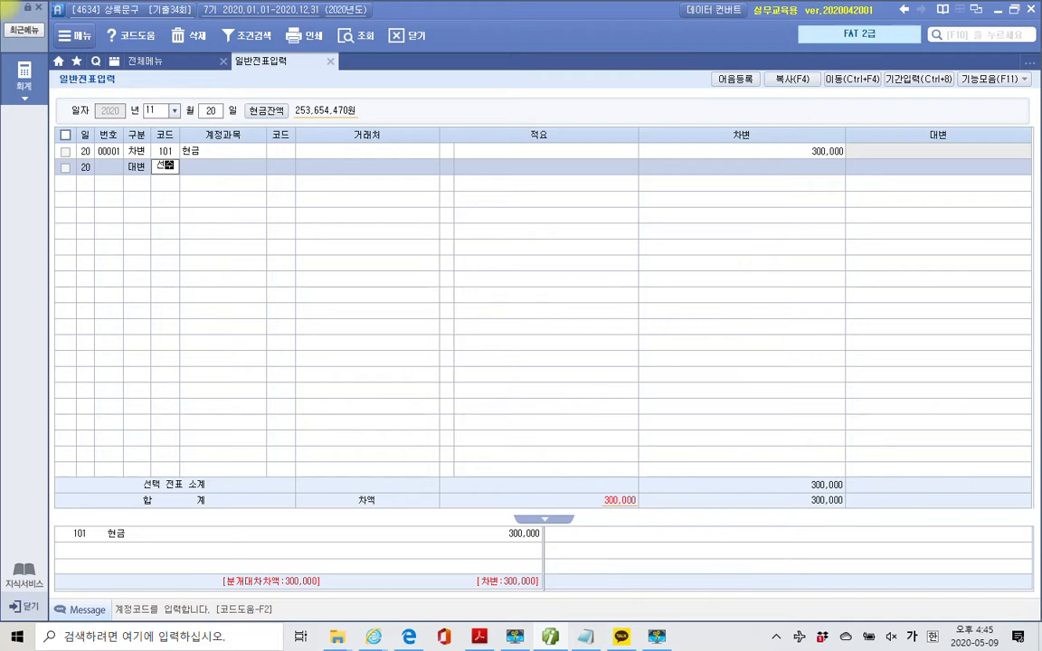
{"action": "key", "text": "Return"}
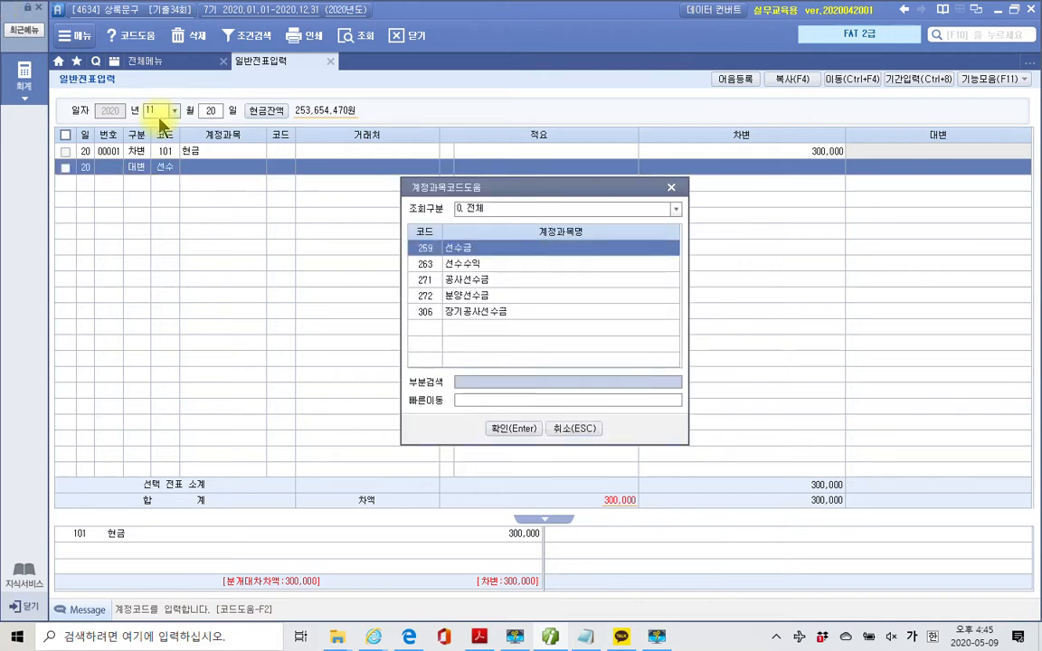
{"action": "key", "text": "Return"}
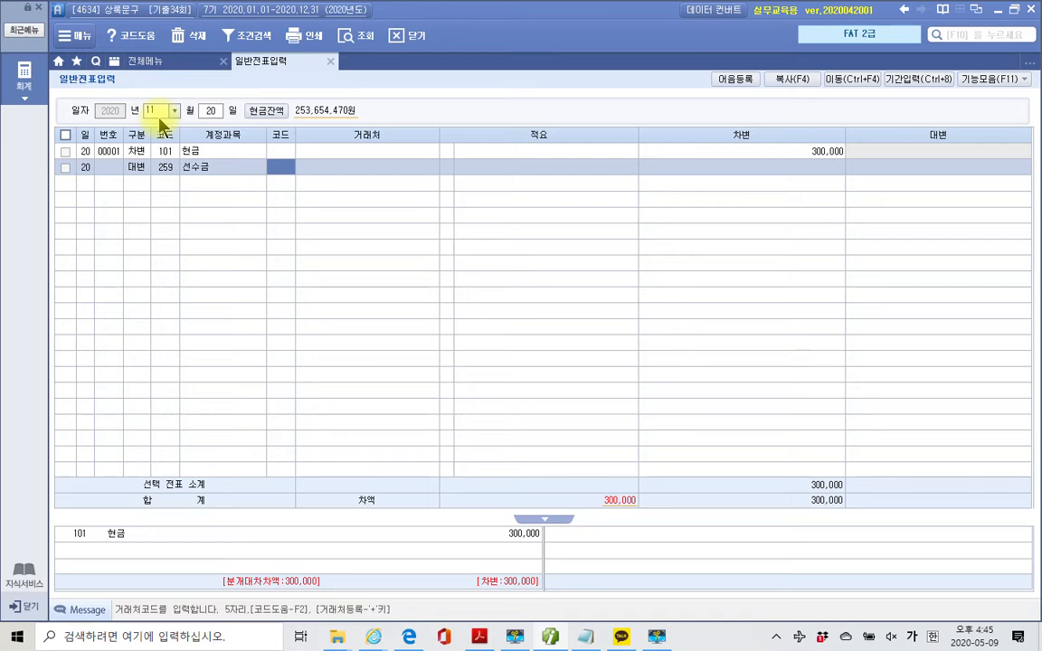
{"action": "type", "text": "삼일"}
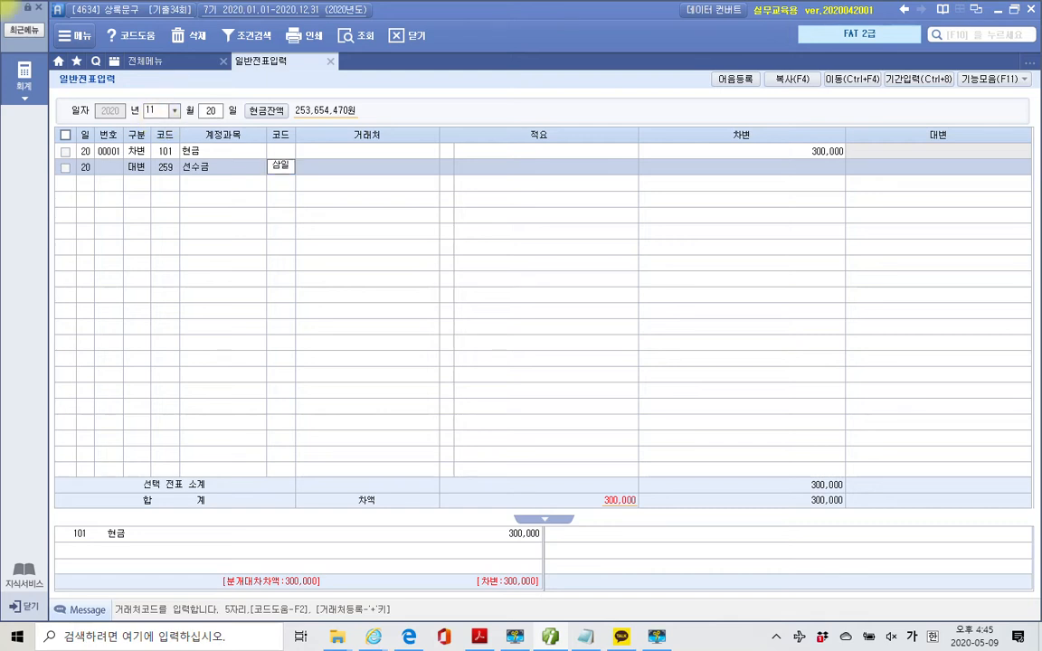
{"action": "key", "text": "Return"}
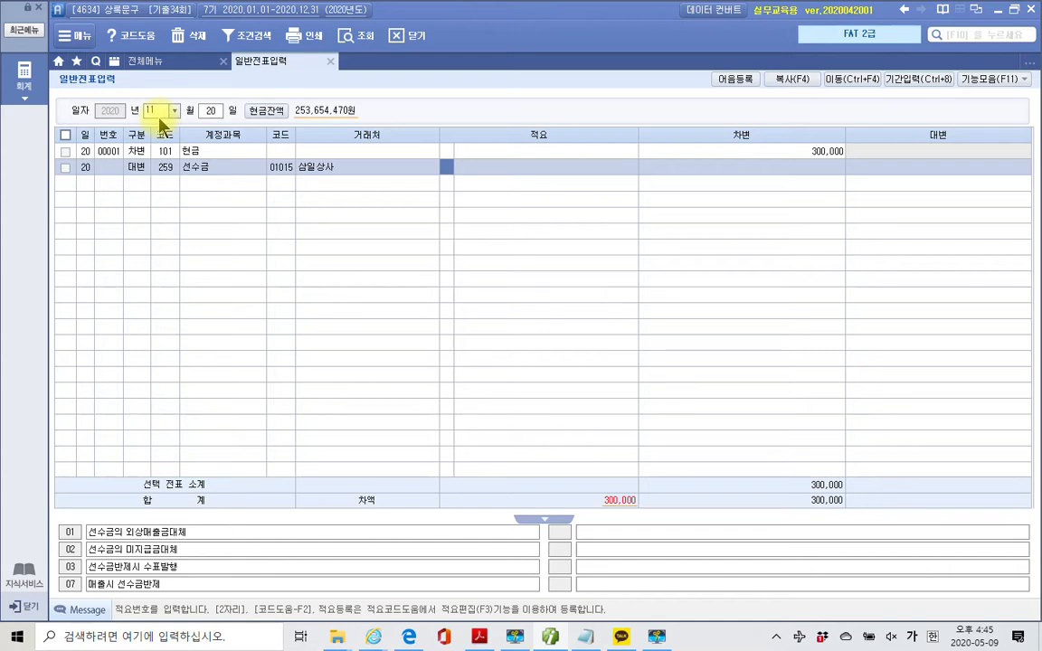
{"action": "key", "text": "Return"}
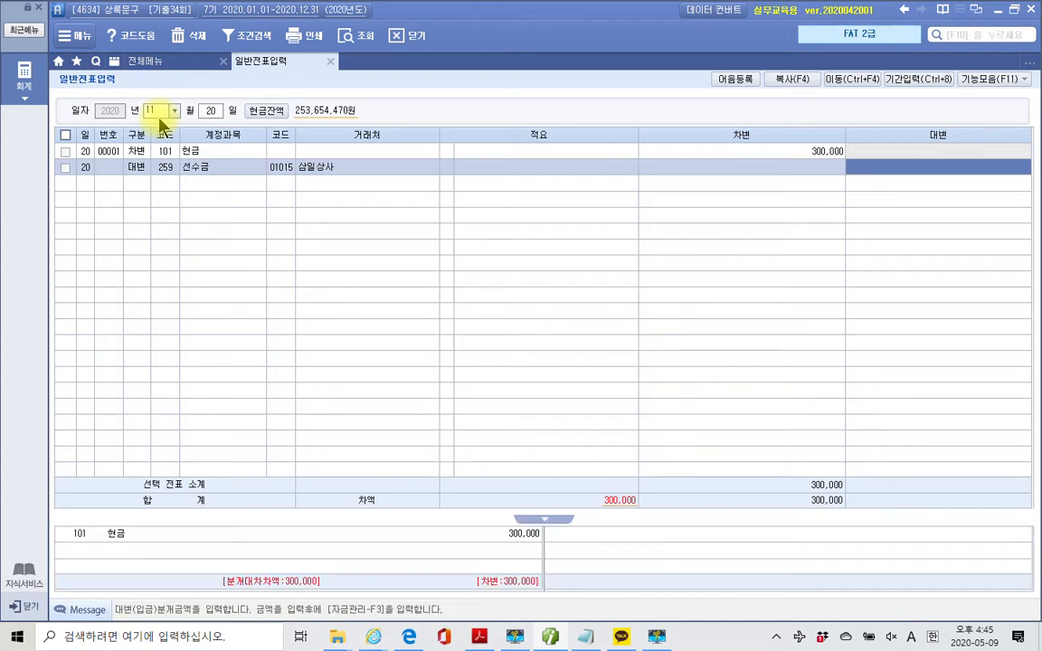
{"action": "type", "text": "3000000"}
{"action": "key", "text": "Return"}
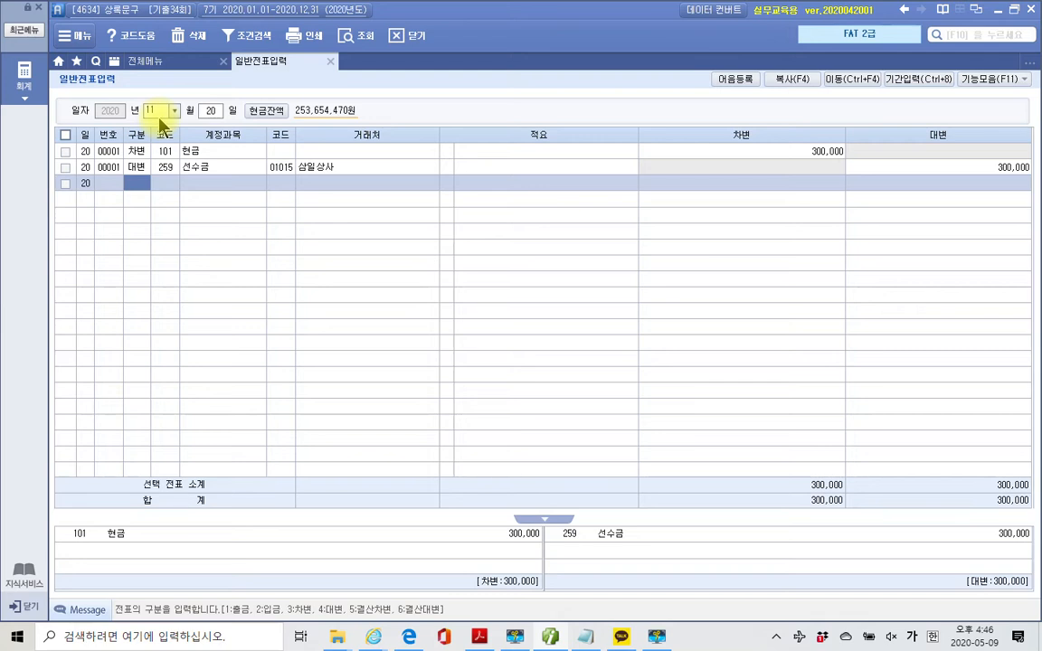
Switch back to the PDF in Acrobat Reader and go to question 9 with the 급여지급대장
{"action": "left_click", "coordinate": [479, 636]}
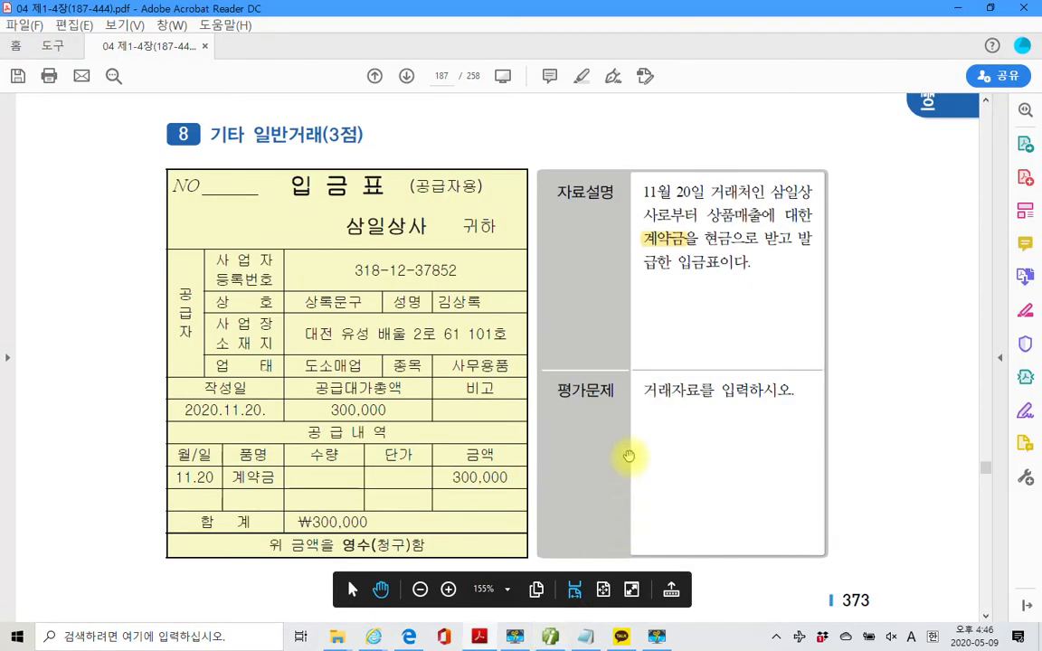
{"action": "scroll", "coordinate": [626, 403], "scroll_direction": "down", "scroll_amount": 10}
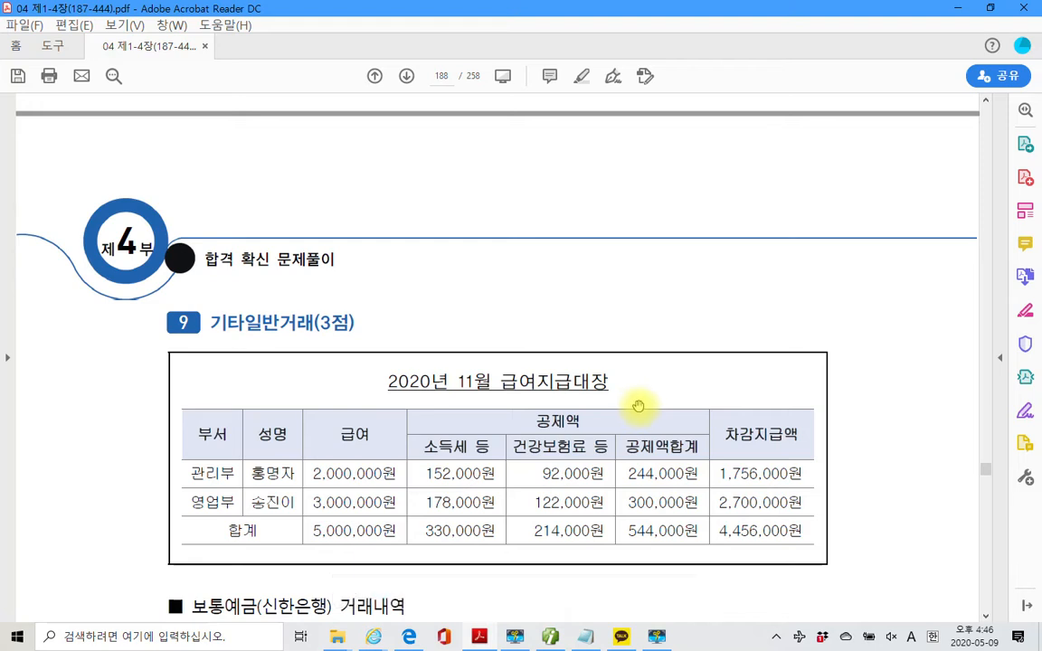
{"action": "scroll", "coordinate": [638, 406], "scroll_direction": "down", "scroll_amount": 5}
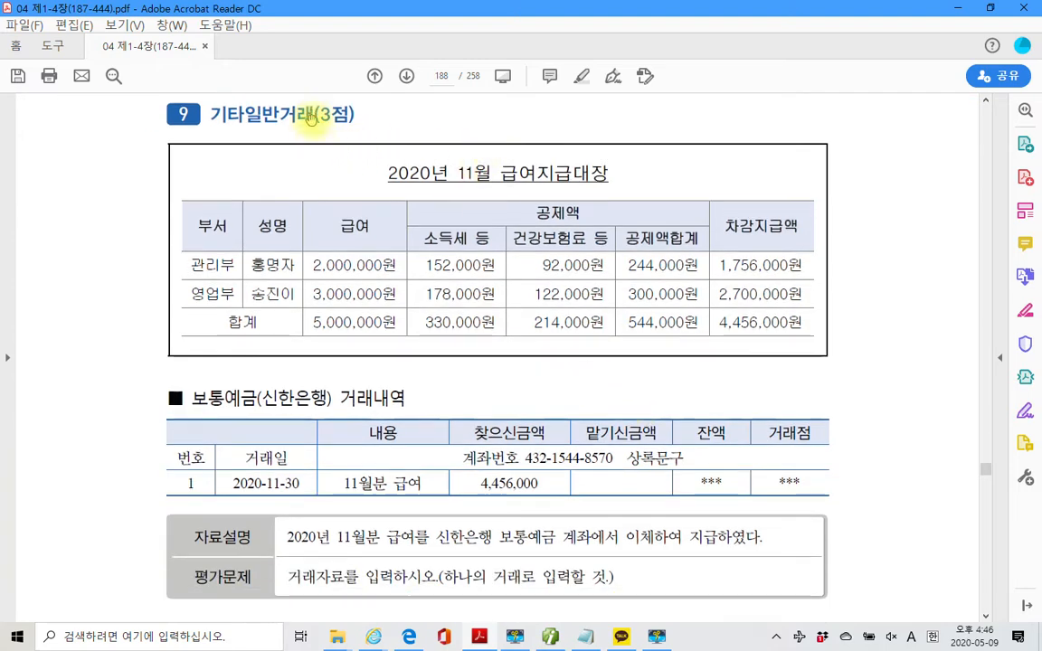
Highlight 11월 급여지급대장 in the payroll table's title and the 4,456,000 amount in the 보통예금 transaction table
{"action": "left_click_drag", "start_coordinate": [458, 173], "coordinate": [559, 171]}
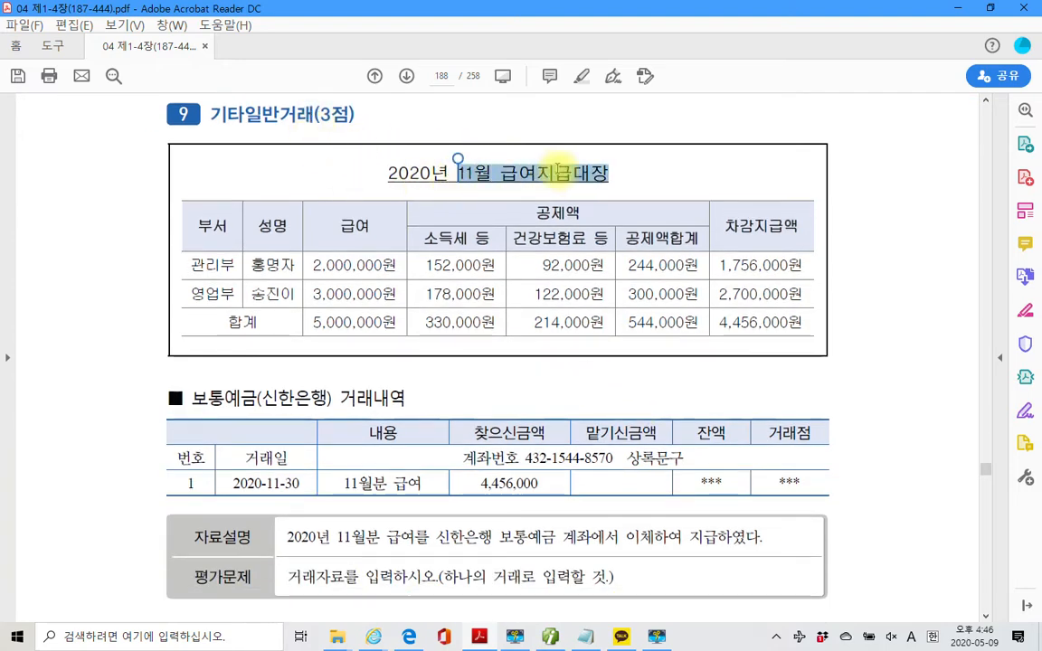
{"action": "right_click", "coordinate": [579, 170]}
{"action": "left_click", "coordinate": [602, 213]}
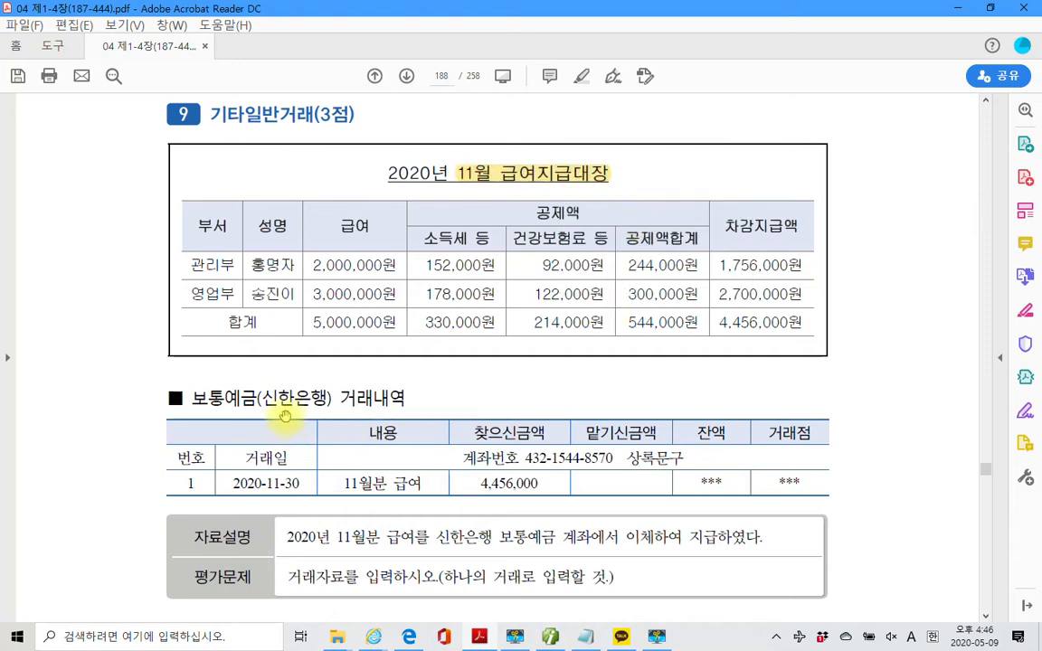
{"action": "left_click_drag", "start_coordinate": [474, 483], "coordinate": [540, 483]}
{"action": "right_click", "coordinate": [511, 489]}
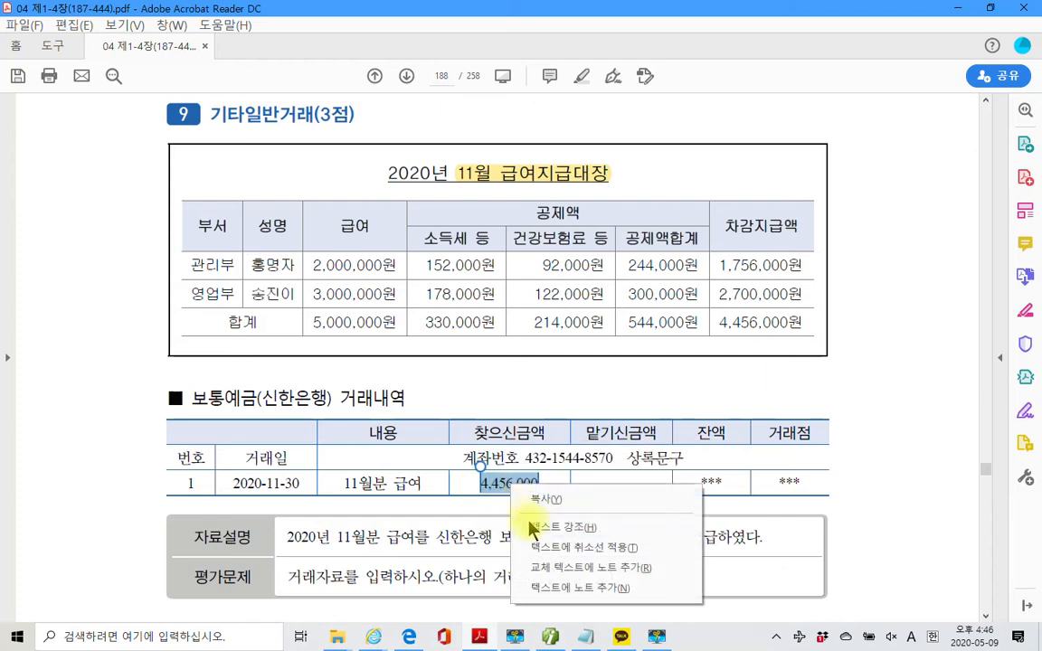
{"action": "left_click", "coordinate": [542, 527]}
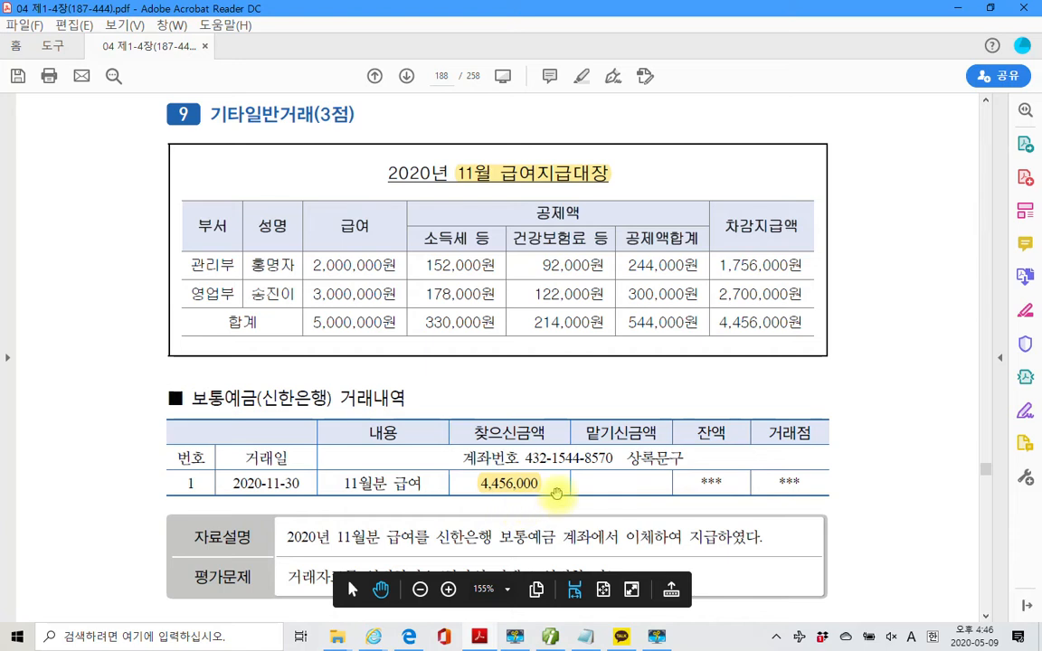
Box the 4,456,000원 차감지급액 total in red ink, then circle 보통예금 and label it 대
{"action": "left_click_drag", "start_coordinate": [713, 310], "coordinate": [799, 340]}
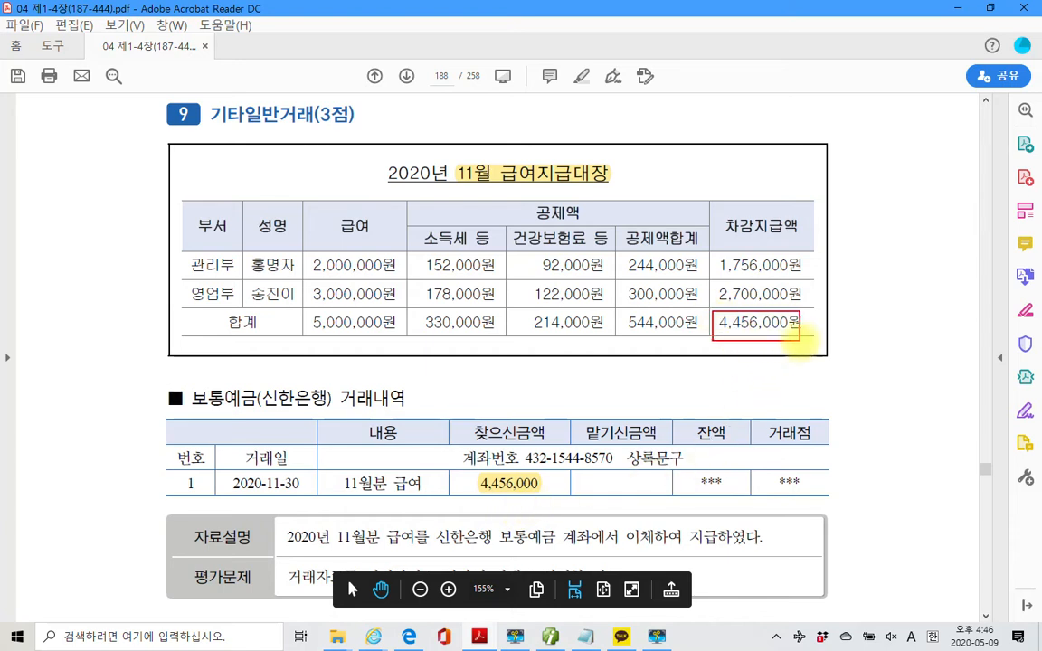
{"action": "mouse_move", "coordinate": [233, 363]}
{"action": "left_mouse_down"}
{"action": "mouse_move", "coordinate": [258, 412]}
{"action": "mouse_move", "coordinate": [266, 384]}
{"action": "left_mouse_up"}
{"action": "mouse_move", "coordinate": [118, 373]}
{"action": "left_mouse_down"}
{"action": "mouse_move", "coordinate": [149, 366]}
{"action": "mouse_move", "coordinate": [165, 398]}
{"action": "left_mouse_up"}
{"action": "mouse_move", "coordinate": [157, 352]}
{"action": "left_mouse_down"}
{"action": "mouse_move", "coordinate": [159, 396]}
{"action": "mouse_move", "coordinate": [166, 375]}
{"action": "left_mouse_up"}
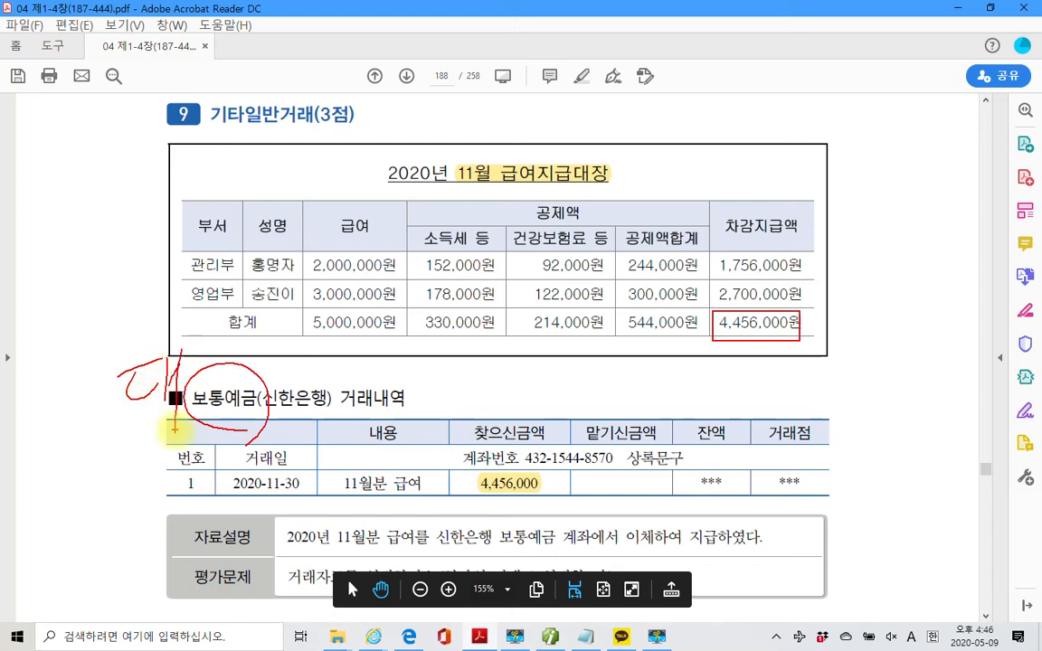
Circle the 급여 heading and its 5,000,000원 total in red ink, and write a 차) label beside them
{"action": "left_click_drag", "start_coordinate": [312, 312], "coordinate": [398, 353]}
{"action": "left_click_drag", "start_coordinate": [342, 228], "coordinate": [362, 240]}
{"action": "mouse_move", "coordinate": [258, 154]}
{"action": "left_mouse_down"}
{"action": "mouse_move", "coordinate": [272, 165]}
{"action": "mouse_move", "coordinate": [260, 194]}
{"action": "mouse_move", "coordinate": [273, 213]}
{"action": "mouse_move", "coordinate": [304, 206]}
{"action": "left_mouse_up"}
{"action": "left_click_drag", "start_coordinate": [305, 156], "coordinate": [309, 209]}
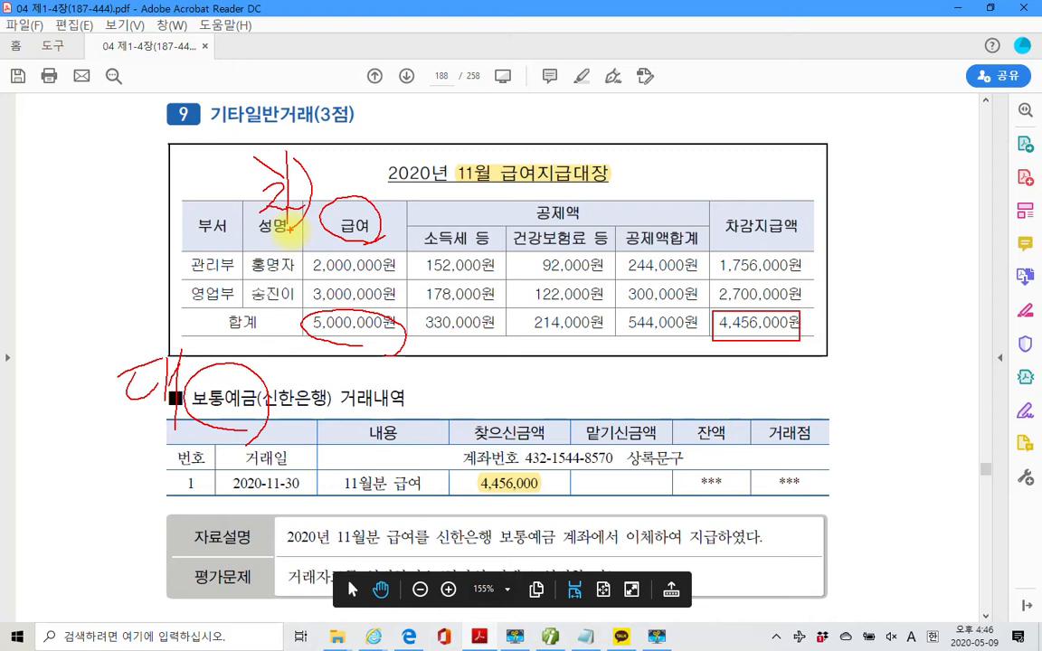
Circle the 544,000원 deduction total and its 공제액합계 heading in red ink
{"action": "mouse_move", "coordinate": [669, 343]}
{"action": "left_mouse_down"}
{"action": "mouse_move", "coordinate": [611, 318]}
{"action": "mouse_move", "coordinate": [678, 349]}
{"action": "left_mouse_up"}
{"action": "mouse_move", "coordinate": [674, 217]}
{"action": "left_mouse_down"}
{"action": "mouse_move", "coordinate": [624, 249]}
{"action": "mouse_move", "coordinate": [676, 244]}
{"action": "left_mouse_up"}
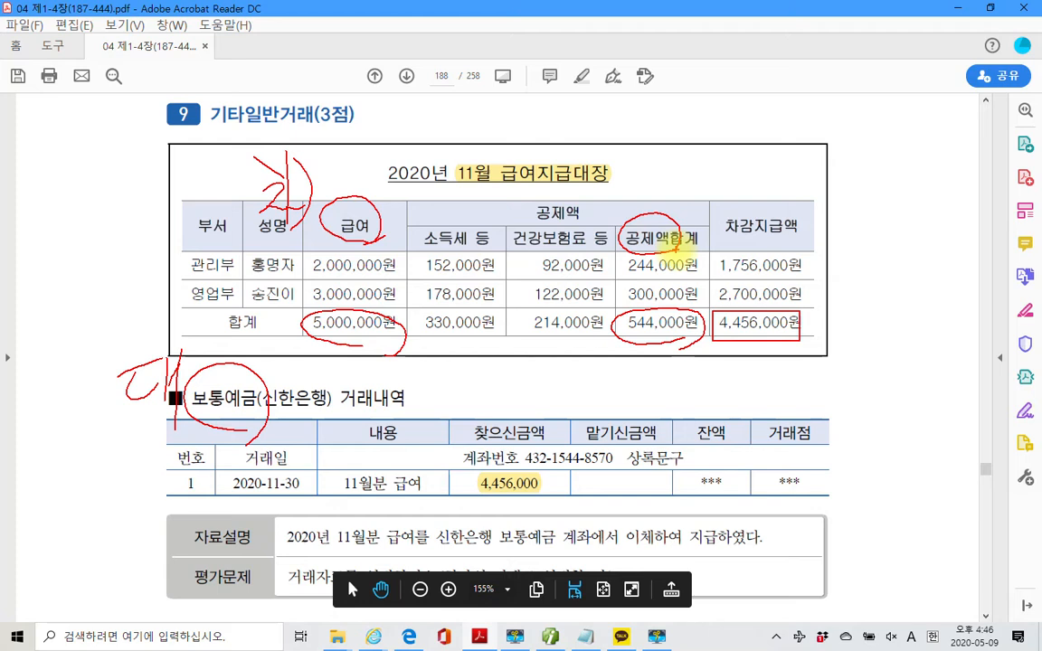
Write 대) 예수금 in red ink above the 공제액합계 heading and underline 예수금
{"action": "left_click_drag", "start_coordinate": [610, 168], "coordinate": [635, 192]}
{"action": "left_click_drag", "start_coordinate": [644, 150], "coordinate": [651, 201]}
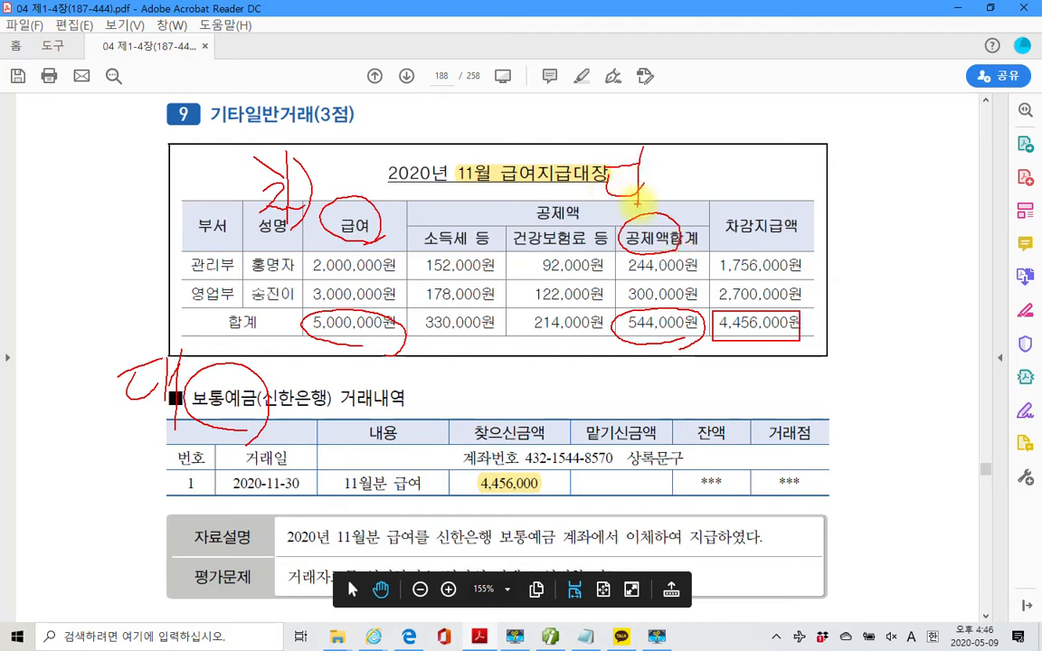
{"action": "mouse_move", "coordinate": [646, 137]}
{"action": "left_mouse_down"}
{"action": "mouse_move", "coordinate": [744, 170]}
{"action": "mouse_move", "coordinate": [785, 162]}
{"action": "mouse_move", "coordinate": [766, 210]}
{"action": "left_mouse_up"}
{"action": "left_click_drag", "start_coordinate": [797, 145], "coordinate": [823, 194]}
{"action": "left_click_drag", "start_coordinate": [698, 217], "coordinate": [848, 207]}
Underline 보통예금 and circle the 5,000,000원 급여 total again in red ink, then clear all the ink marks
{"action": "left_click_drag", "start_coordinate": [246, 424], "coordinate": [296, 429]}
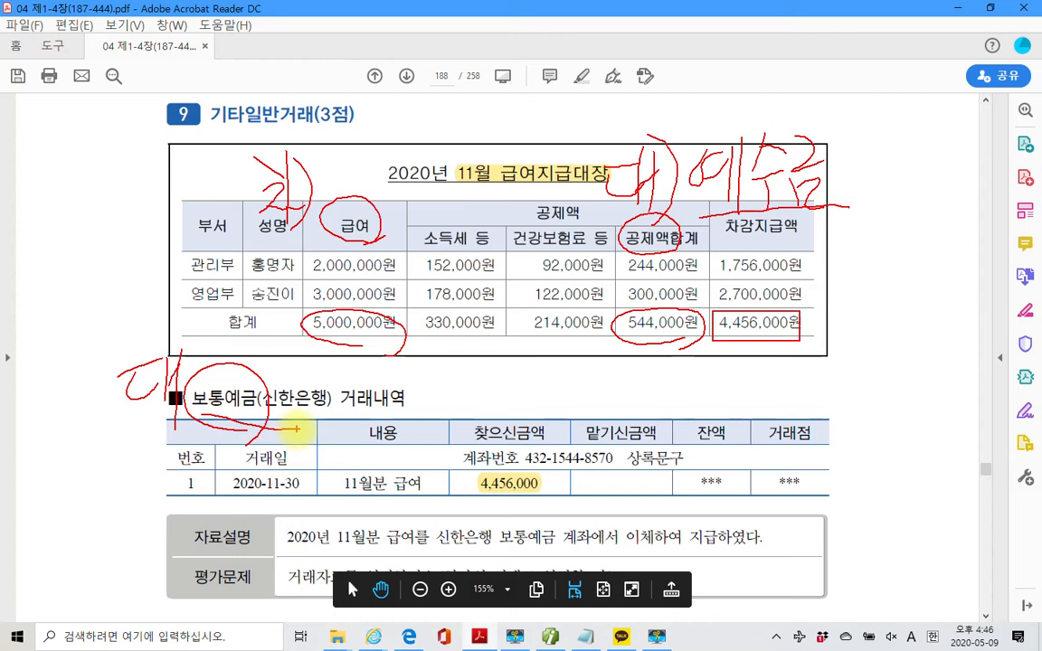
{"action": "mouse_move", "coordinate": [366, 310]}
{"action": "left_mouse_down"}
{"action": "mouse_move", "coordinate": [299, 330]}
{"action": "mouse_move", "coordinate": [385, 338]}
{"action": "left_mouse_up"}
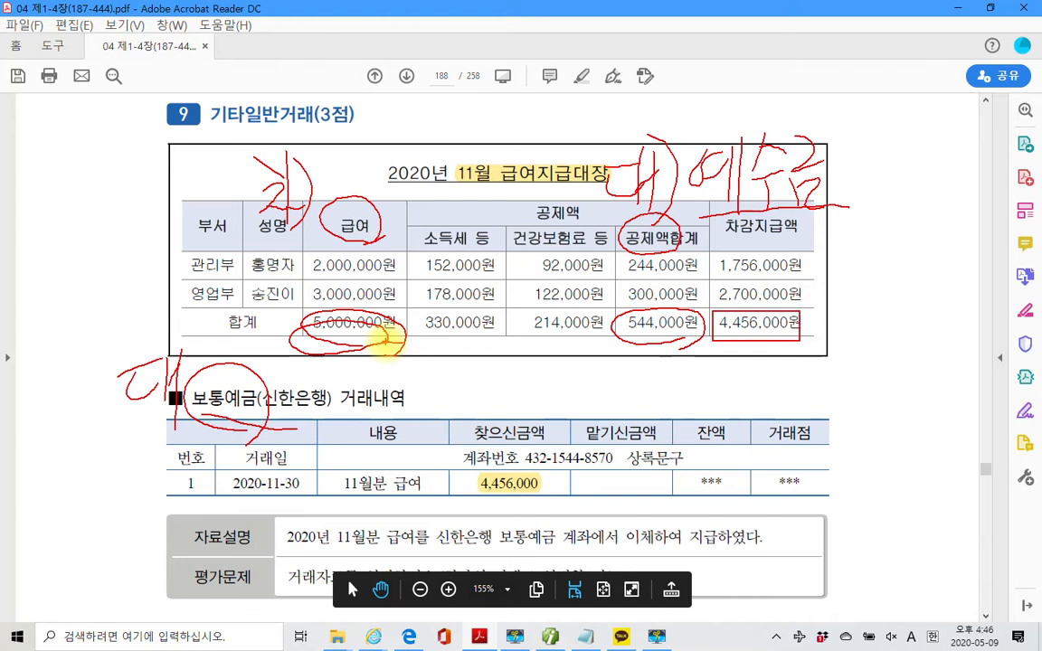
{"action": "key", "text": "Escape"}
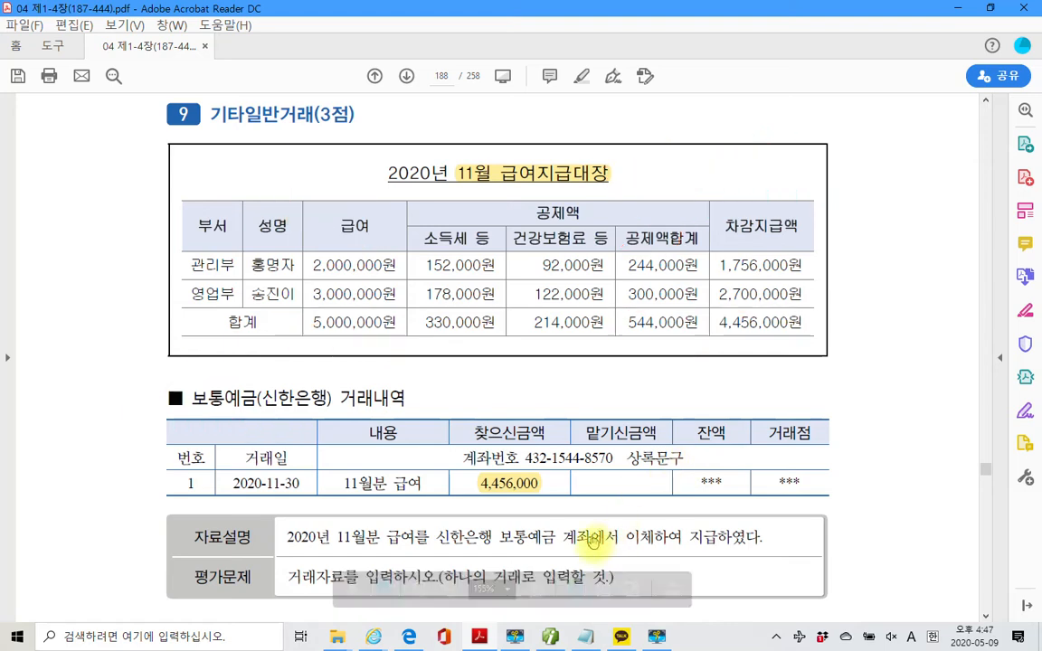
Check question 9's 자료설명 and 평가문제, then switch to the accounting program and set the 일반전표입력 date to November 30
{"action": "scroll", "coordinate": [704, 541], "scroll_direction": "down", "scroll_amount": 2}
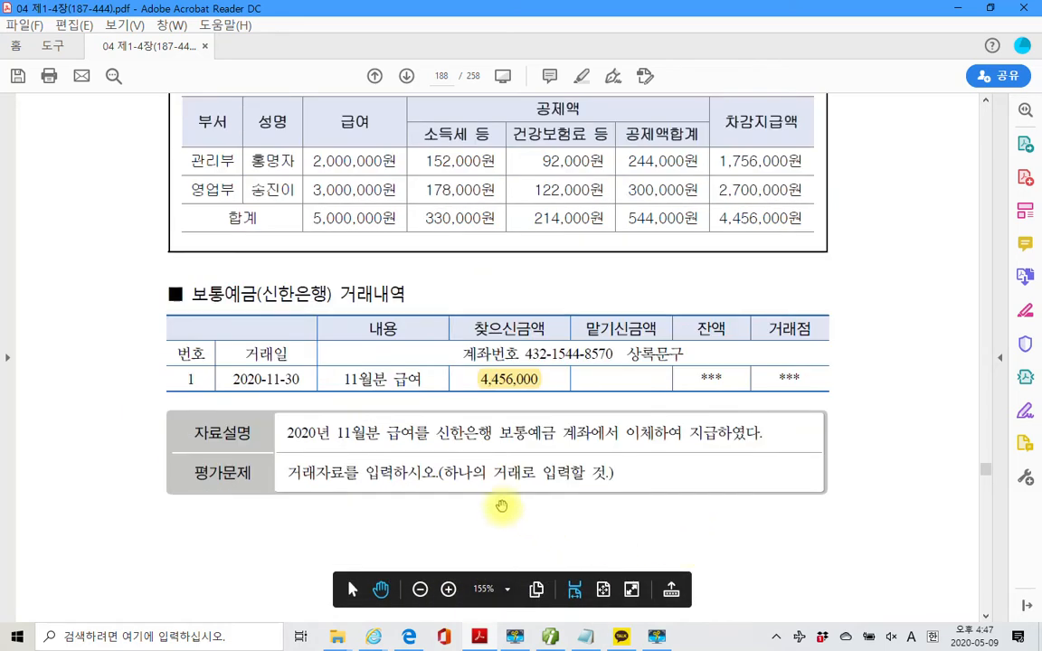
{"action": "scroll", "coordinate": [480, 542], "scroll_direction": "down", "scroll_amount": 1}
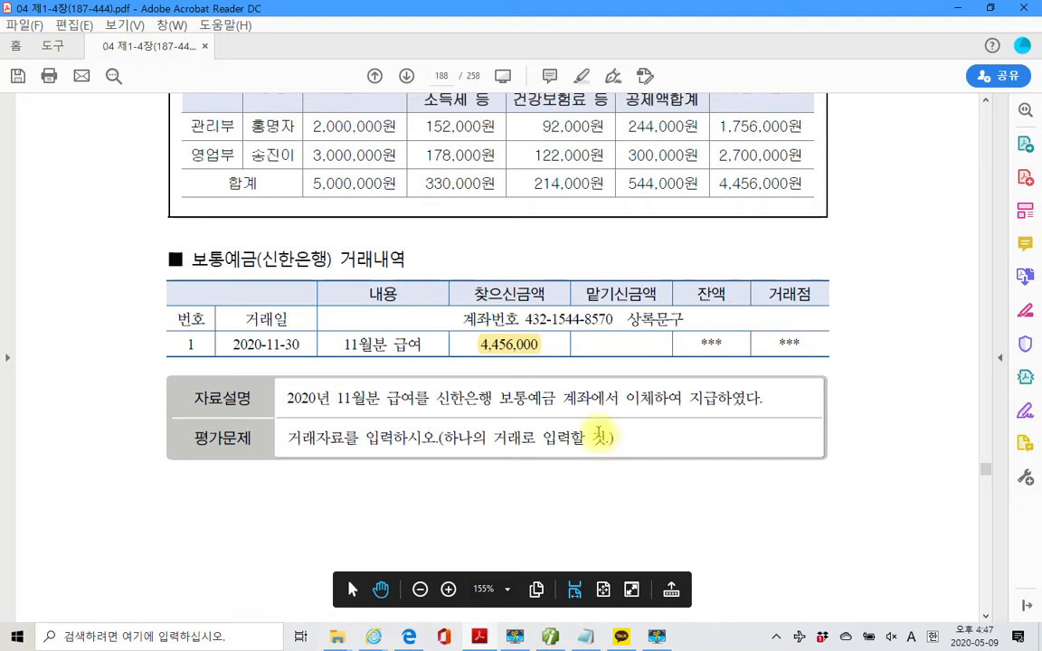
{"action": "scroll", "coordinate": [520, 437], "scroll_direction": "up", "scroll_amount": 2}
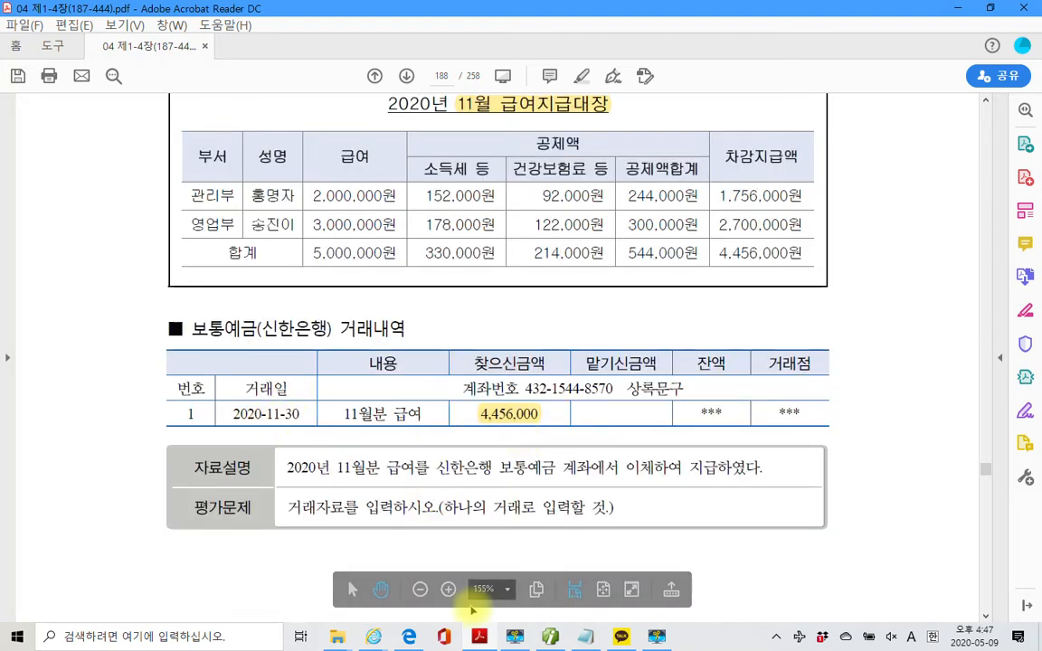
{"action": "key", "text": "alt+Tab"}
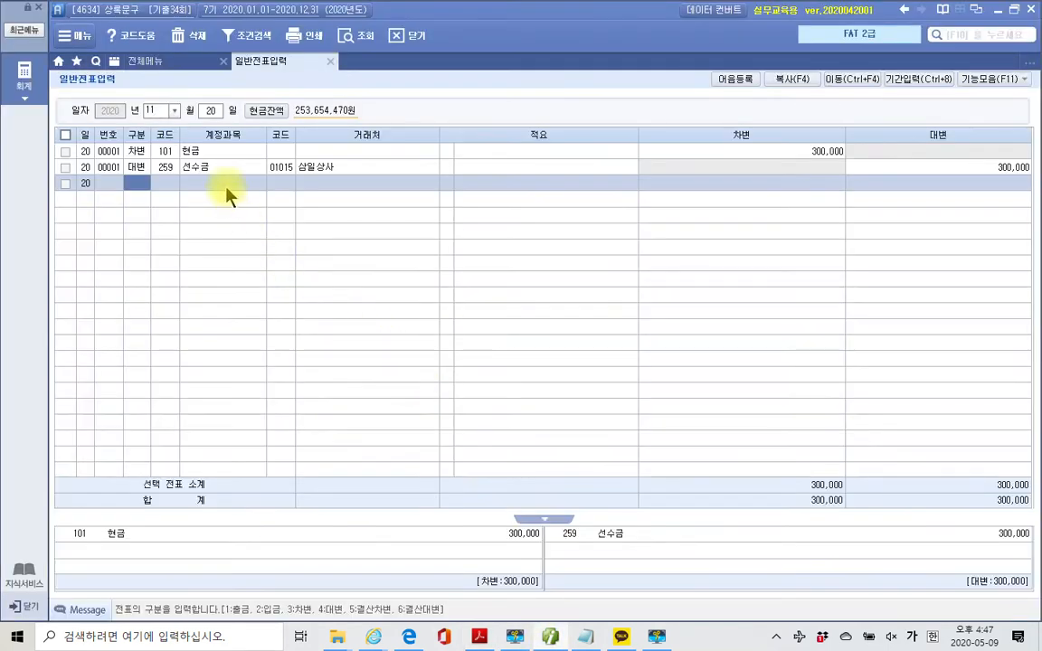
{"action": "left_click", "coordinate": [210, 111]}
{"action": "type", "text": "30"}
{"action": "key", "text": "Return"}
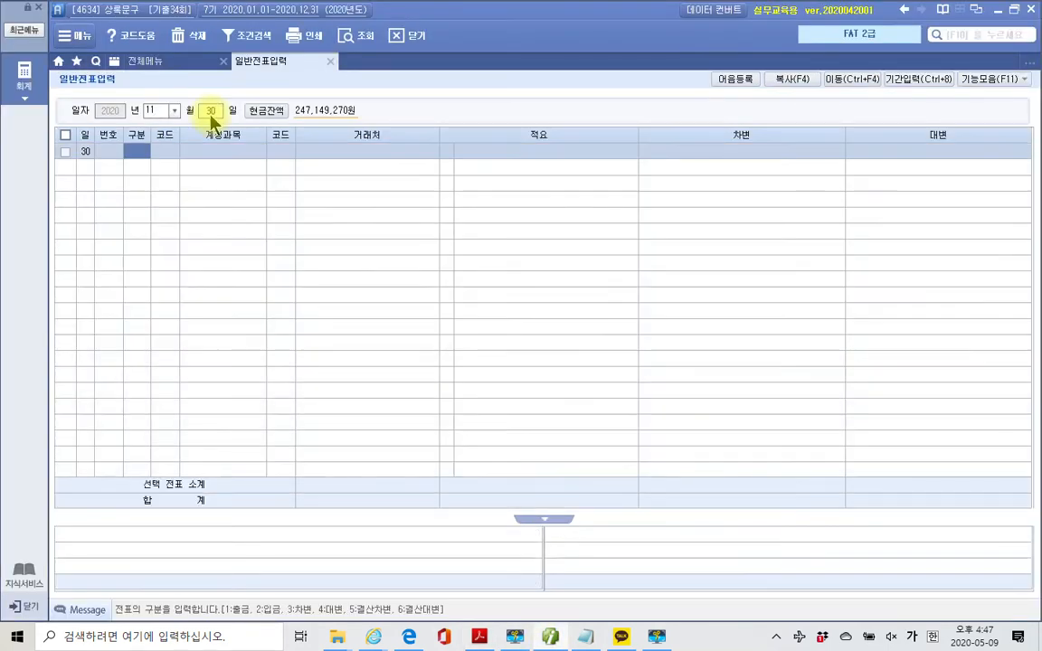
Enter a 차변 line for account 801 급여 with an amount of 5,000,000
{"action": "type", "text": "3"}
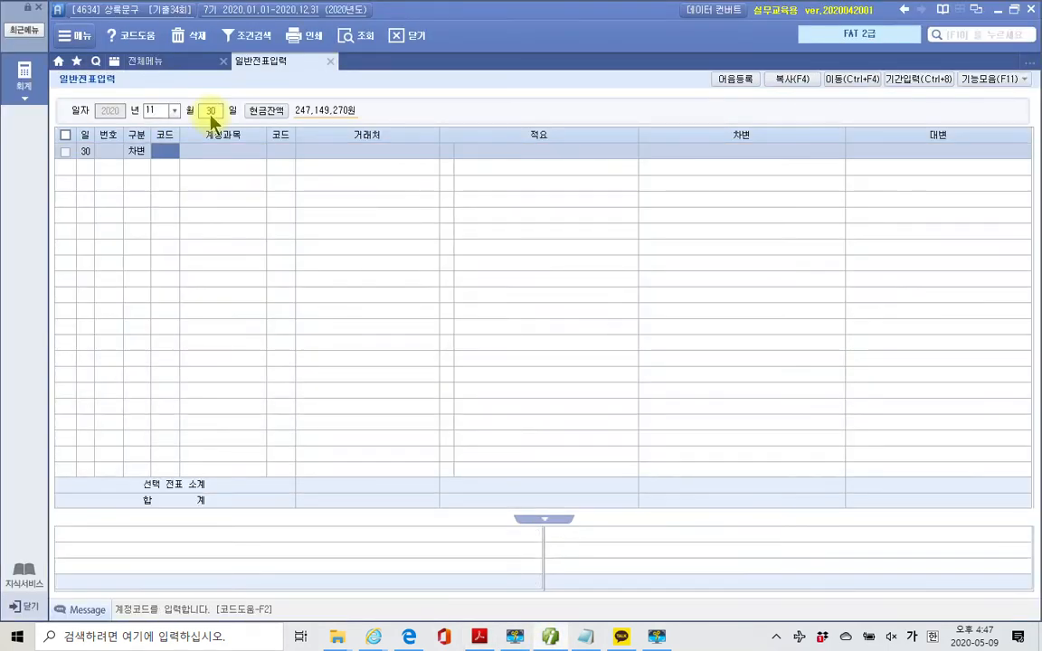
{"action": "type", "text": "801"}
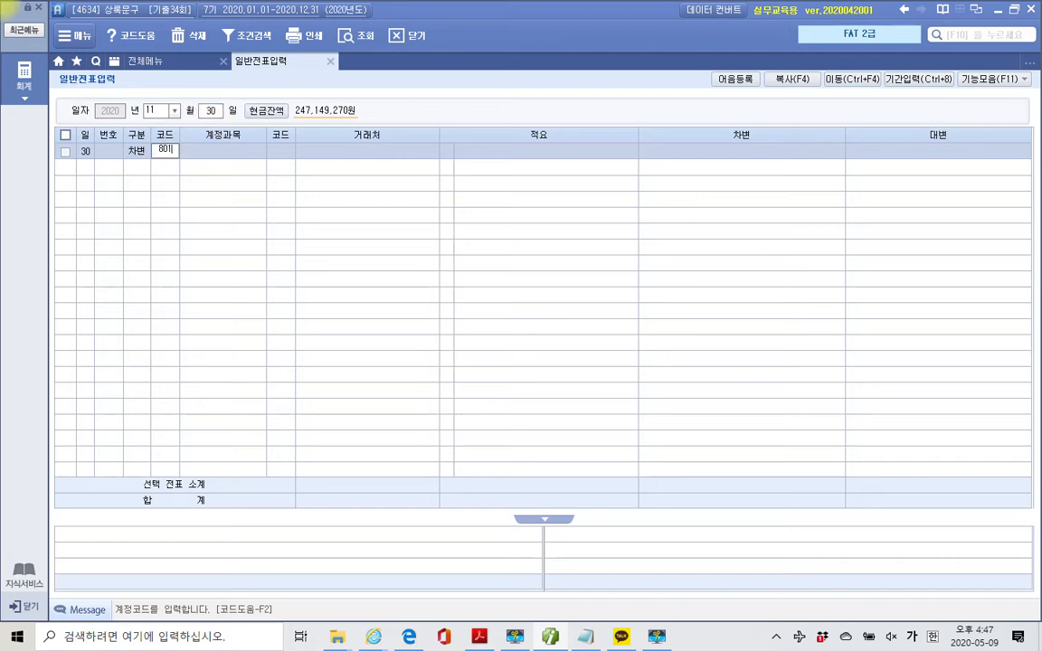
{"action": "key", "text": "Return"}
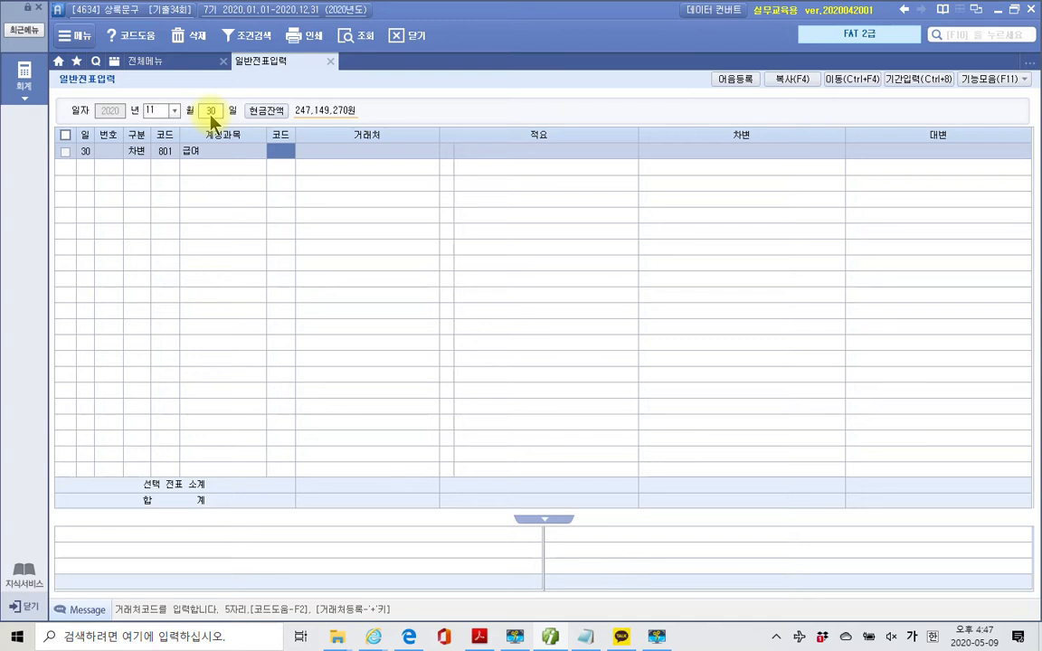
{"action": "key", "text": "Return"}
{"action": "key", "text": "Return"}
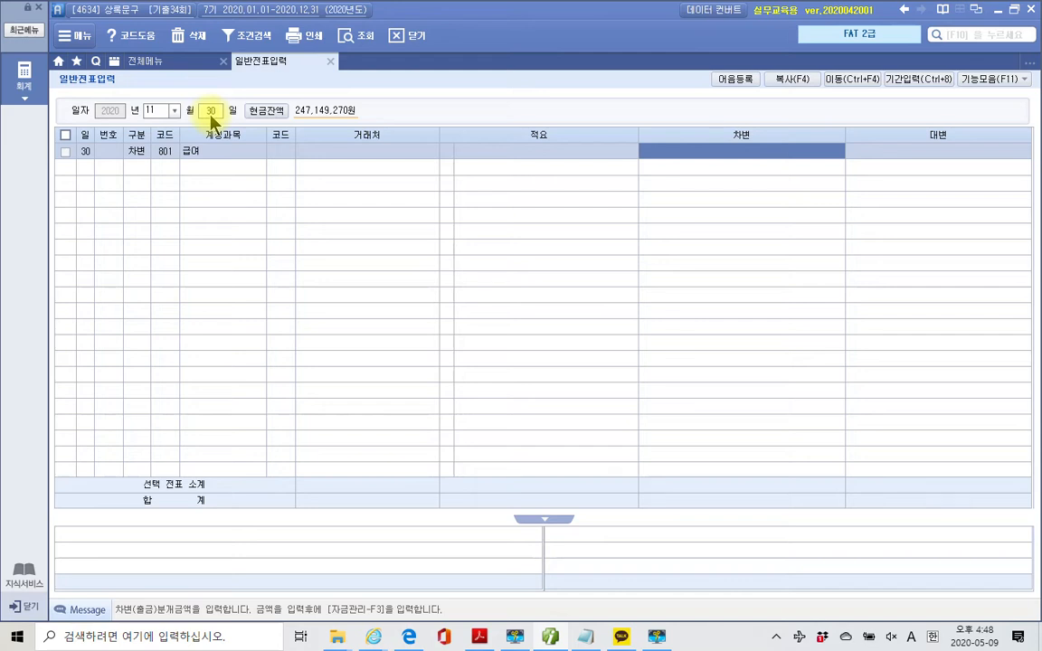
{"action": "type", "text": "5000000"}
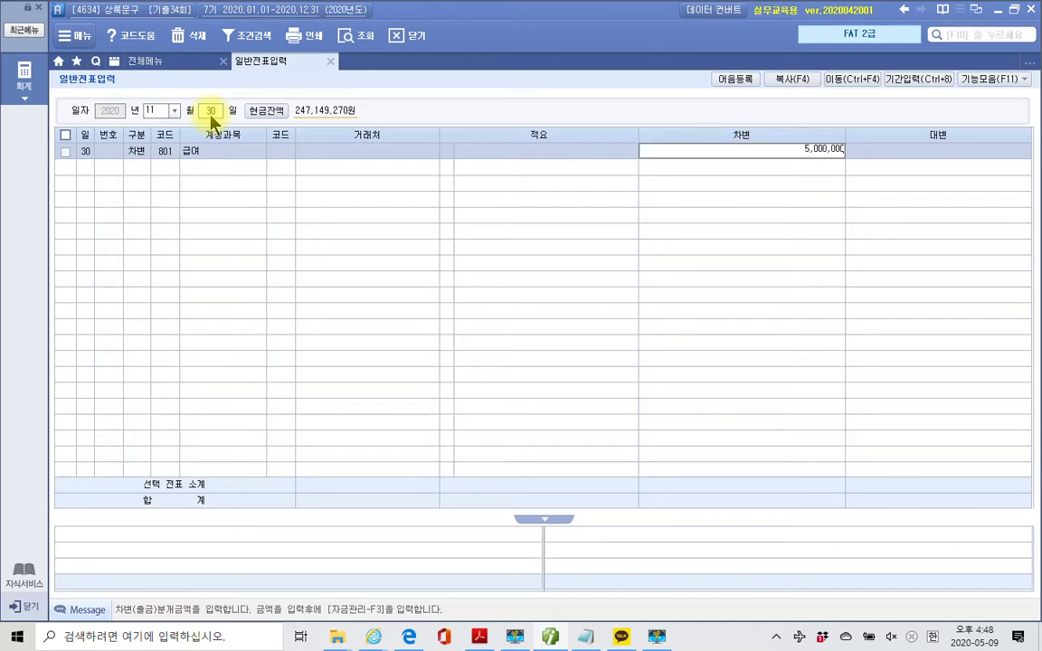
{"action": "key", "text": "Return"}
Add a 대변 line for account 254 예수금 with an amount of 544,000
{"action": "type", "text": "4"}
{"action": "key", "text": "Return"}
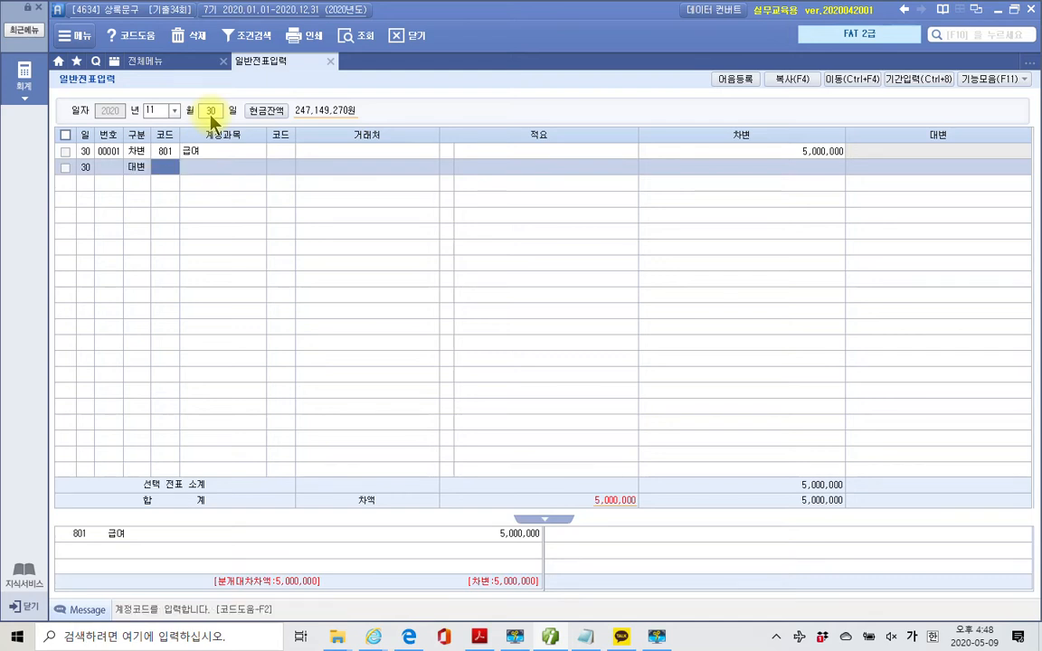
{"action": "type", "text": "예수"}
{"action": "key", "text": "Return"}
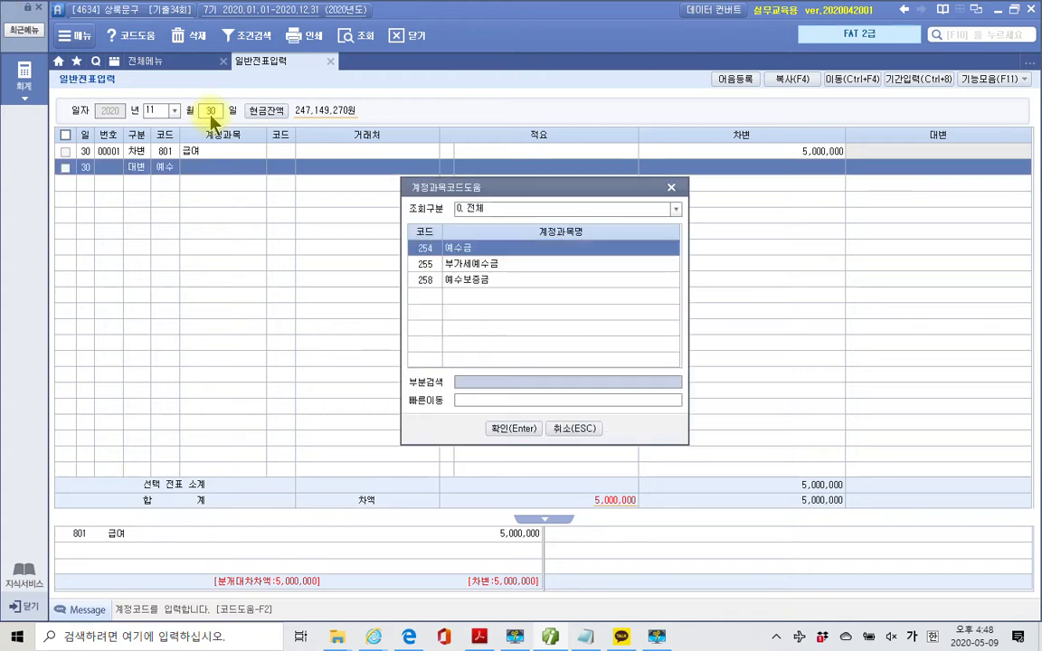
{"action": "key", "text": "Return"}
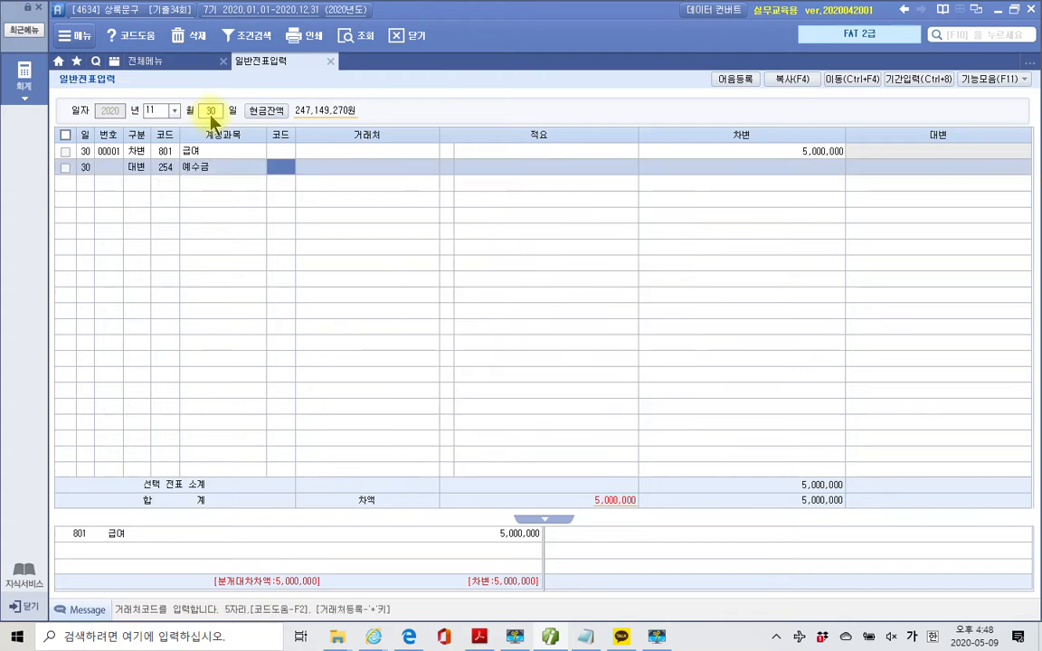
{"action": "key", "text": "Return"}
{"action": "key", "text": "Return"}
{"action": "key", "text": "Return"}
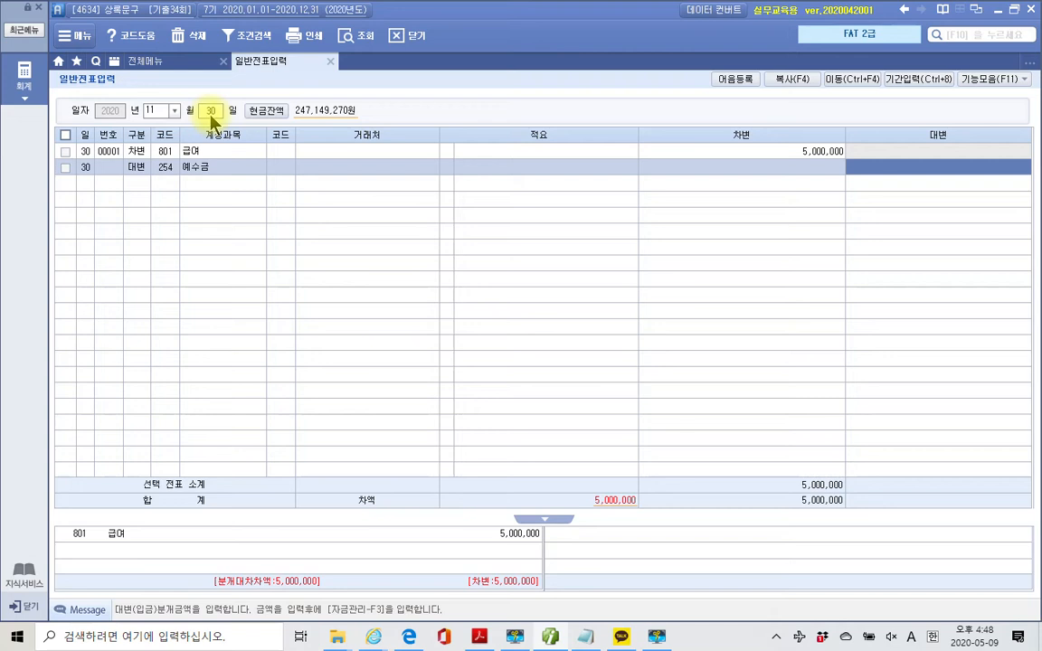
{"action": "type", "text": "5440000"}
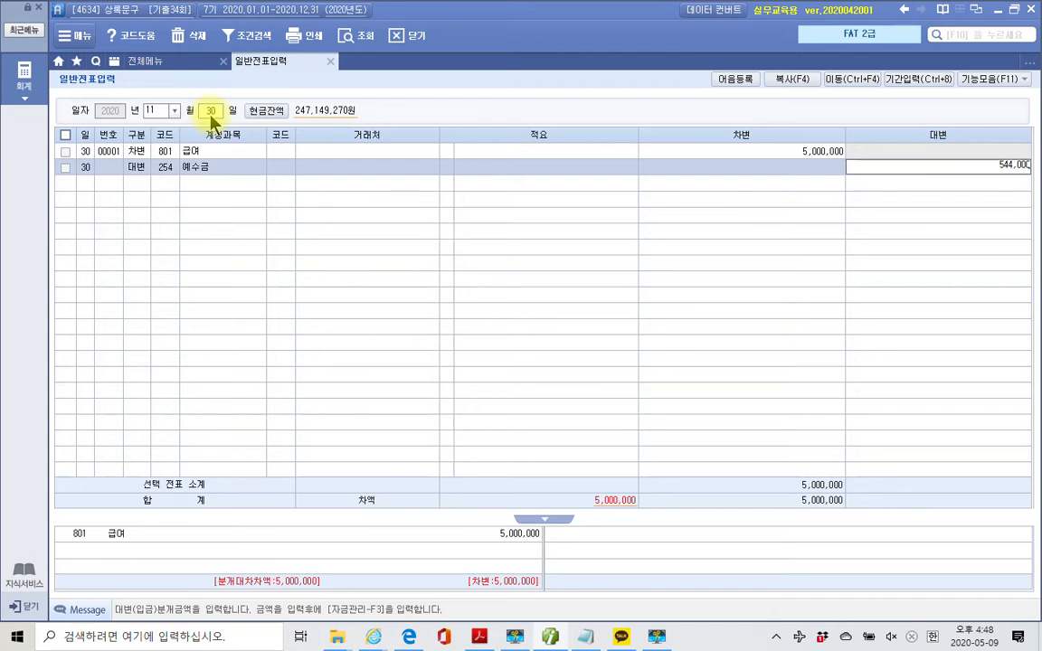
{"action": "key", "text": "Return"}
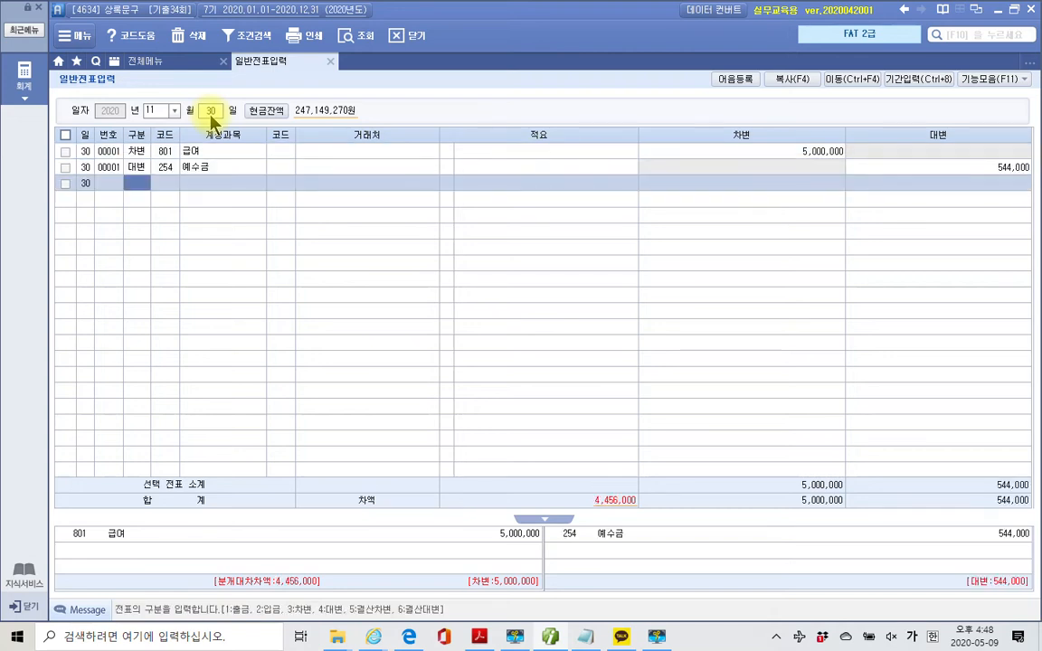
Add a 대변 line for account 103 보통예금 with 거래처 신한은행(보통) and an amount of 4,456,000
{"action": "type", "text": "4"}
{"action": "key", "text": "Return"}
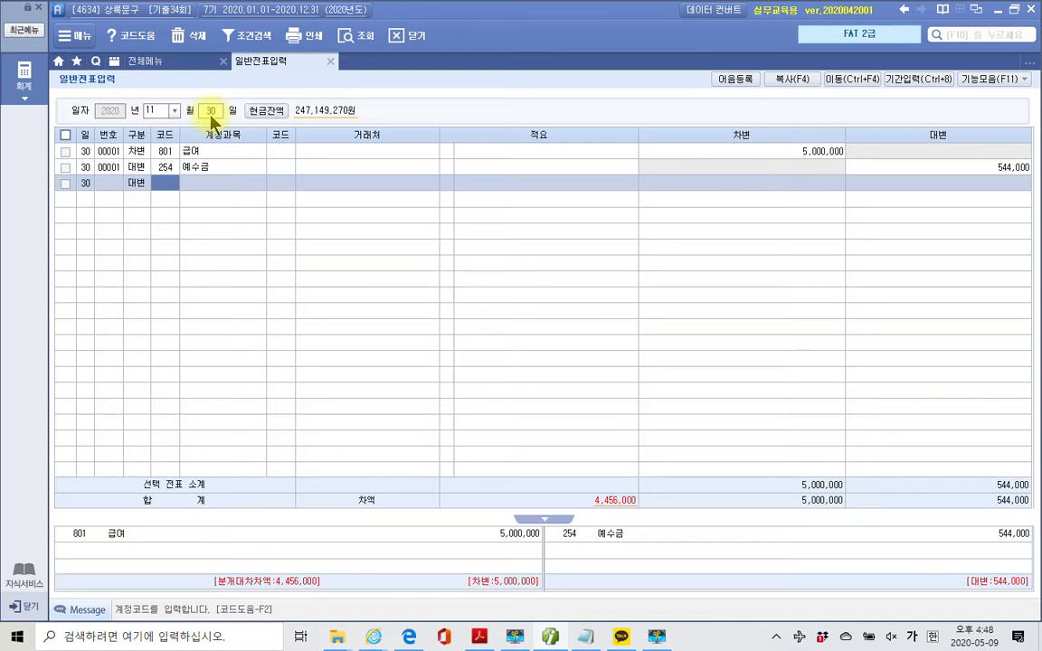
{"action": "type", "text": "103"}
{"action": "key", "text": "Return"}
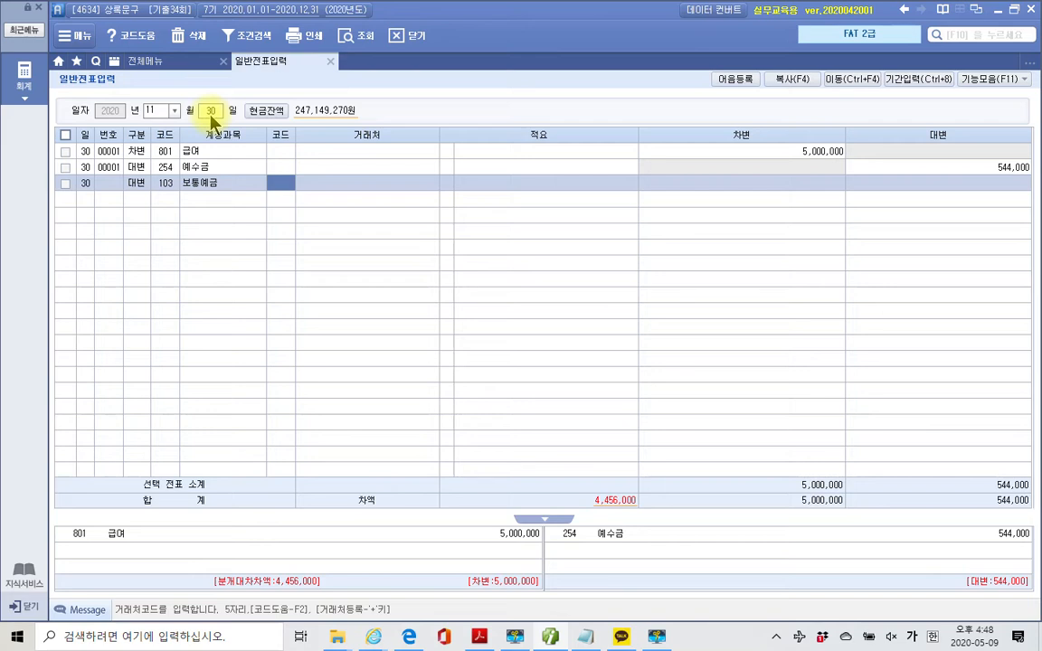
{"action": "key", "text": "plus"}
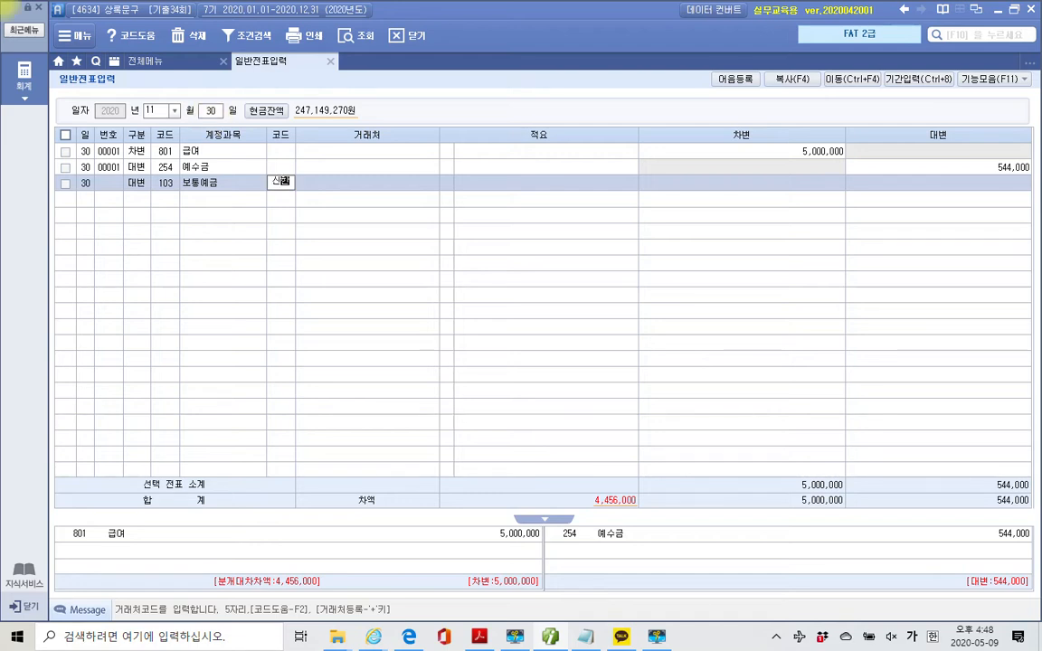
{"action": "key", "text": "Return"}
{"action": "key", "text": "Return"}
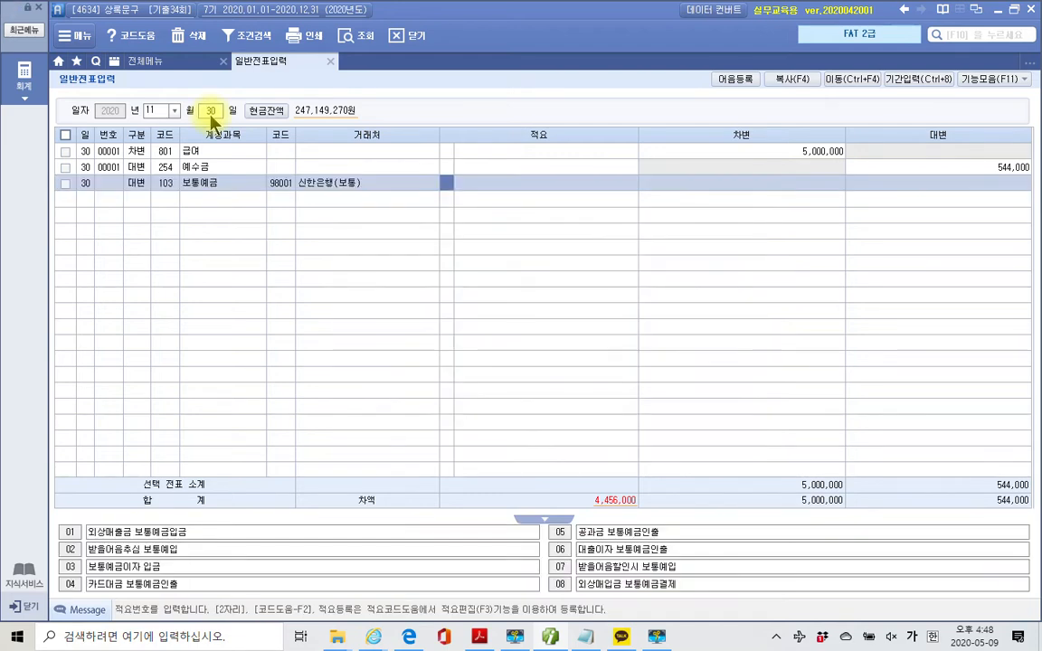
{"action": "key", "text": "Return"}
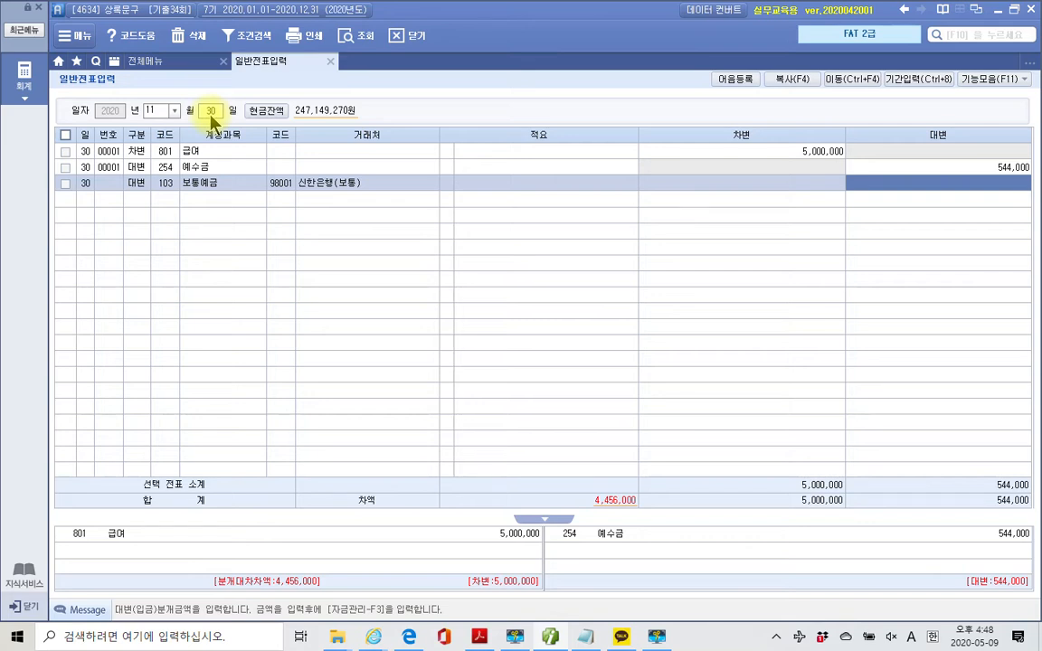
{"action": "type", "text": "4456000"}
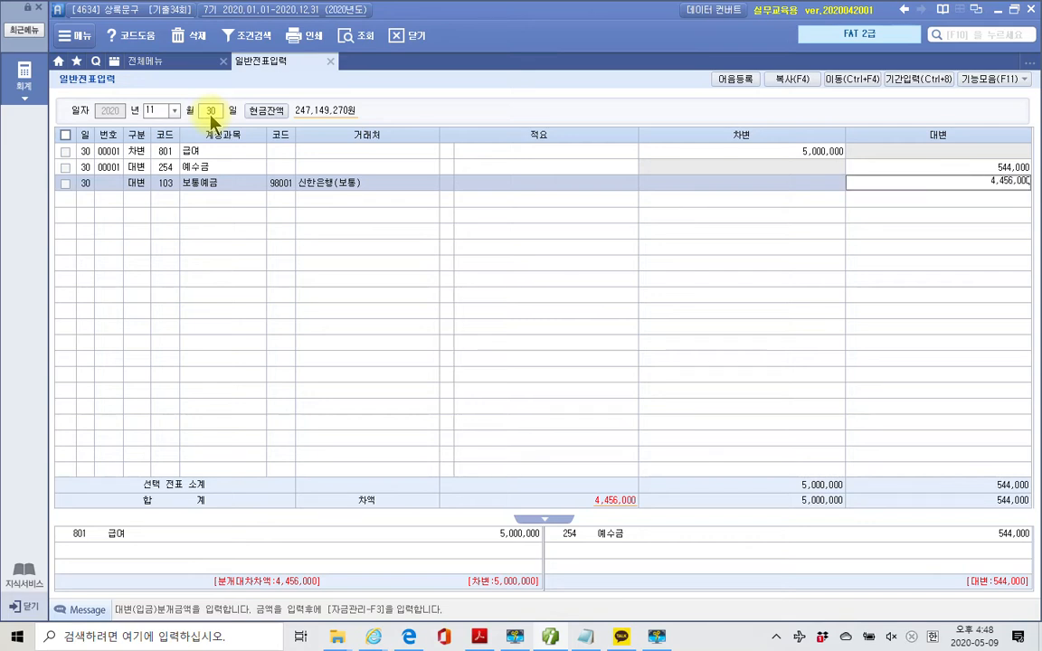
{"action": "key", "text": "Return"}
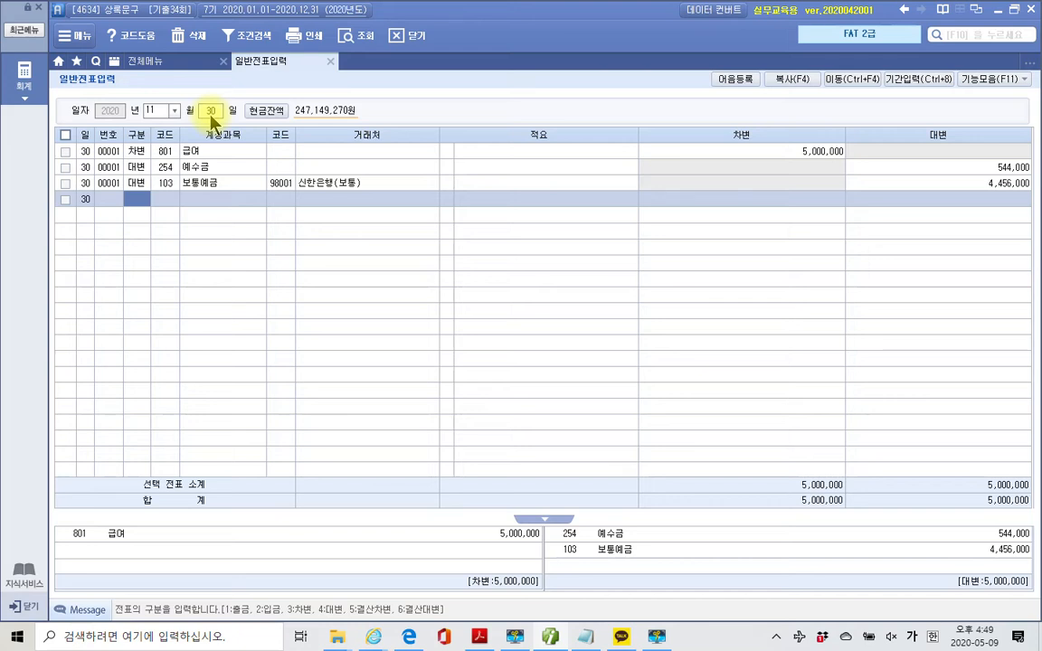
Switch to the PDF in Acrobat Reader and review question 10's delivery slip and its 자료설명
{"action": "mouse_move", "coordinate": [556, 640]}
{"action": "left_click", "coordinate": [552, 638]}
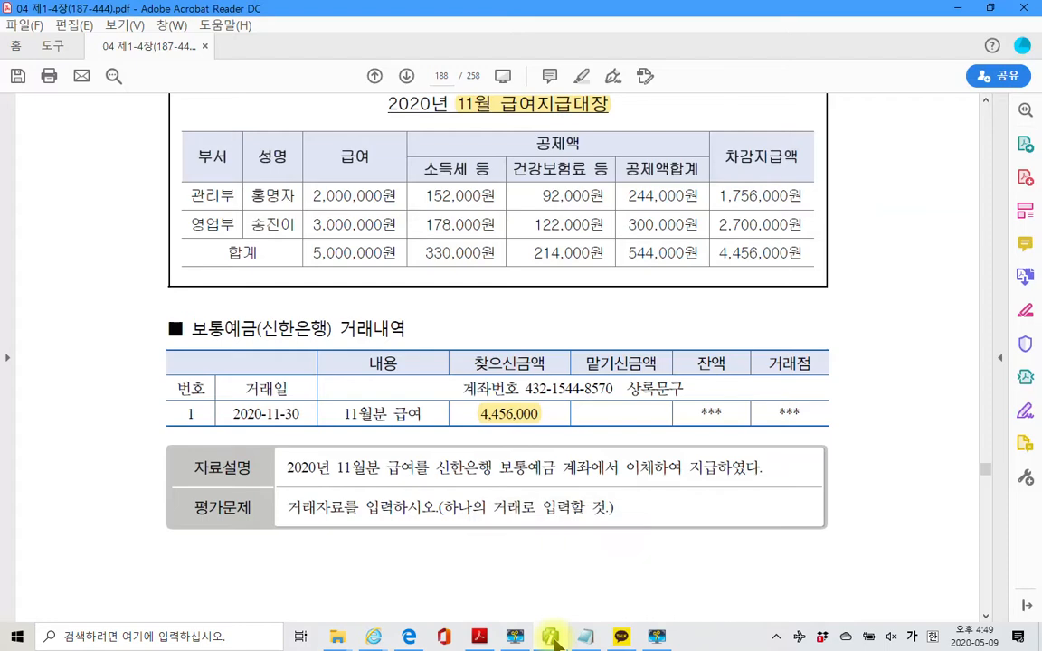
{"action": "scroll", "coordinate": [603, 412], "scroll_direction": "up", "scroll_amount": 2}
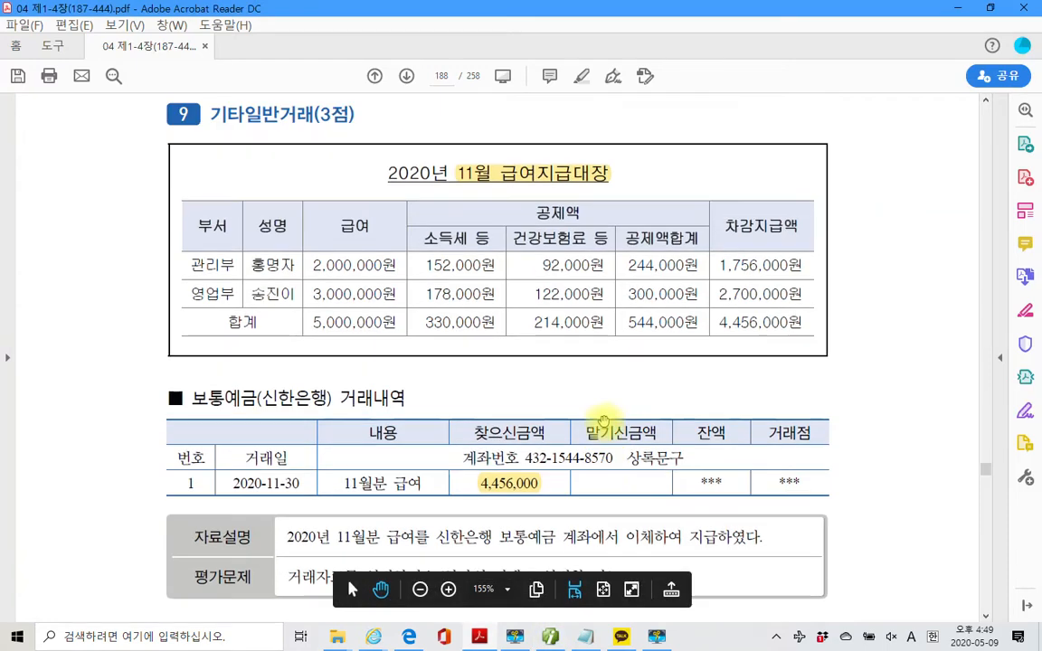
{"action": "scroll", "coordinate": [310, 361], "scroll_direction": "down", "scroll_amount": 3}
{"action": "scroll", "coordinate": [312, 362], "scroll_direction": "down", "scroll_amount": 10}
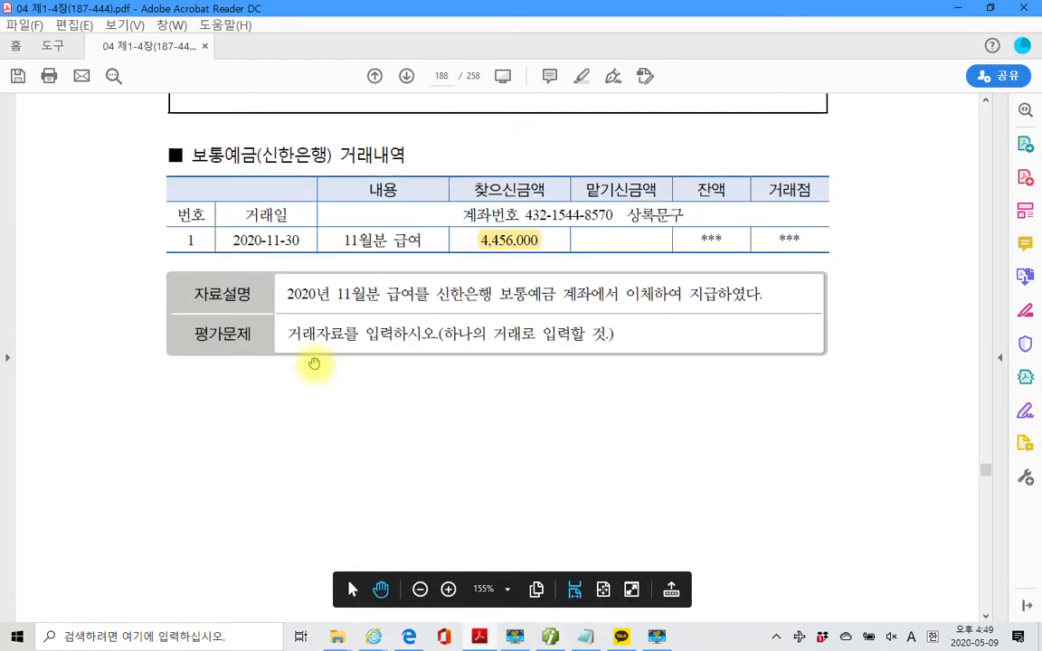
{"action": "scroll", "coordinate": [289, 391], "scroll_direction": "down", "scroll_amount": 7}
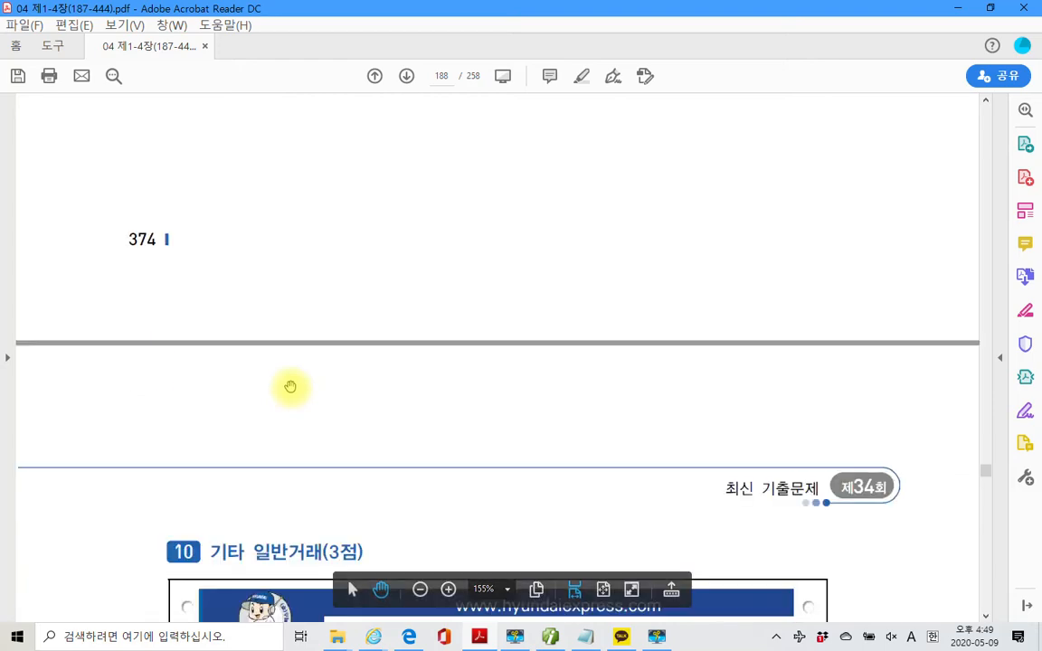
{"action": "scroll", "coordinate": [289, 388], "scroll_direction": "down", "scroll_amount": 1}
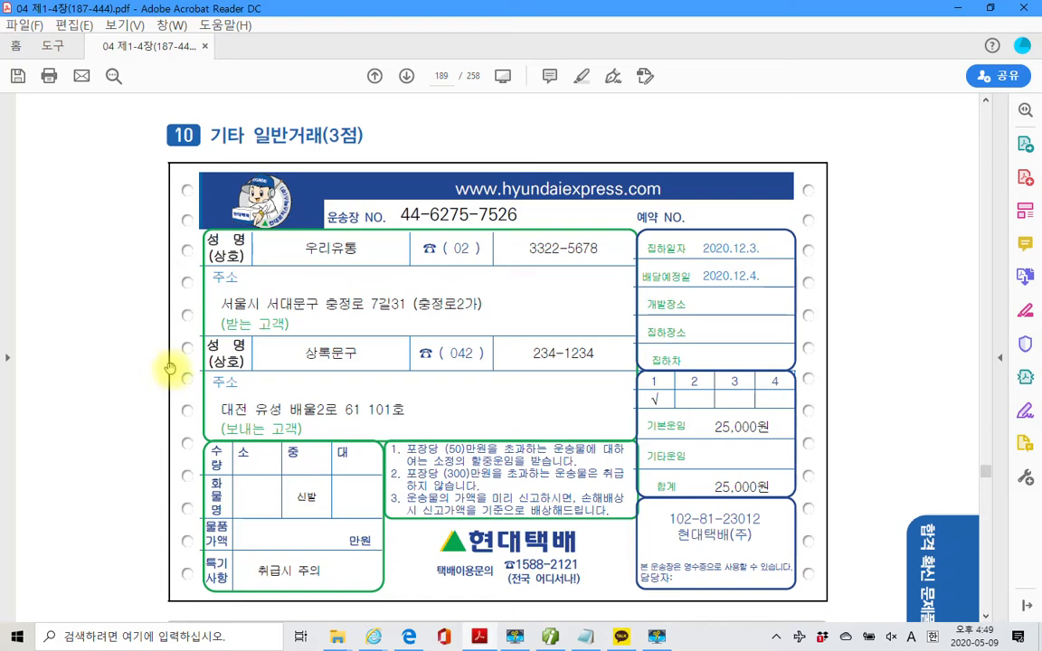
{"action": "scroll", "coordinate": [151, 366], "scroll_direction": "down", "scroll_amount": 2}
{"action": "scroll", "coordinate": [153, 371], "scroll_direction": "up", "scroll_amount": 2}
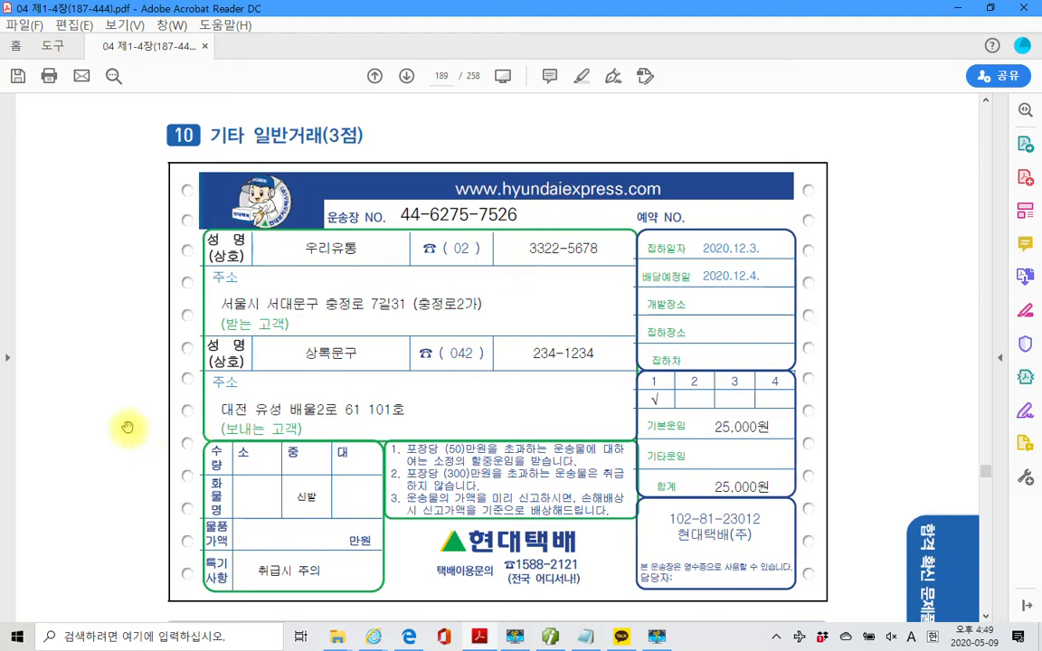
{"action": "scroll", "coordinate": [126, 427], "scroll_direction": "down", "scroll_amount": 7}
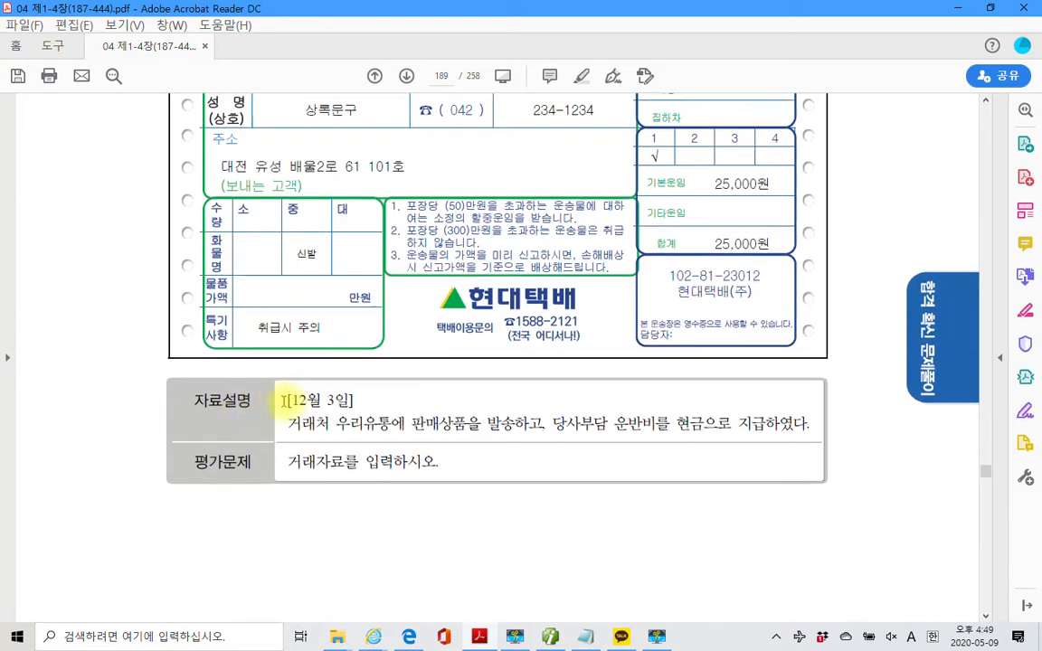
Highlight [12월 3일], 판매상품을 발송하고 and 운반비를 현금으로 지급하였다 in question 10's 자료설명
{"action": "left_click_drag", "start_coordinate": [285, 399], "coordinate": [353, 400]}
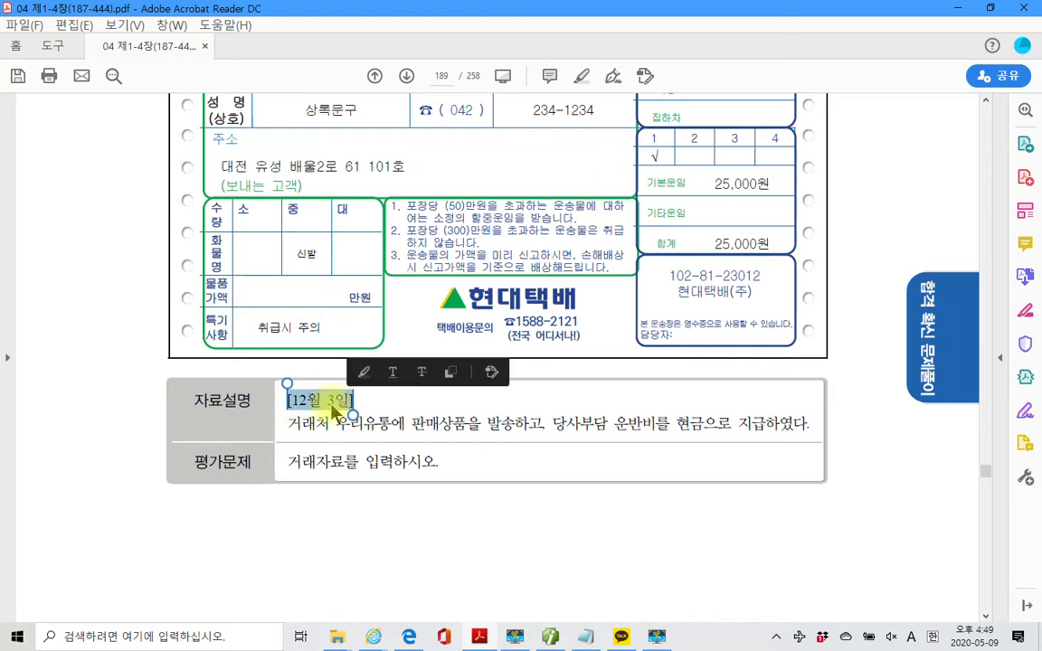
{"action": "right_click", "coordinate": [332, 407]}
{"action": "left_click", "coordinate": [405, 448]}
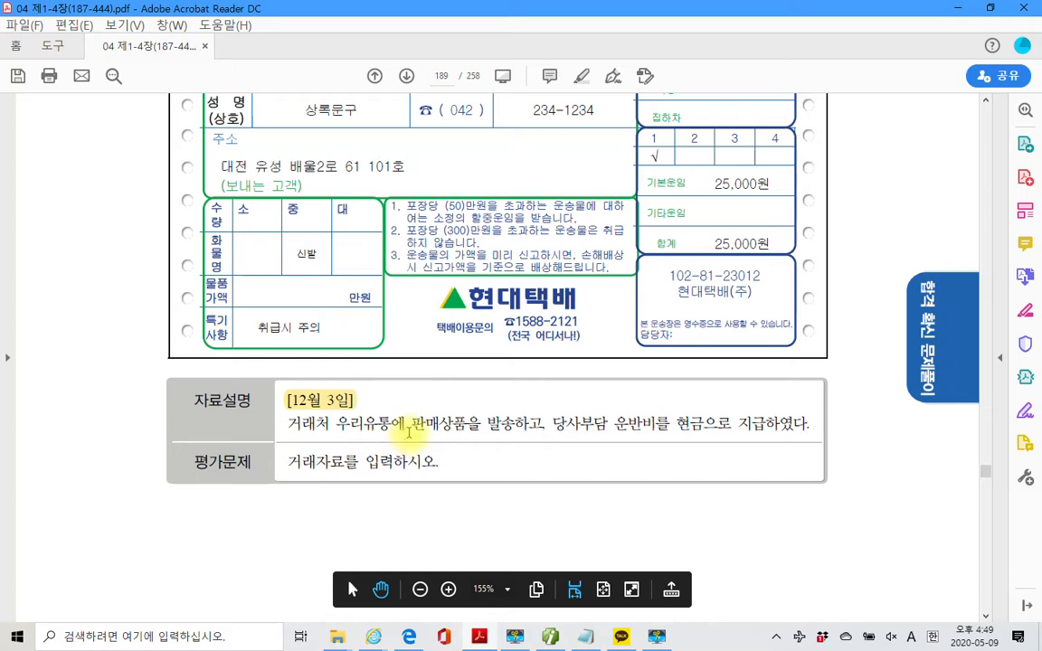
{"action": "left_click_drag", "start_coordinate": [411, 423], "coordinate": [543, 425]}
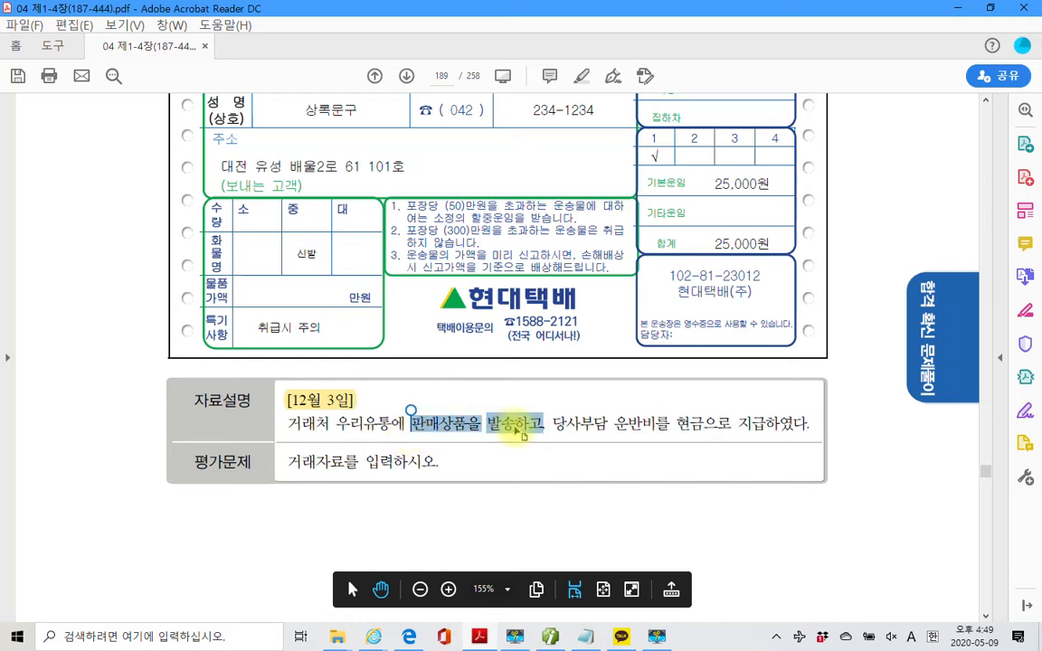
{"action": "right_click", "coordinate": [517, 432]}
{"action": "left_click", "coordinate": [545, 470]}
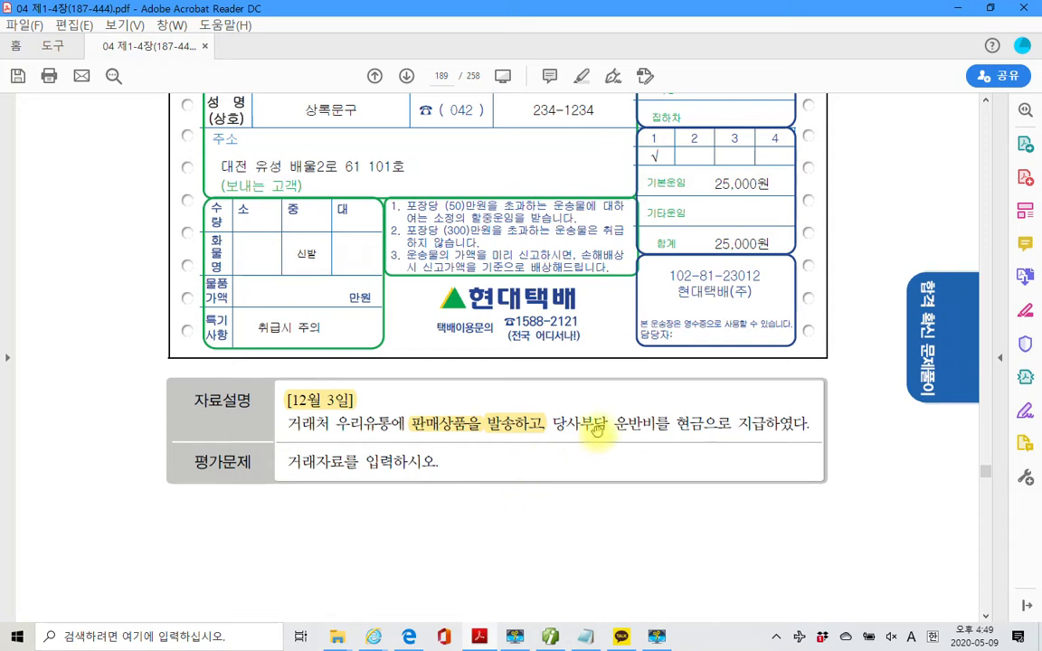
{"action": "left_click_drag", "start_coordinate": [613, 424], "coordinate": [748, 422]}
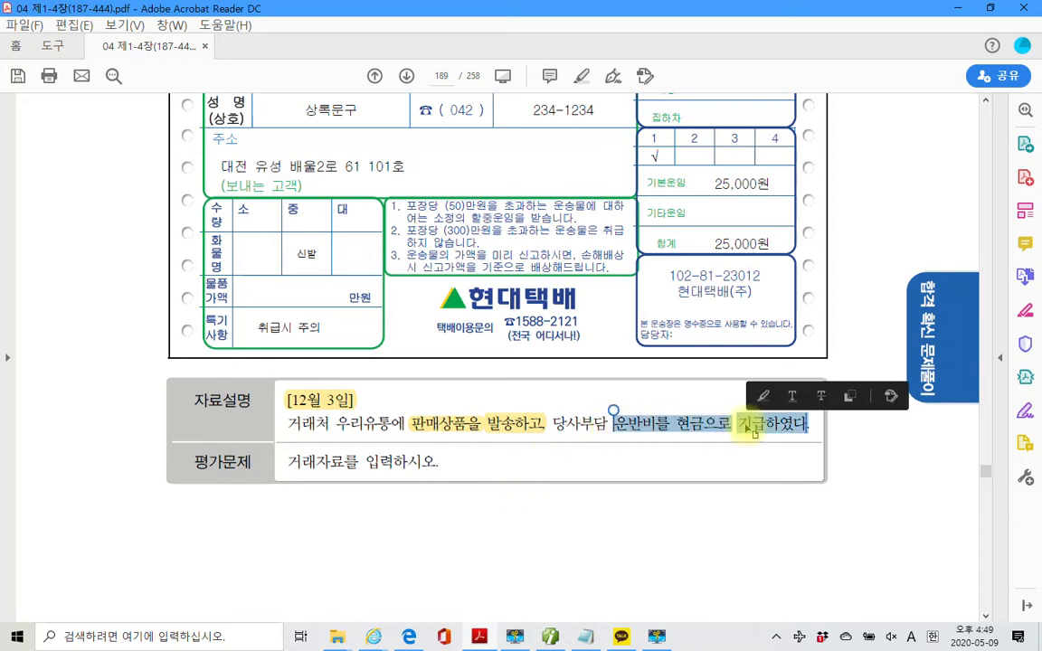
{"action": "right_click", "coordinate": [747, 422]}
{"action": "left_click", "coordinate": [793, 468]}
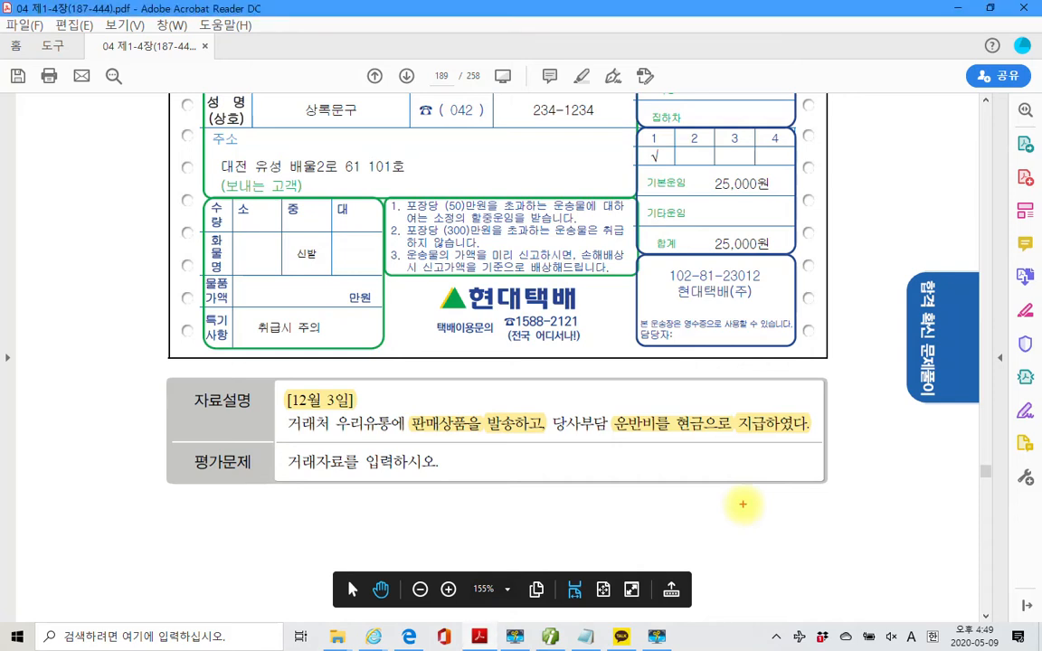
Mark question 10 with circles around 판매상품을 발송하고 and the 25,000원 total plus a handwritten 차) 운반비 note, and clear the markings
{"action": "mouse_move", "coordinate": [414, 413]}
{"action": "left_mouse_down"}
{"action": "mouse_move", "coordinate": [509, 446]}
{"action": "mouse_move", "coordinate": [533, 418]}
{"action": "mouse_move", "coordinate": [482, 455]}
{"action": "left_mouse_up"}
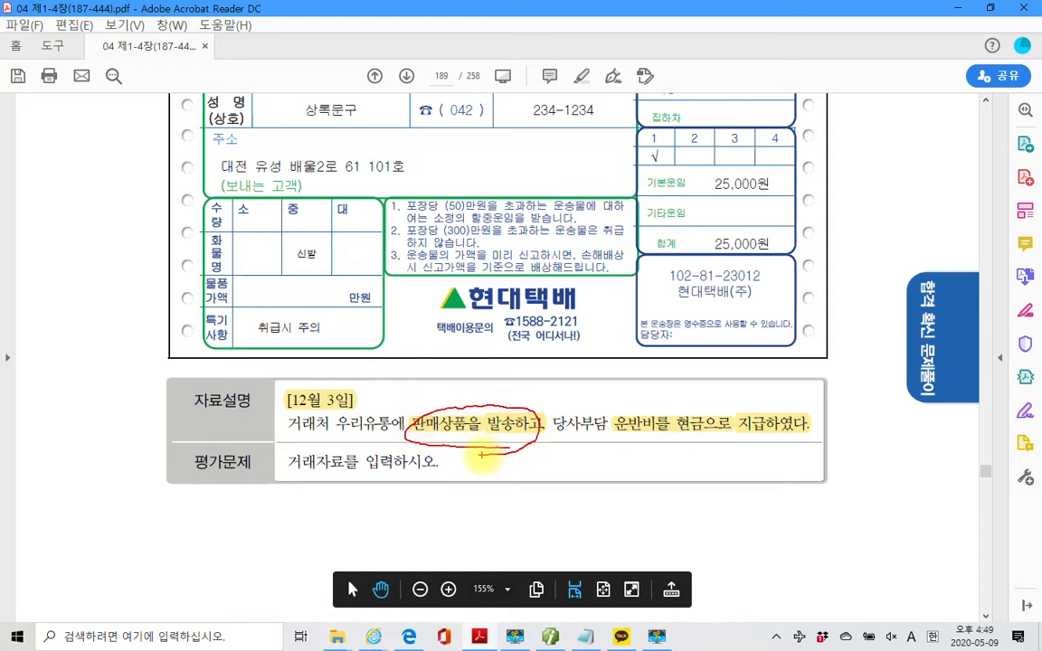
{"action": "mouse_move", "coordinate": [456, 459]}
{"action": "left_mouse_down"}
{"action": "mouse_move", "coordinate": [465, 493]}
{"action": "mouse_move", "coordinate": [492, 504]}
{"action": "mouse_move", "coordinate": [495, 488]}
{"action": "mouse_move", "coordinate": [498, 515]}
{"action": "left_mouse_up"}
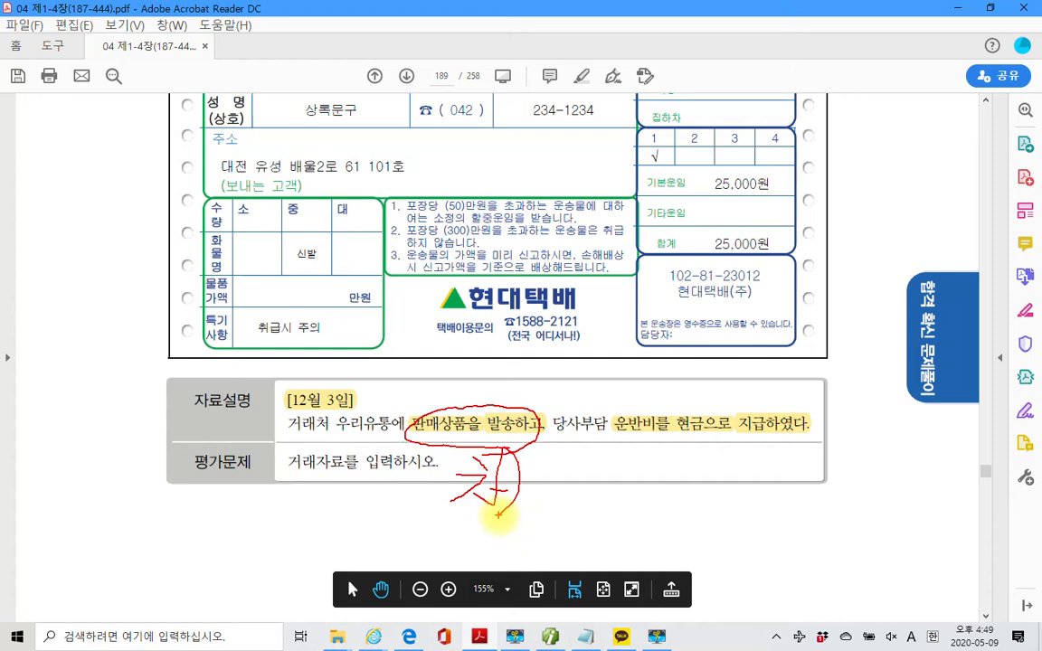
{"action": "mouse_move", "coordinate": [545, 447]}
{"action": "left_mouse_down"}
{"action": "mouse_move", "coordinate": [549, 488]}
{"action": "mouse_move", "coordinate": [569, 470]}
{"action": "mouse_move", "coordinate": [558, 456]}
{"action": "mouse_move", "coordinate": [551, 479]}
{"action": "mouse_move", "coordinate": [611, 504]}
{"action": "mouse_move", "coordinate": [624, 488]}
{"action": "mouse_move", "coordinate": [642, 512]}
{"action": "left_mouse_up"}
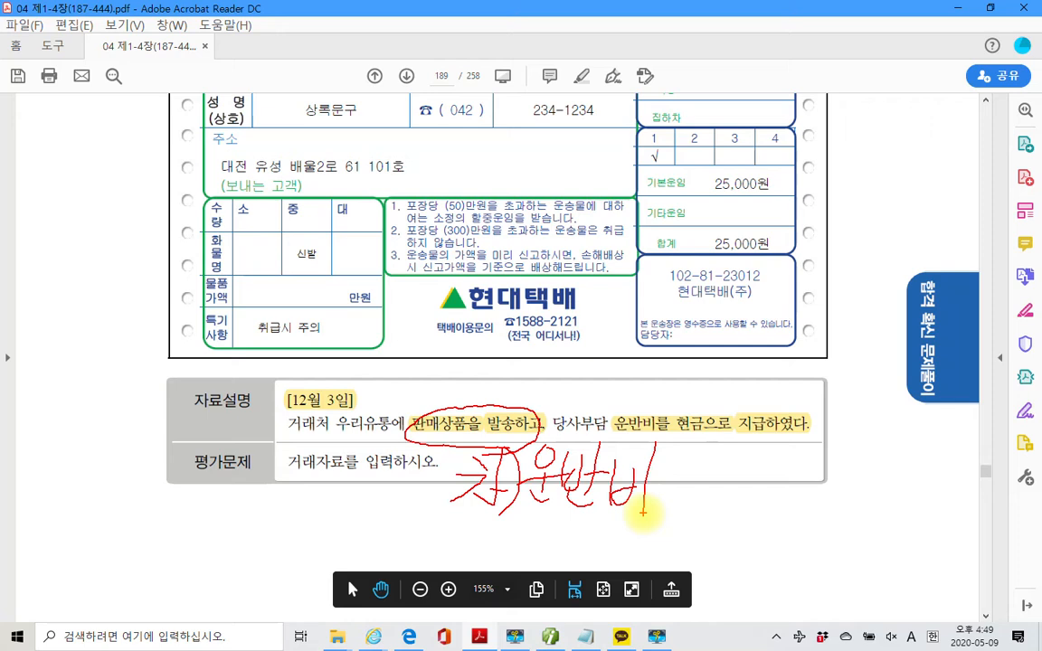
{"action": "left_click_drag", "start_coordinate": [769, 231], "coordinate": [754, 283]}
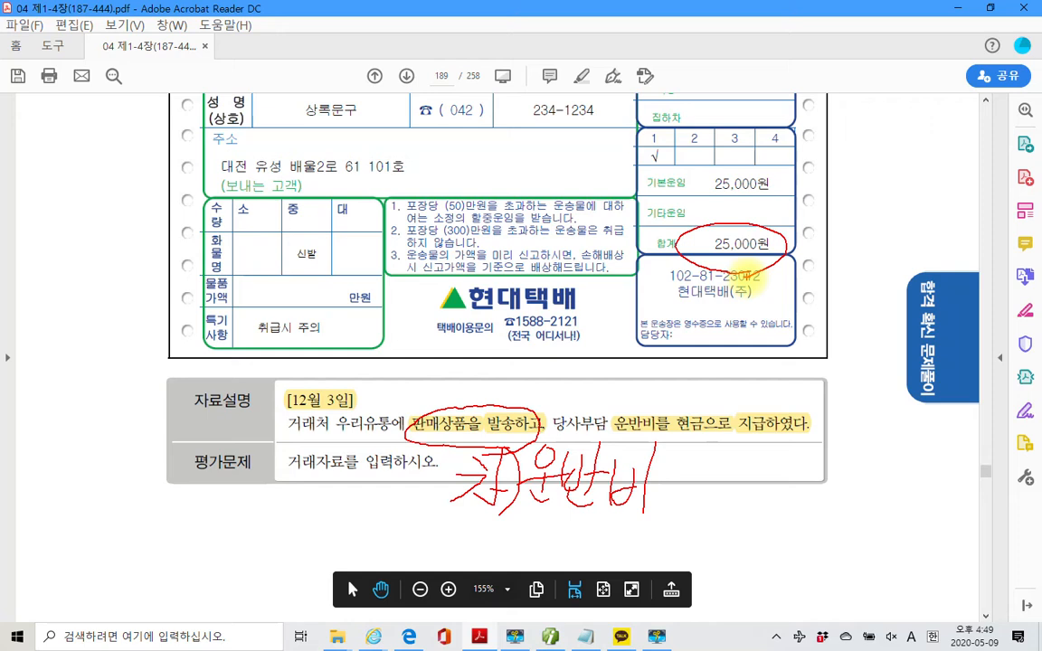
{"action": "key", "text": "Escape"}
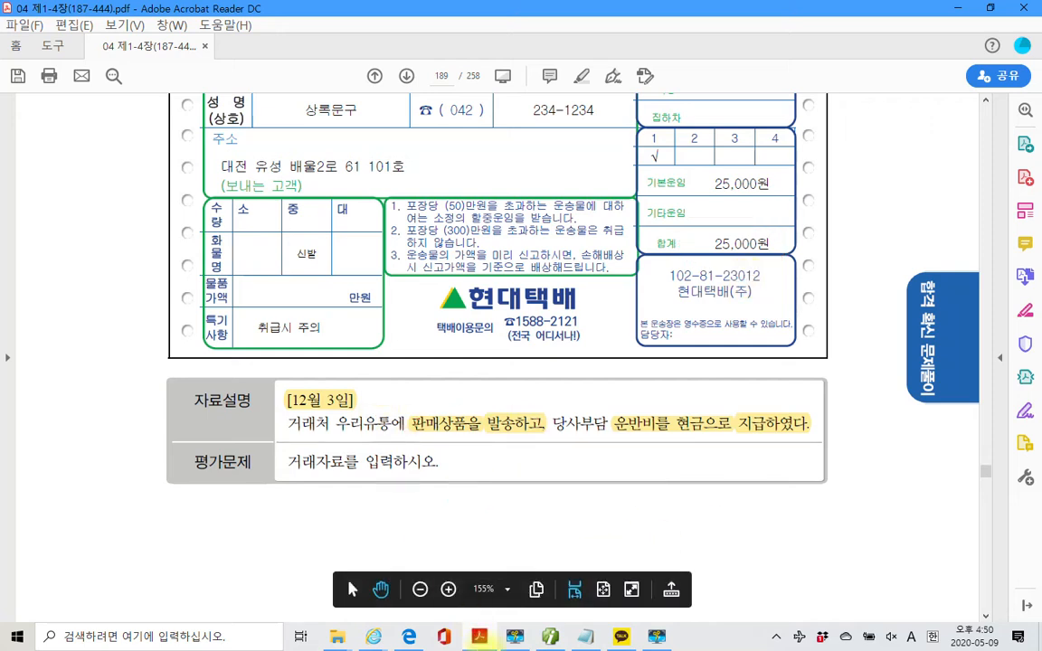
Switch to the accounting program, set the 일반전표입력 date to December 3, and start a 출금 line
{"action": "left_click", "coordinate": [550, 636]}
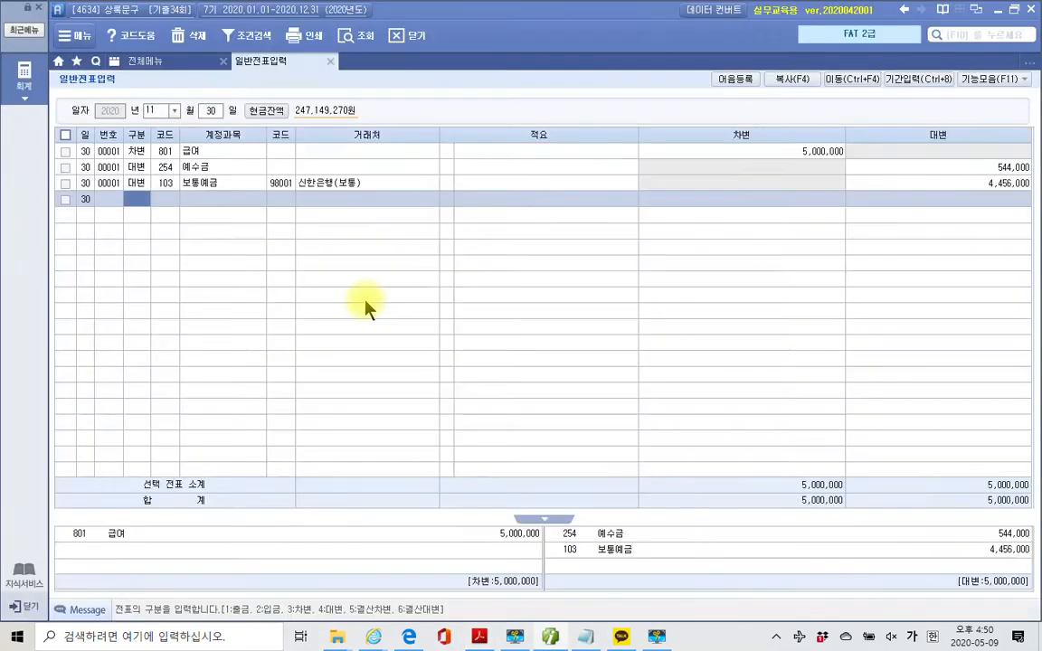
{"action": "left_click", "coordinate": [160, 111]}
{"action": "type", "text": "12"}
{"action": "key", "text": "Return"}
{"action": "type", "text": "3"}
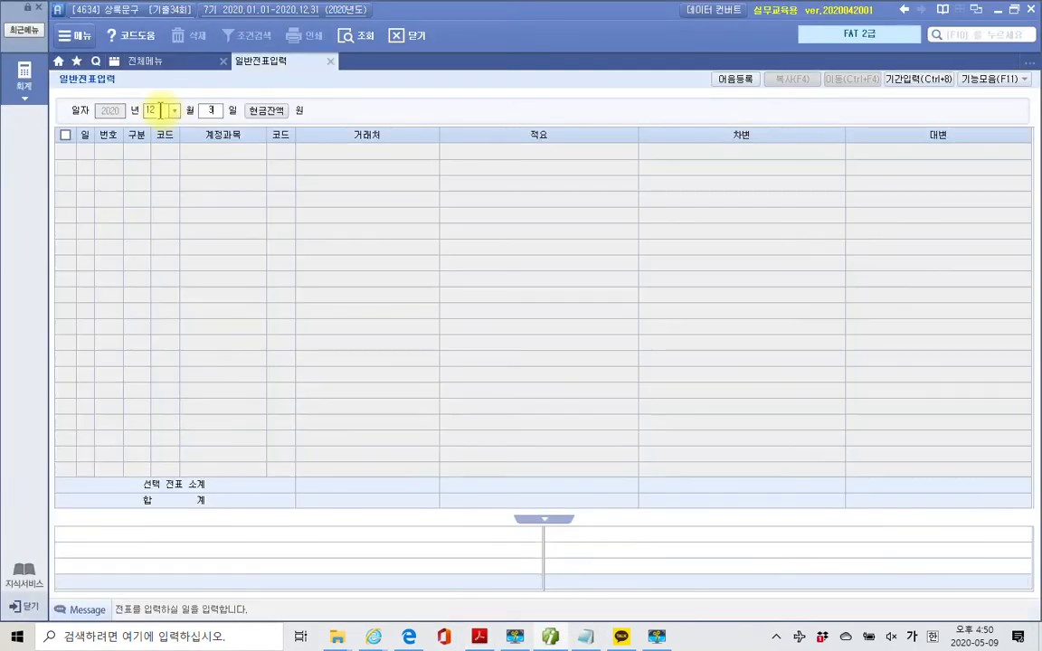
{"action": "key", "text": "Return"}
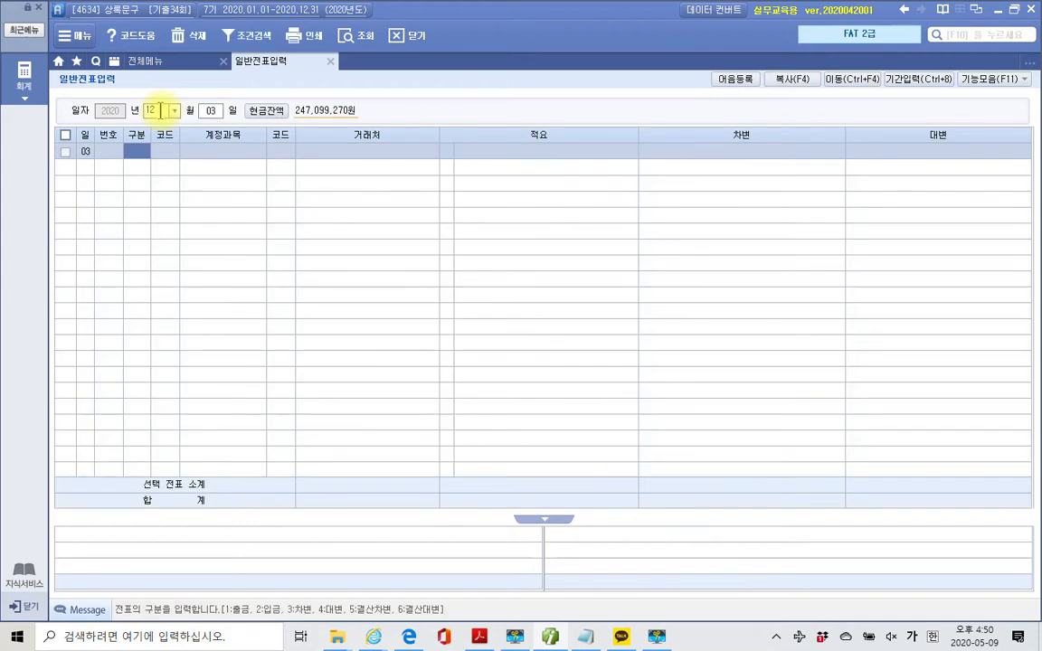
{"action": "type", "text": "1"}
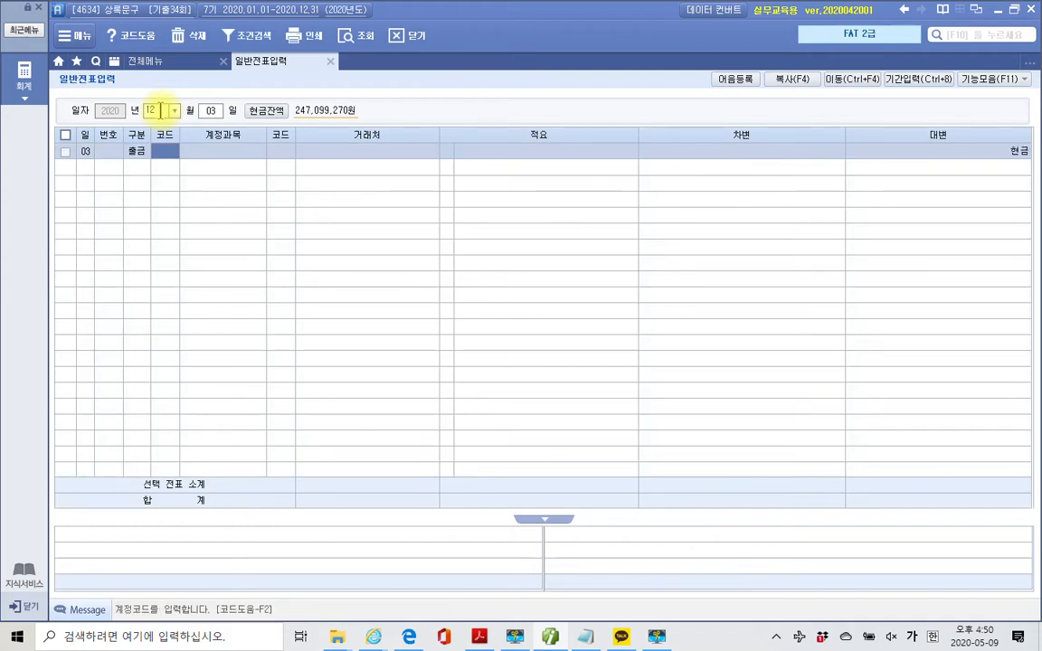
{"action": "left_click", "coordinate": [160, 109]}
{"action": "key", "text": "super+a"}
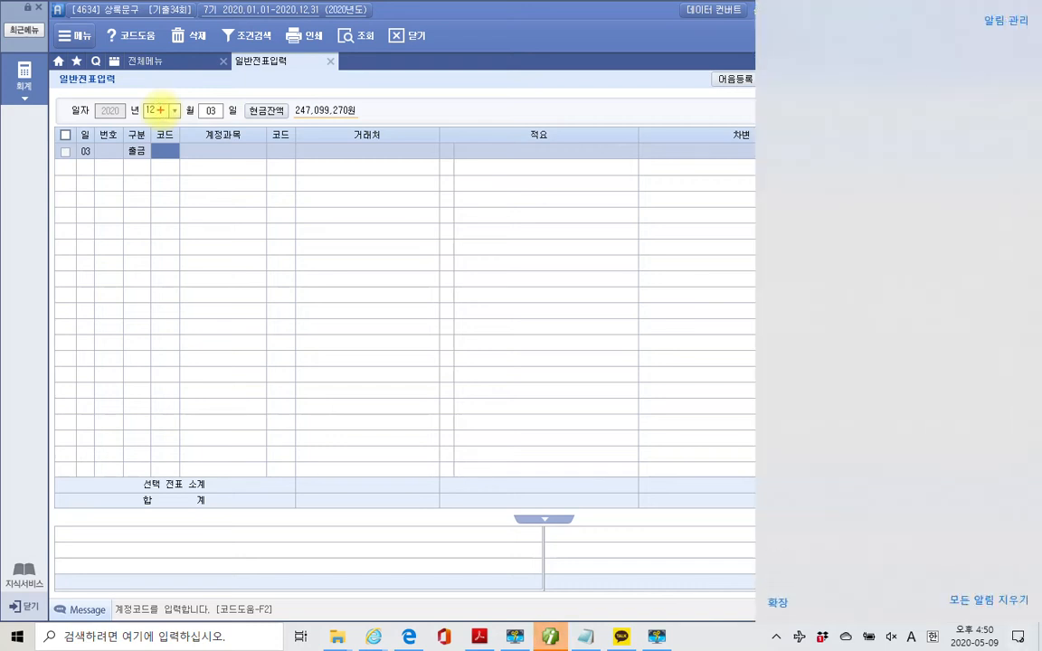
{"action": "left_click", "coordinate": [160, 110]}
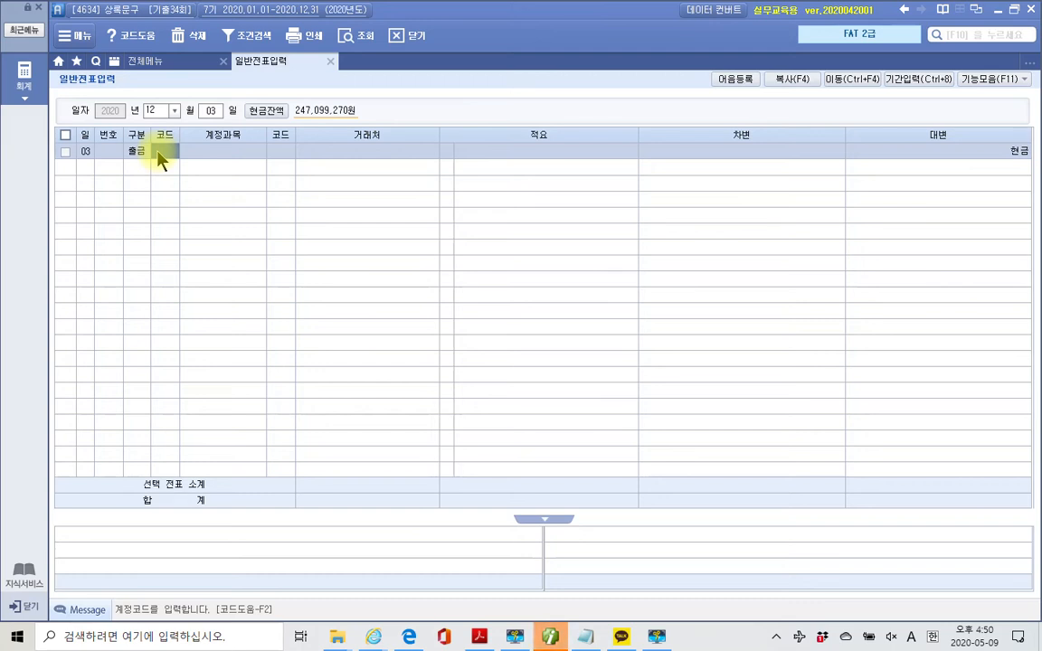
Look up 운반 in the account code list and assign account 824 운반비 to the 출금 line
{"action": "type", "text": "운"}
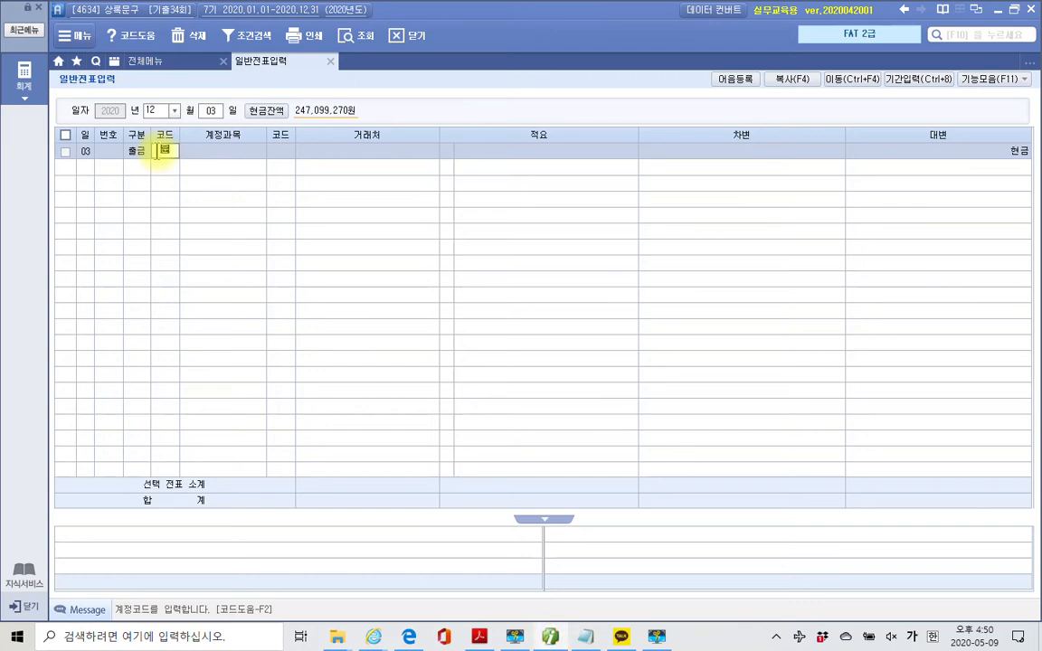
{"action": "type", "text": "반"}
{"action": "key", "text": "Return"}
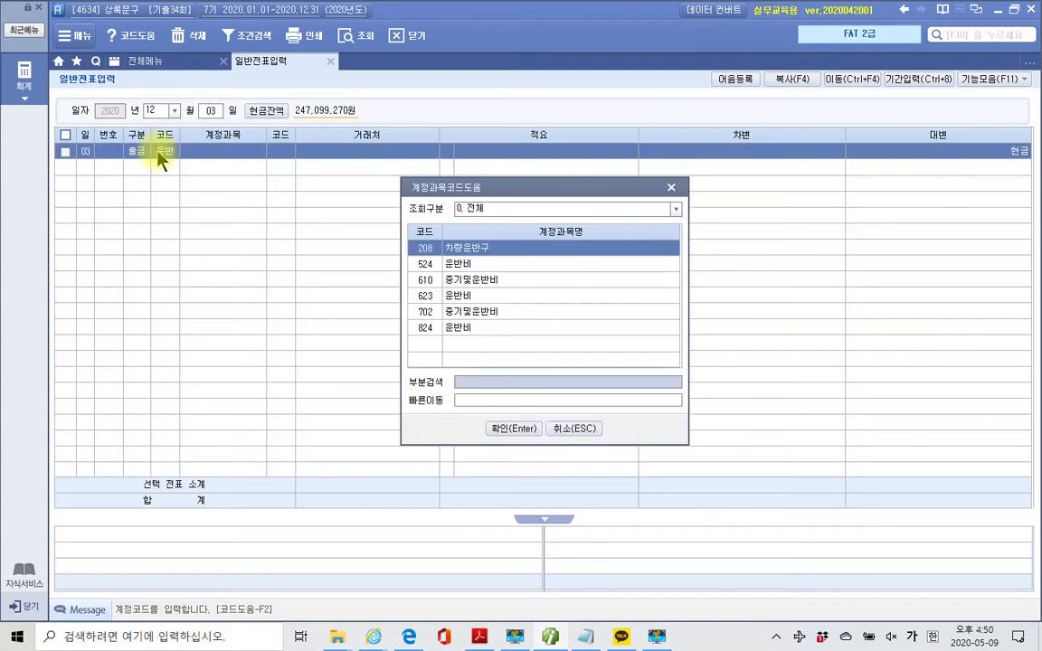
{"action": "key", "text": "Down"}
{"action": "key", "text": "Down"}
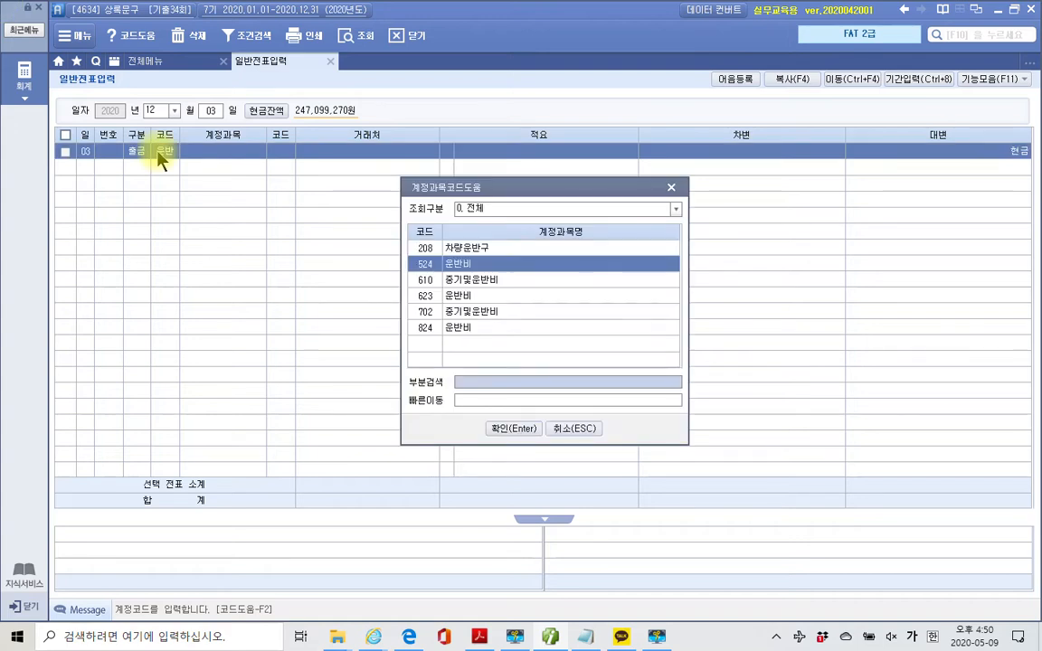
{"action": "key", "text": "Down"}
{"action": "key", "text": "Down"}
{"action": "key", "text": "Down"}
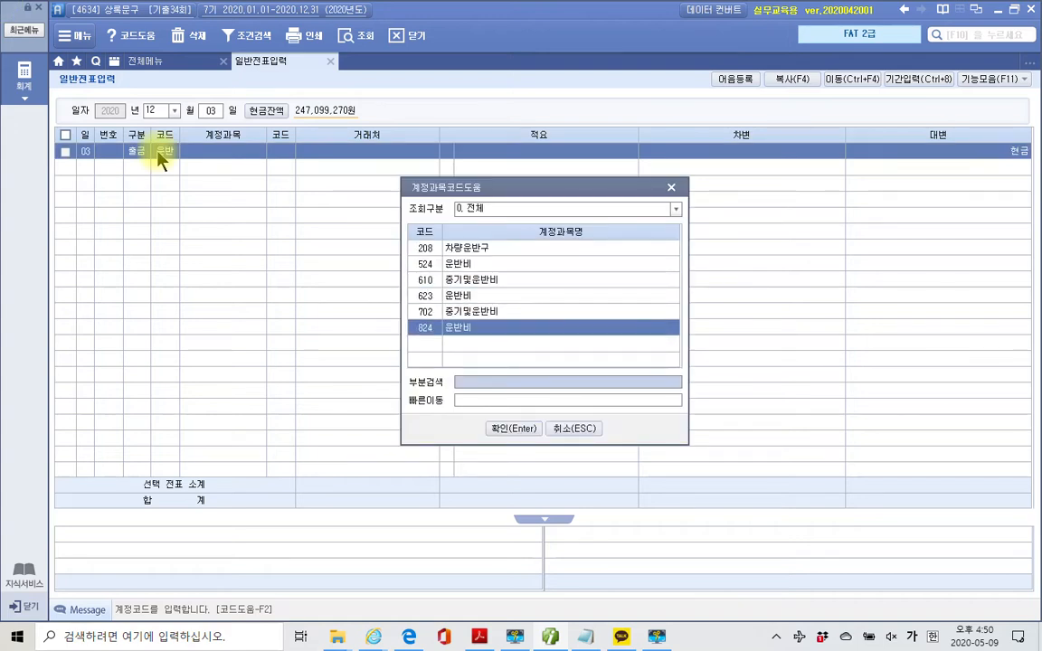
{"action": "key", "text": "Return"}
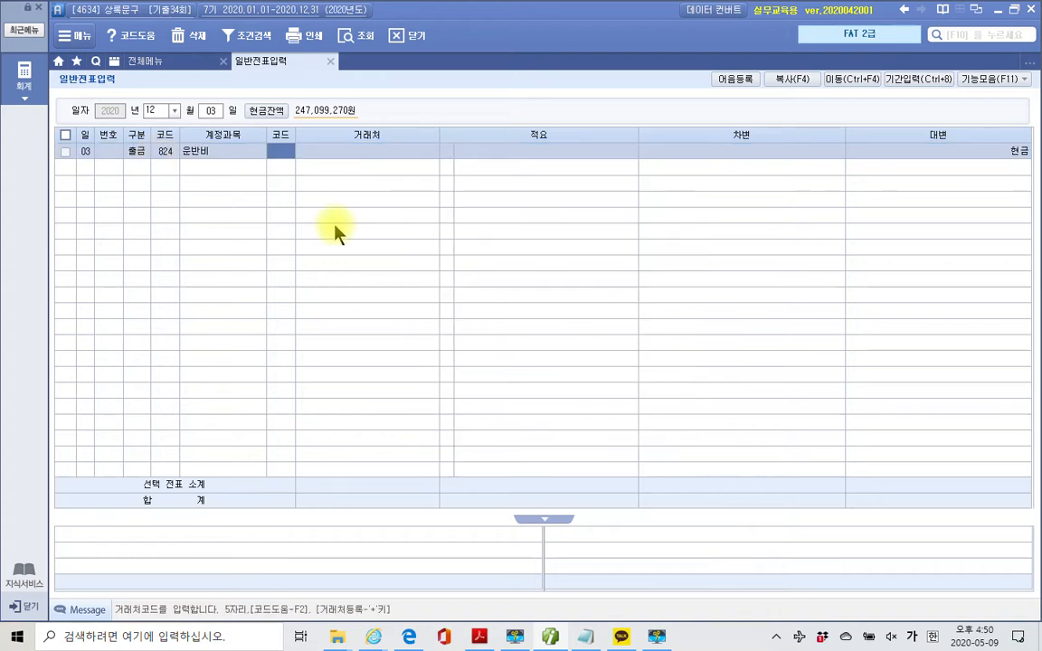
Leave 거래처 and 적요 blank and enter a 차변 amount of 25,000 for the 운반비 line
{"action": "key", "text": "Return"}
{"action": "key", "text": "Return"}
{"action": "key", "text": "Return"}
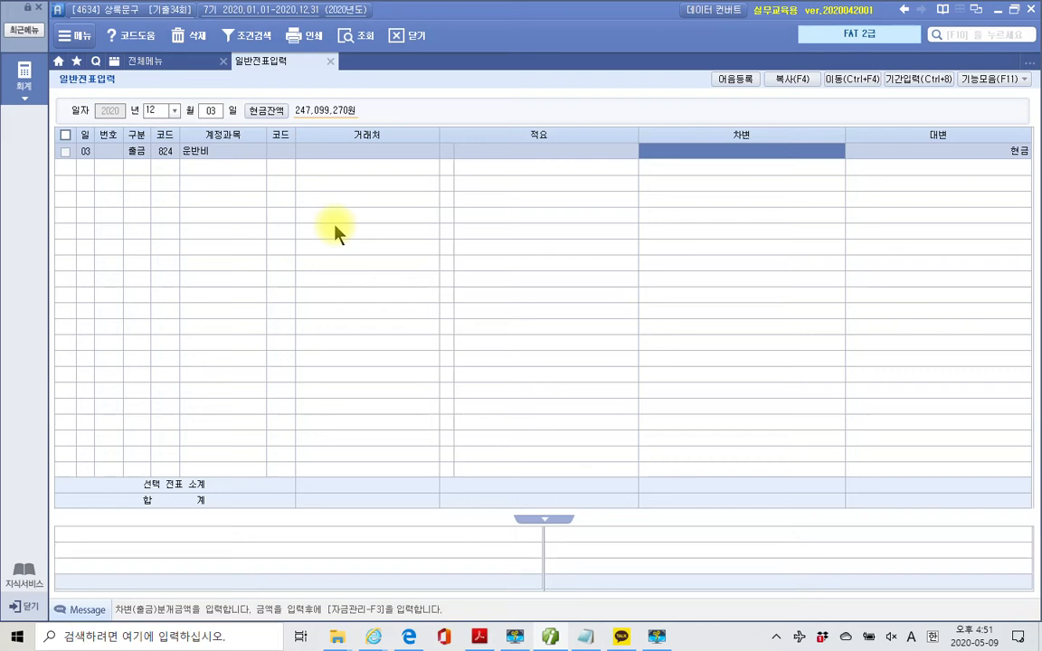
{"action": "type", "text": "25000"}
{"action": "key", "text": "Return"}
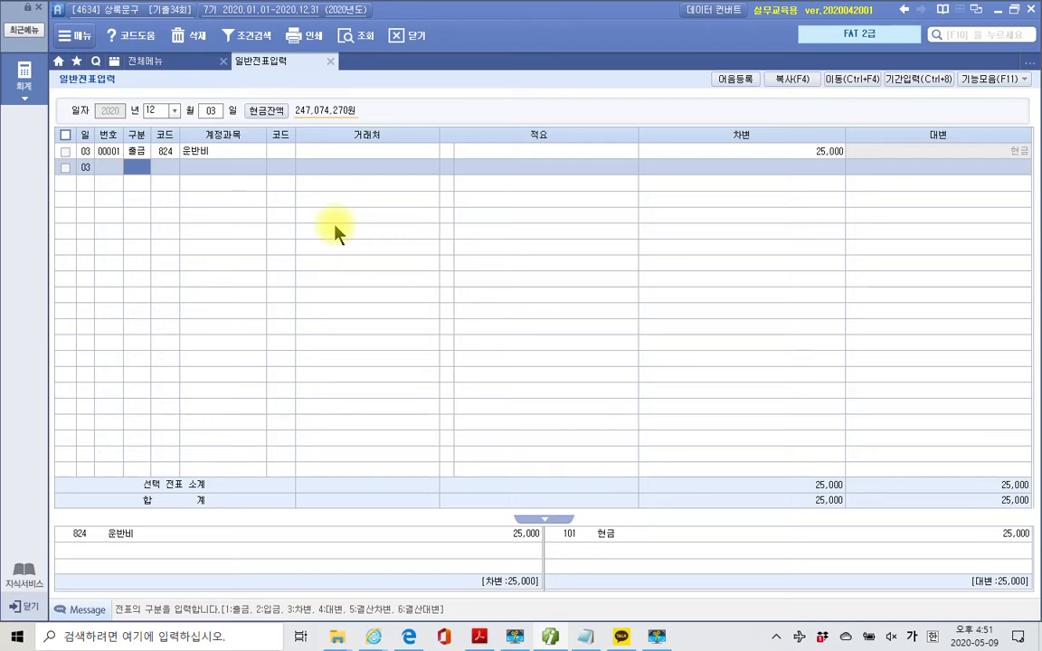
Return to the PDF, go to question 1 of 문제 3 전표수정, and draw a box around its 자료설명 text
{"action": "left_click", "coordinate": [550, 637]}
{"action": "scroll", "coordinate": [422, 364], "scroll_direction": "down", "scroll_amount": 10}
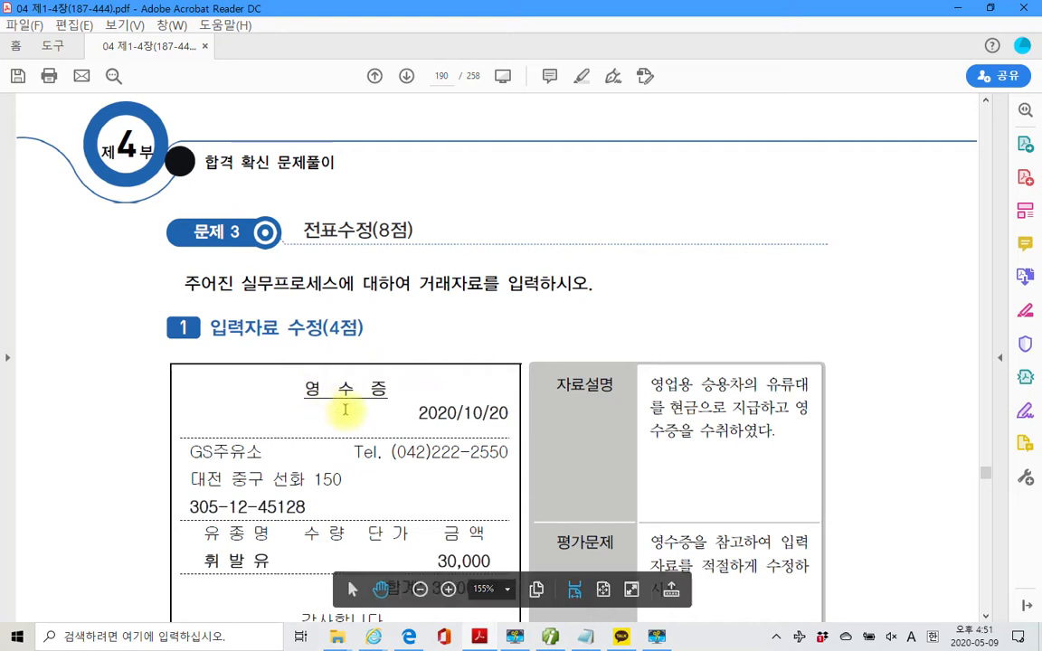
{"action": "scroll", "coordinate": [336, 409], "scroll_direction": "down", "scroll_amount": 2}
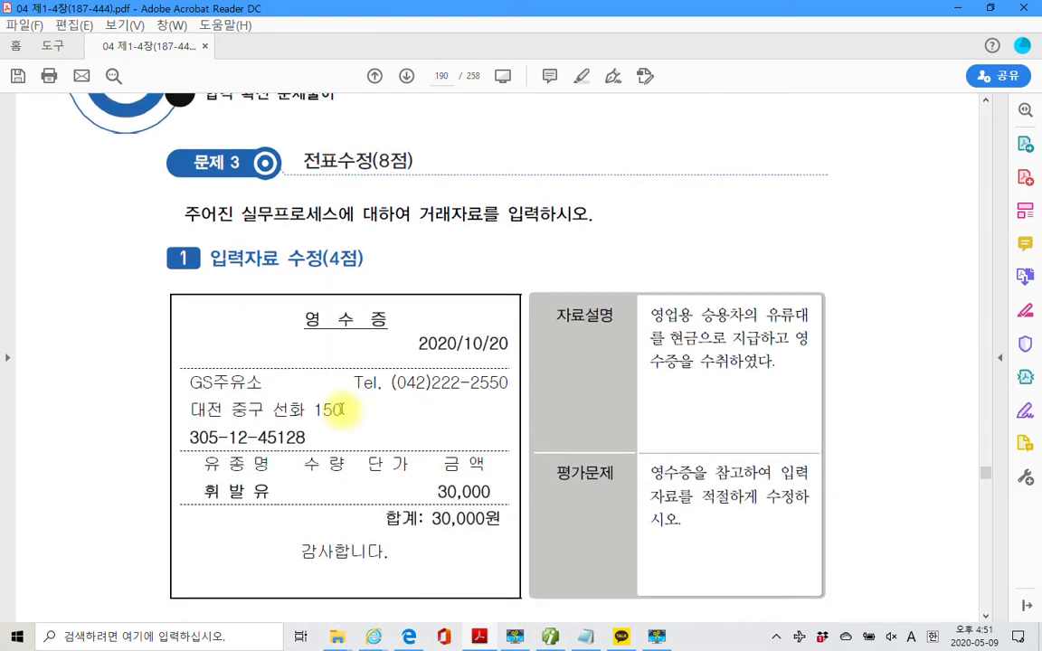
{"action": "scroll", "coordinate": [333, 413], "scroll_direction": "down", "scroll_amount": 1}
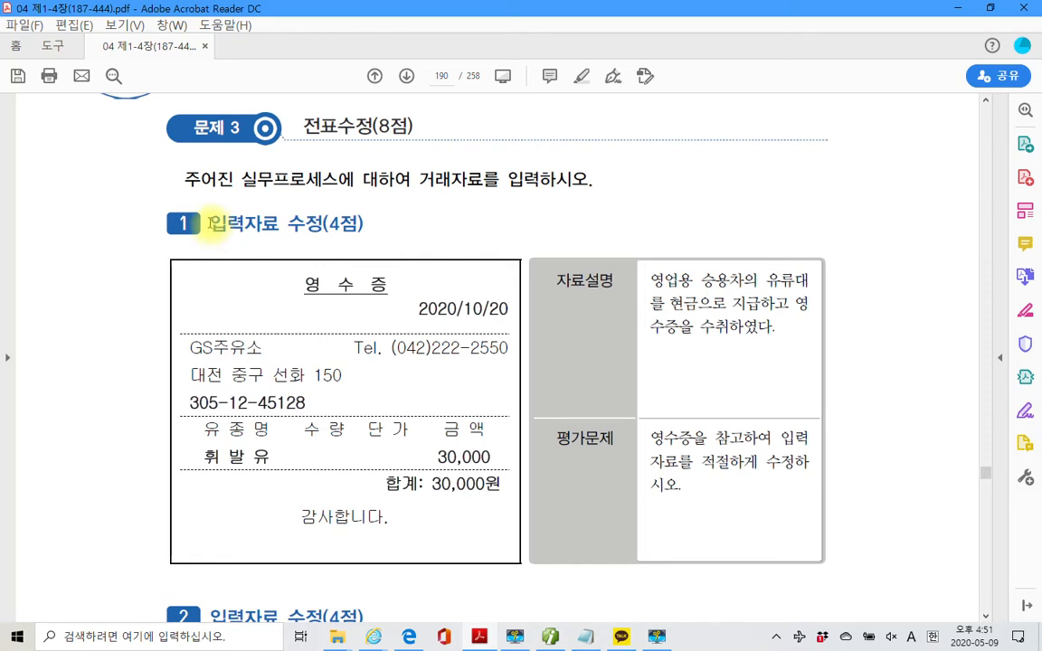
{"action": "left_click_drag", "start_coordinate": [647, 257], "coordinate": [831, 386]}
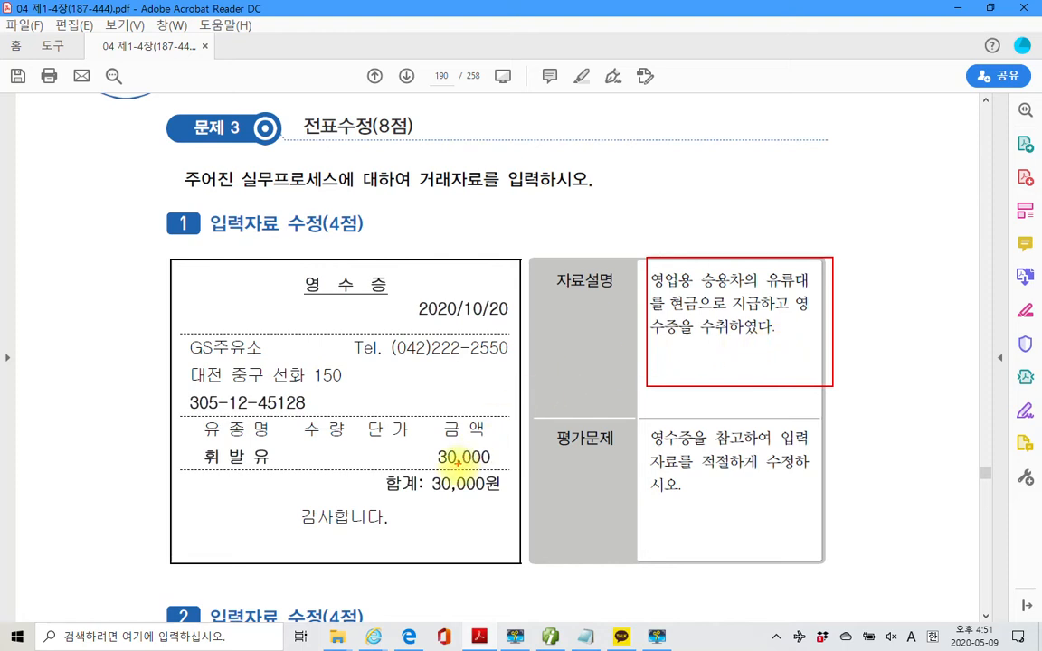
Mark the 30,000원 total, the GS주유소 vendor name and the date on question 1's receipt, and clear the markings
{"action": "left_click_drag", "start_coordinate": [445, 470], "coordinate": [492, 493]}
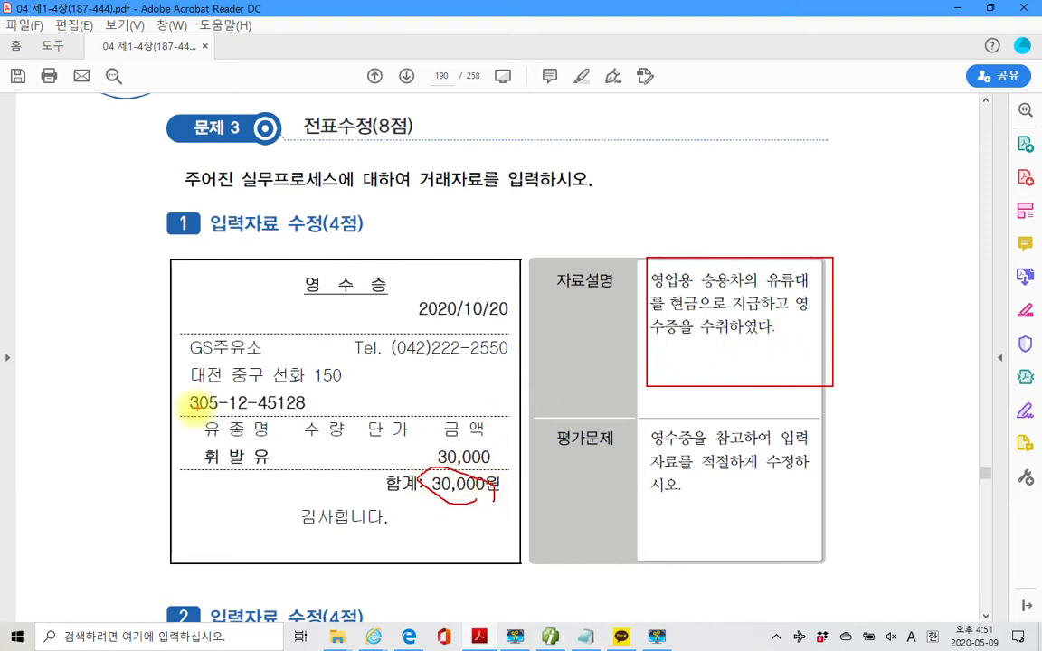
{"action": "left_click_drag", "start_coordinate": [187, 360], "coordinate": [265, 359]}
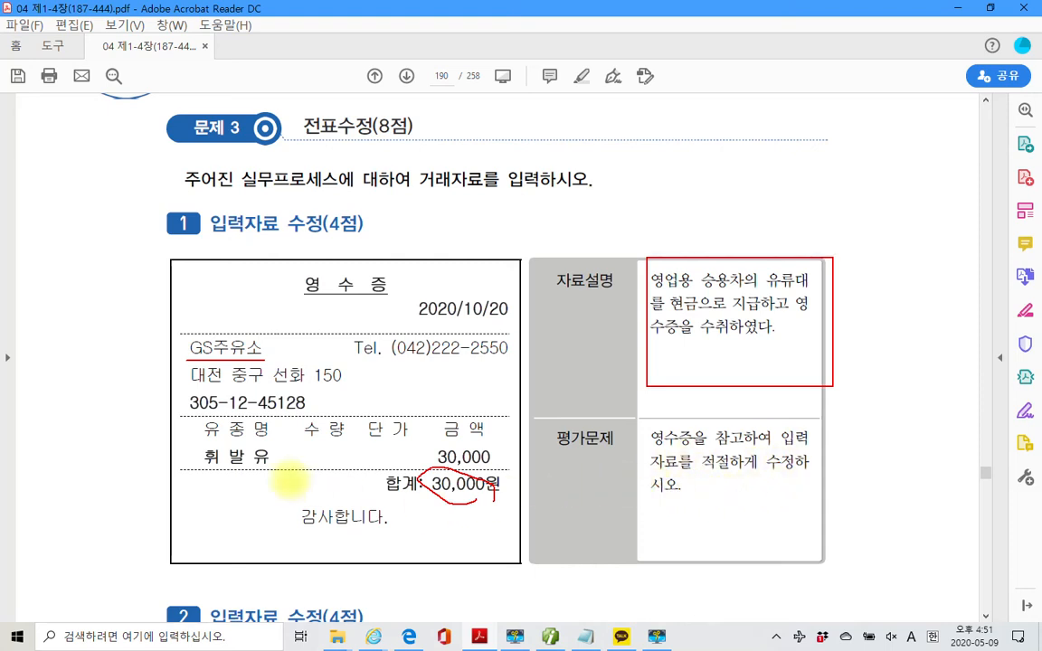
{"action": "mouse_move", "coordinate": [523, 314]}
{"action": "left_mouse_down"}
{"action": "mouse_move", "coordinate": [453, 290]}
{"action": "mouse_move", "coordinate": [502, 291]}
{"action": "mouse_move", "coordinate": [511, 317]}
{"action": "left_mouse_up"}
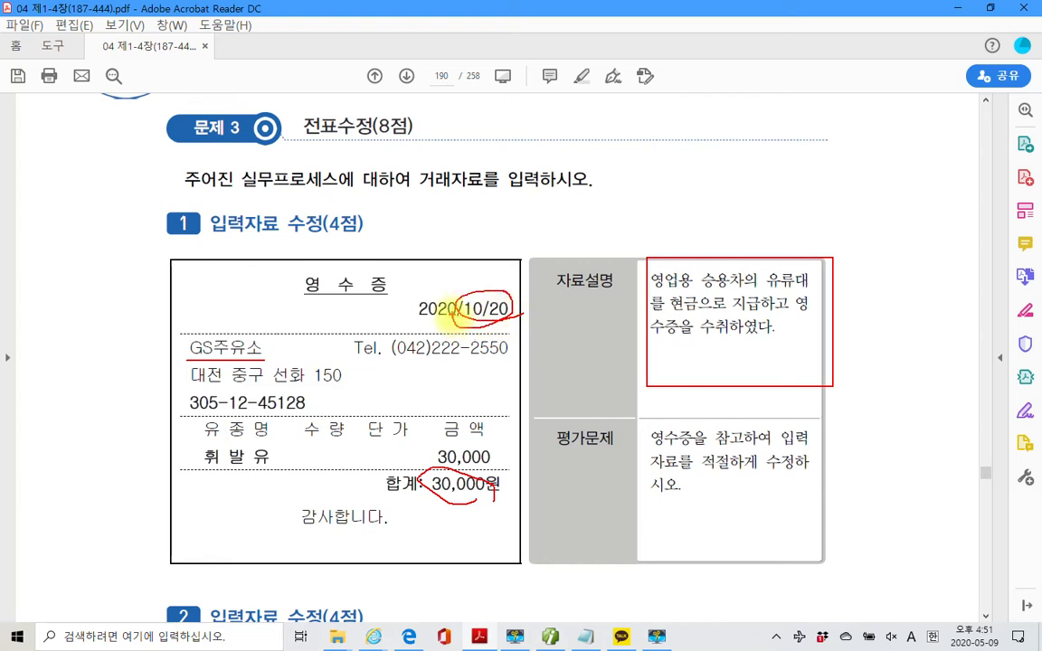
{"action": "key", "text": "Escape"}
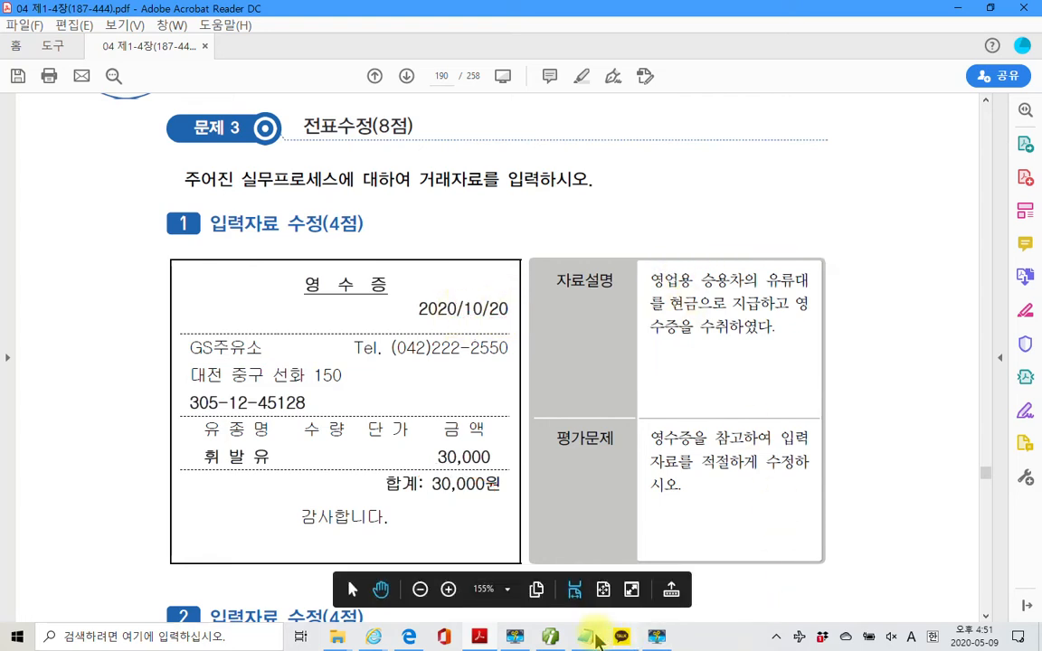
Switch to the accounting program, set the 일반전표입력 date to October 20, and select the existing 차량유지비 line
{"action": "left_click", "coordinate": [550, 636]}
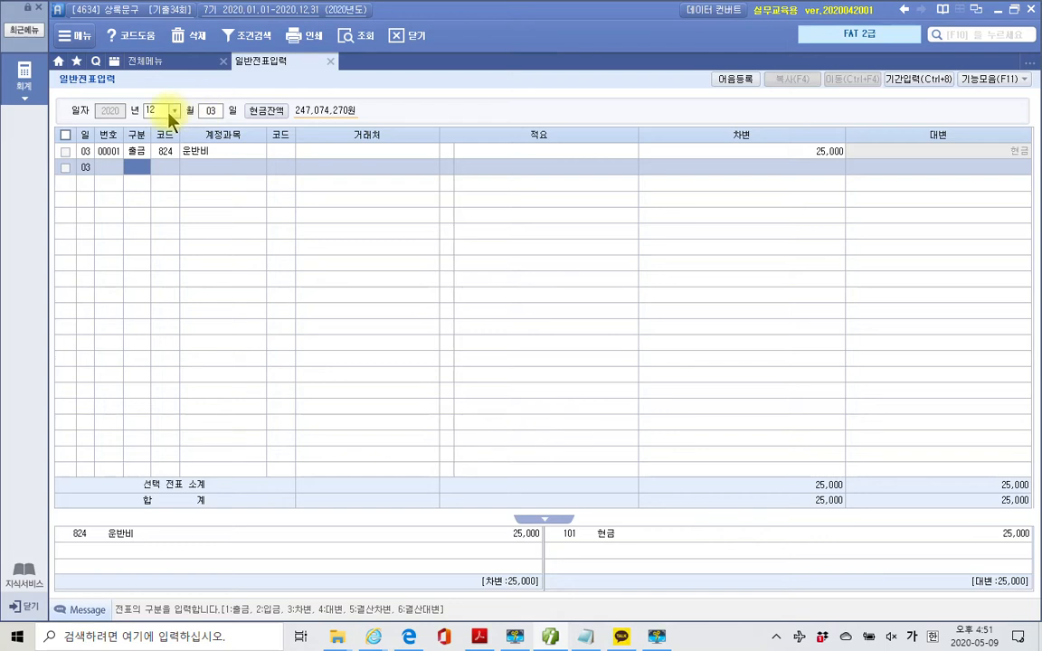
{"action": "left_click", "coordinate": [172, 110]}
{"action": "left_click", "coordinate": [152, 222]}
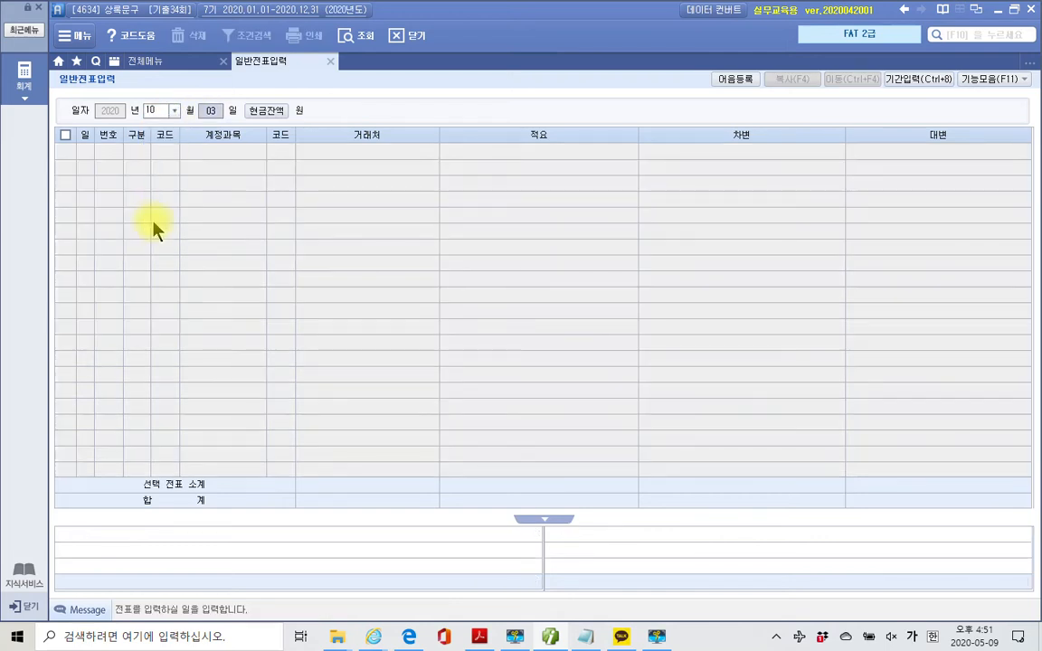
{"action": "type", "text": "20"}
{"action": "key", "text": "Return"}
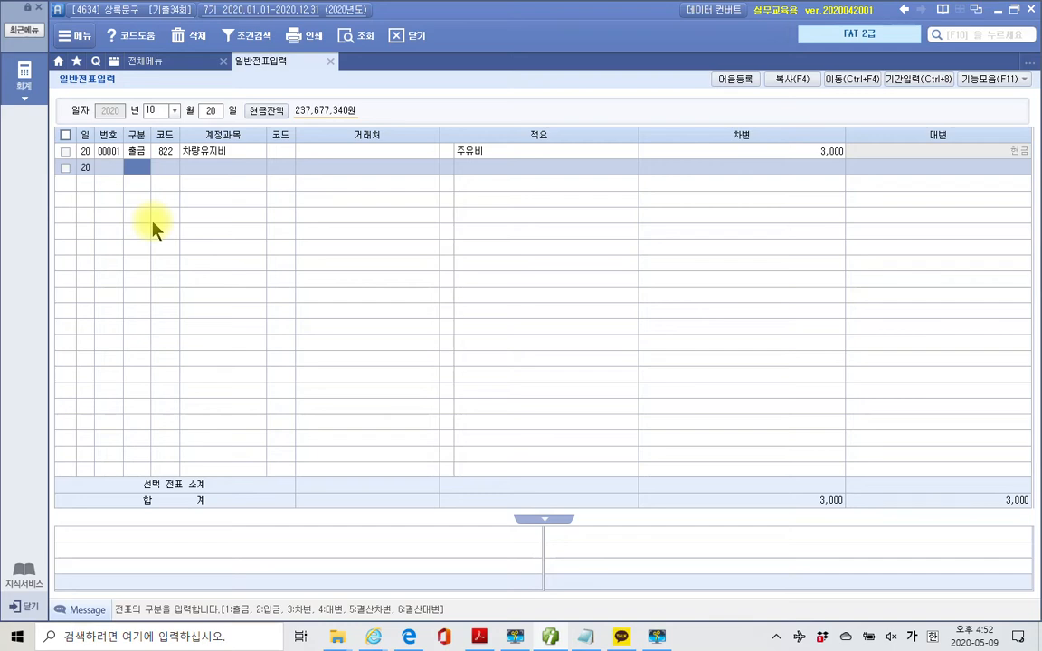
{"action": "key", "text": "Up"}
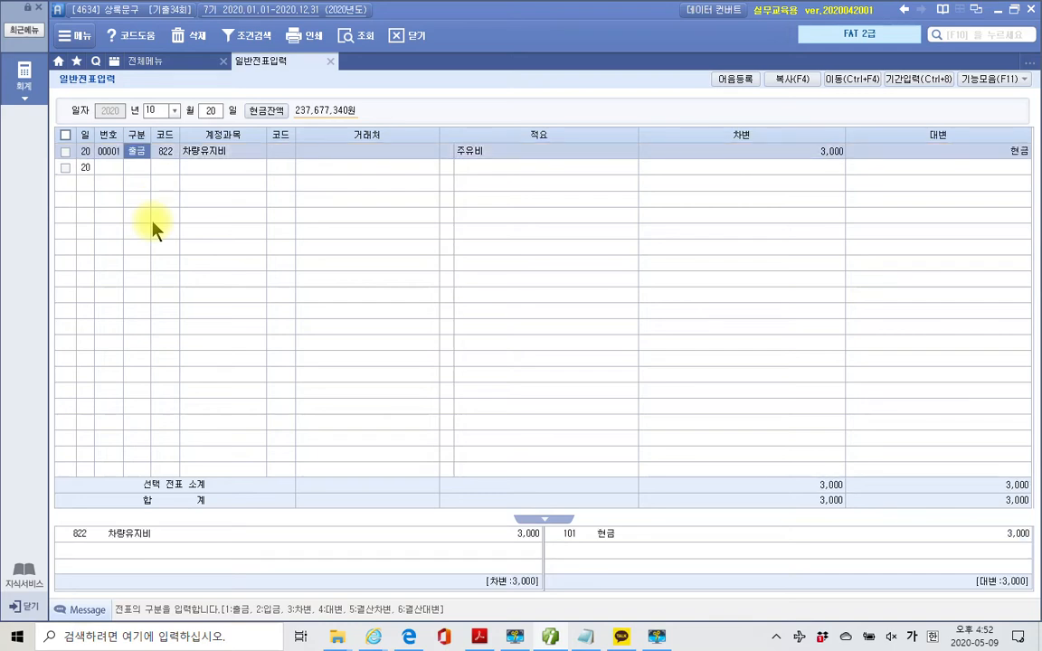
Recheck the receipt in the PDF and set the 차변 amount of the October 20 차량유지비 line to 30,000
{"action": "left_click", "coordinate": [548, 636]}
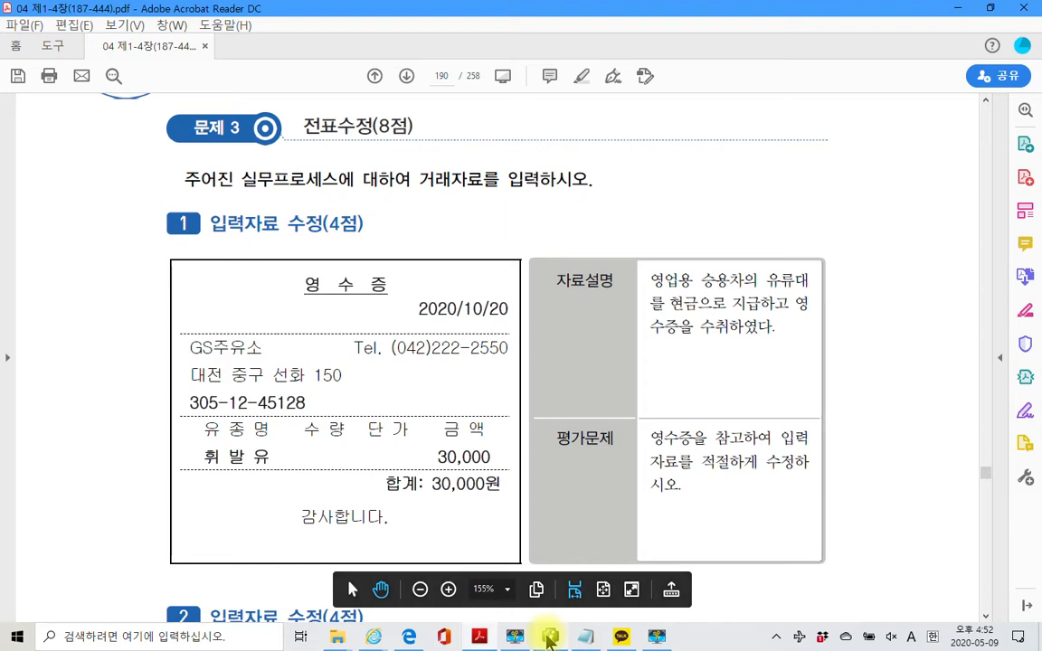
{"action": "left_click", "coordinate": [548, 636]}
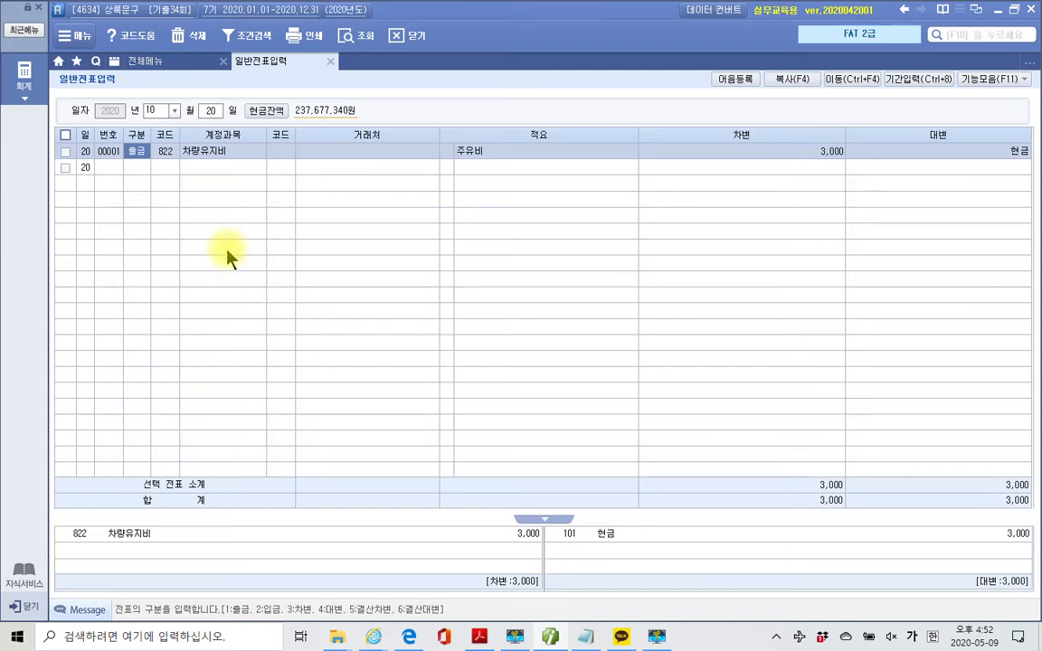
{"action": "left_click", "coordinate": [785, 154]}
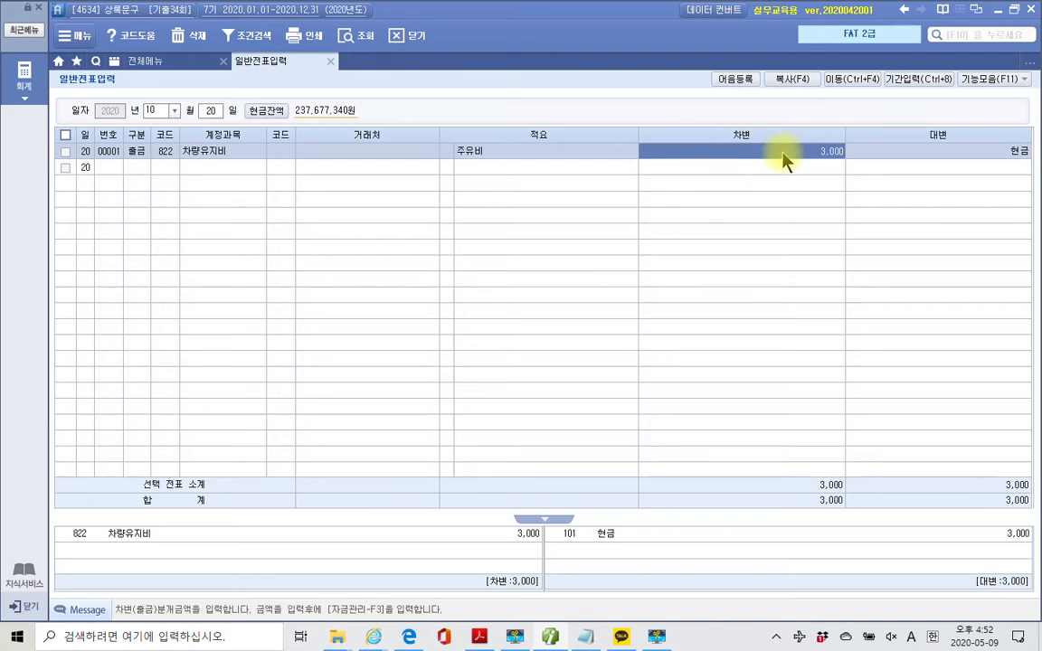
{"action": "key", "text": "BackSpace"}
{"action": "type", "text": "30000000"}
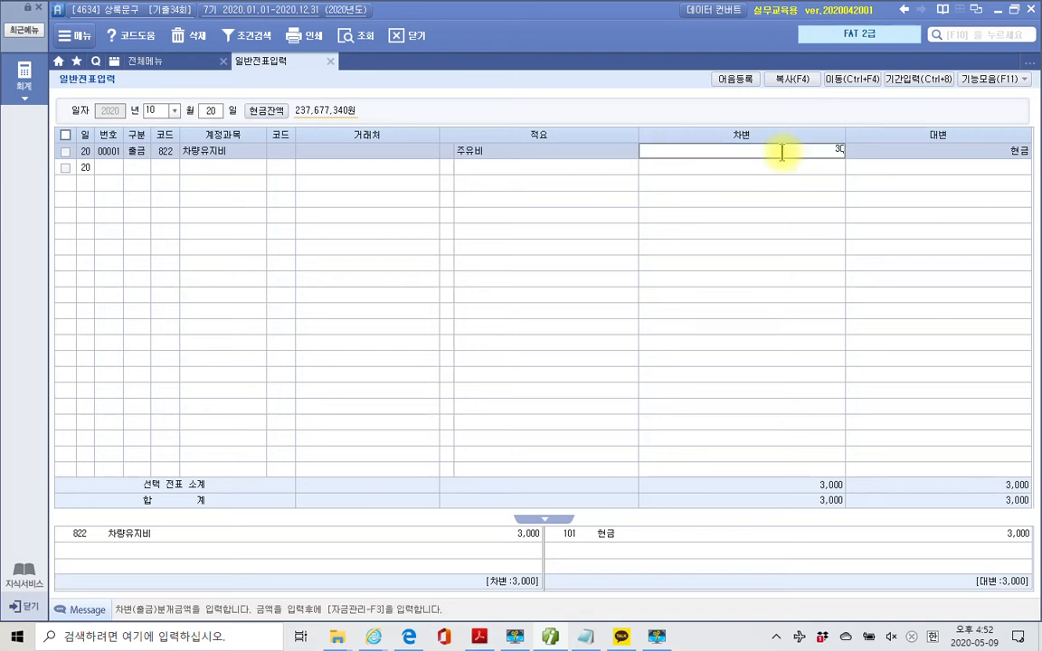
{"action": "key", "text": "BackSpace"}
{"action": "key", "text": "BackSpace"}
{"action": "key", "text": "BackSpace"}
{"action": "key", "text": "Return"}
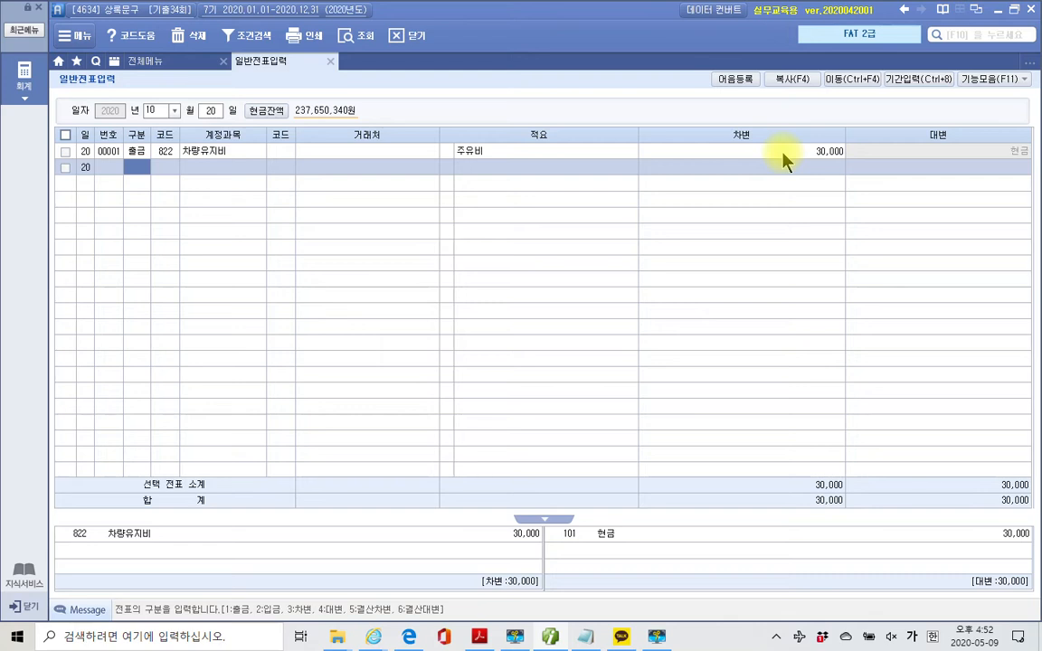
Return to the PDF, go to question 2 of 문제 3 전표수정, and highlight its 자료설명 text
{"action": "left_click", "coordinate": [548, 639]}
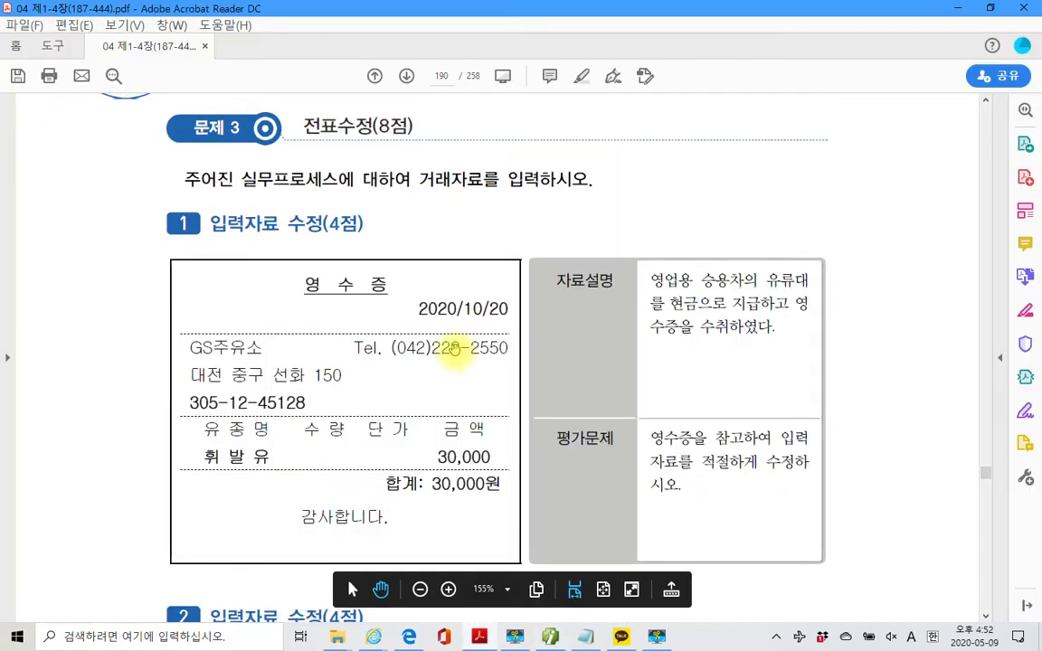
{"action": "scroll", "coordinate": [457, 350], "scroll_direction": "down", "scroll_amount": 10}
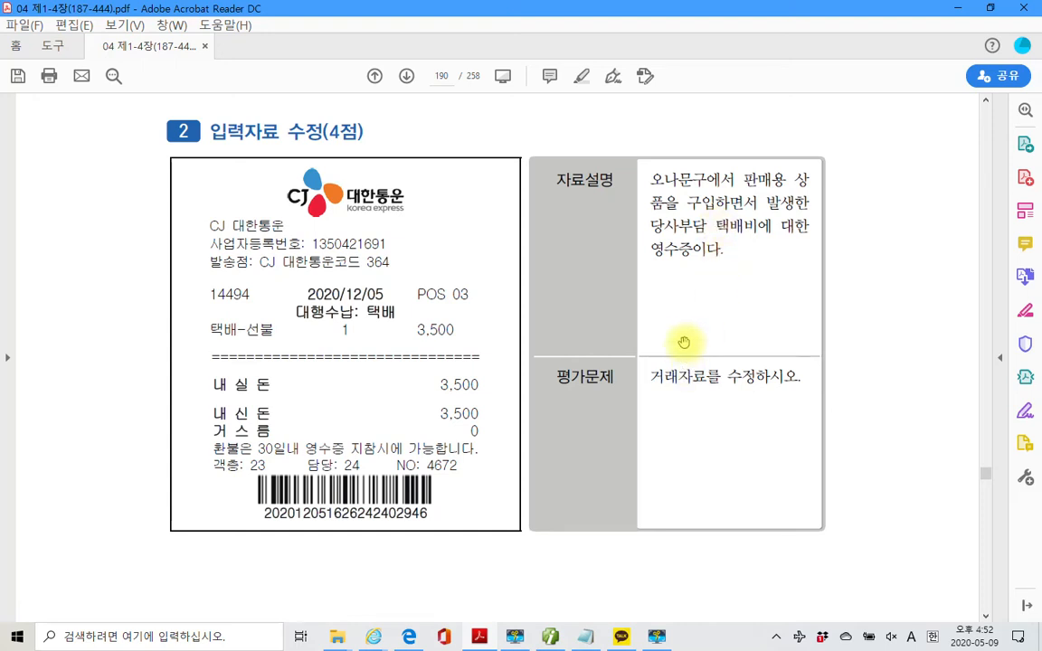
{"action": "left_click_drag", "start_coordinate": [723, 249], "coordinate": [651, 172]}
{"action": "right_click", "coordinate": [757, 215]}
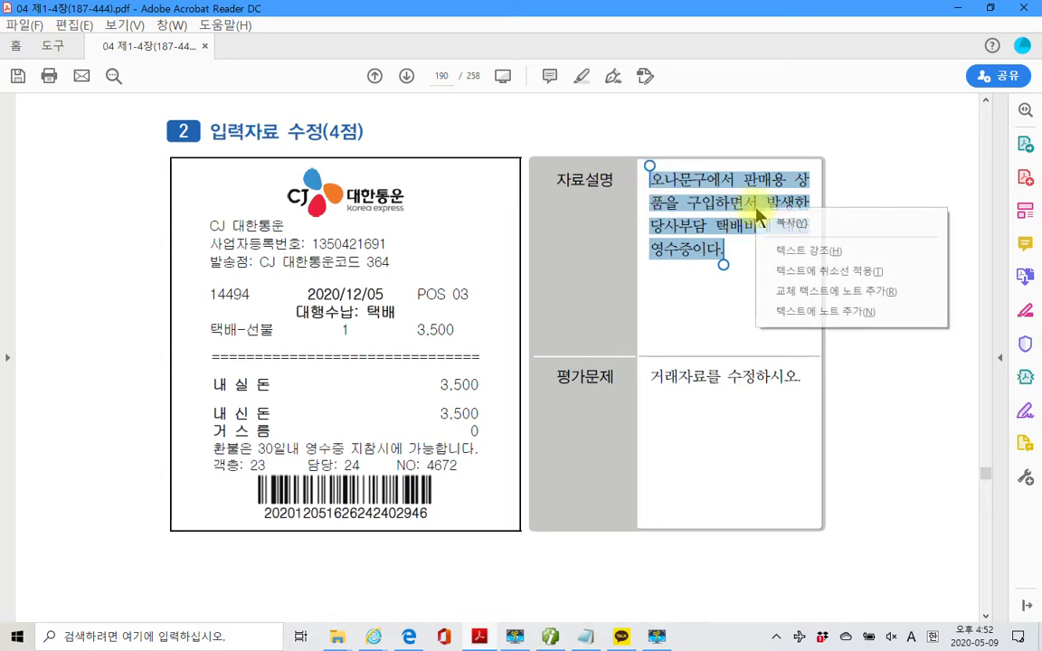
{"action": "left_click", "coordinate": [811, 250]}
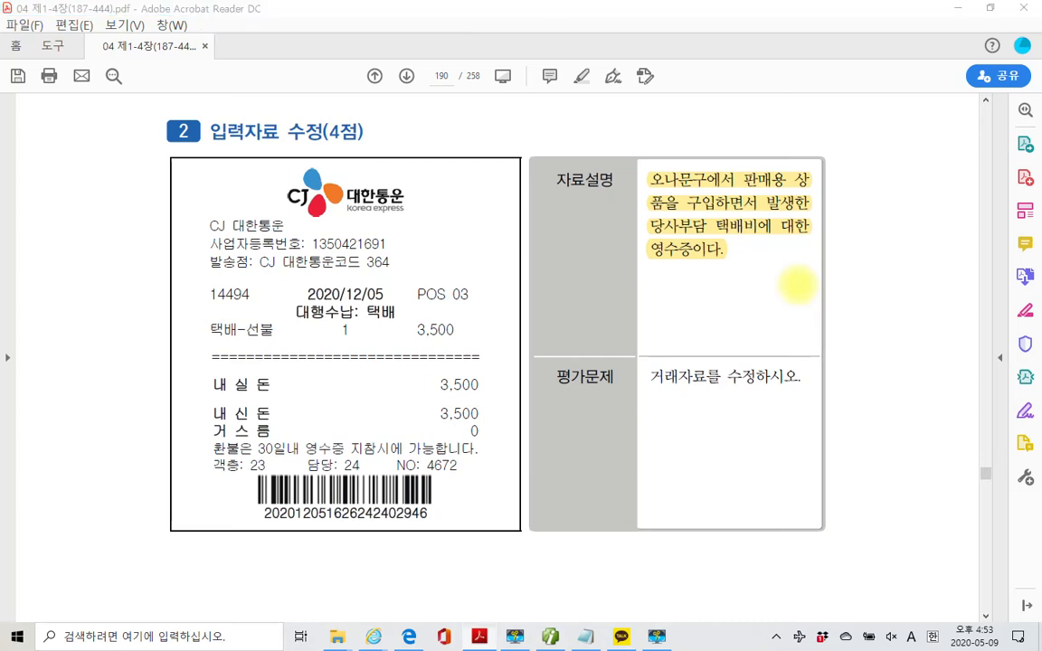
Mark 구입하면서, 택배비, 거래자료를 and the receipt date in question 2, handwrite a note beside them, and clear the markings
{"action": "mouse_move", "coordinate": [751, 194]}
{"action": "left_mouse_down"}
{"action": "mouse_move", "coordinate": [696, 192]}
{"action": "mouse_move", "coordinate": [677, 209]}
{"action": "mouse_move", "coordinate": [715, 223]}
{"action": "mouse_move", "coordinate": [748, 217]}
{"action": "mouse_move", "coordinate": [762, 242]}
{"action": "left_mouse_up"}
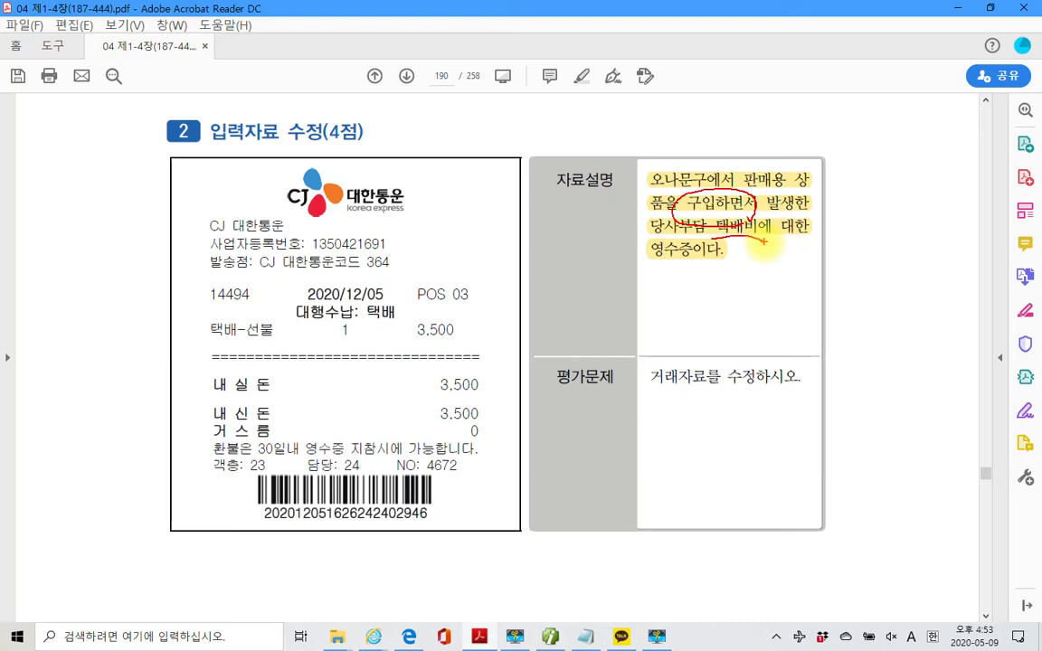
{"action": "mouse_move", "coordinate": [763, 242]}
{"action": "left_mouse_down"}
{"action": "mouse_move", "coordinate": [759, 288]}
{"action": "mouse_move", "coordinate": [831, 276]}
{"action": "mouse_move", "coordinate": [866, 249]}
{"action": "mouse_move", "coordinate": [834, 276]}
{"action": "mouse_move", "coordinate": [891, 303]}
{"action": "mouse_move", "coordinate": [850, 337]}
{"action": "mouse_move", "coordinate": [859, 348]}
{"action": "mouse_move", "coordinate": [890, 339]}
{"action": "left_mouse_up"}
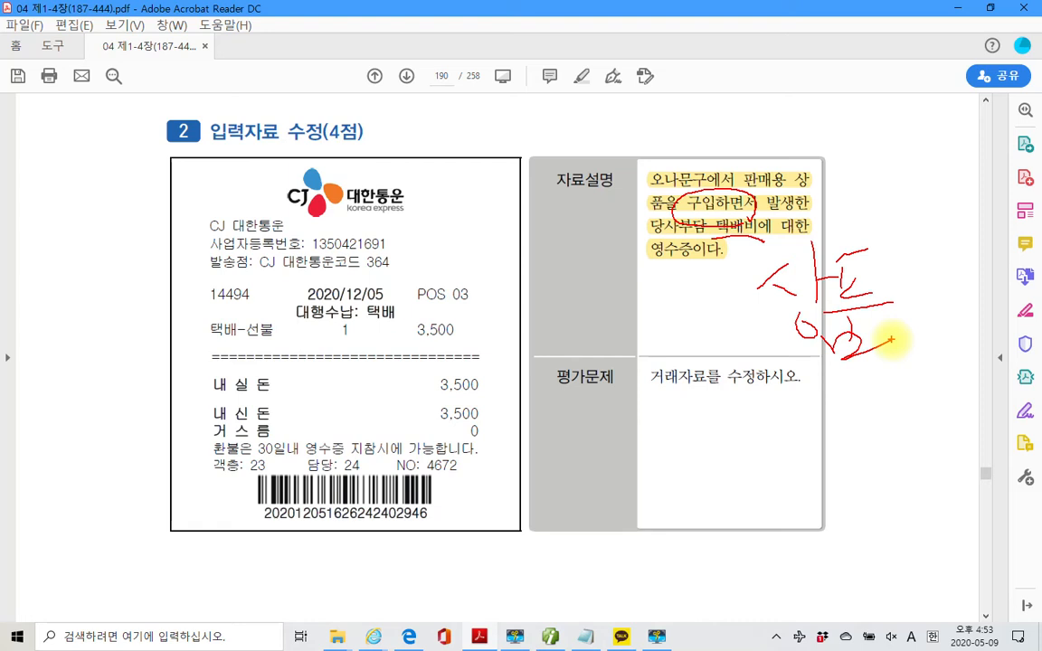
{"action": "left_click_drag", "start_coordinate": [681, 408], "coordinate": [721, 419]}
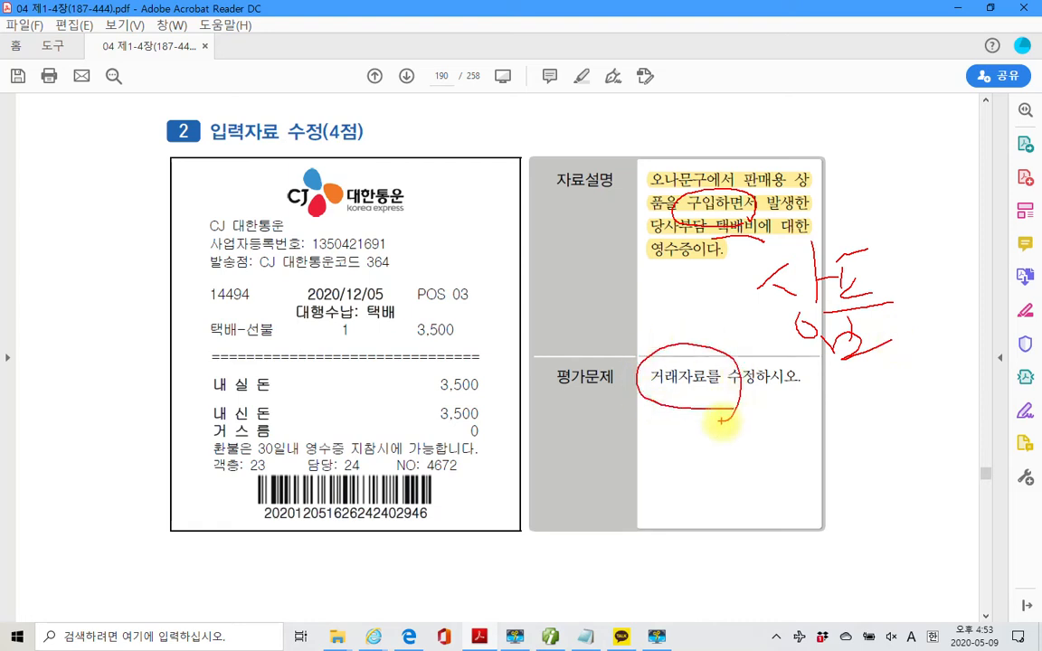
{"action": "left_click_drag", "start_coordinate": [764, 337], "coordinate": [864, 361]}
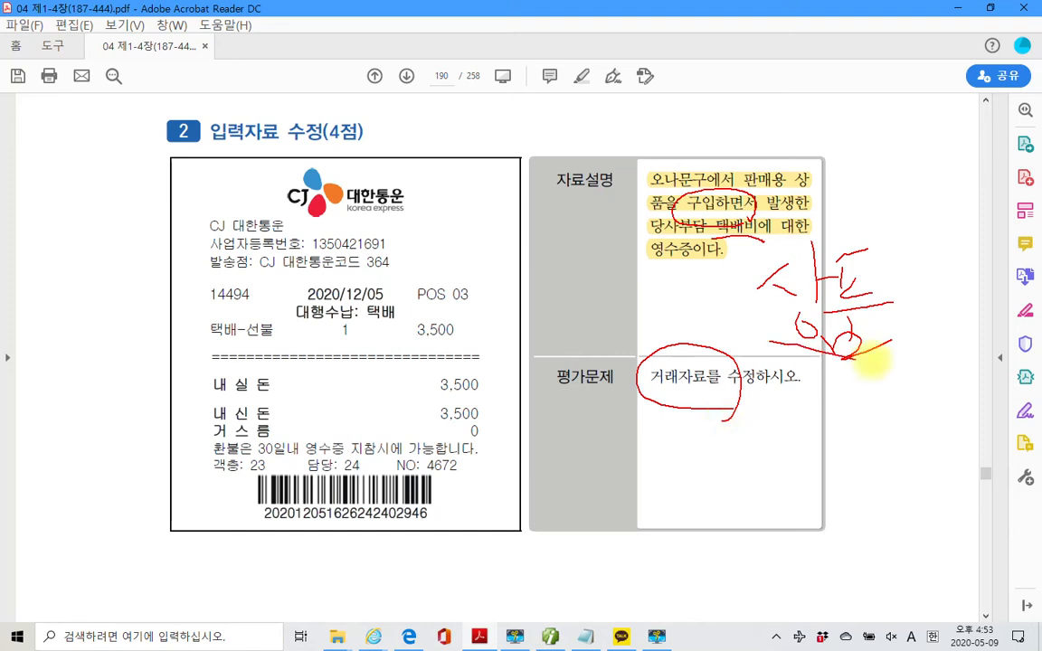
{"action": "mouse_move", "coordinate": [385, 282]}
{"action": "left_mouse_down"}
{"action": "mouse_move", "coordinate": [307, 299]}
{"action": "mouse_move", "coordinate": [395, 330]}
{"action": "left_mouse_up"}
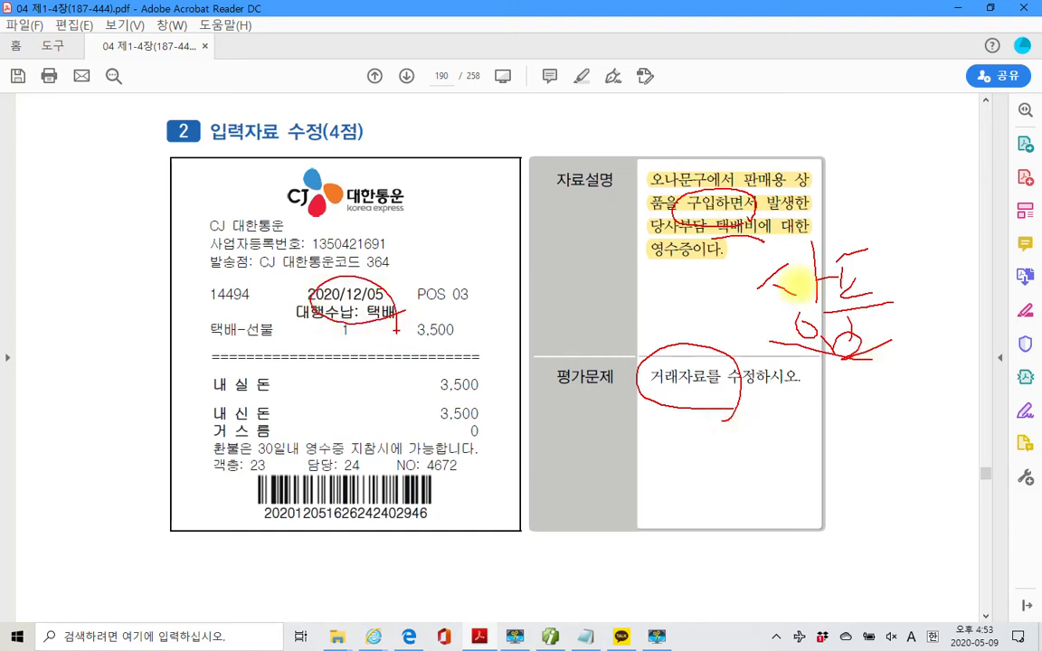
{"action": "key", "text": "Escape"}
Switch to the accounting program and set the 일반전표입력 date to December 5
{"action": "left_click", "coordinate": [551, 639]}
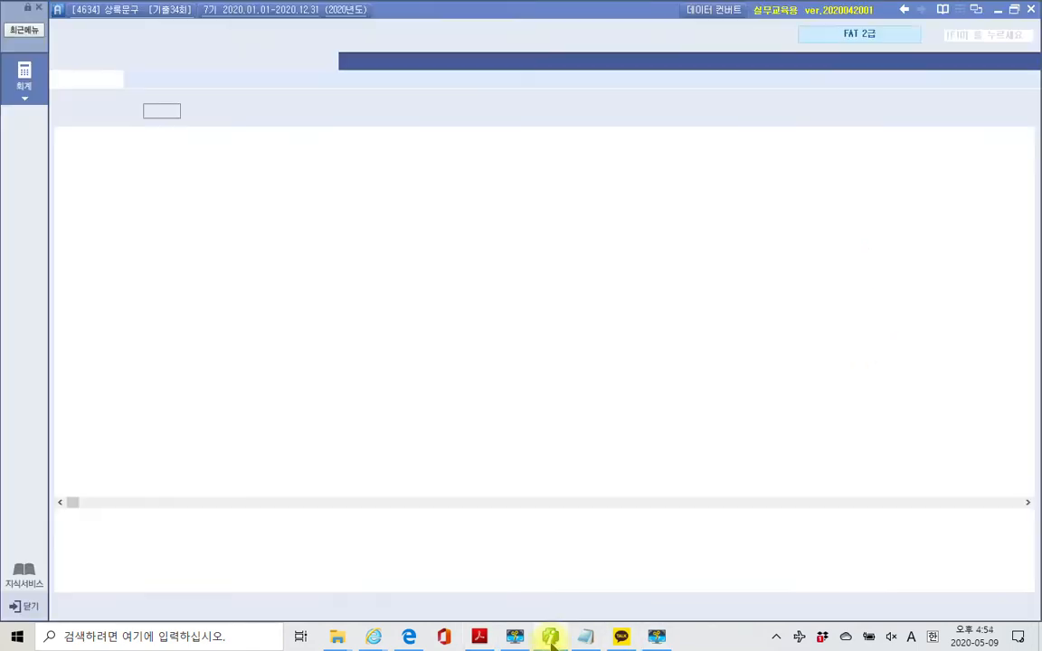
{"action": "left_click", "coordinate": [158, 111]}
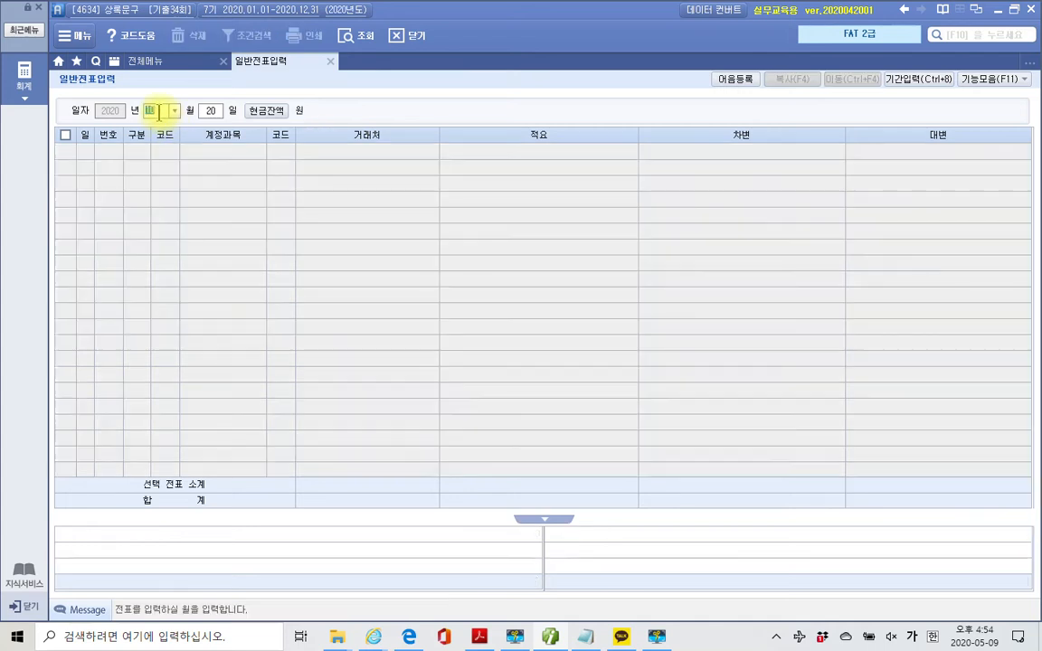
{"action": "type", "text": "12"}
{"action": "key", "text": "Return"}
{"action": "type", "text": "9"}
{"action": "key", "text": "Return"}
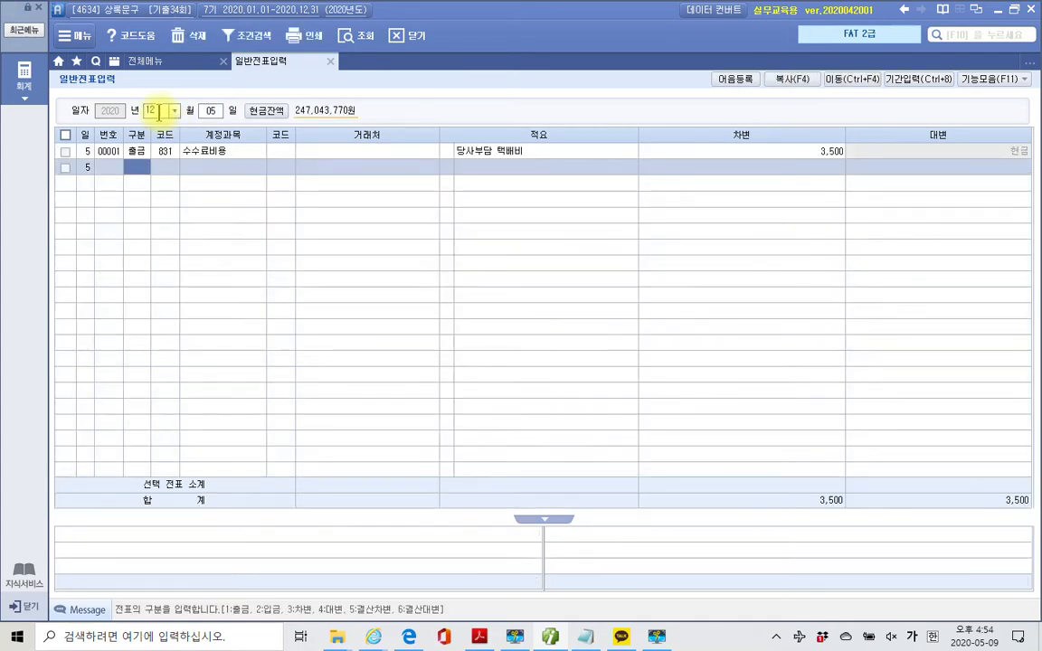
Look up 상품 in the account code list and change the 수수료비용 line's account to 146 상품
{"action": "left_click", "coordinate": [129, 154]}
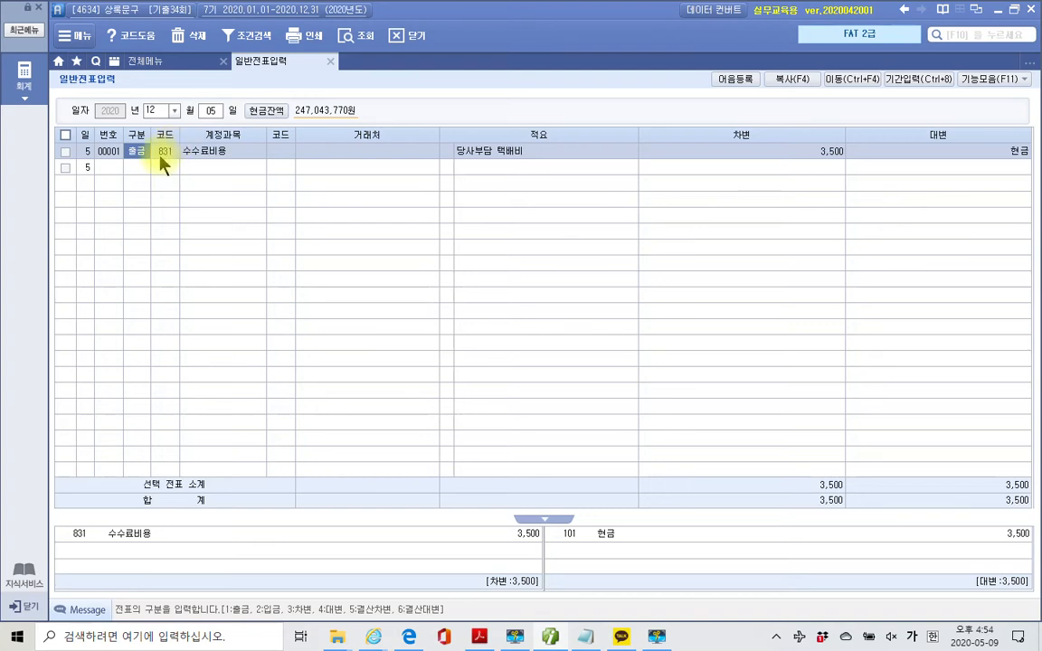
{"action": "left_click", "coordinate": [164, 161]}
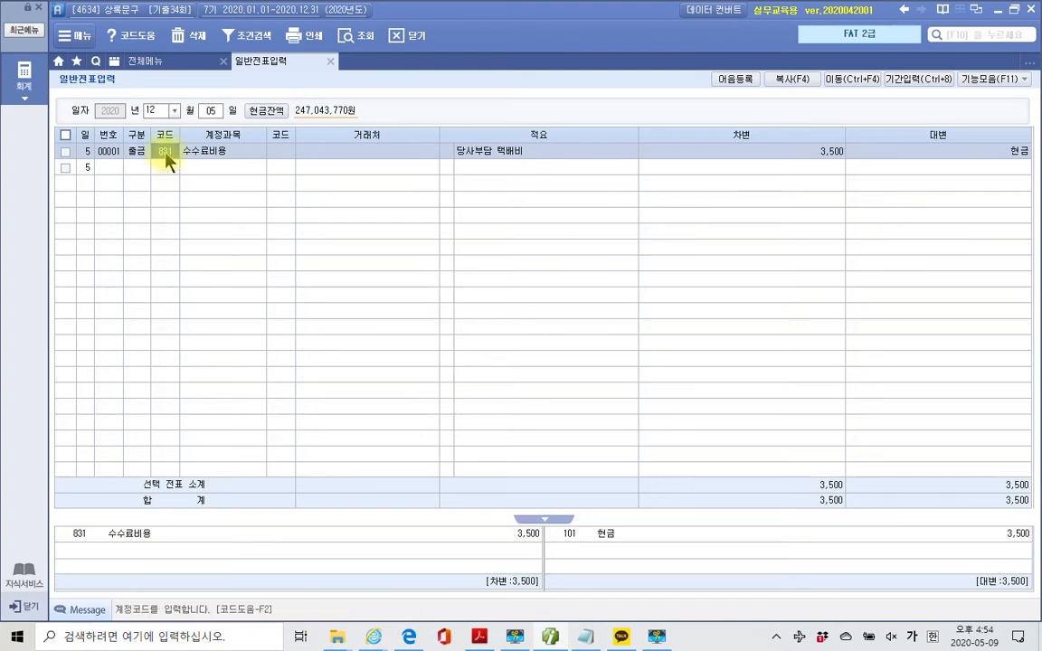
{"action": "type", "text": "상품"}
{"action": "key", "text": "Return"}
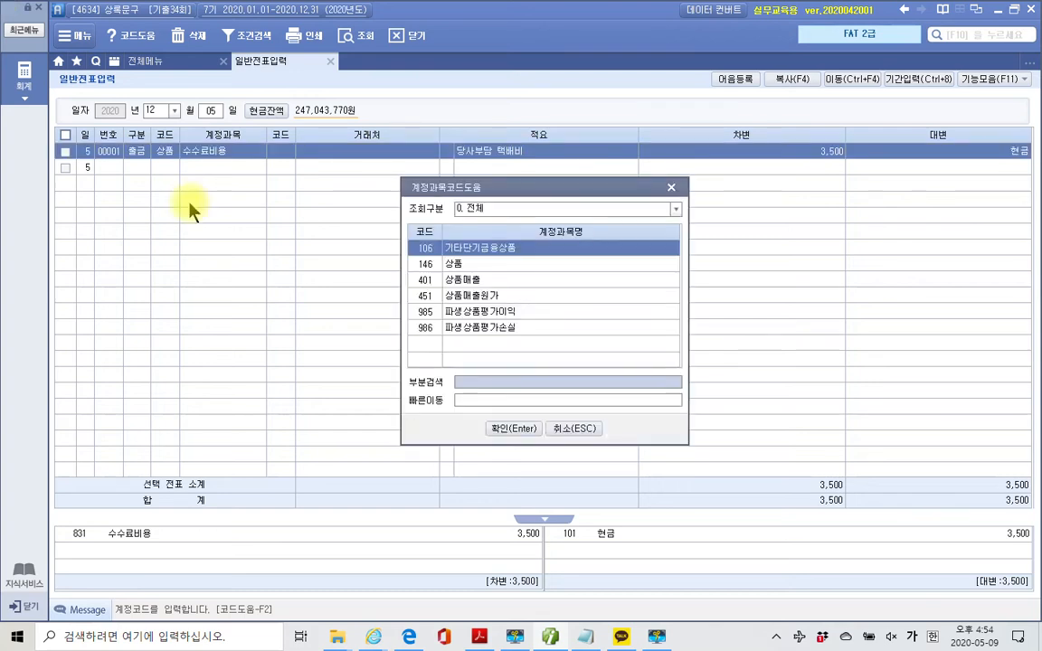
{"action": "key", "text": "Down"}
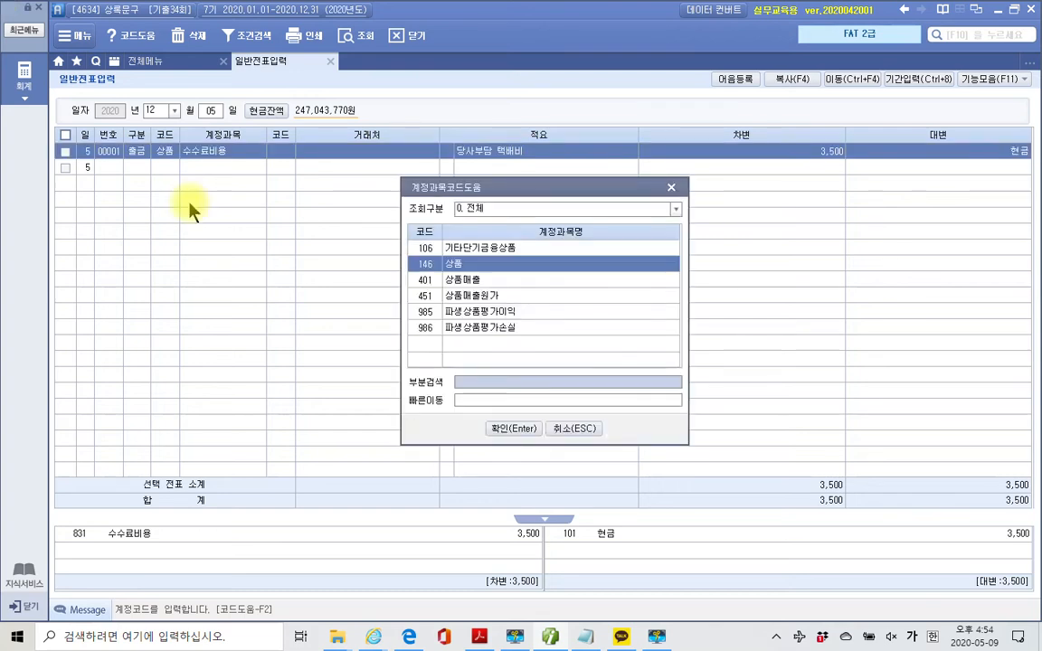
{"action": "key", "text": "Return"}
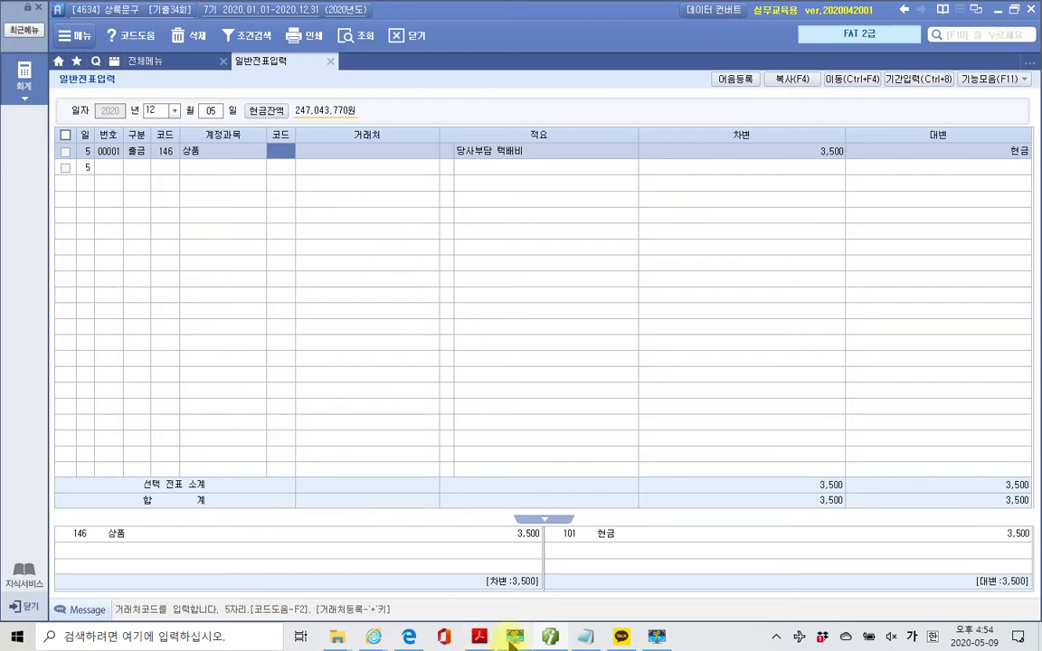
Switch to the PDF, go to question 1 of 문제 4 결산, and highlight 500,000원이 and 이자수익 920,000원중 in its 자료설명
{"action": "left_click", "coordinate": [550, 640]}
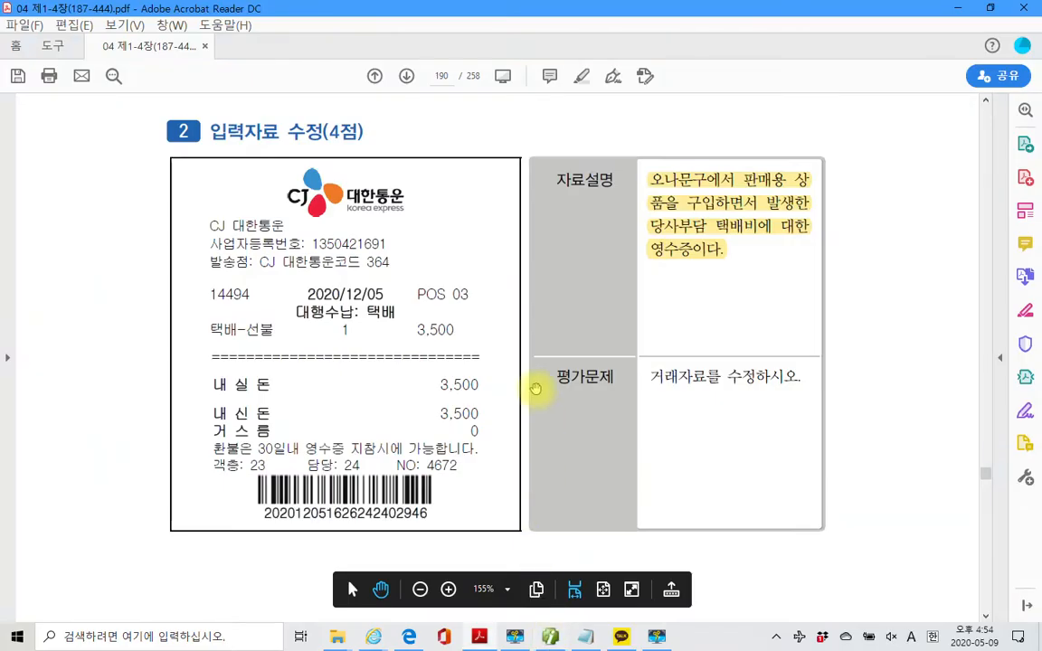
{"action": "scroll", "coordinate": [539, 389], "scroll_direction": "down", "scroll_amount": 10}
{"action": "scroll", "coordinate": [538, 389], "scroll_direction": "down", "scroll_amount": 6}
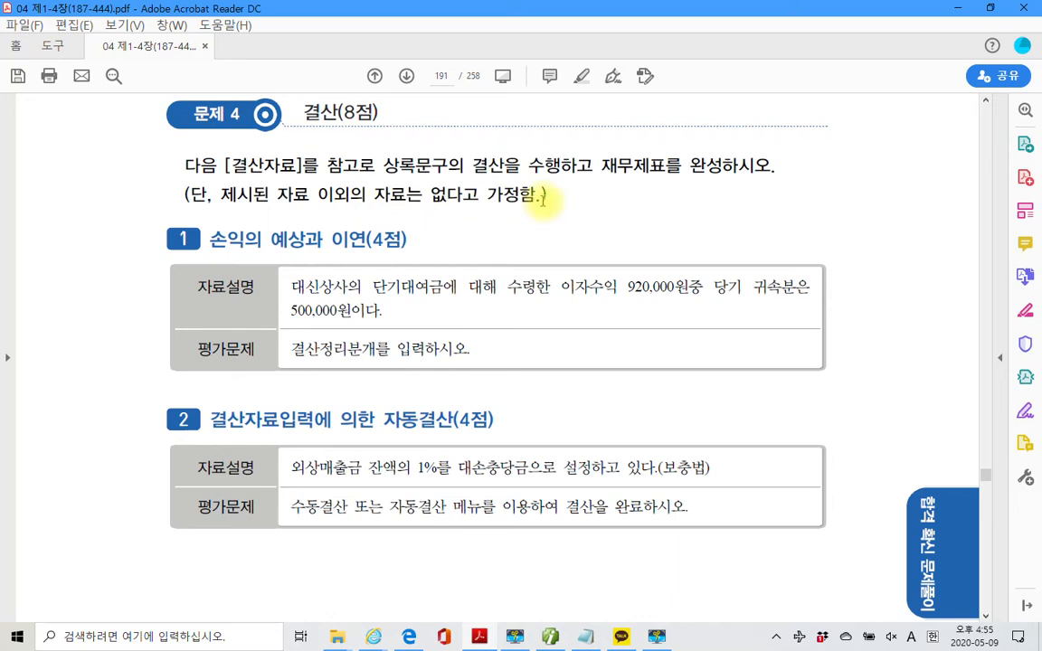
{"action": "scroll", "coordinate": [237, 258], "scroll_direction": "down", "scroll_amount": 1}
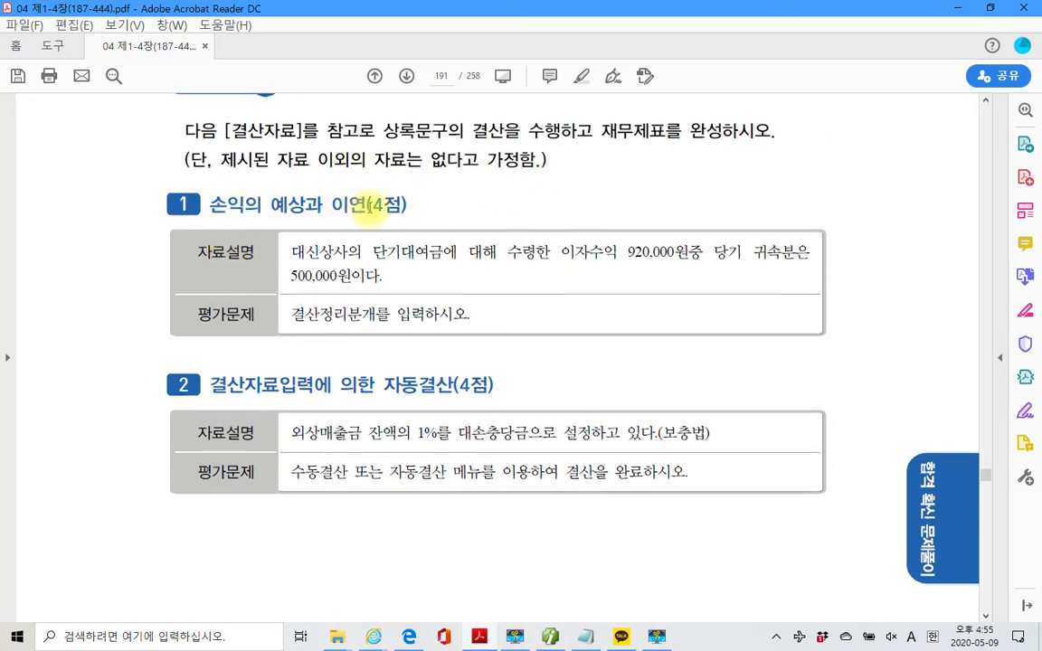
{"action": "left_click_drag", "start_coordinate": [365, 204], "coordinate": [384, 217]}
{"action": "left_click", "coordinate": [318, 243]}
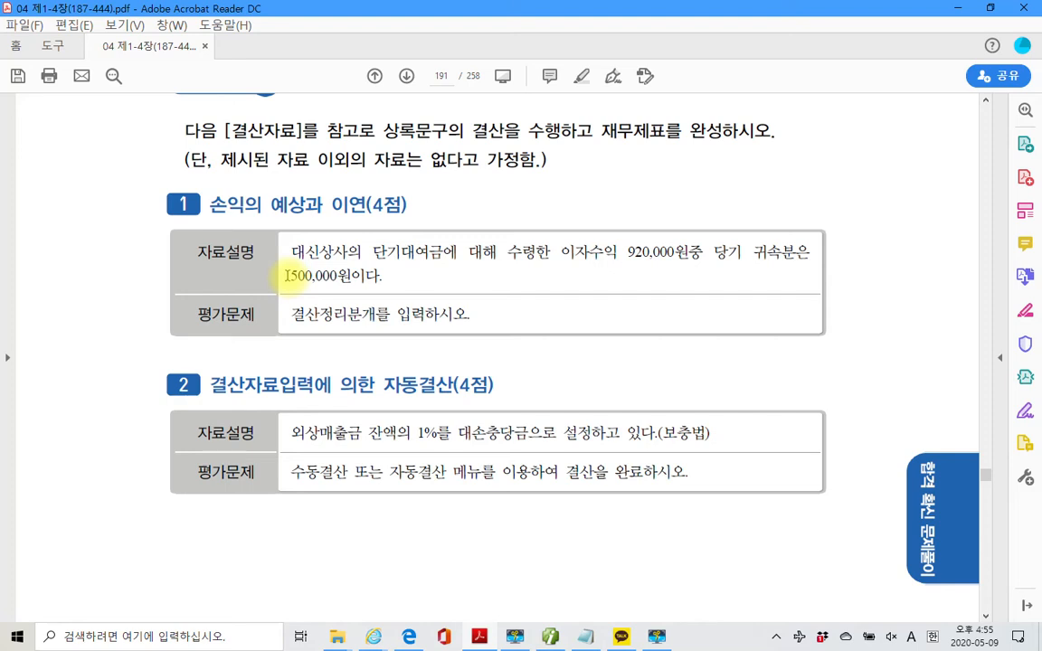
{"action": "left_click_drag", "start_coordinate": [286, 274], "coordinate": [365, 275]}
{"action": "right_click", "coordinate": [350, 278]}
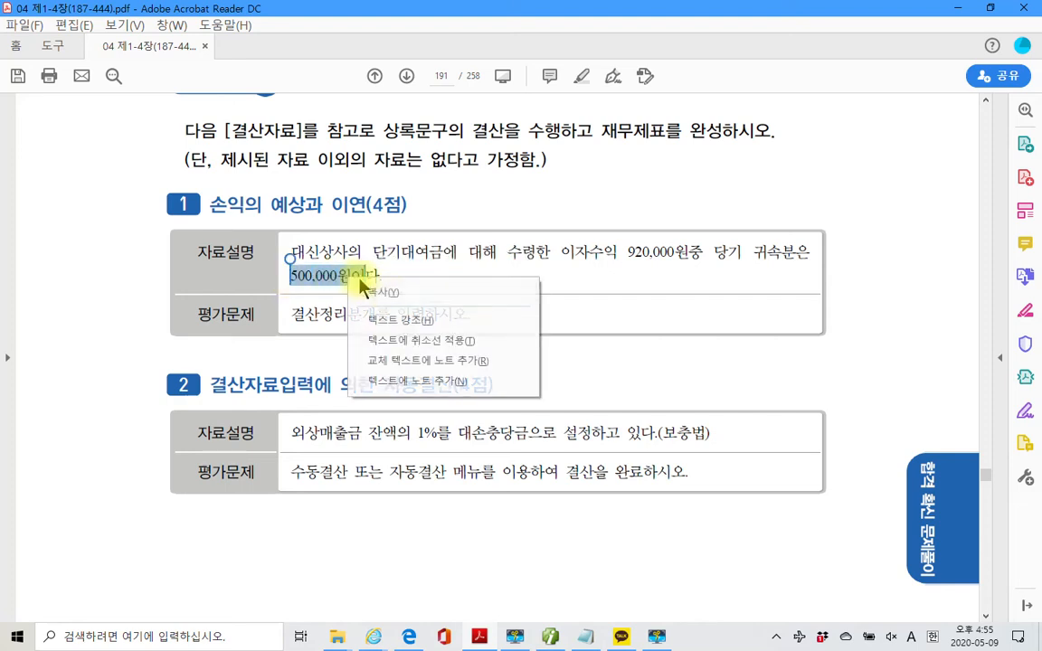
{"action": "left_click", "coordinate": [393, 322]}
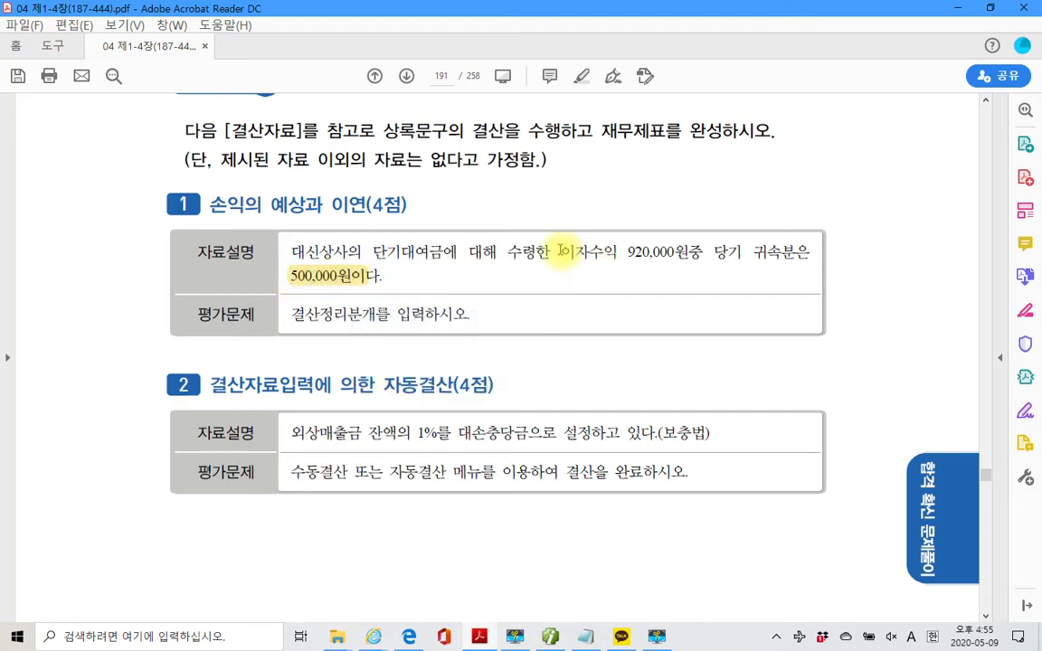
{"action": "left_click_drag", "start_coordinate": [558, 251], "coordinate": [701, 253]}
{"action": "right_click", "coordinate": [674, 257]}
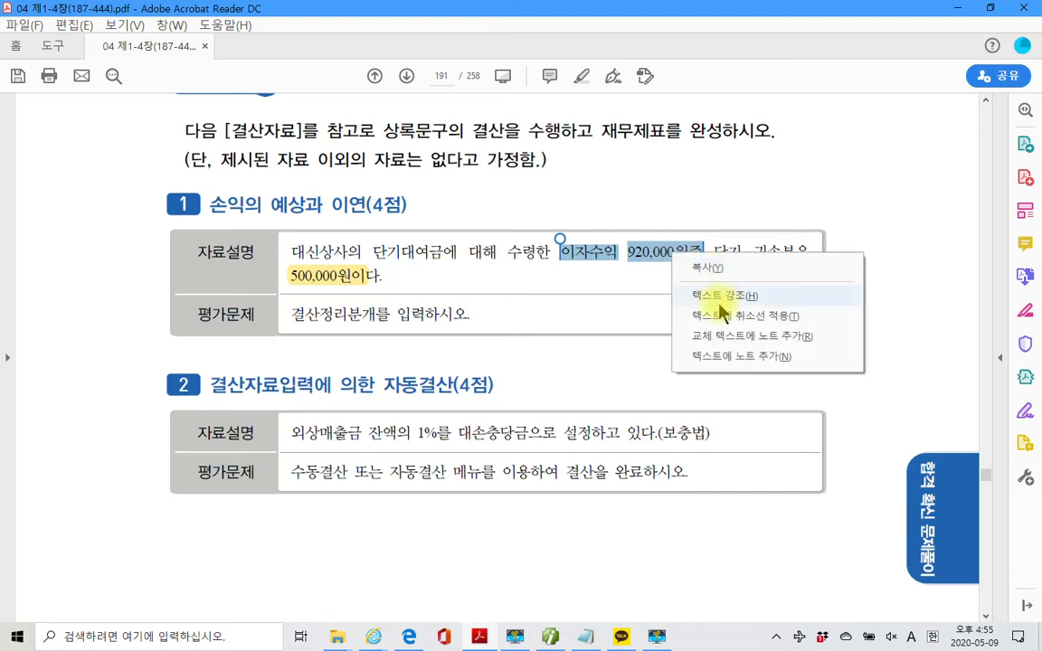
{"action": "left_click", "coordinate": [720, 299]}
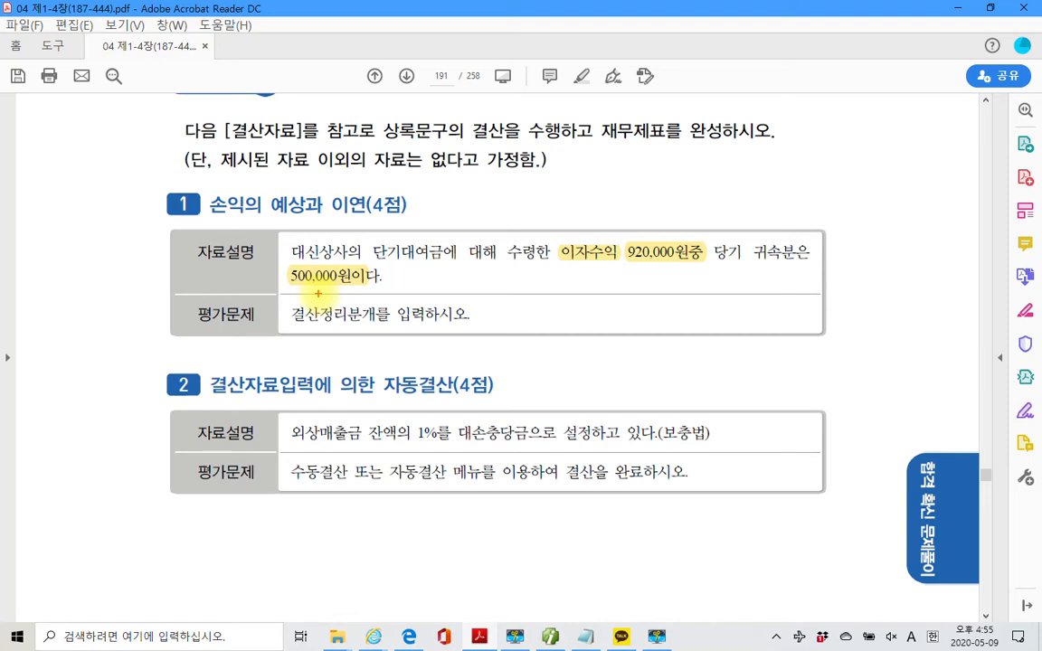
Circle 이자수익, underline 920,000원중, handwrite and underline 420,000 below it, and write a 차) mark beside 이자수익
{"action": "mouse_move", "coordinate": [597, 221]}
{"action": "left_mouse_down"}
{"action": "mouse_move", "coordinate": [562, 255]}
{"action": "mouse_move", "coordinate": [620, 233]}
{"action": "mouse_move", "coordinate": [702, 264]}
{"action": "left_mouse_up"}
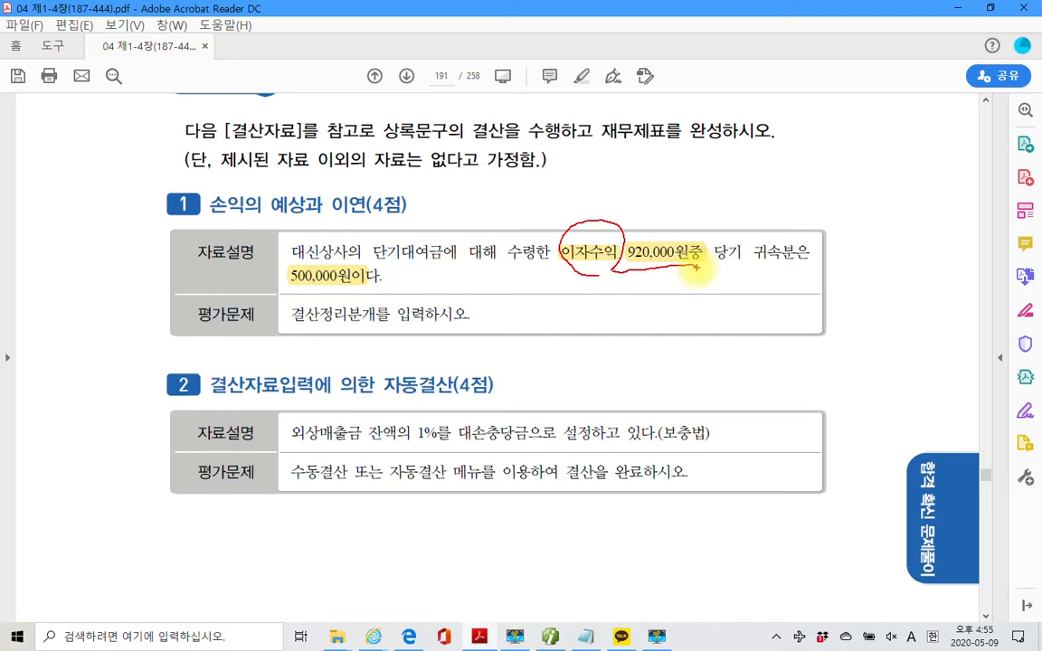
{"action": "mouse_move", "coordinate": [635, 284]}
{"action": "left_mouse_down"}
{"action": "mouse_move", "coordinate": [623, 297]}
{"action": "mouse_move", "coordinate": [706, 287]}
{"action": "mouse_move", "coordinate": [734, 312]}
{"action": "mouse_move", "coordinate": [786, 298]}
{"action": "left_mouse_up"}
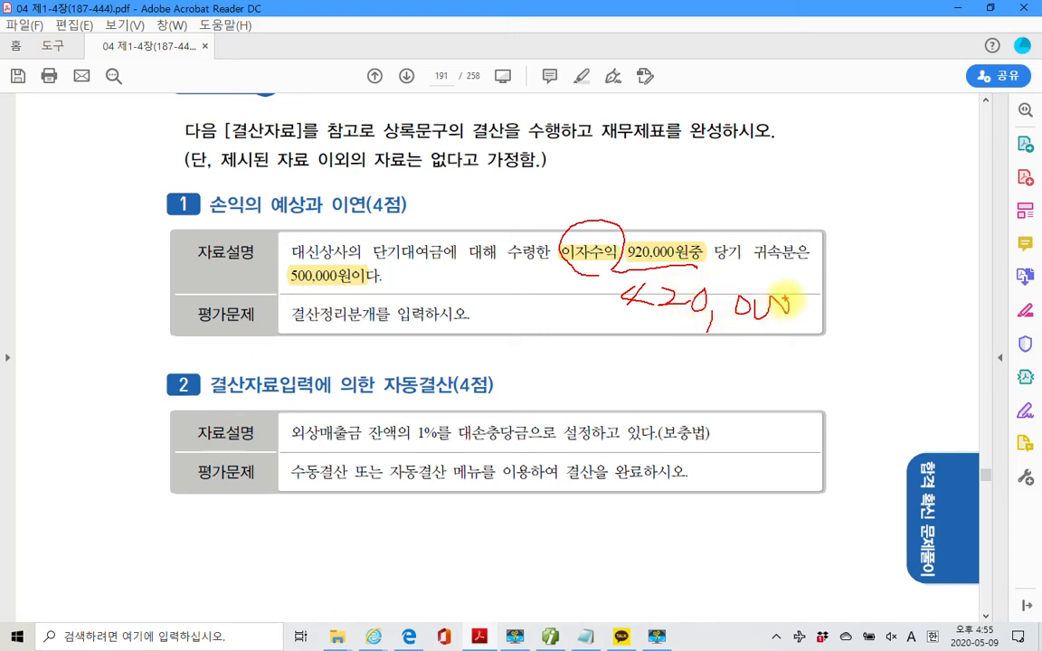
{"action": "mouse_move", "coordinate": [522, 185]}
{"action": "left_mouse_down"}
{"action": "mouse_move", "coordinate": [520, 206]}
{"action": "mouse_move", "coordinate": [534, 168]}
{"action": "mouse_move", "coordinate": [539, 195]}
{"action": "mouse_move", "coordinate": [522, 245]}
{"action": "mouse_move", "coordinate": [568, 180]}
{"action": "mouse_move", "coordinate": [584, 242]}
{"action": "mouse_move", "coordinate": [525, 278]}
{"action": "left_mouse_up"}
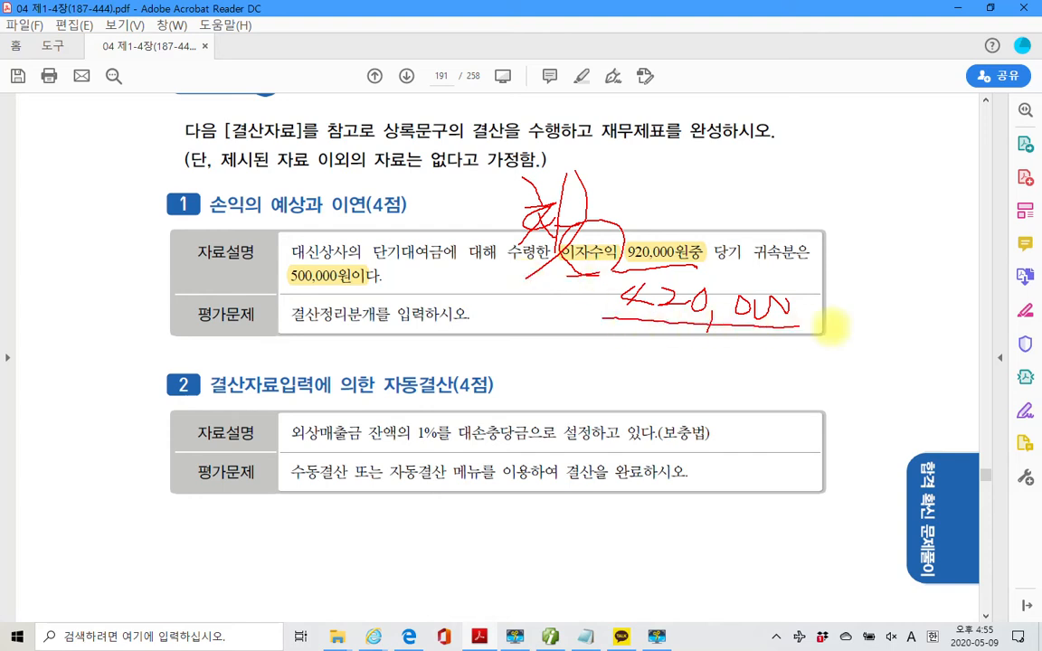
{"action": "left_click_drag", "start_coordinate": [601, 318], "coordinate": [859, 327]}
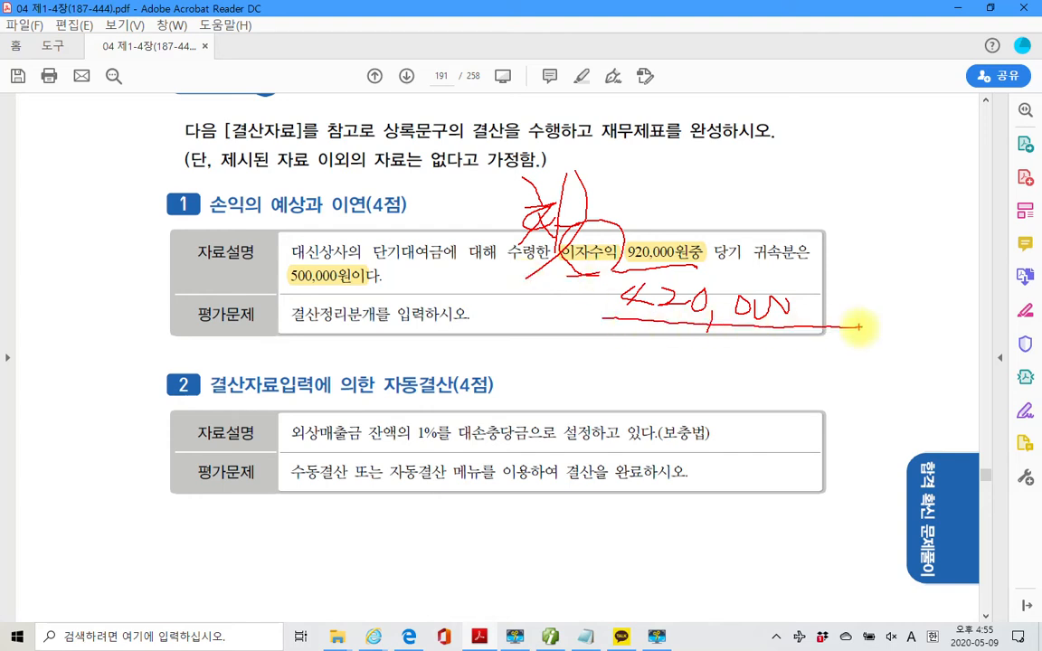
Handwrite the credit entry 대) 선수수익 420,000 below question 1 and clear the markings
{"action": "mouse_move", "coordinate": [560, 332]}
{"action": "left_mouse_down"}
{"action": "mouse_move", "coordinate": [563, 356]}
{"action": "mouse_move", "coordinate": [586, 356]}
{"action": "mouse_move", "coordinate": [588, 367]}
{"action": "left_mouse_up"}
{"action": "left_click_drag", "start_coordinate": [593, 318], "coordinate": [572, 396]}
{"action": "mouse_move", "coordinate": [630, 340]}
{"action": "left_mouse_down"}
{"action": "mouse_move", "coordinate": [642, 391]}
{"action": "mouse_move", "coordinate": [658, 390]}
{"action": "left_mouse_up"}
{"action": "mouse_move", "coordinate": [679, 341]}
{"action": "left_mouse_down"}
{"action": "mouse_move", "coordinate": [671, 369]}
{"action": "mouse_move", "coordinate": [714, 371]}
{"action": "mouse_move", "coordinate": [691, 397]}
{"action": "left_mouse_up"}
{"action": "mouse_move", "coordinate": [705, 353]}
{"action": "left_mouse_down"}
{"action": "mouse_move", "coordinate": [720, 360]}
{"action": "mouse_move", "coordinate": [729, 406]}
{"action": "left_mouse_up"}
{"action": "mouse_move", "coordinate": [760, 353]}
{"action": "left_mouse_down"}
{"action": "mouse_move", "coordinate": [781, 379]}
{"action": "mouse_move", "coordinate": [783, 407]}
{"action": "left_mouse_up"}
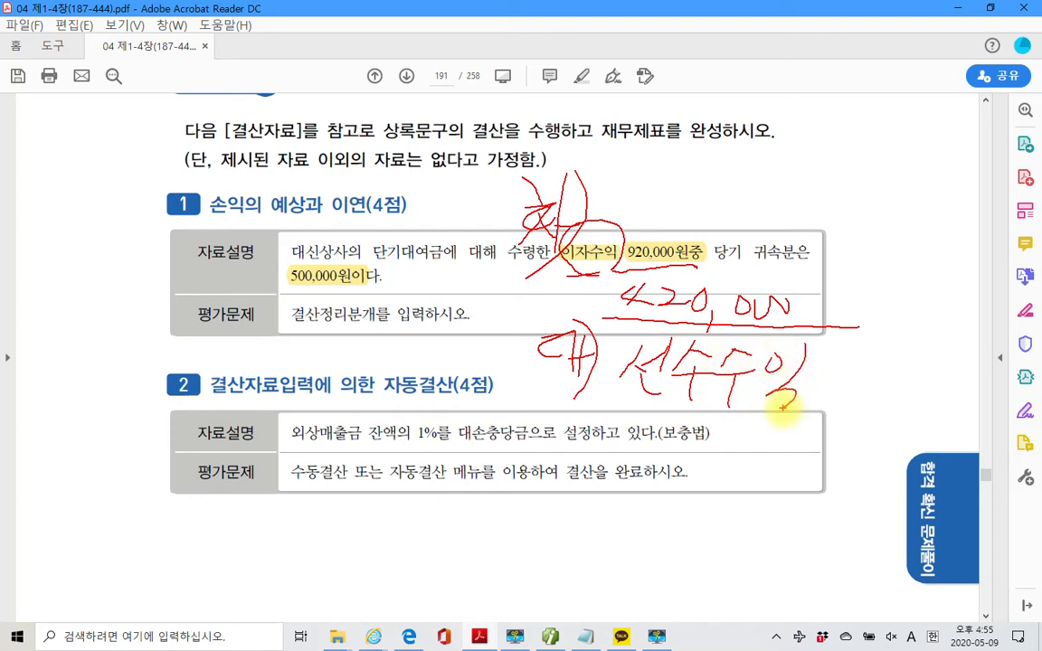
{"action": "left_click_drag", "start_coordinate": [854, 358], "coordinate": [891, 389]}
{"action": "left_click_drag", "start_coordinate": [901, 371], "coordinate": [904, 371]}
{"action": "mouse_move", "coordinate": [932, 372]}
{"action": "left_mouse_down"}
{"action": "mouse_move", "coordinate": [932, 389]}
{"action": "mouse_move", "coordinate": [953, 392]}
{"action": "mouse_move", "coordinate": [986, 375]}
{"action": "left_mouse_up"}
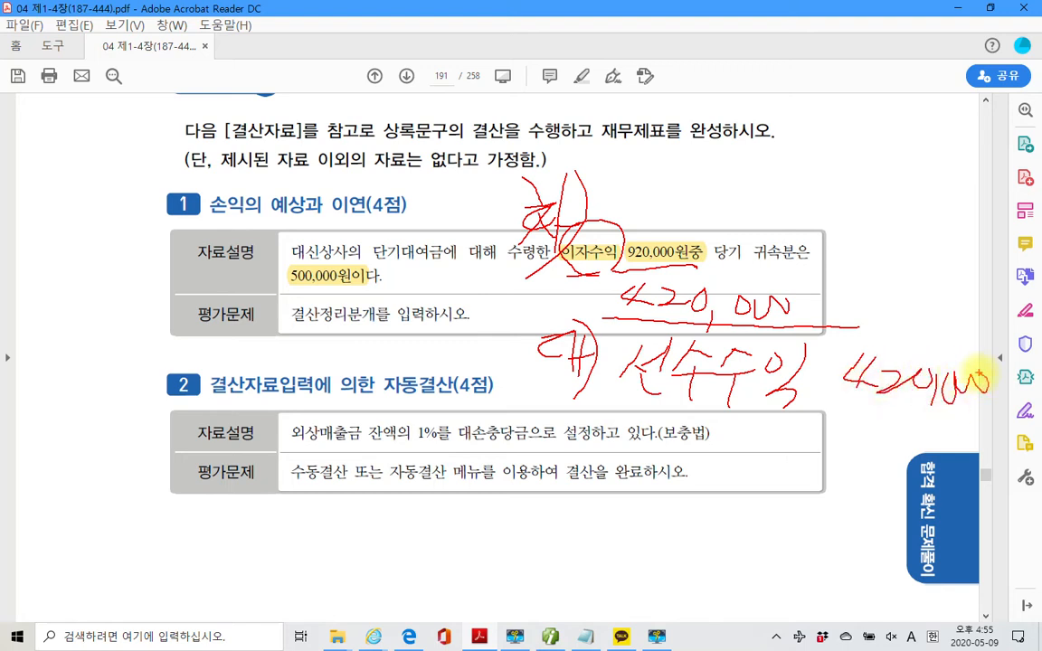
{"action": "mouse_move", "coordinate": [372, 173]}
{"action": "left_mouse_down"}
{"action": "mouse_move", "coordinate": [360, 176]}
{"action": "mouse_move", "coordinate": [395, 217]}
{"action": "left_mouse_up"}
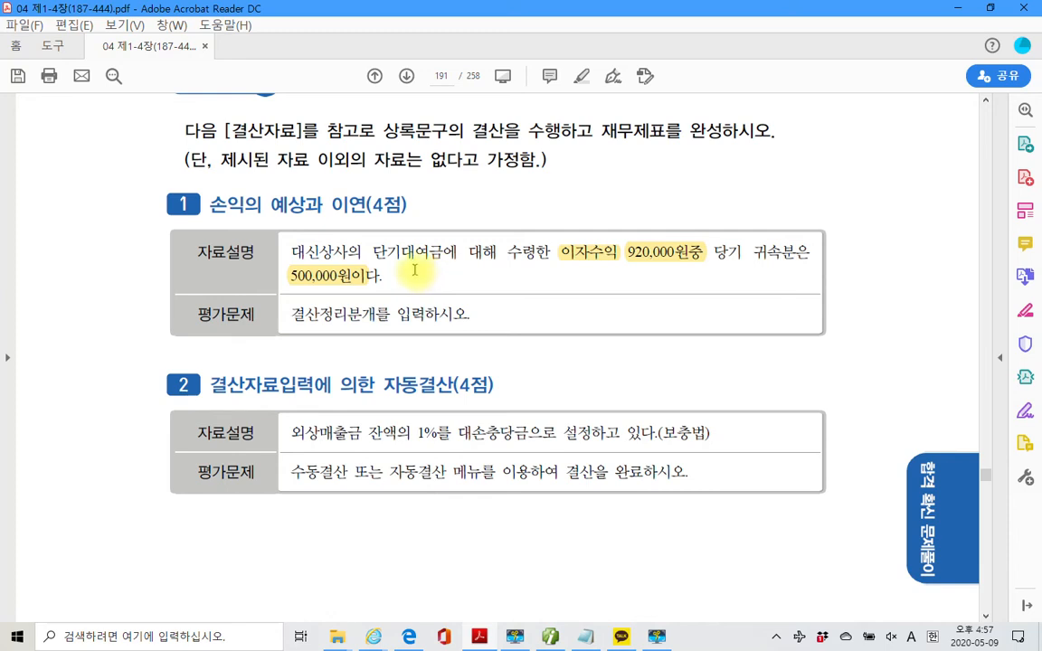
Switch to the accounting program and set the 일반전표입력 date to December 31
{"action": "left_click", "coordinate": [550, 636]}
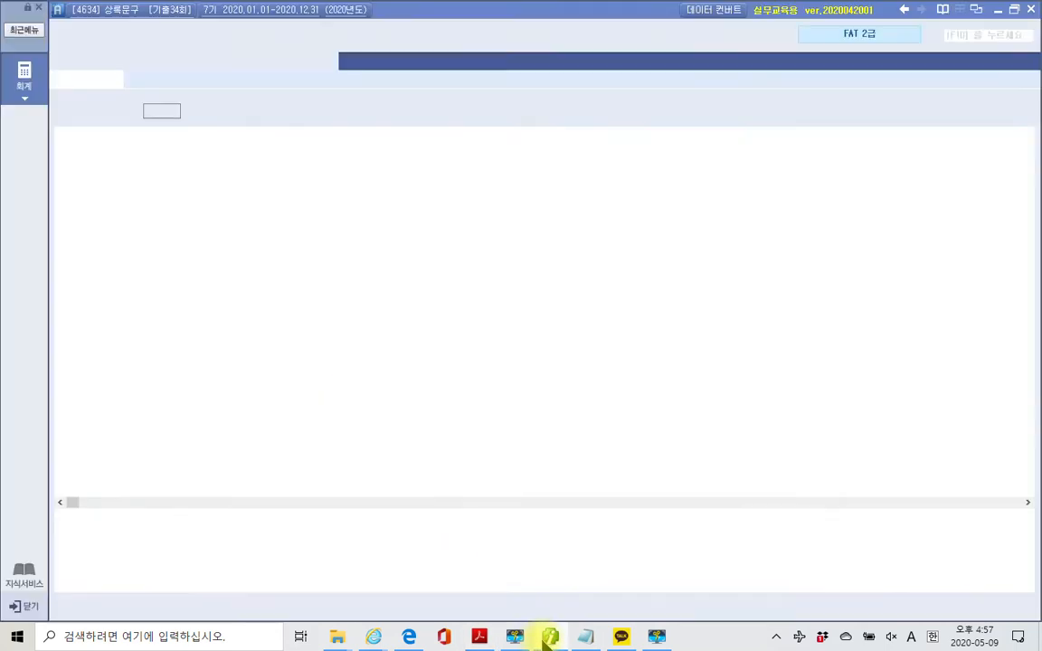
{"action": "left_click", "coordinate": [211, 113]}
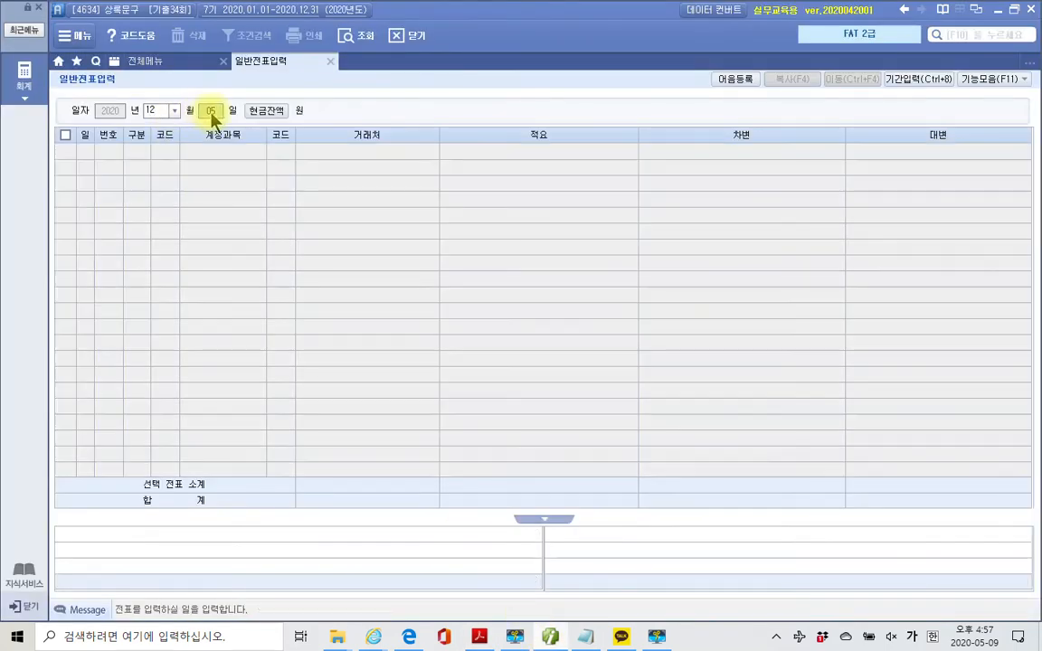
{"action": "type", "text": "31"}
{"action": "key", "text": "Return"}
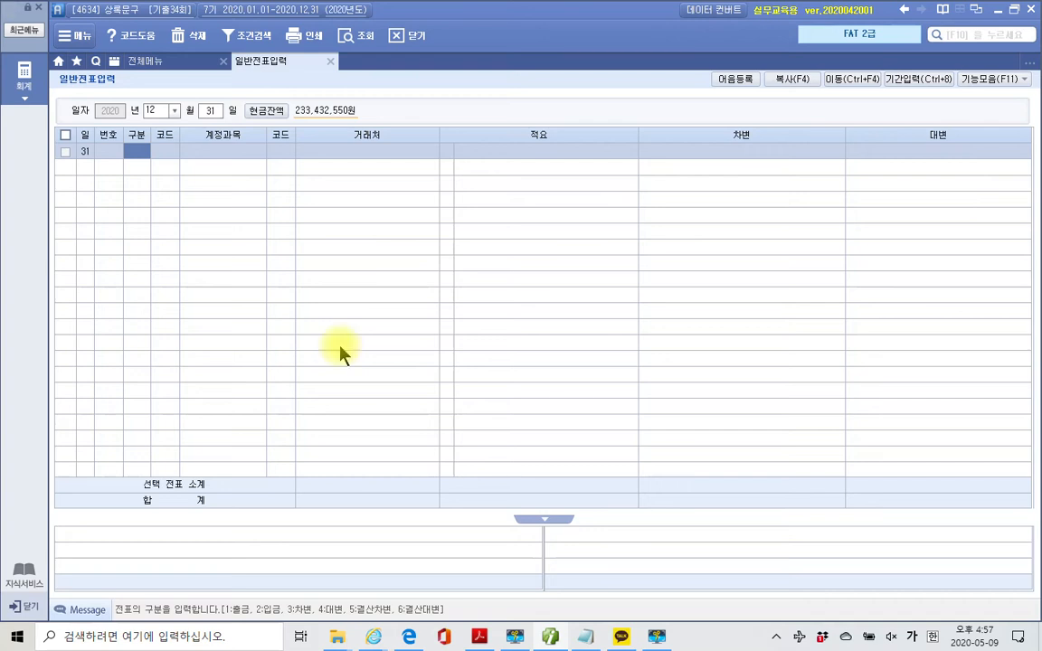
Enter a 대변 line for account 263 선수수익 with an amount of 420,000
{"action": "type", "text": "4선수"}
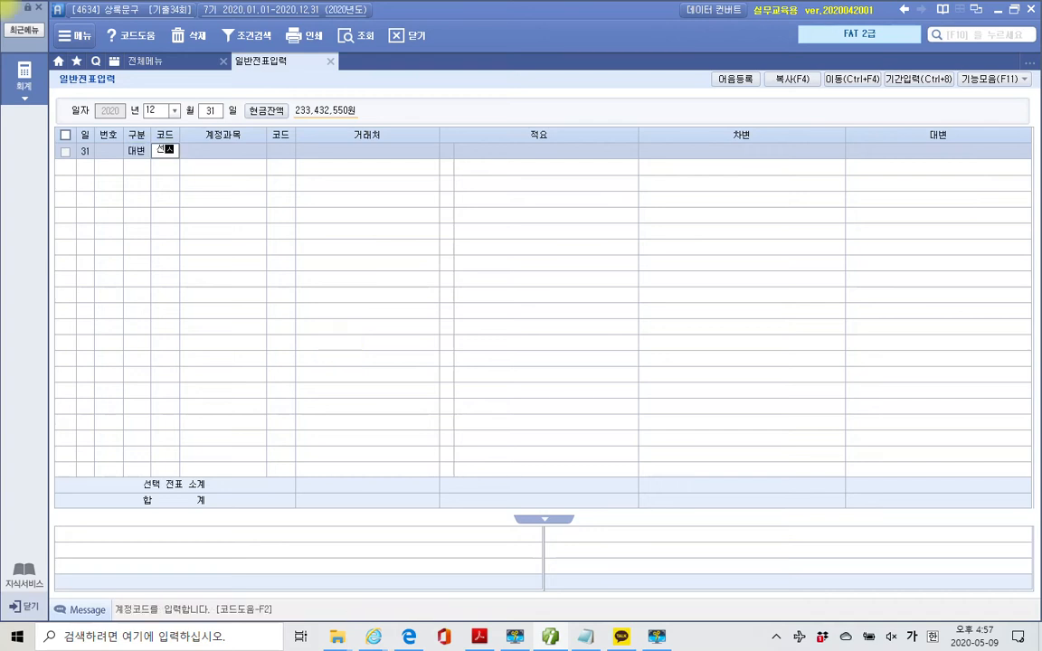
{"action": "key", "text": "Return"}
{"action": "key", "text": "Down"}
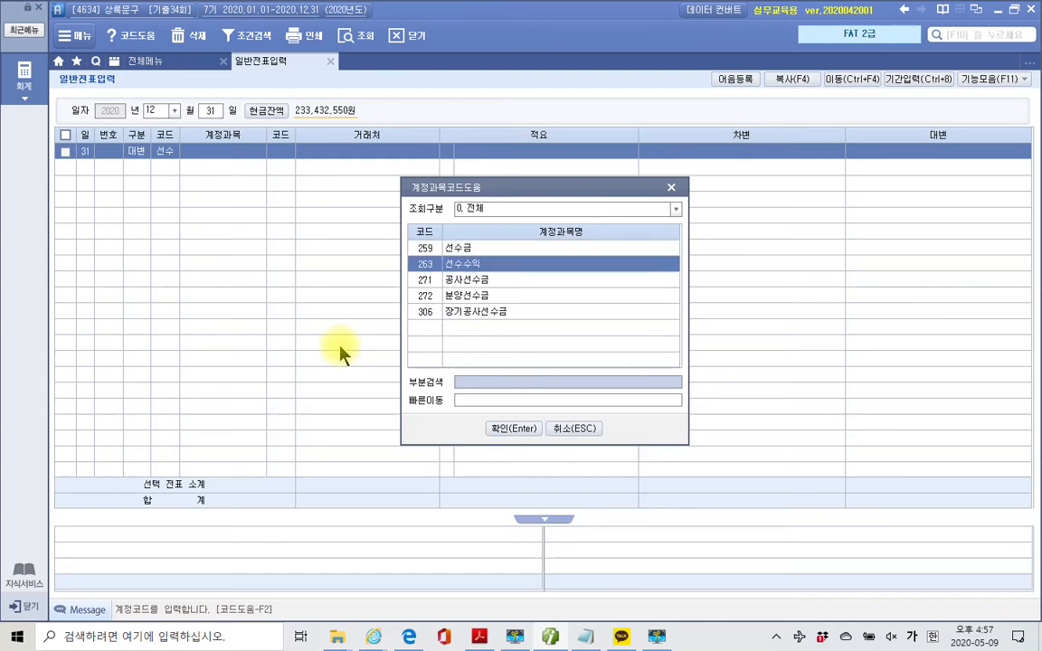
{"action": "key", "text": "Return"}
{"action": "key", "text": "Return"}
{"action": "key", "text": "Return"}
{"action": "key", "text": "Return"}
{"action": "type", "text": "4"}
{"action": "type", "text": "000"}
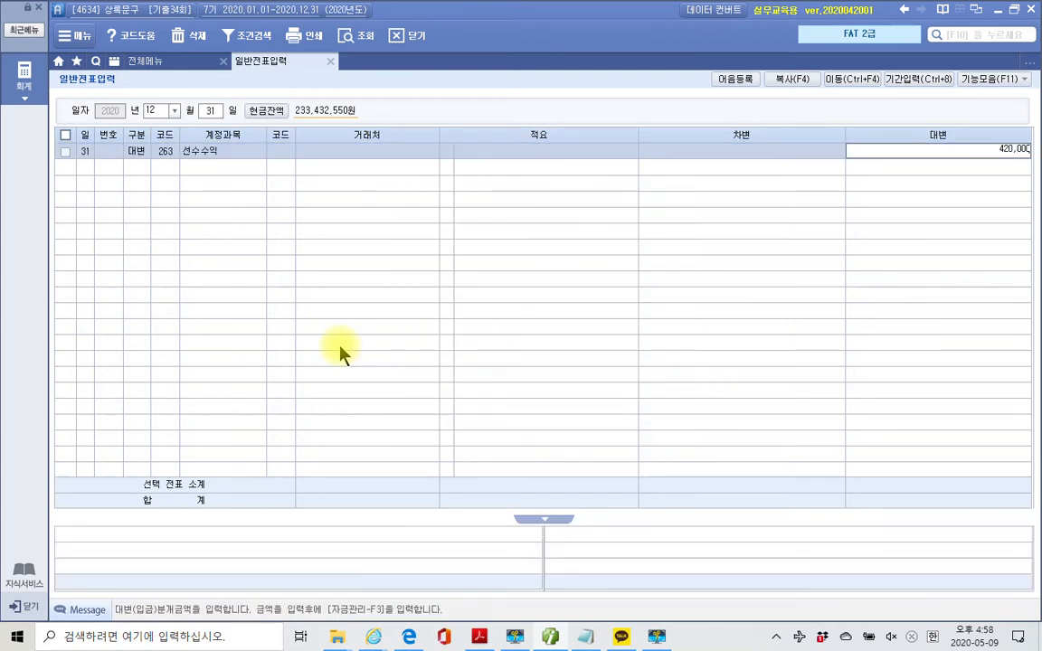
{"action": "key", "text": "Return"}
Add a 차변 line for account 901 이자수익 with an amount of 420,000
{"action": "type", "text": "3"}
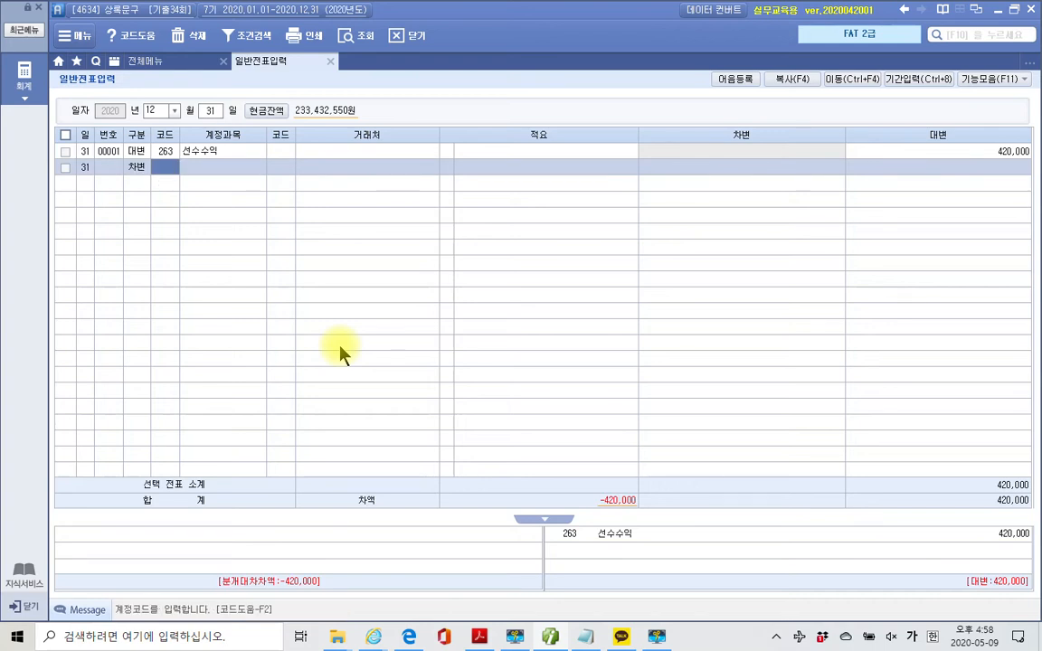
{"action": "type", "text": "이자"}
{"action": "key", "text": "Return"}
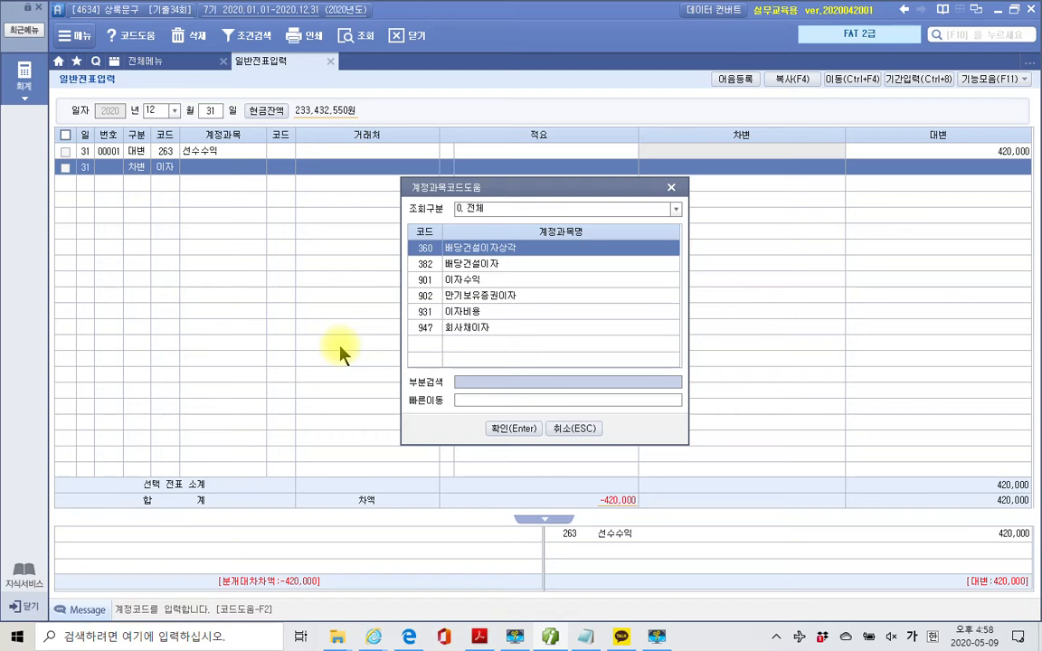
{"action": "key", "text": "Down"}
{"action": "key", "text": "Down"}
{"action": "key", "text": "Down"}
{"action": "key", "text": "Up"}
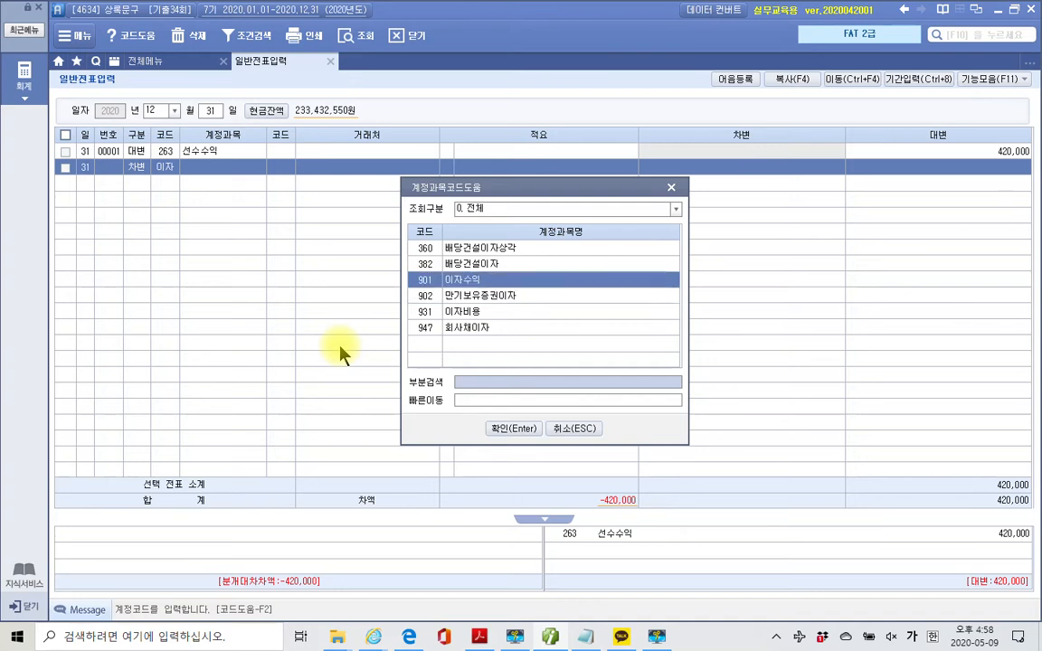
{"action": "key", "text": "Return"}
{"action": "key", "text": "Return"}
{"action": "key", "text": "Return"}
{"action": "key", "text": "Return"}
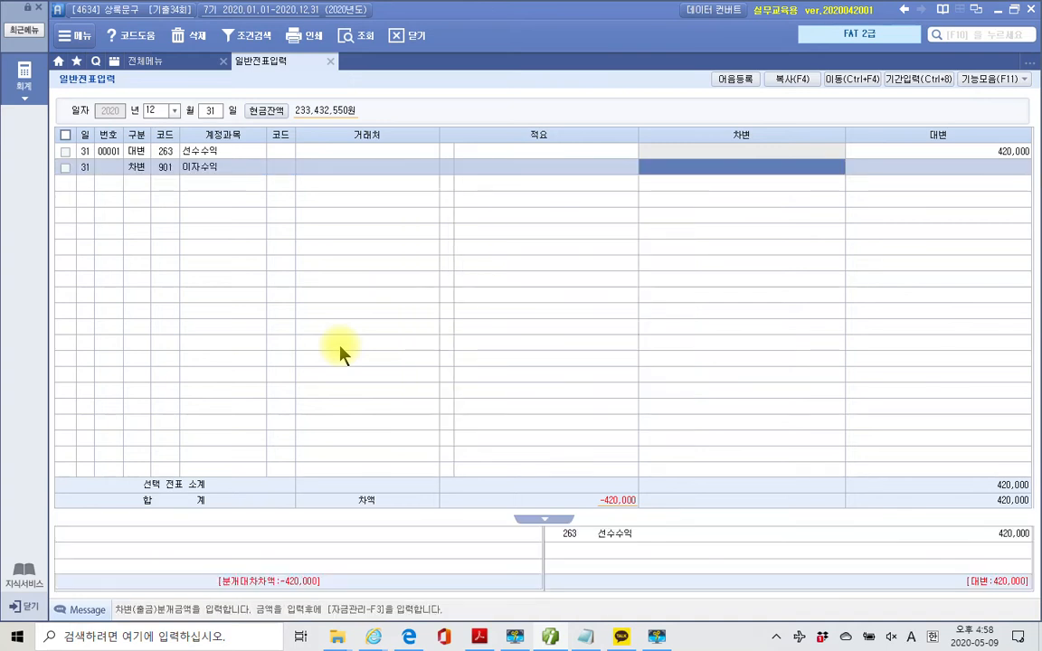
{"action": "type", "text": "4200000"}
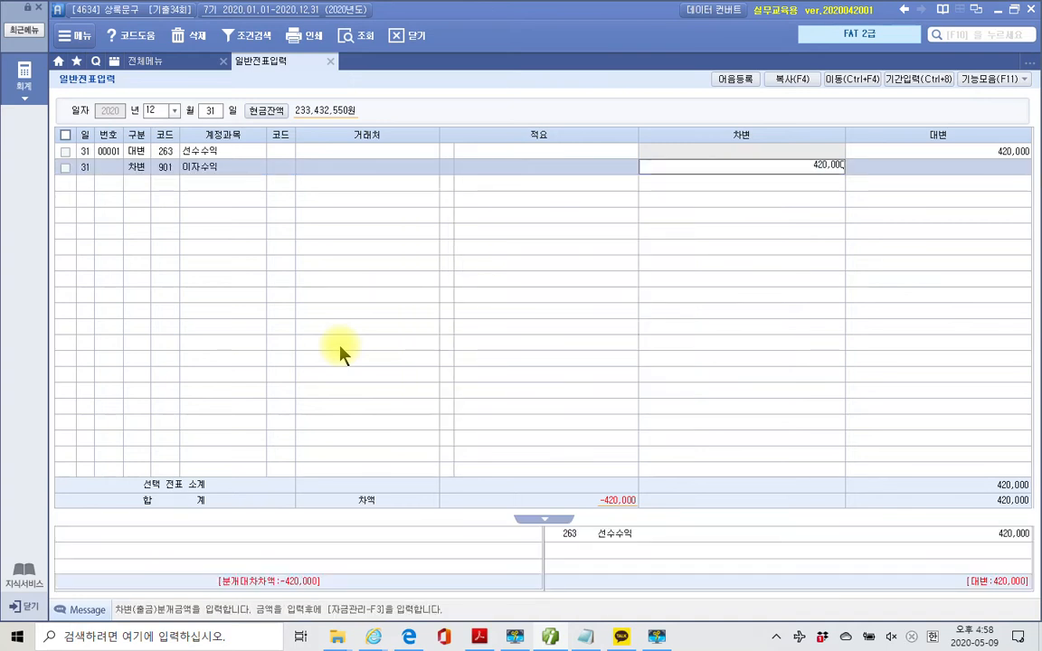
{"action": "key", "text": "Return"}
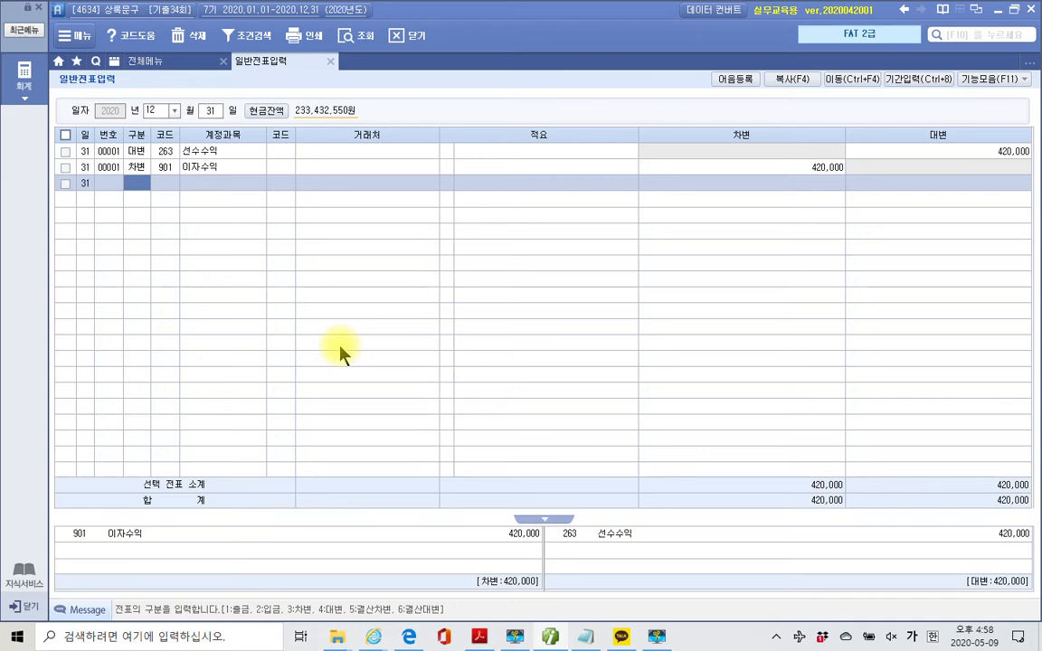
Return to the PDF, go to question 2 of 문제 4 결산, and highlight 자동결산 in its title
{"action": "left_click", "coordinate": [477, 635]}
{"action": "scroll", "coordinate": [438, 441], "scroll_direction": "down", "scroll_amount": 1}
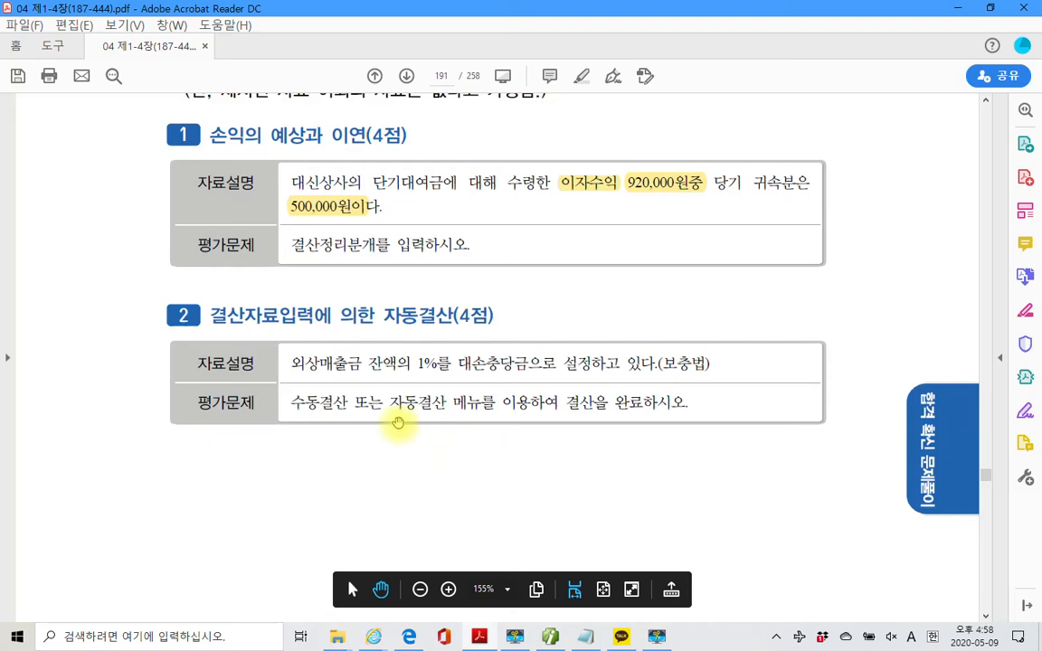
{"action": "left_click_drag", "start_coordinate": [382, 315], "coordinate": [449, 317]}
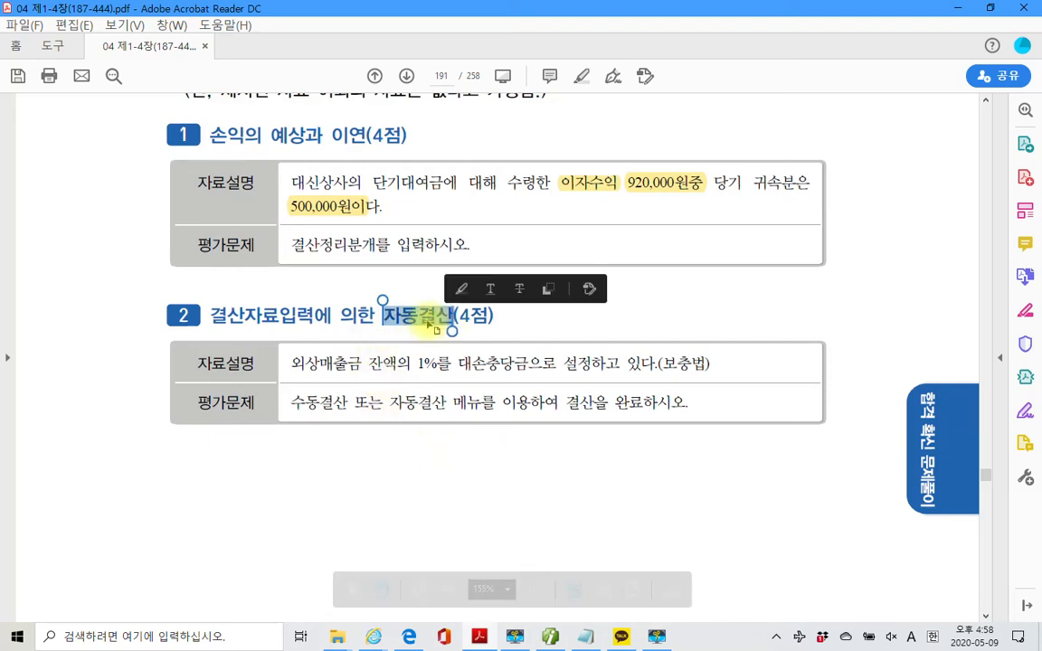
{"action": "right_click", "coordinate": [430, 323]}
{"action": "left_click", "coordinate": [475, 363]}
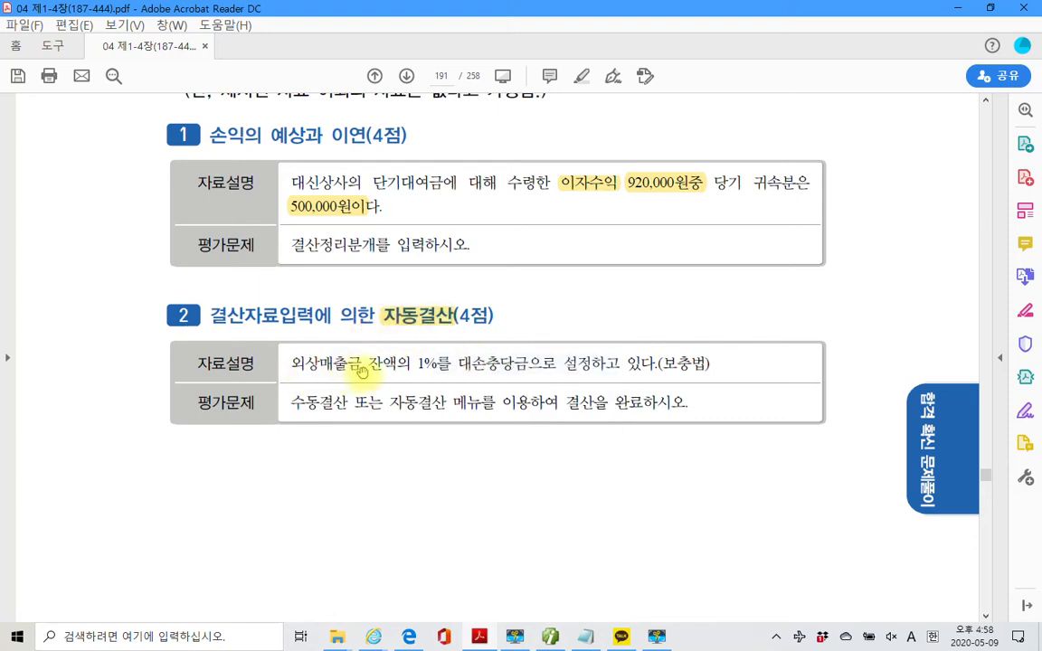
Highlight 1%를 대손충당금으로 in question 2's 자료설명 and 자동결산 in its 평가문제
{"action": "left_click_drag", "start_coordinate": [417, 362], "coordinate": [436, 364]}
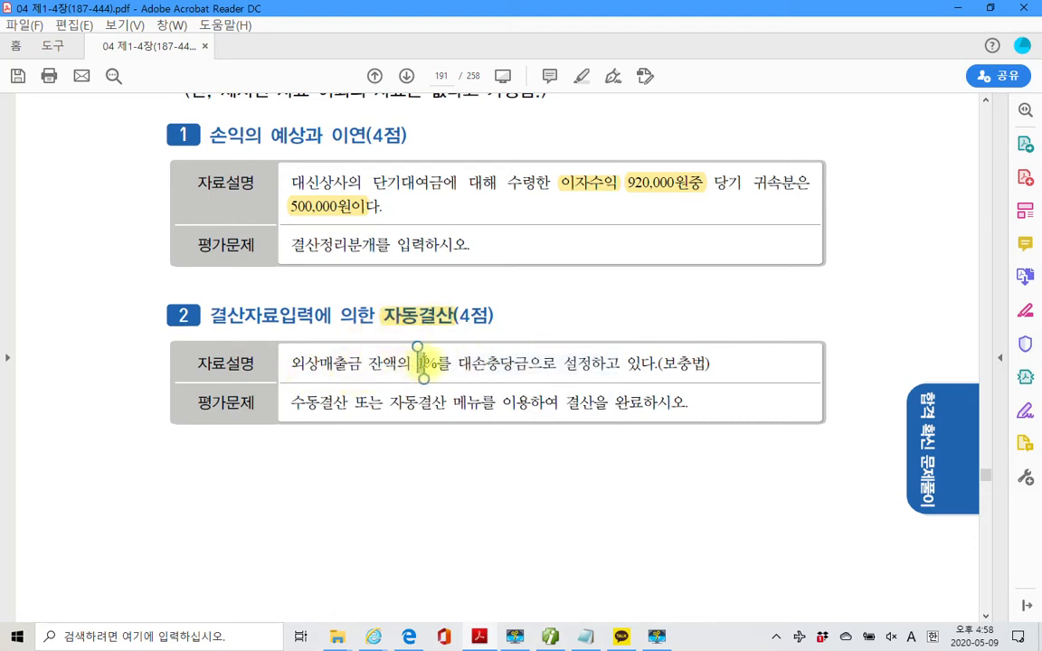
{"action": "right_click", "coordinate": [427, 364]}
{"action": "left_click", "coordinate": [469, 394]}
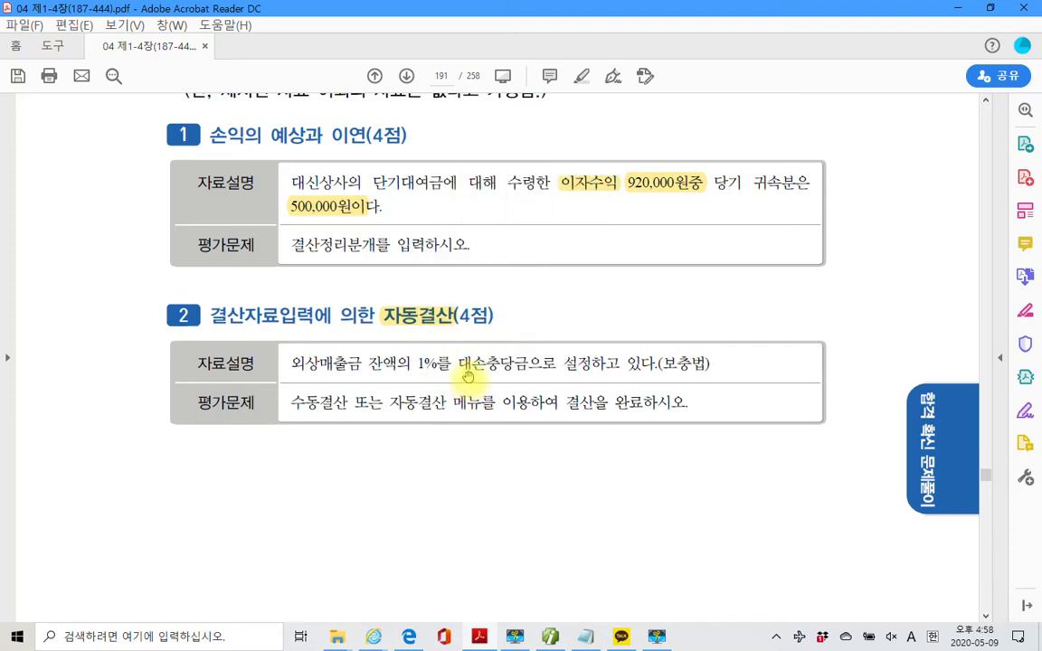
{"action": "left_click_drag", "start_coordinate": [413, 362], "coordinate": [557, 364]}
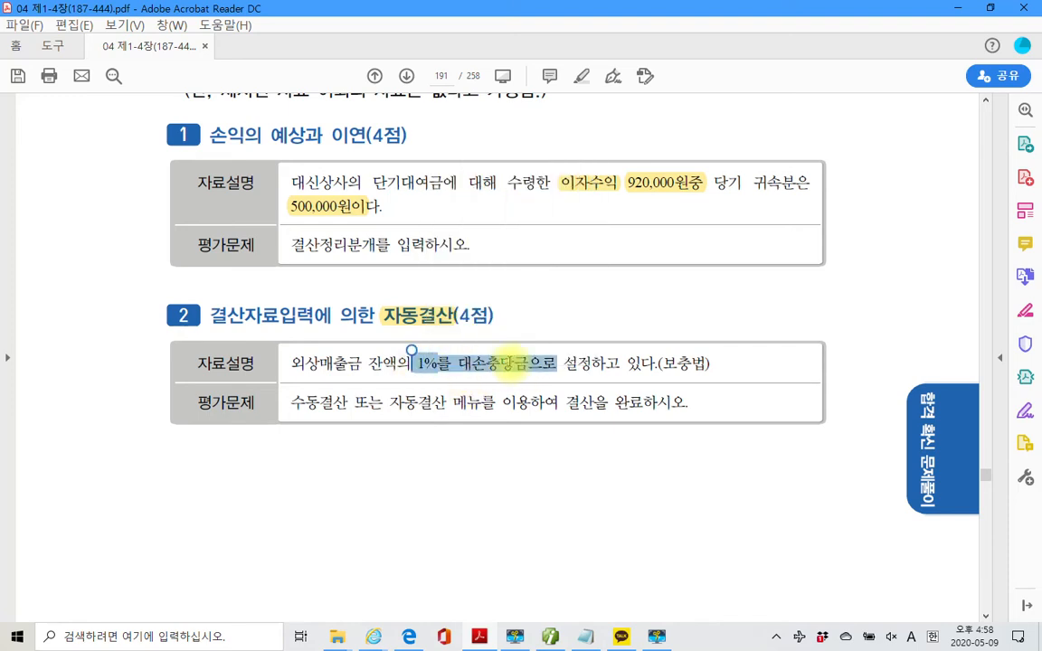
{"action": "right_click", "coordinate": [513, 367]}
{"action": "left_click", "coordinate": [588, 404]}
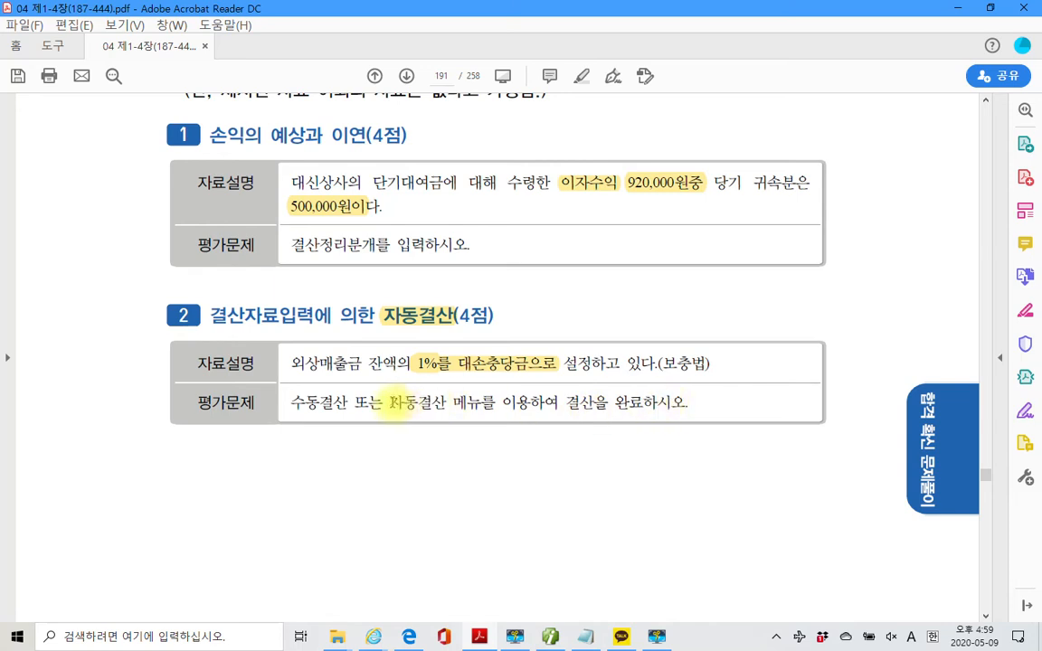
{"action": "double_click", "coordinate": [403, 402]}
{"action": "left_click", "coordinate": [472, 450]}
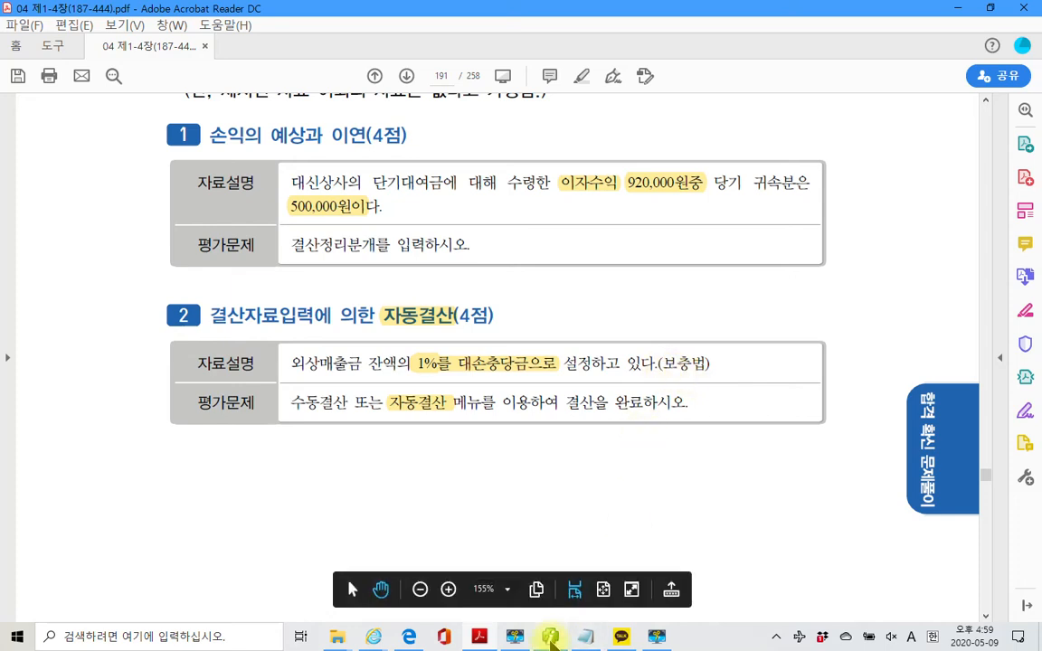
Switch to the accounting program and open the 합계잔액시산표 for month 12, day 31
{"action": "left_click", "coordinate": [579, 637]}
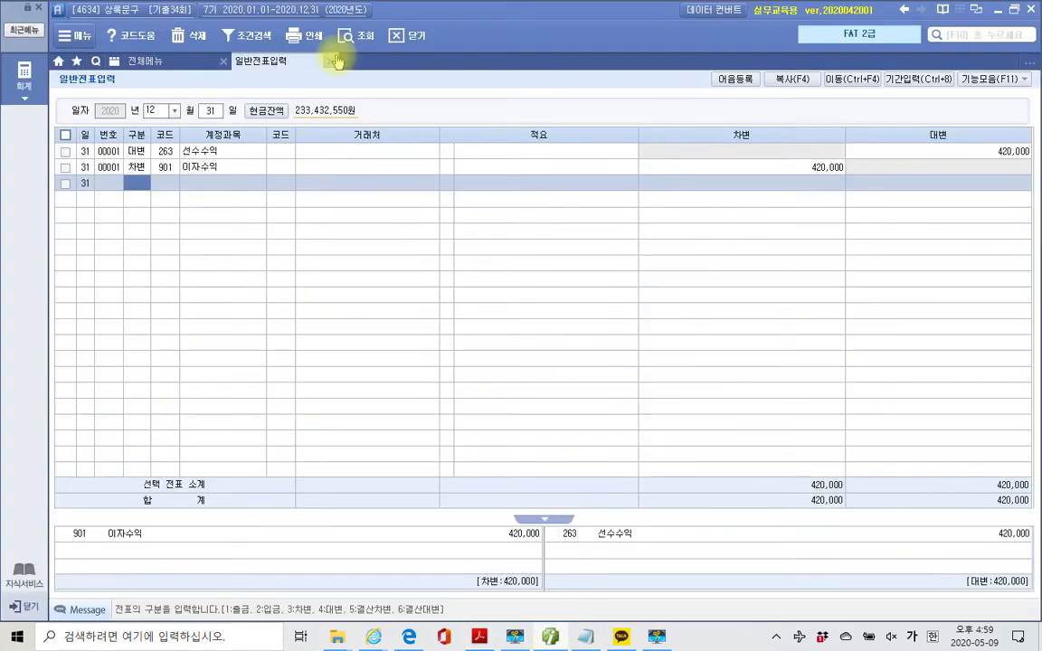
{"action": "left_click", "coordinate": [164, 60]}
{"action": "left_click", "coordinate": [282, 154]}
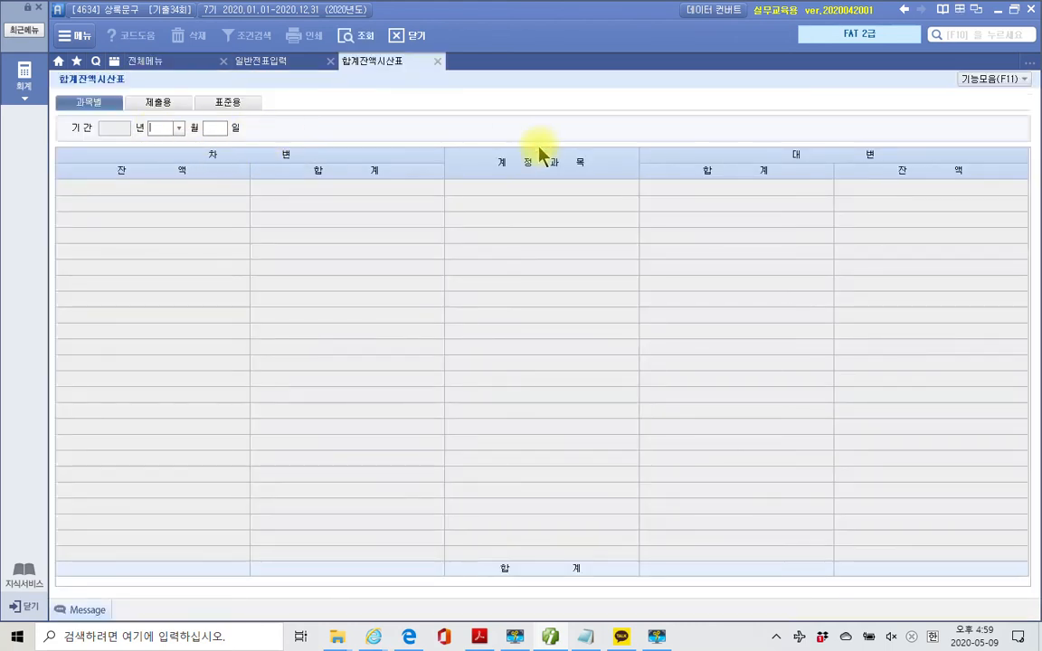
{"action": "type", "text": "12"}
{"action": "key", "text": "Return"}
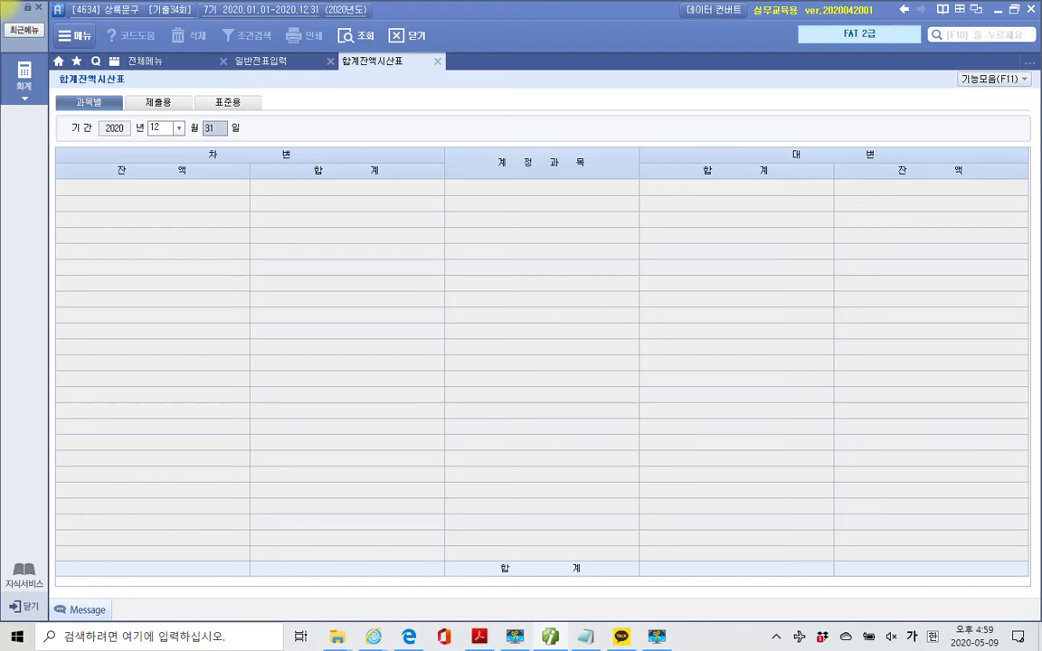
{"action": "key", "text": "Return"}
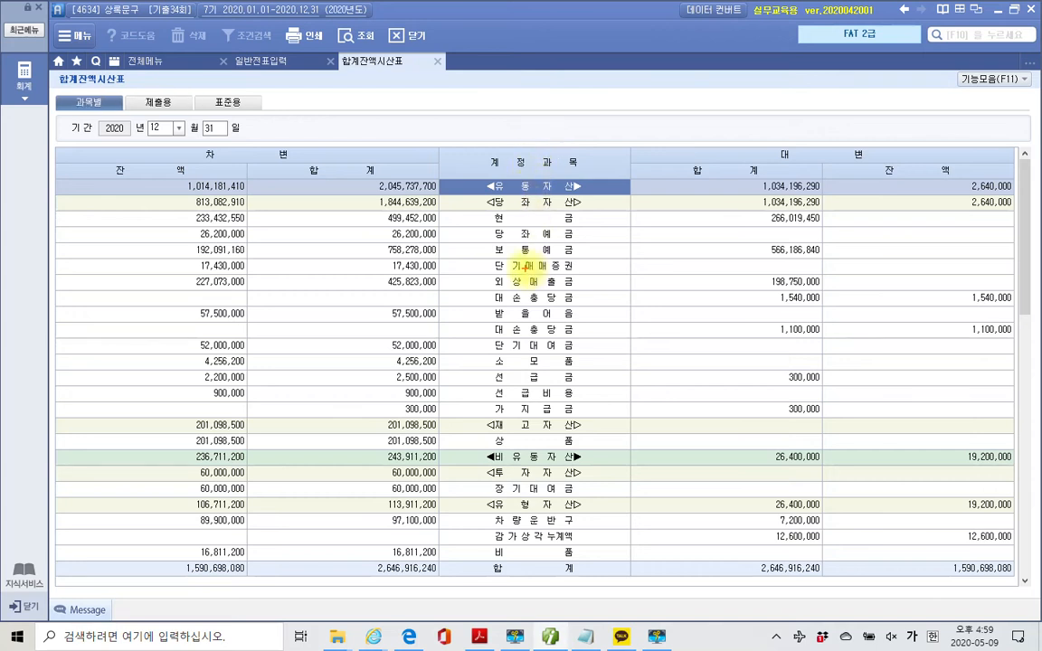
Mark the 외상매출금 and 대손충당금 balances with the handwritten amount 730,730, and clear the markings
{"action": "left_click_drag", "start_coordinate": [489, 276], "coordinate": [601, 290]}
{"action": "left_click_drag", "start_coordinate": [169, 272], "coordinate": [278, 295]}
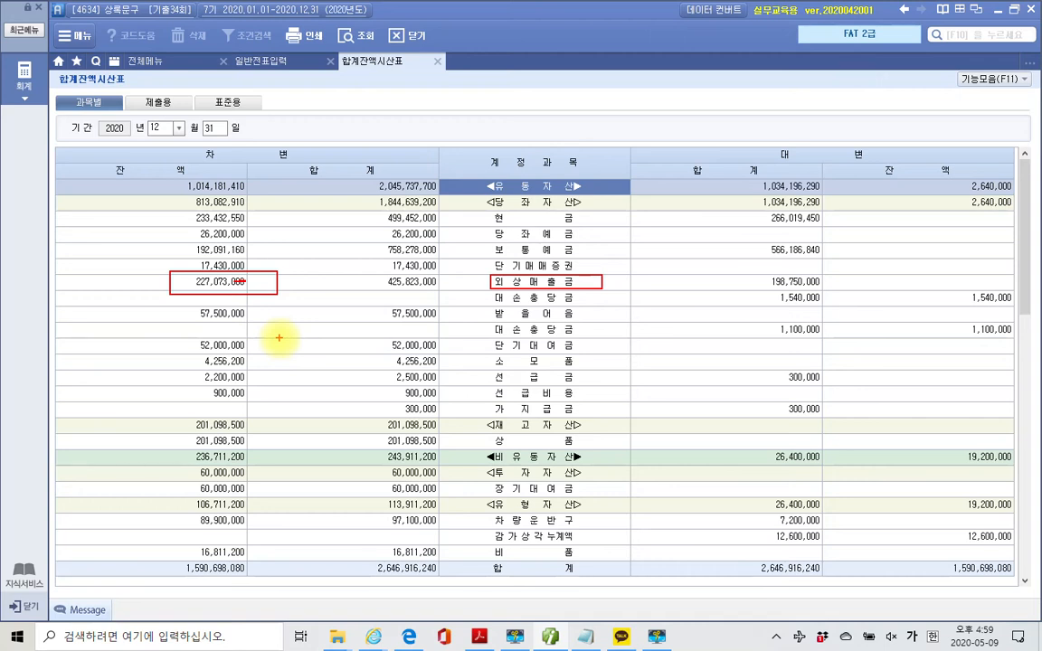
{"action": "mouse_move", "coordinate": [478, 305]}
{"action": "left_mouse_down"}
{"action": "mouse_move", "coordinate": [589, 310]}
{"action": "mouse_move", "coordinate": [637, 272]}
{"action": "left_mouse_up"}
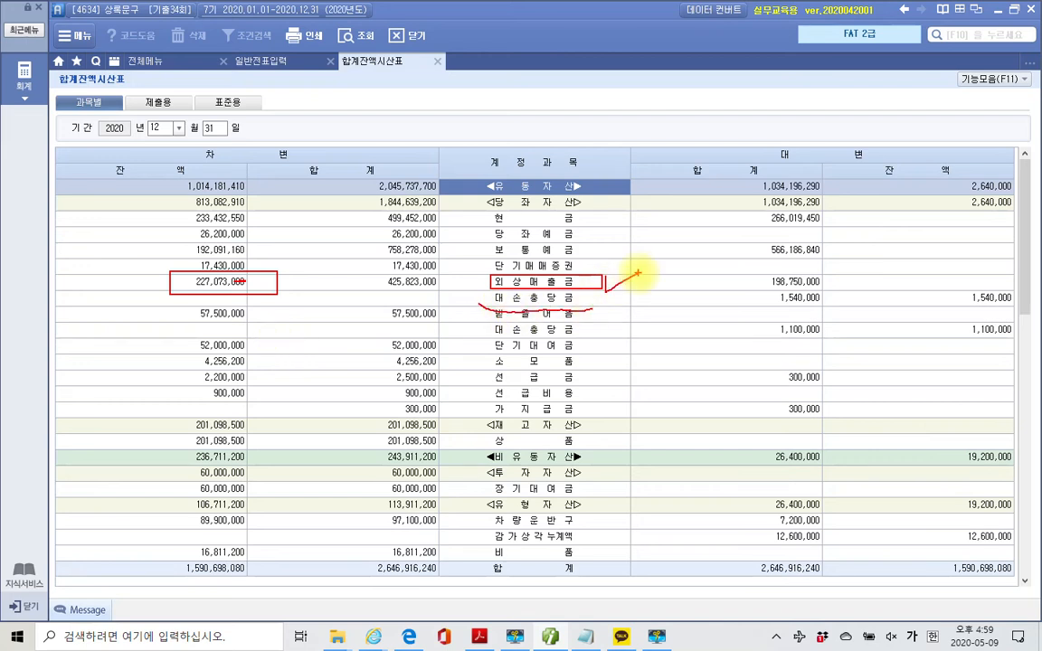
{"action": "mouse_move", "coordinate": [981, 316]}
{"action": "left_mouse_down"}
{"action": "mouse_move", "coordinate": [994, 321]}
{"action": "mouse_move", "coordinate": [1000, 268]}
{"action": "mouse_move", "coordinate": [935, 312]}
{"action": "mouse_move", "coordinate": [986, 316]}
{"action": "left_mouse_up"}
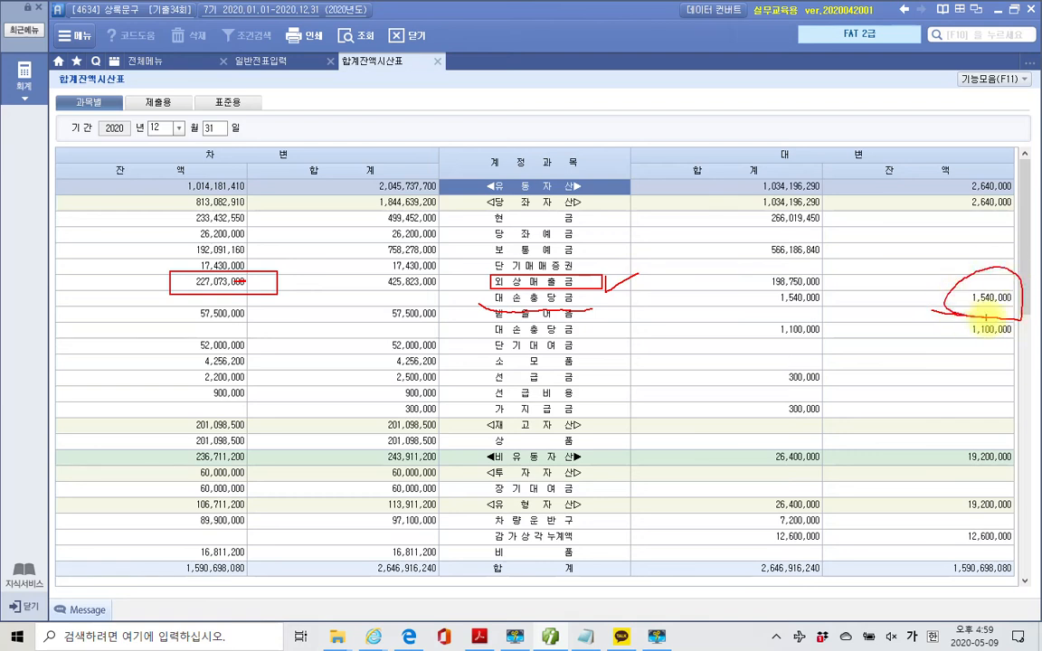
{"action": "left_click_drag", "start_coordinate": [877, 290], "coordinate": [924, 281]}
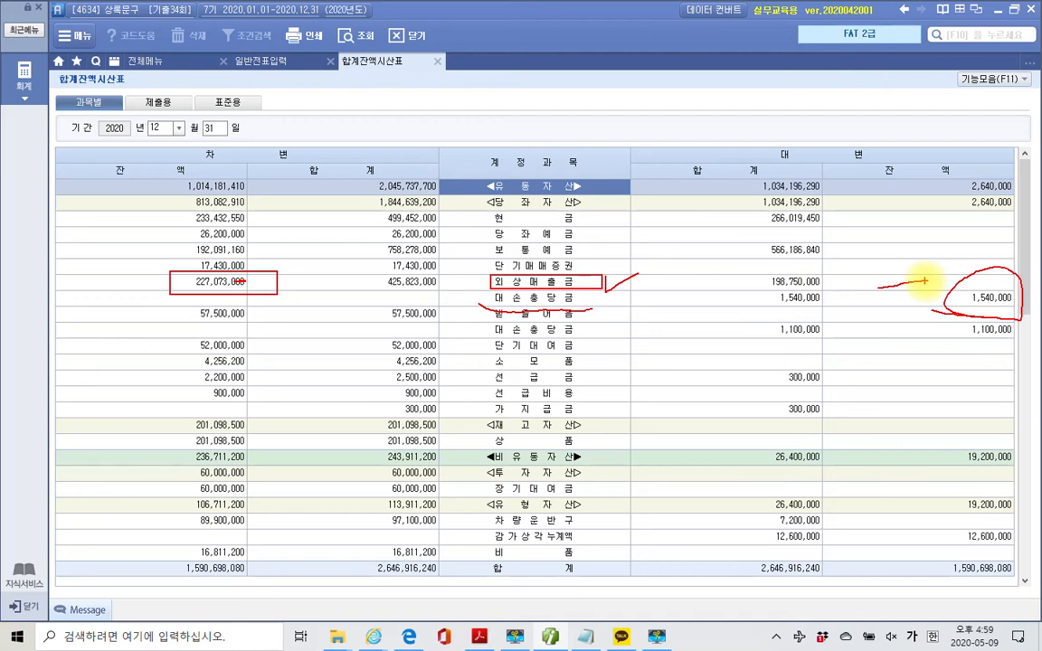
{"action": "mouse_move", "coordinate": [649, 237]}
{"action": "left_mouse_down"}
{"action": "mouse_move", "coordinate": [673, 217]}
{"action": "mouse_move", "coordinate": [660, 269]}
{"action": "mouse_move", "coordinate": [709, 218]}
{"action": "mouse_move", "coordinate": [716, 271]}
{"action": "mouse_move", "coordinate": [774, 297]}
{"action": "mouse_move", "coordinate": [795, 226]}
{"action": "mouse_move", "coordinate": [819, 289]}
{"action": "mouse_move", "coordinate": [926, 218]}
{"action": "left_mouse_up"}
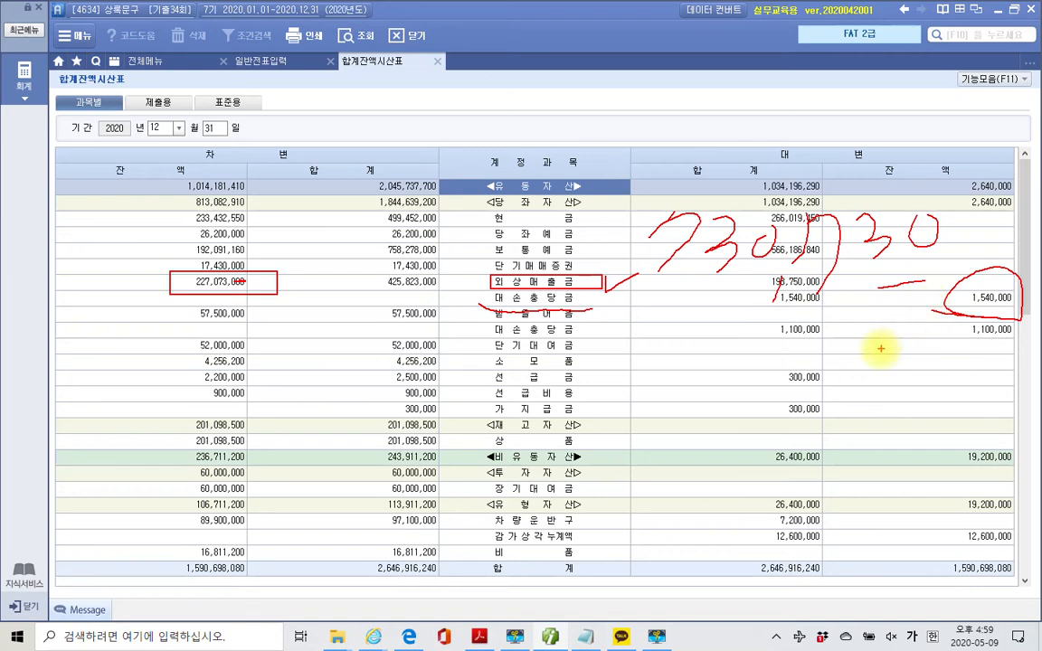
{"action": "key", "text": "Escape"}
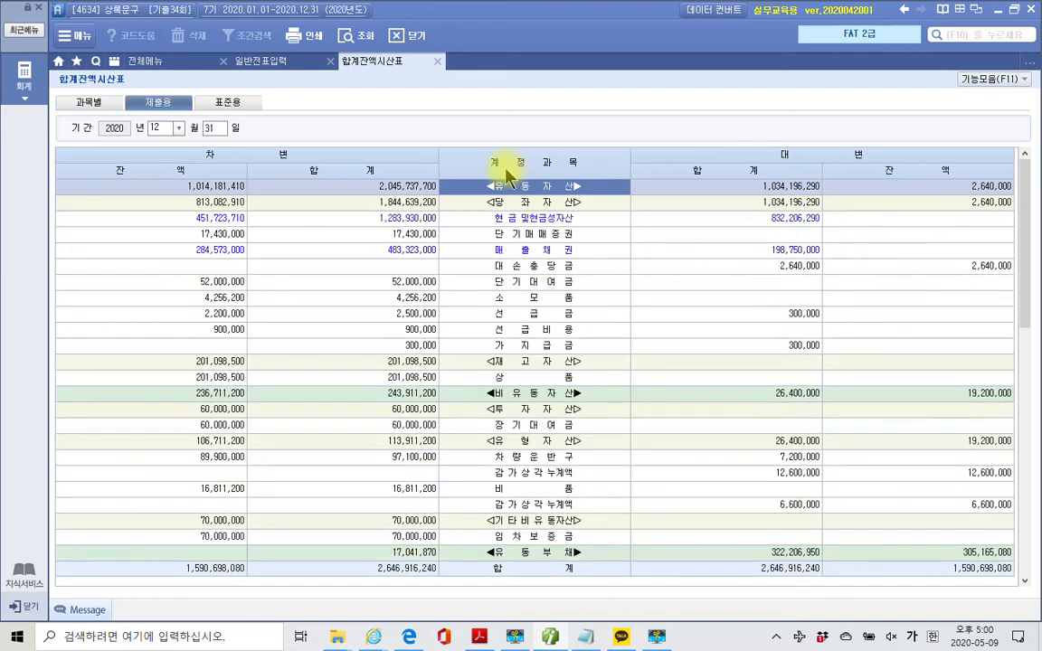
Recheck question 2 in the PDF and close the 합계잔액시산표 and 일반전표입력 screens in the accounting program
{"action": "left_click", "coordinate": [552, 640]}
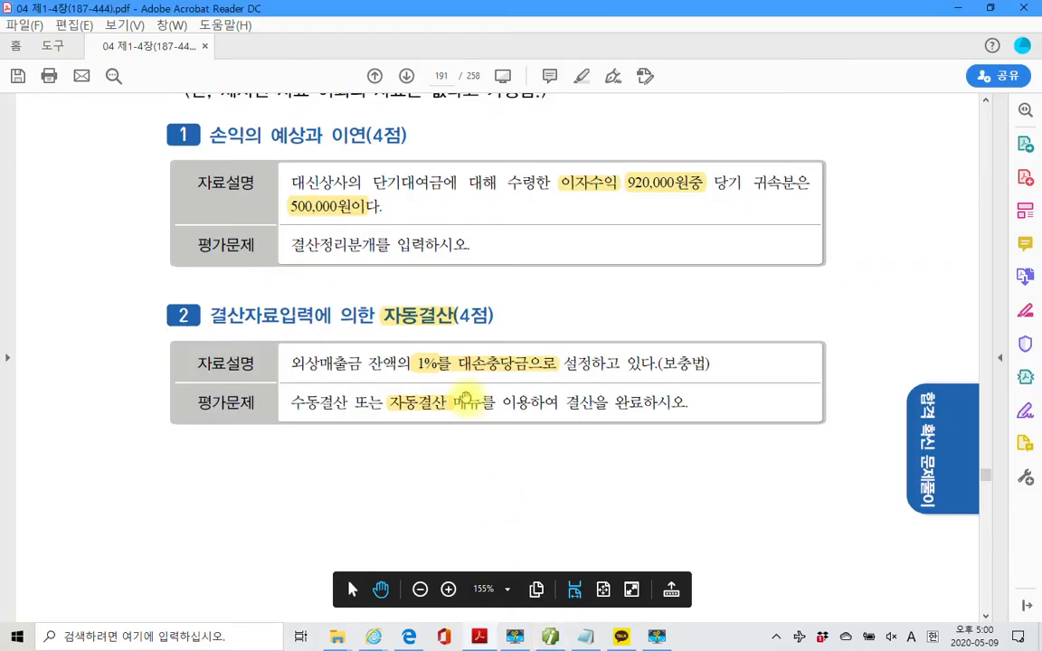
{"action": "left_click", "coordinate": [551, 638]}
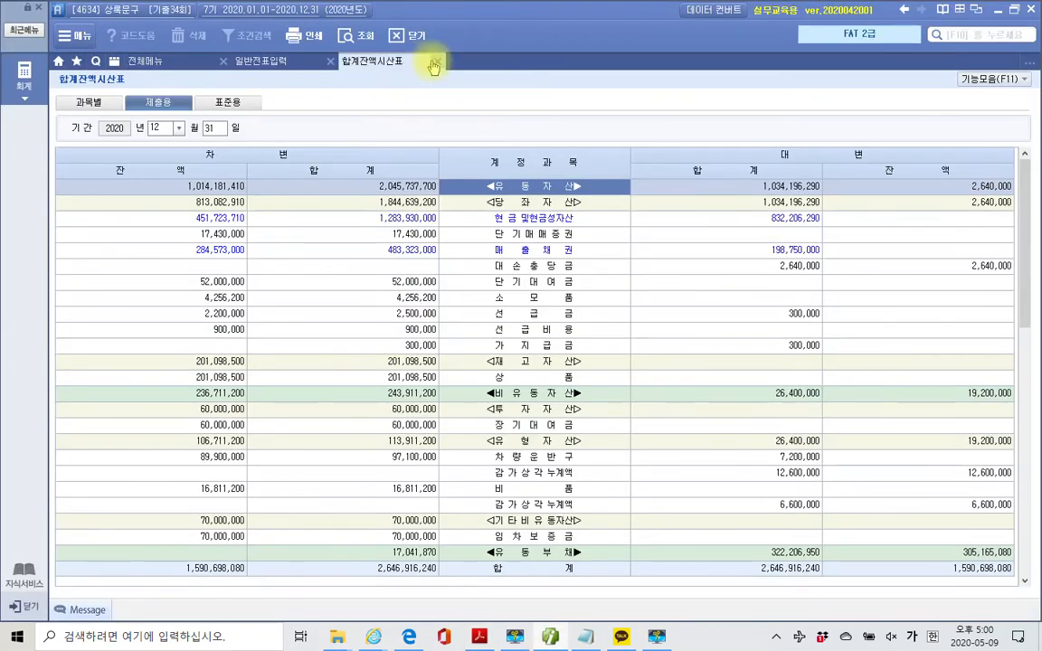
{"action": "left_click", "coordinate": [437, 60]}
{"action": "left_click", "coordinate": [329, 62]}
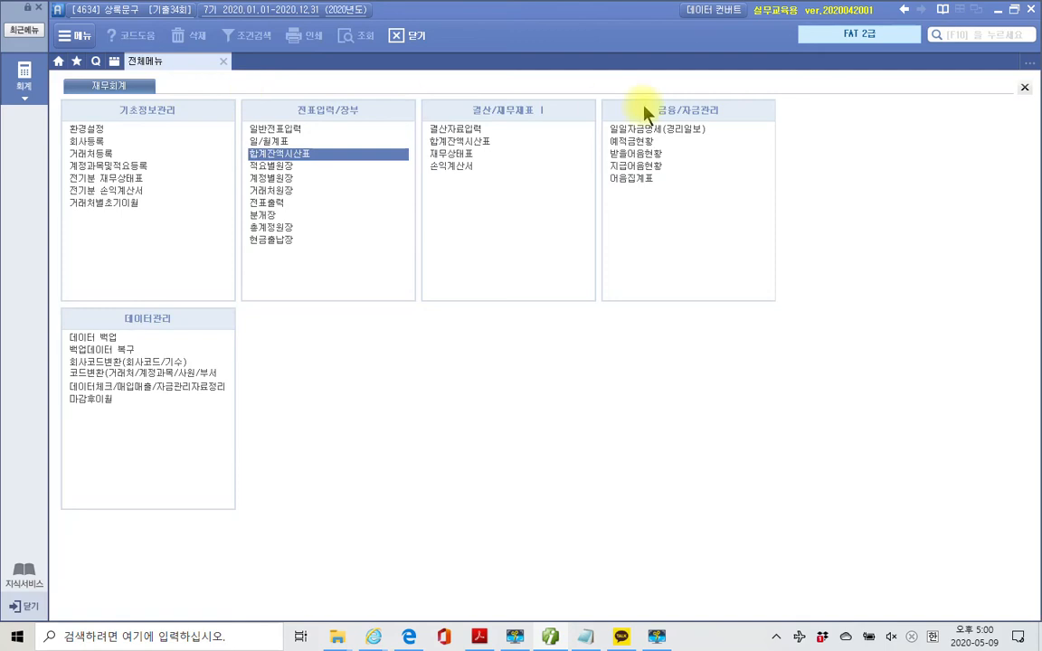
Point out 결산자료입력 under 결산/재무제표 and open it for the closing period from month 01 to month 12
{"action": "mouse_move", "coordinate": [464, 90]}
{"action": "left_mouse_down"}
{"action": "mouse_move", "coordinate": [535, 131]}
{"action": "mouse_move", "coordinate": [580, 124]}
{"action": "mouse_move", "coordinate": [580, 113]}
{"action": "left_mouse_up"}
{"action": "mouse_move", "coordinate": [425, 118]}
{"action": "left_mouse_down"}
{"action": "mouse_move", "coordinate": [466, 136]}
{"action": "mouse_move", "coordinate": [529, 136]}
{"action": "left_mouse_up"}
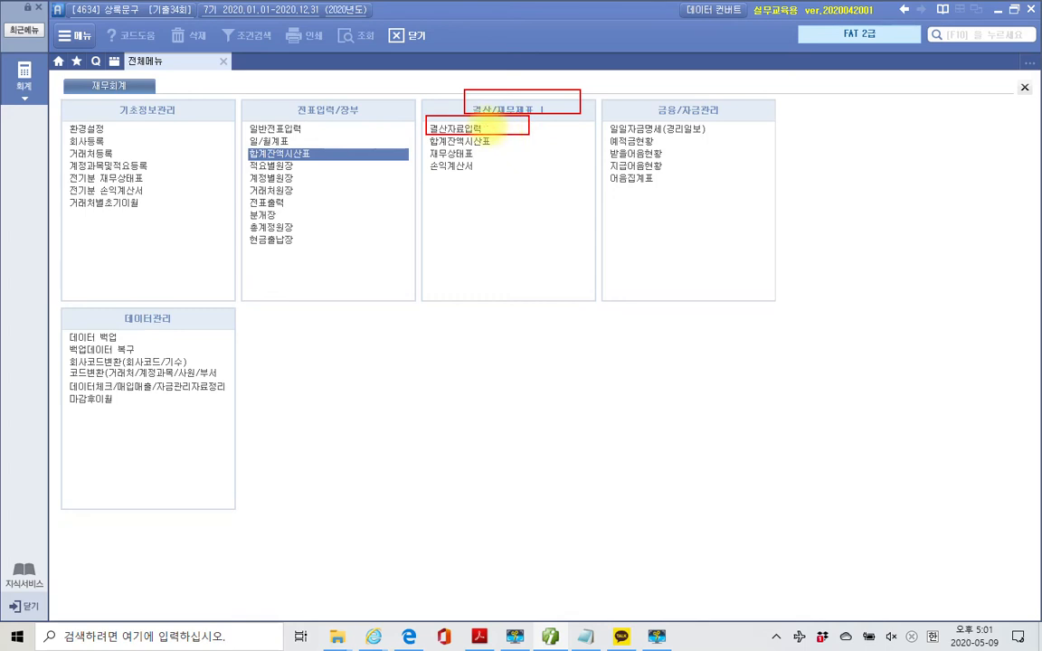
{"action": "key", "text": "Escape"}
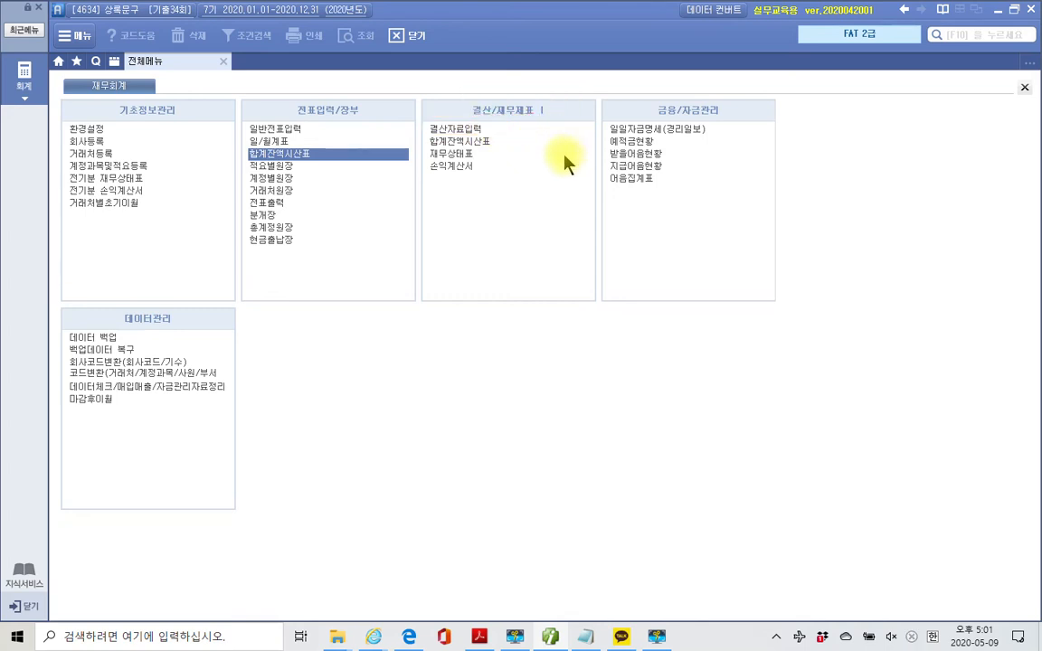
{"action": "left_click", "coordinate": [457, 128]}
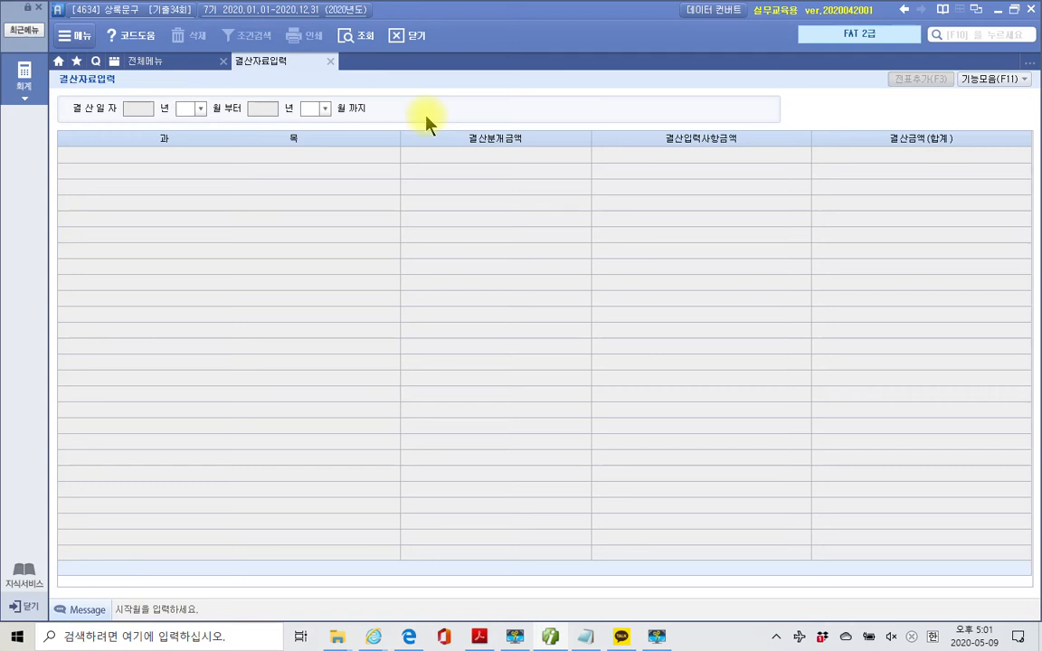
{"action": "type", "text": "1"}
{"action": "key", "text": "Return"}
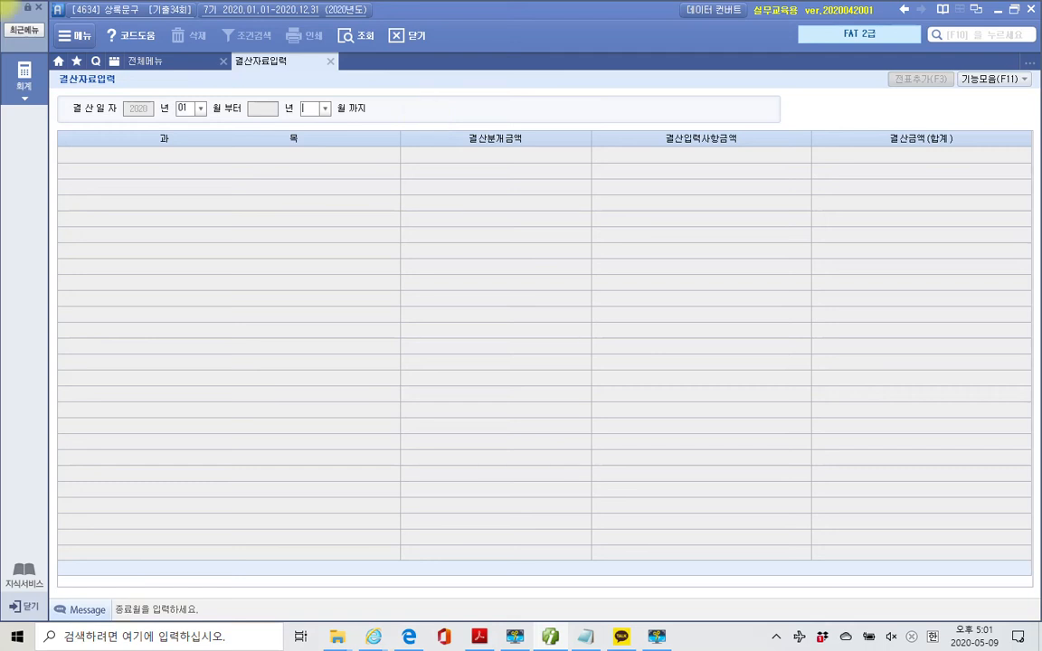
{"action": "type", "text": "12"}
{"action": "key", "text": "Return"}
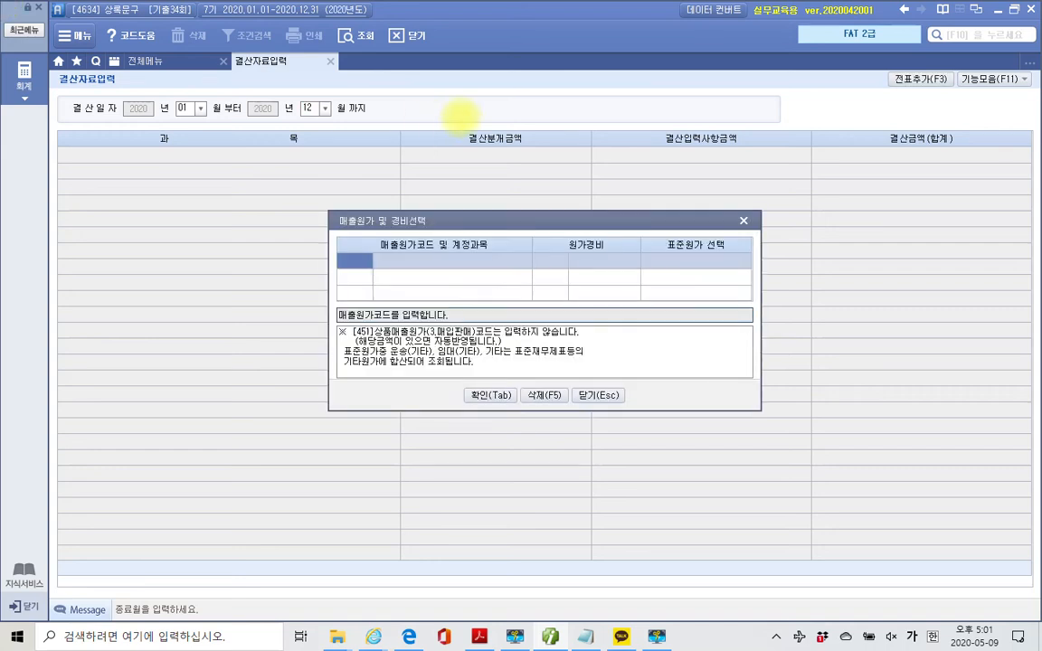
Mark the [451]상품매출원가 note in the 매출원가 및 경비선택 dialog and confirm the dialog without entering a code
{"action": "left_click_drag", "start_coordinate": [327, 211], "coordinate": [454, 229]}
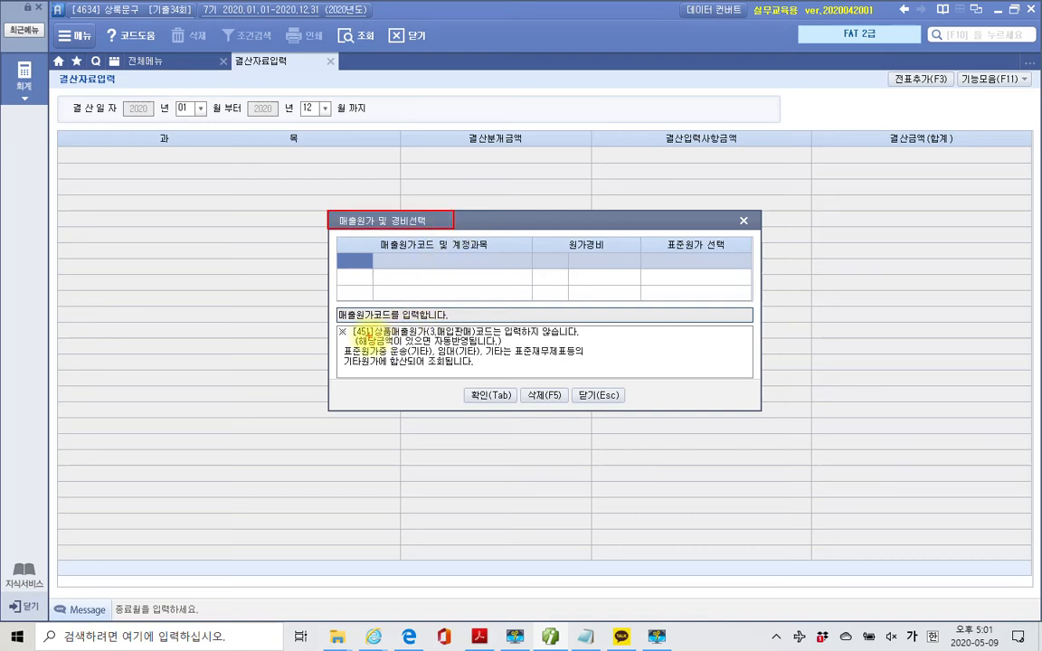
{"action": "left_click_drag", "start_coordinate": [349, 323], "coordinate": [429, 339]}
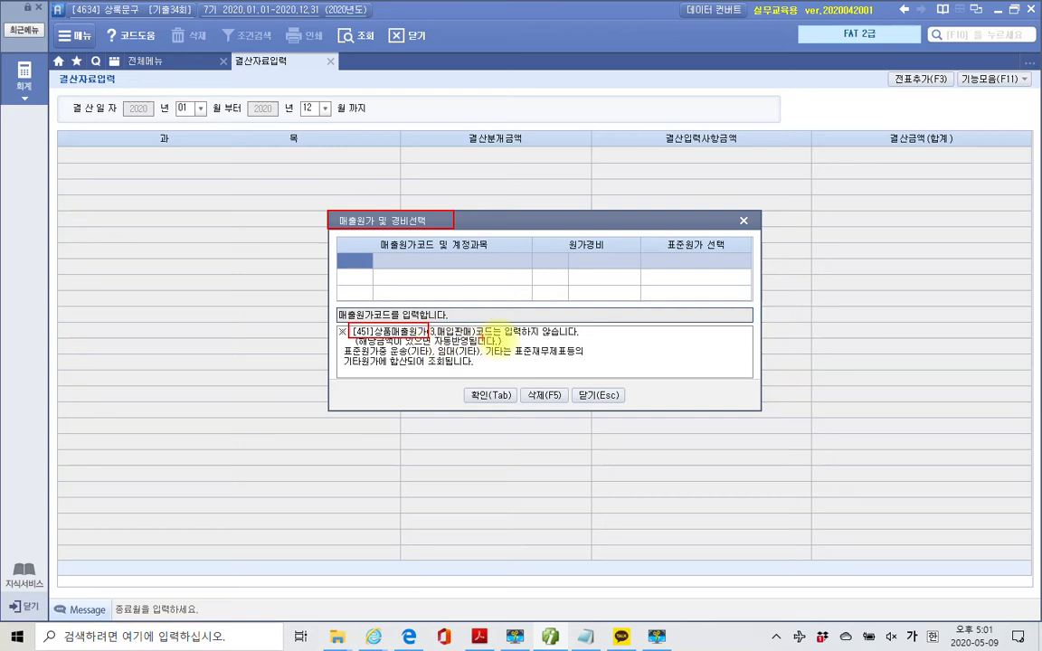
{"action": "left_click_drag", "start_coordinate": [504, 338], "coordinate": [603, 338]}
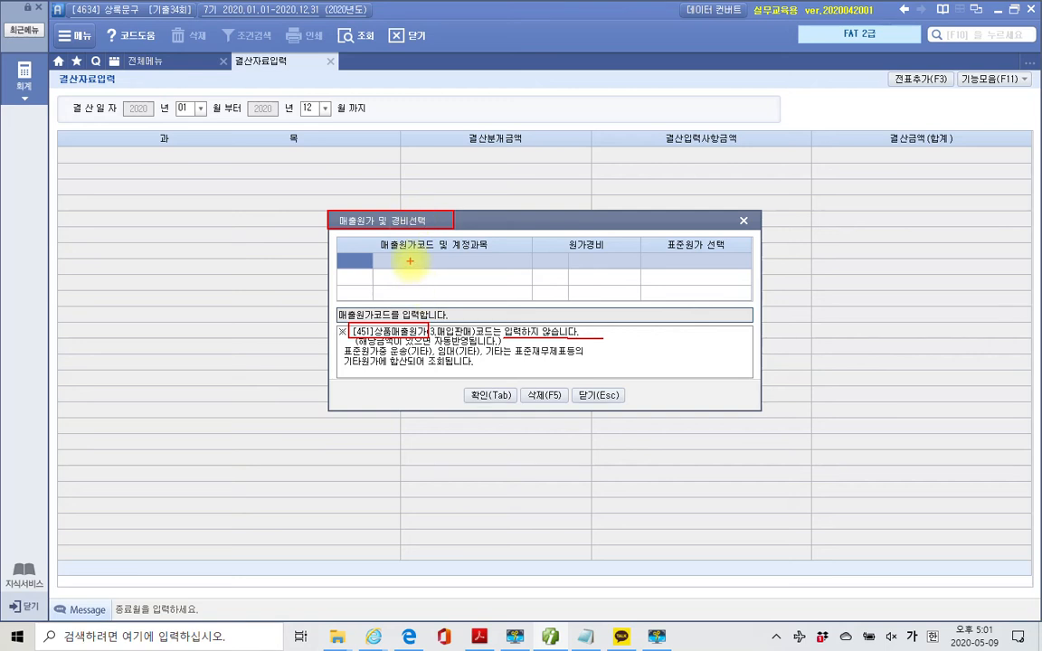
{"action": "mouse_move", "coordinate": [486, 382]}
{"action": "left_mouse_down"}
{"action": "mouse_move", "coordinate": [457, 395]}
{"action": "mouse_move", "coordinate": [475, 384]}
{"action": "left_mouse_up"}
{"action": "key", "text": "Escape"}
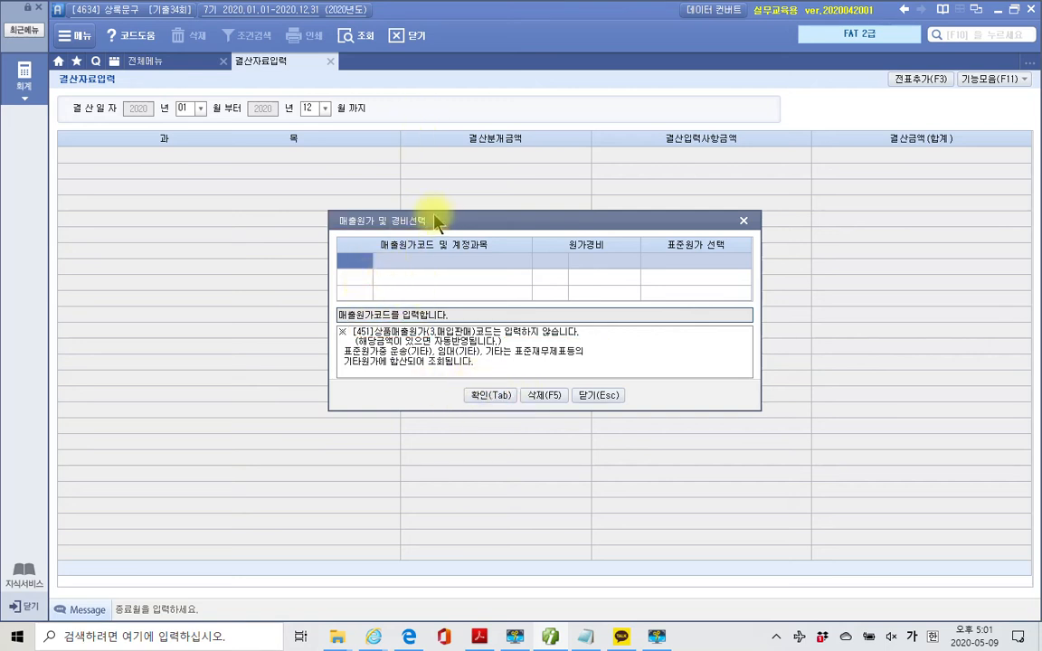
{"action": "left_click", "coordinate": [486, 390]}
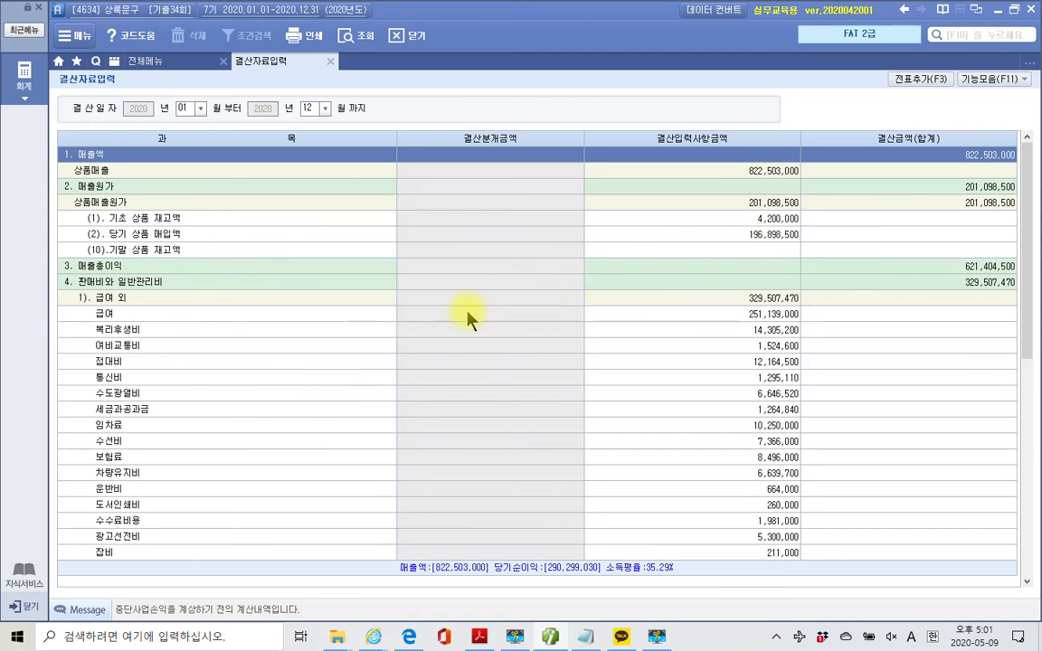
Enter 730,730 as the 결산입력사항금액 for 외상매출금 under 대손상각
{"action": "scroll", "coordinate": [459, 317], "scroll_direction": "down", "scroll_amount": 3}
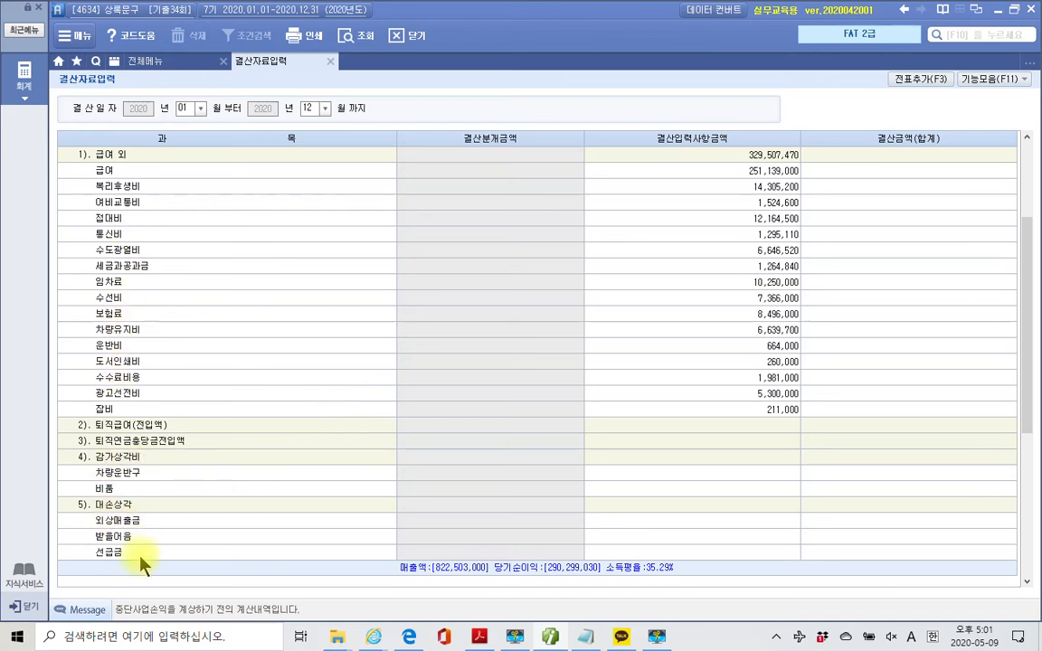
{"action": "left_click", "coordinate": [474, 521]}
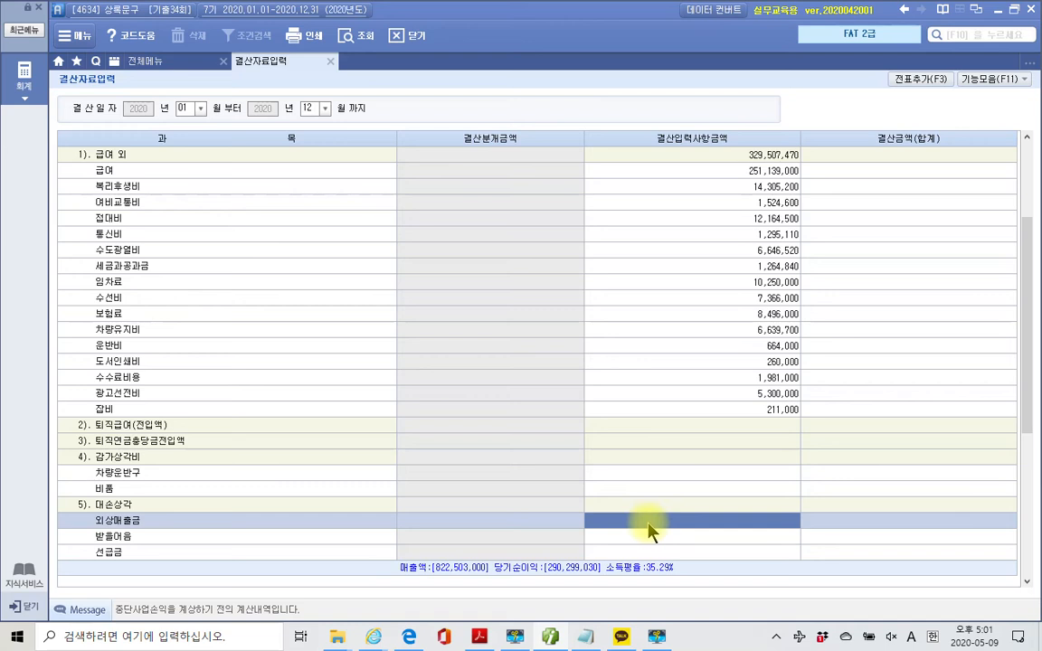
{"action": "type", "text": "7"}
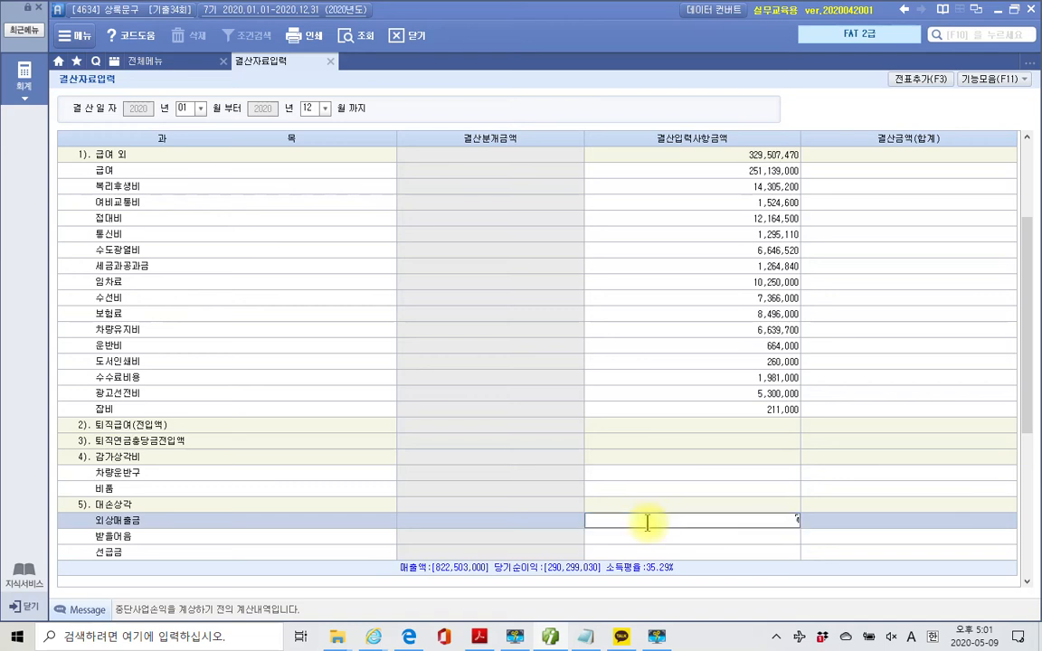
{"action": "type", "text": "300730,730"}
{"action": "key", "text": "Return"}
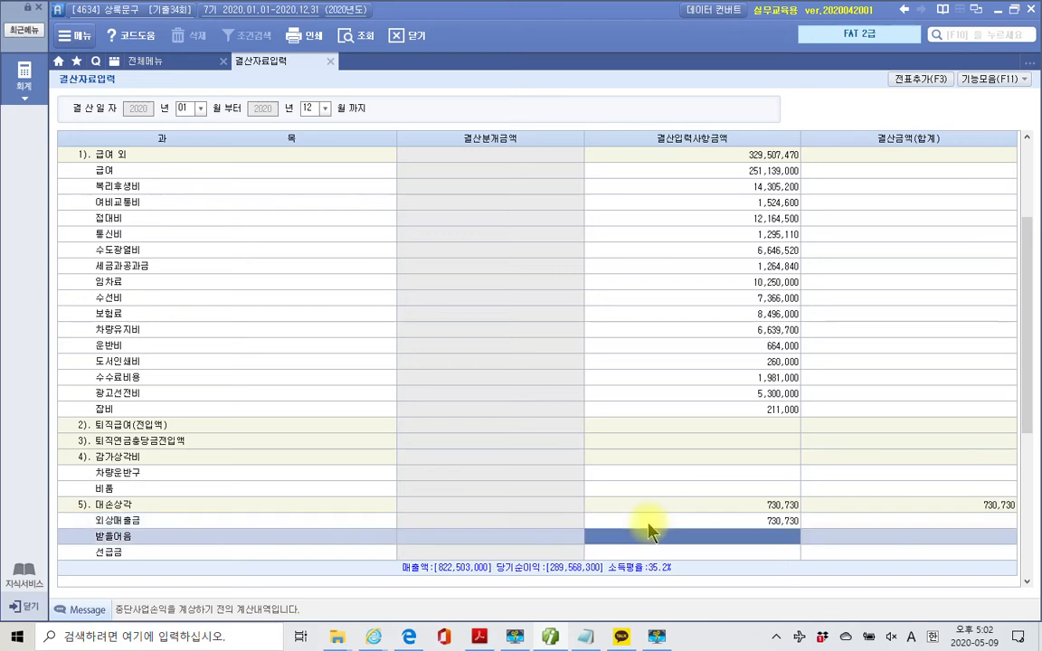
{"action": "key", "text": "Up"}
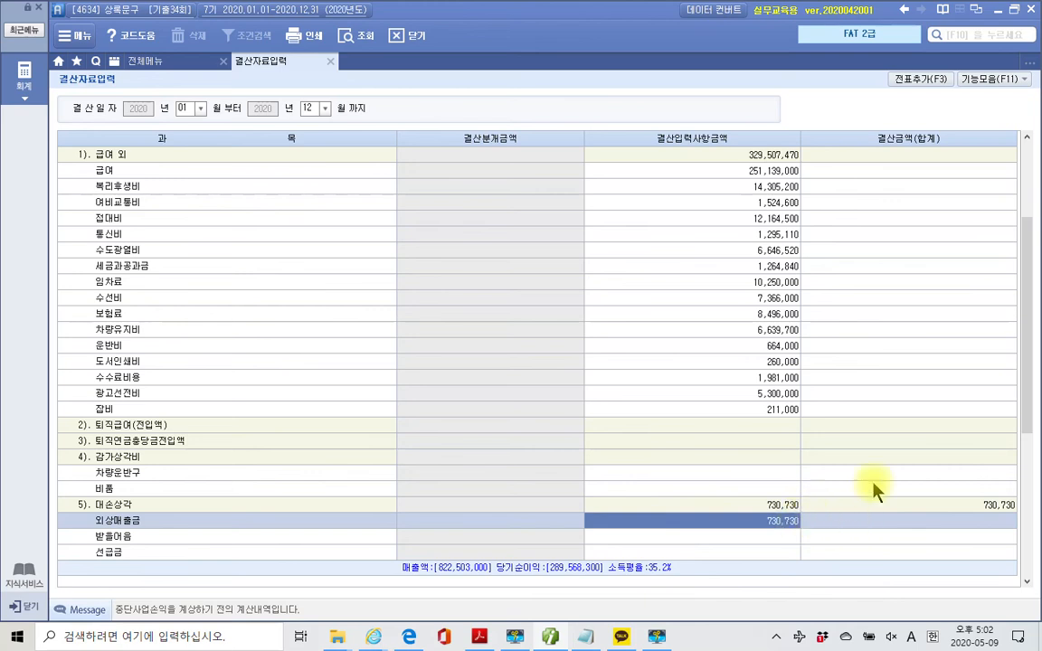
Mark the 전표추가 command and use it to add the 결산분개 to the 일반전표
{"action": "left_click_drag", "start_coordinate": [876, 46], "coordinate": [942, 138]}
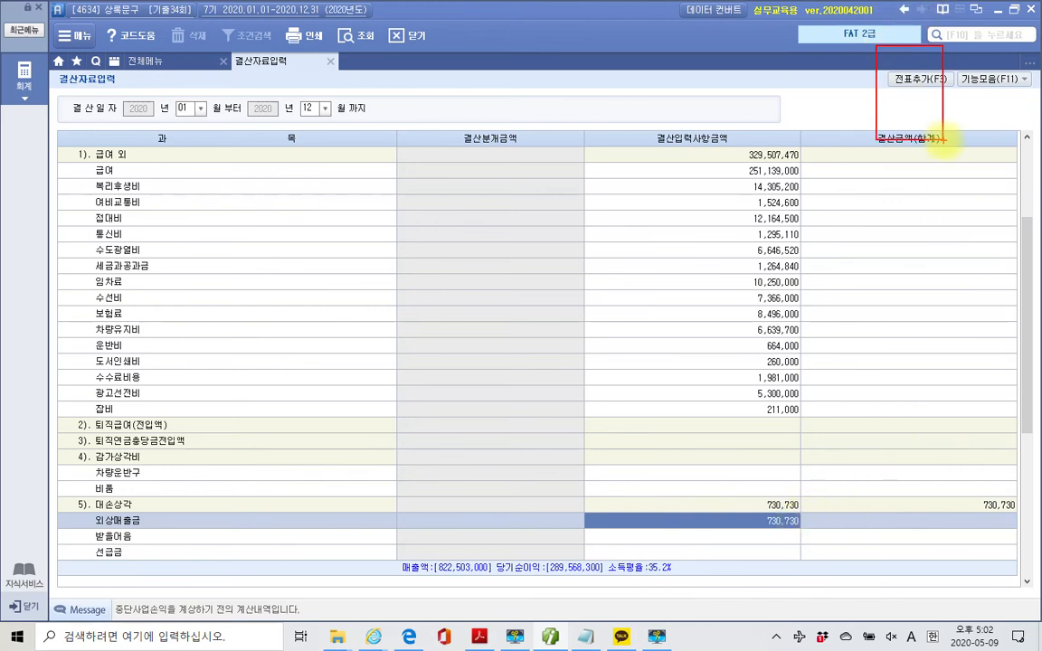
{"action": "left_click_drag", "start_coordinate": [913, 52], "coordinate": [909, 114]}
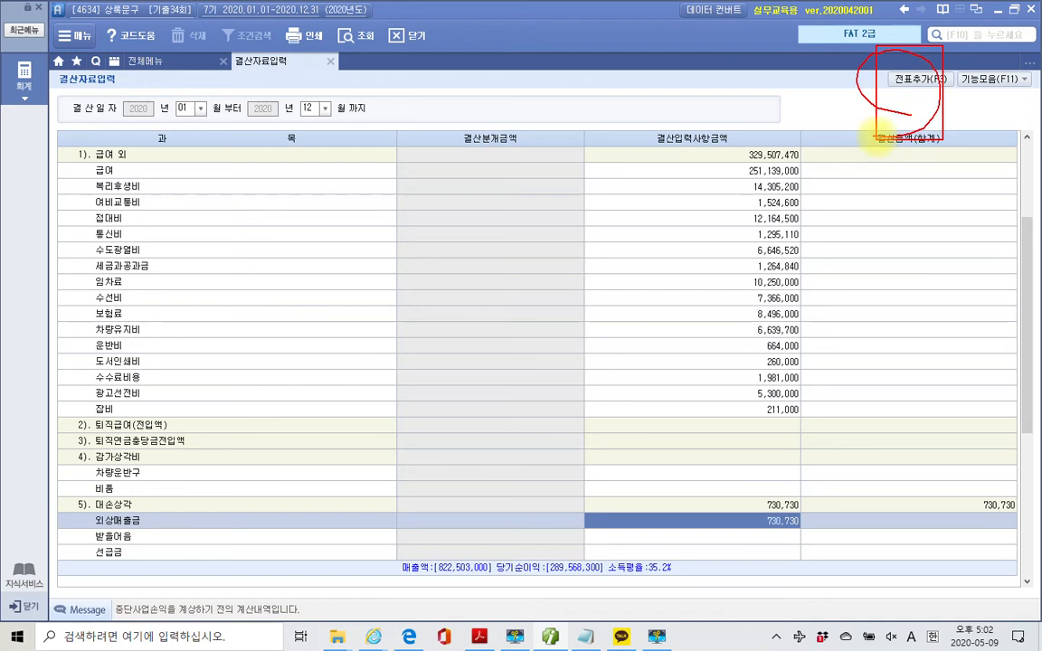
{"action": "left_click", "coordinate": [919, 79]}
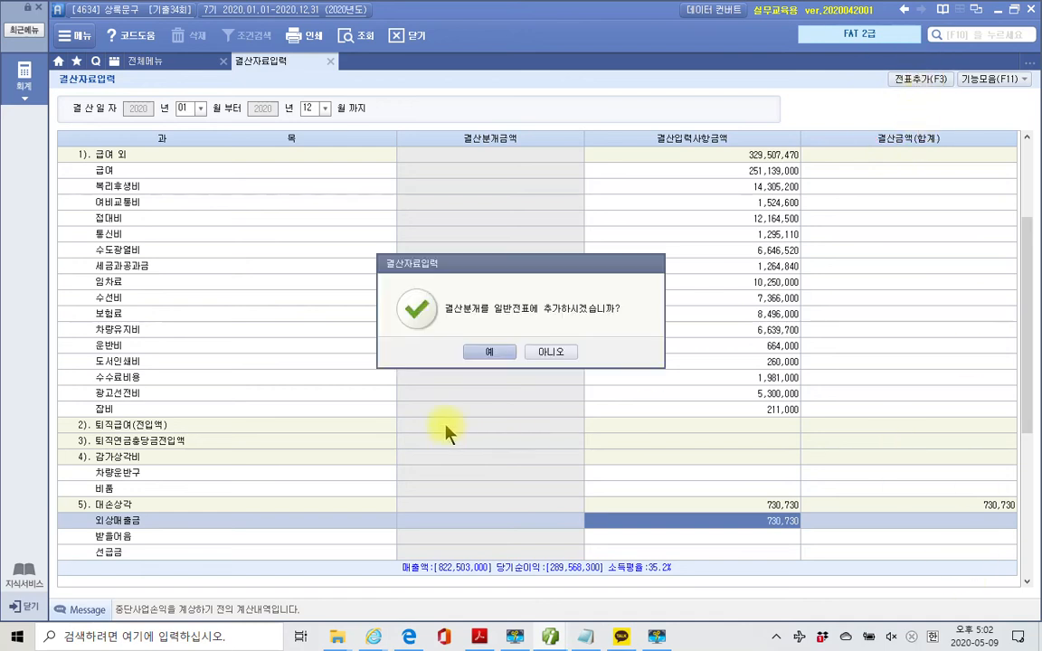
{"action": "left_click", "coordinate": [500, 350]}
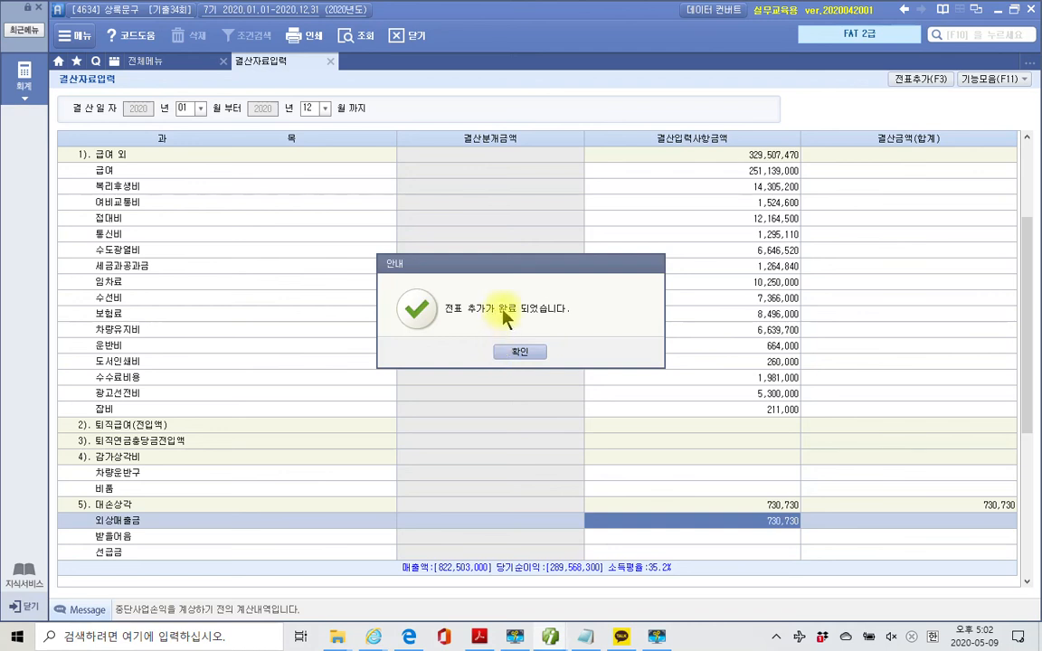
{"action": "left_click", "coordinate": [541, 356]}
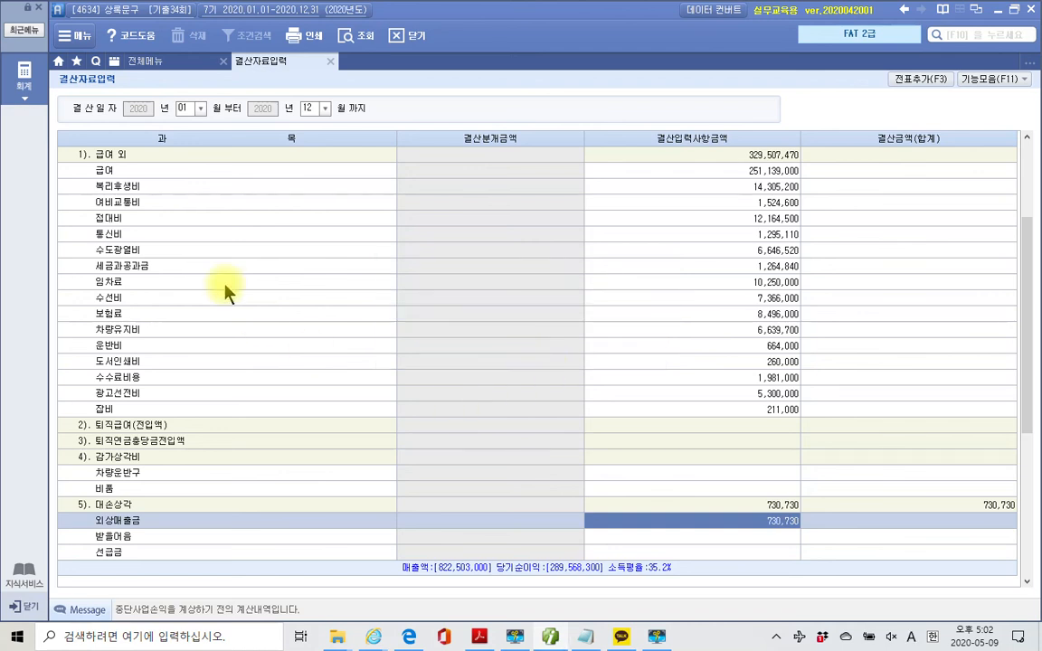
Close 결산자료입력 and open 일반전표입력 for month 12, day 31 to check the added closing entries
{"action": "left_click", "coordinate": [331, 62]}
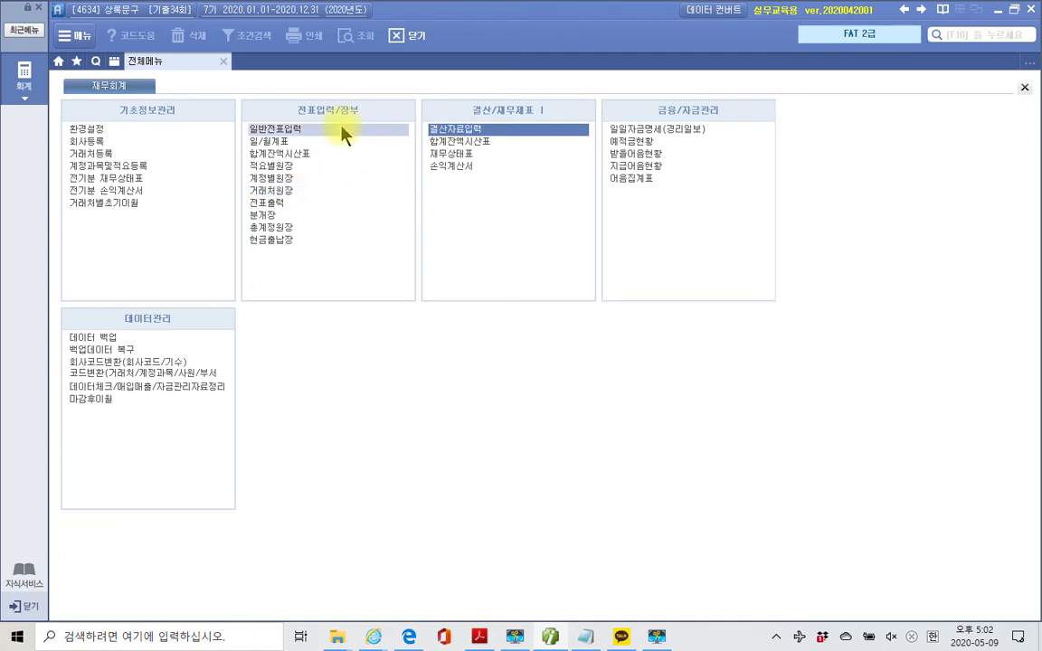
{"action": "left_click", "coordinate": [284, 130]}
{"action": "type", "text": "12"}
{"action": "key", "text": "Return"}
{"action": "type", "text": "31"}
{"action": "key", "text": "Return"}
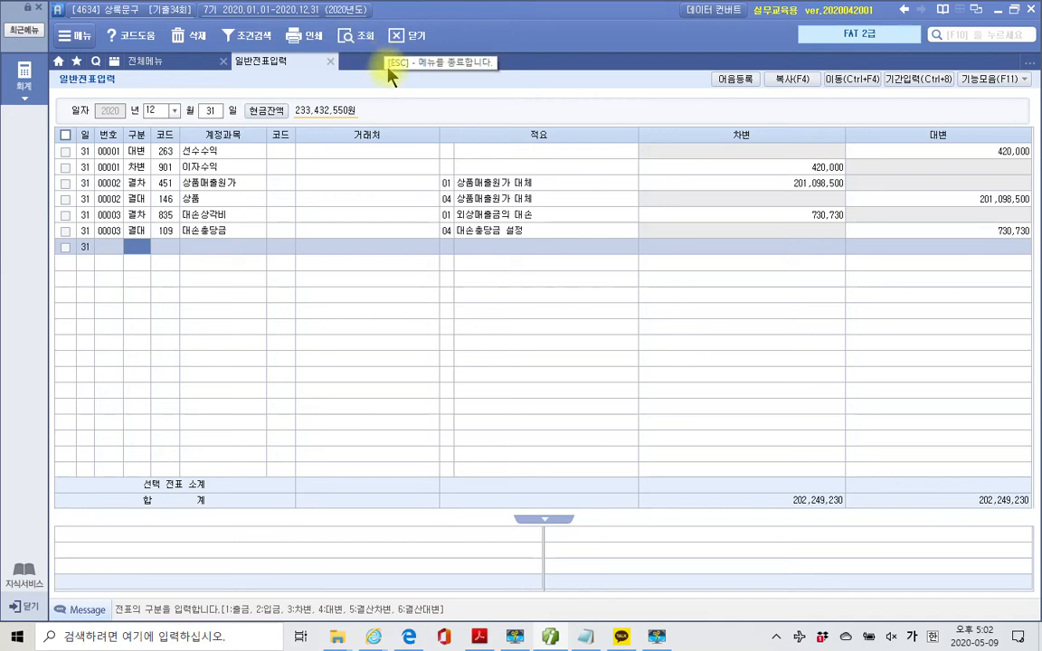
Mark the 대손상각비 and 대손충당금 closing entries, clear the marks, and select the 상품매출원가 entry to view its 결산분개
{"action": "mouse_move", "coordinate": [48, 207]}
{"action": "left_mouse_down"}
{"action": "mouse_move", "coordinate": [60, 226]}
{"action": "mouse_move", "coordinate": [575, 251]}
{"action": "mouse_move", "coordinate": [1038, 237]}
{"action": "left_mouse_up"}
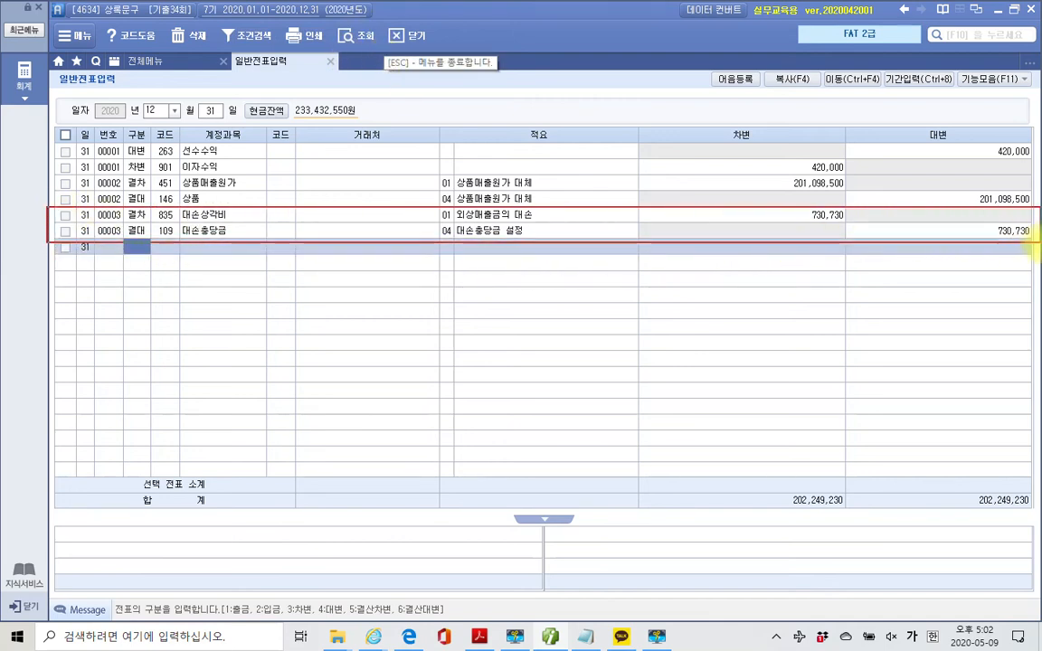
{"action": "left_click_drag", "start_coordinate": [156, 223], "coordinate": [226, 222]}
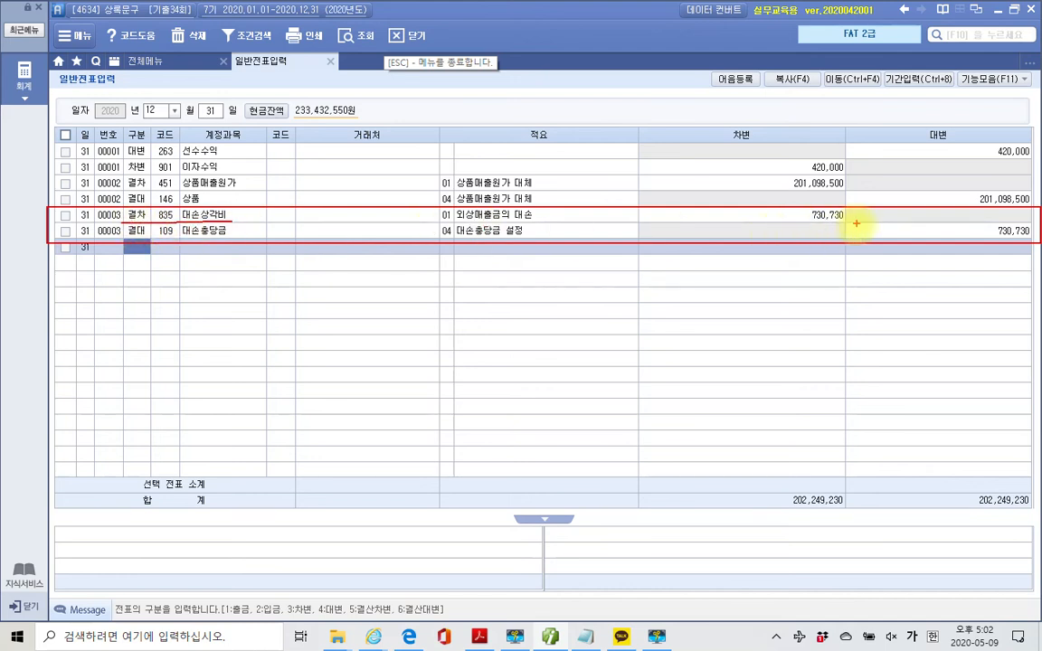
{"action": "left_click_drag", "start_coordinate": [119, 237], "coordinate": [257, 237]}
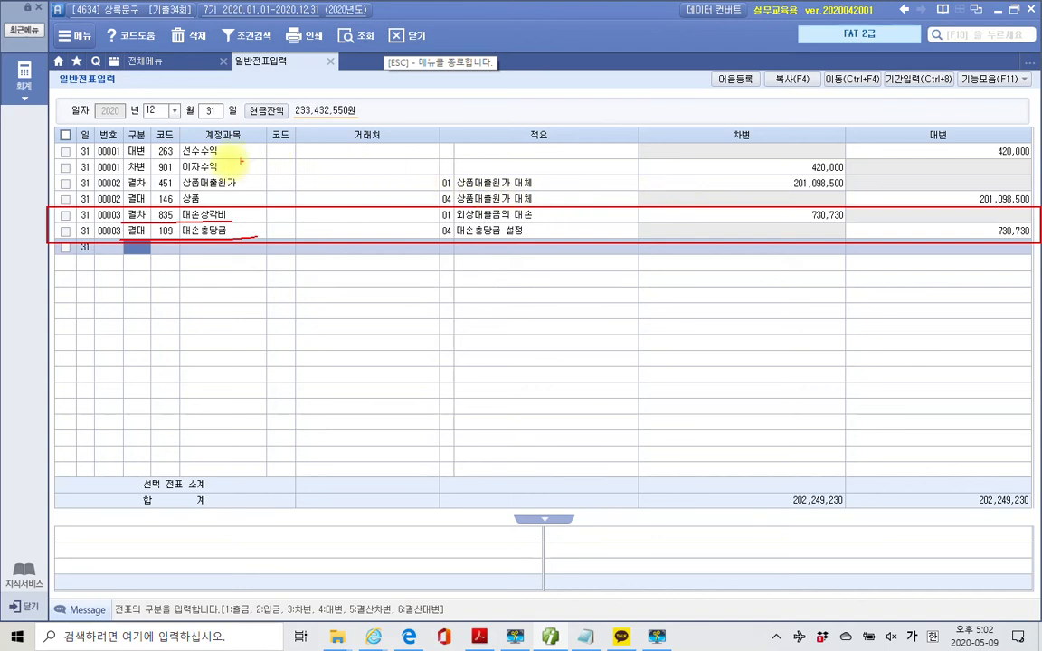
{"action": "left_click_drag", "start_coordinate": [82, 179], "coordinate": [80, 191]}
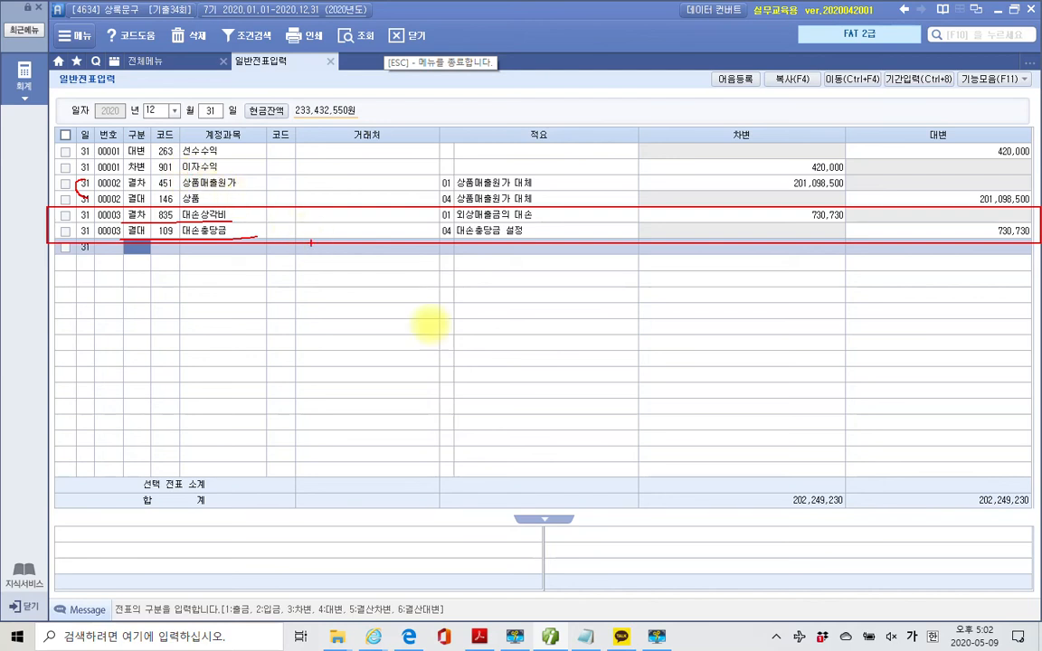
{"action": "key", "text": "Escape"}
{"action": "left_click", "coordinate": [231, 186]}
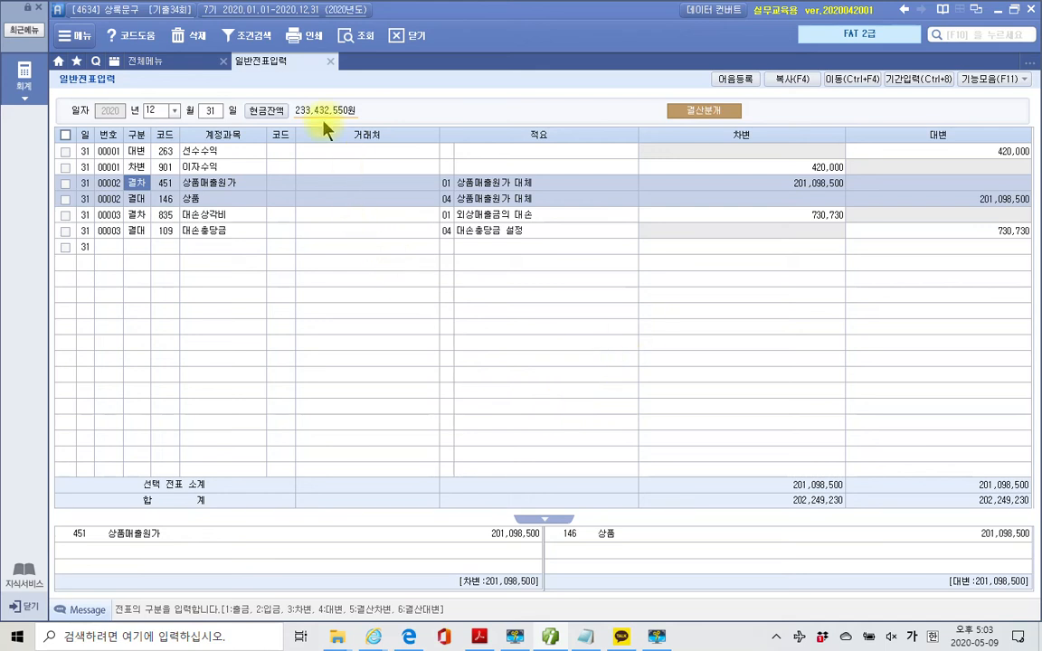
Close 일반전표입력 and switch to the PDF in Adobe Acrobat Reader to read the 문제 5 회계정보분석 questions
{"action": "left_click", "coordinate": [330, 65]}
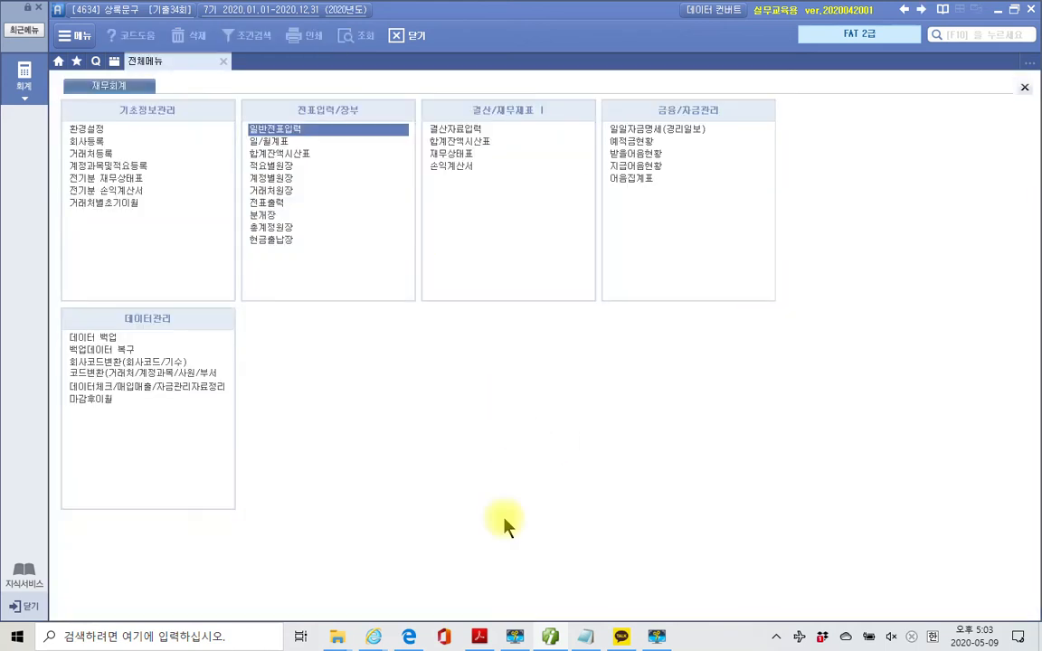
{"action": "left_click", "coordinate": [479, 636]}
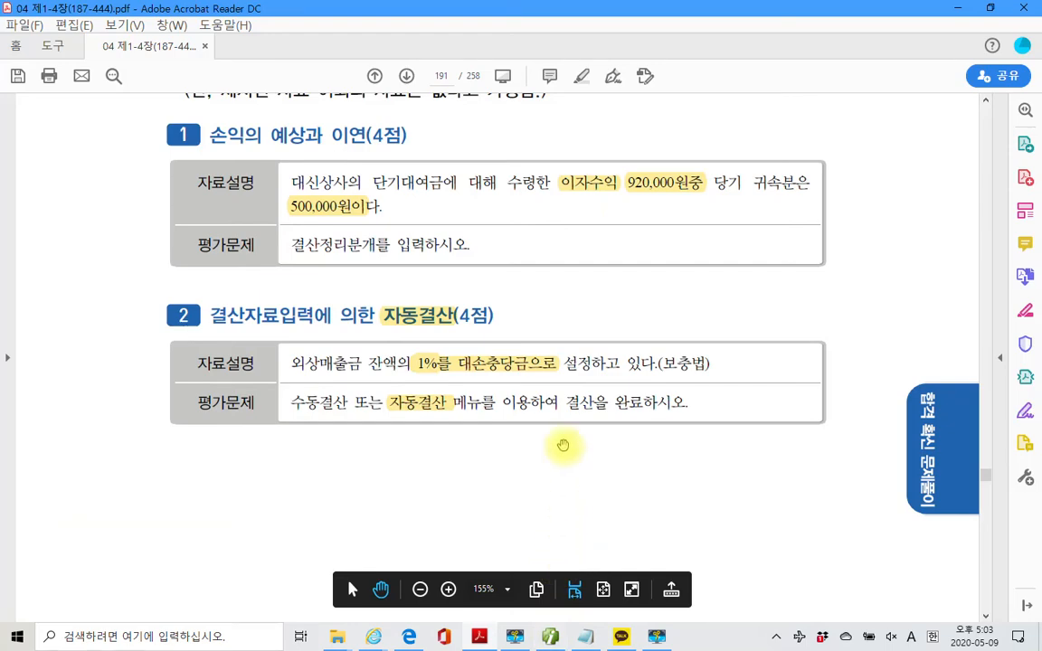
{"action": "scroll", "coordinate": [562, 445], "scroll_direction": "down", "scroll_amount": 5}
{"action": "scroll", "coordinate": [563, 444], "scroll_direction": "down", "scroll_amount": 10}
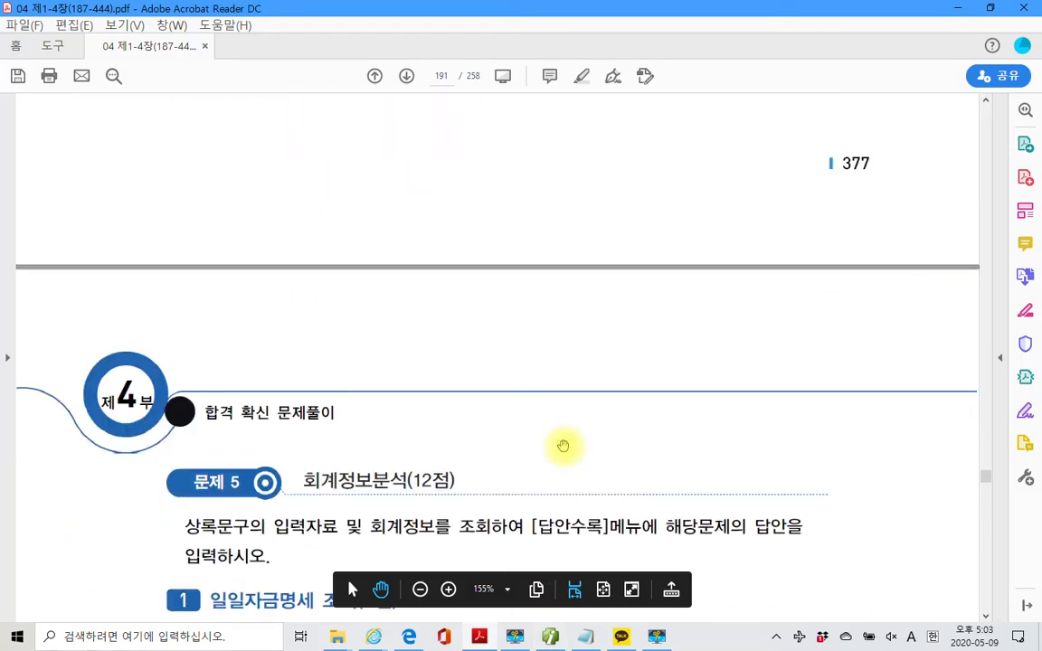
{"action": "scroll", "coordinate": [569, 441], "scroll_direction": "down", "scroll_amount": 1}
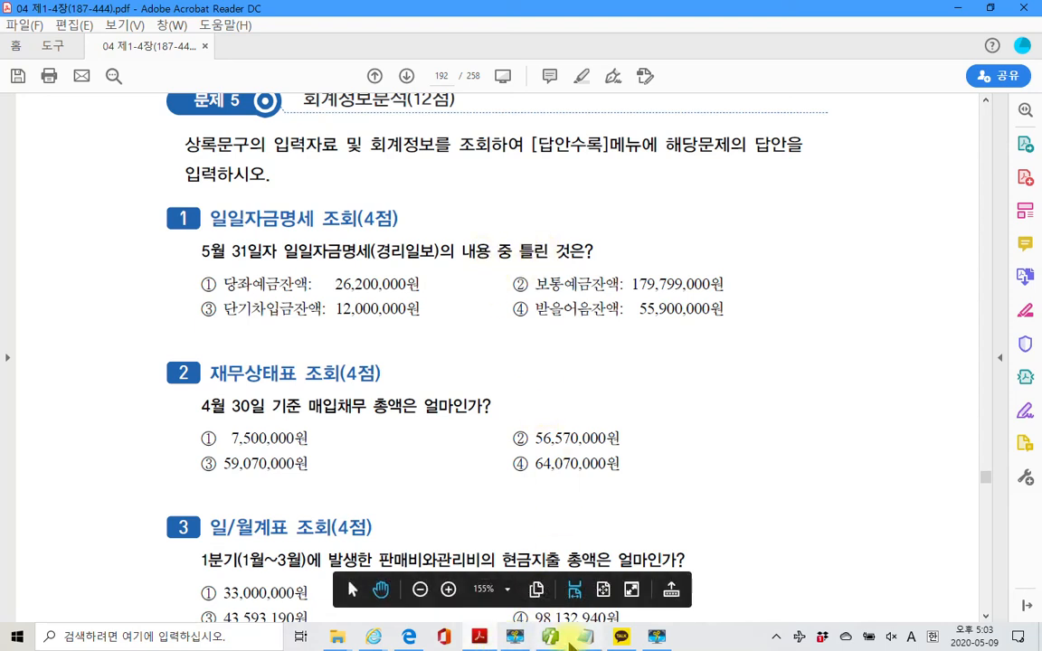
Switch back to the accounting program, mark 금융/자금관리 and its 일일자금명세(경리일보) entry, and clear the marks
{"action": "left_click", "coordinate": [568, 637]}
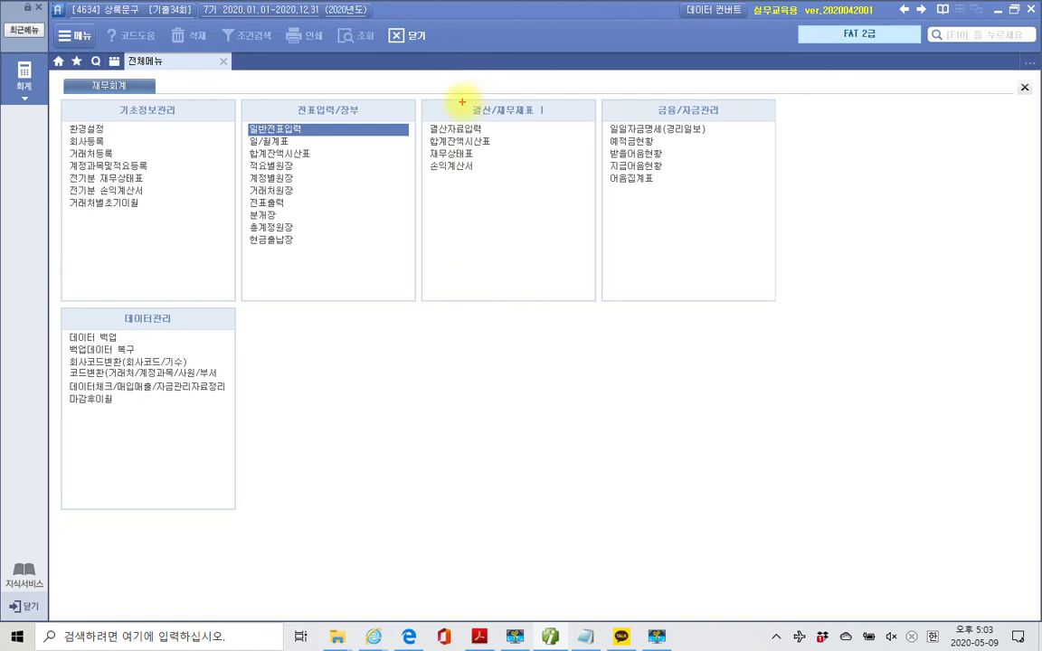
{"action": "left_click_drag", "start_coordinate": [635, 97], "coordinate": [746, 121]}
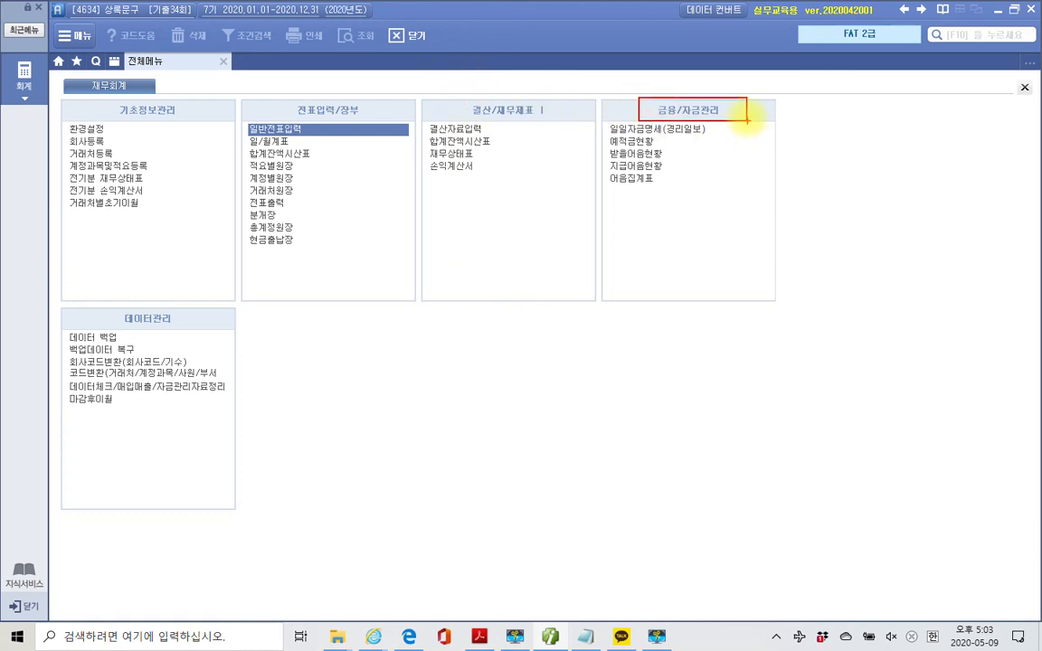
{"action": "mouse_move", "coordinate": [609, 124]}
{"action": "left_mouse_down"}
{"action": "mouse_move", "coordinate": [608, 135]}
{"action": "mouse_move", "coordinate": [712, 129]}
{"action": "mouse_move", "coordinate": [604, 124]}
{"action": "left_mouse_up"}
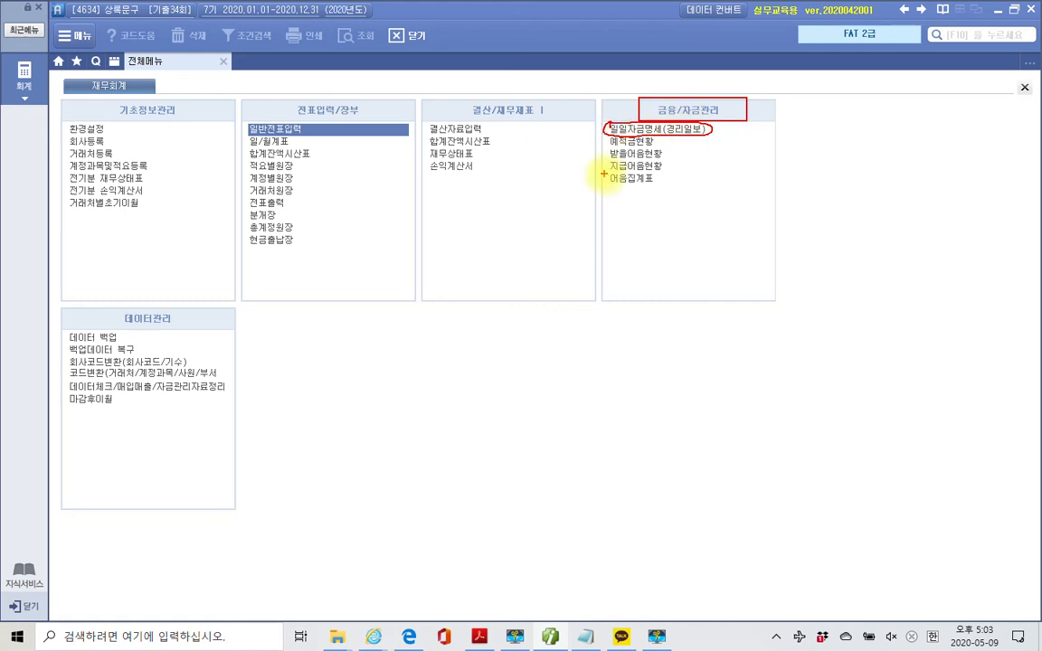
{"action": "key", "text": "Escape"}
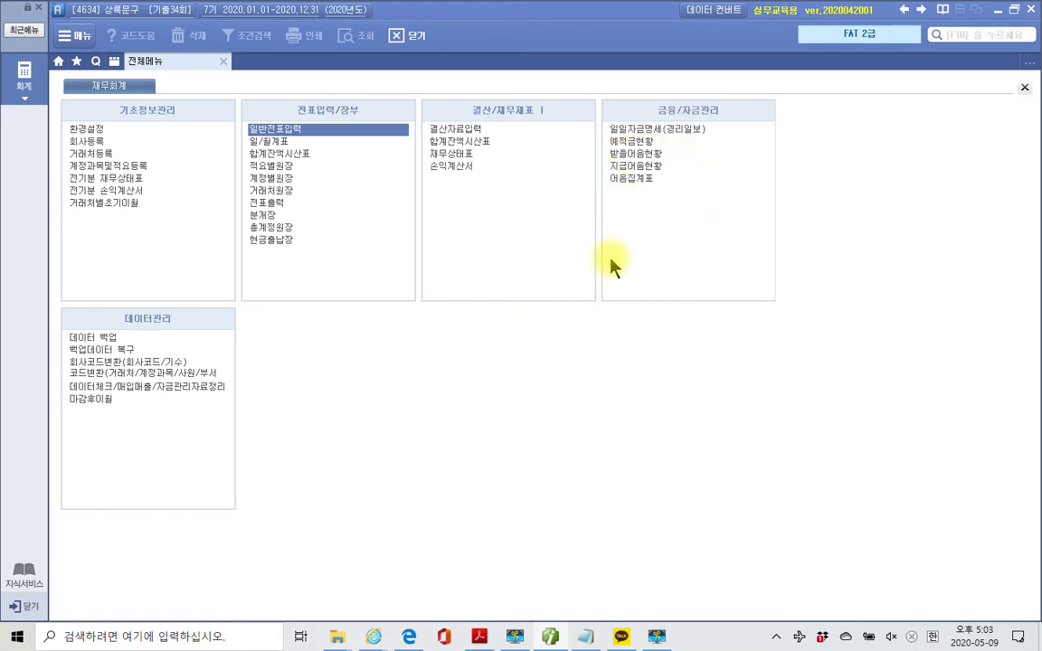
Open 일일자금명세(경리일보) and look up the report for May 31
{"action": "left_click", "coordinate": [633, 129]}
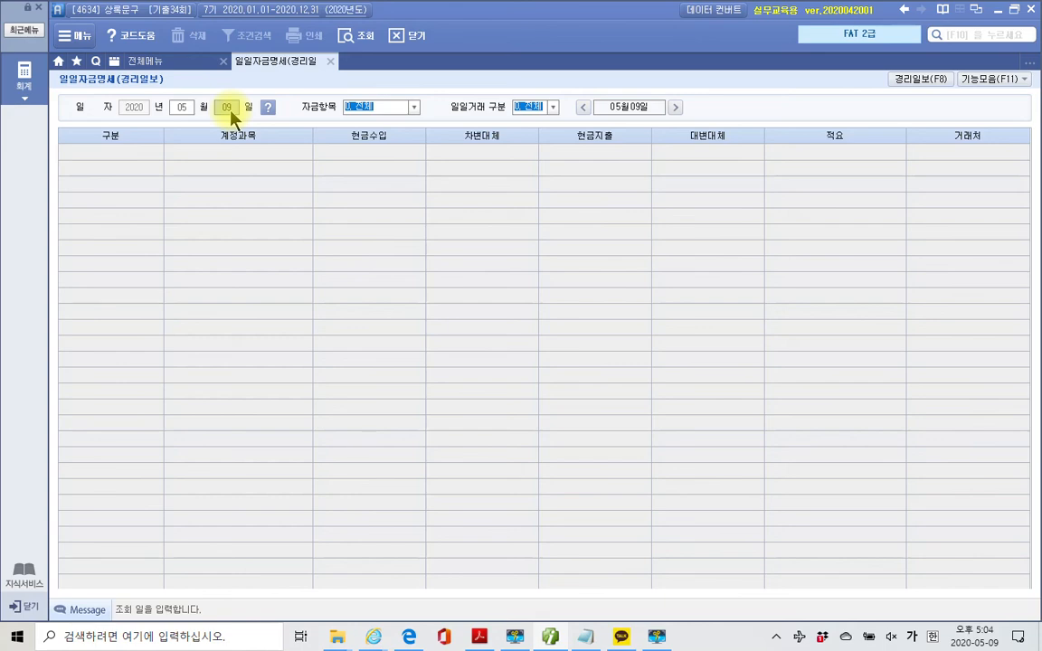
{"action": "type", "text": "31"}
{"action": "key", "text": "Return"}
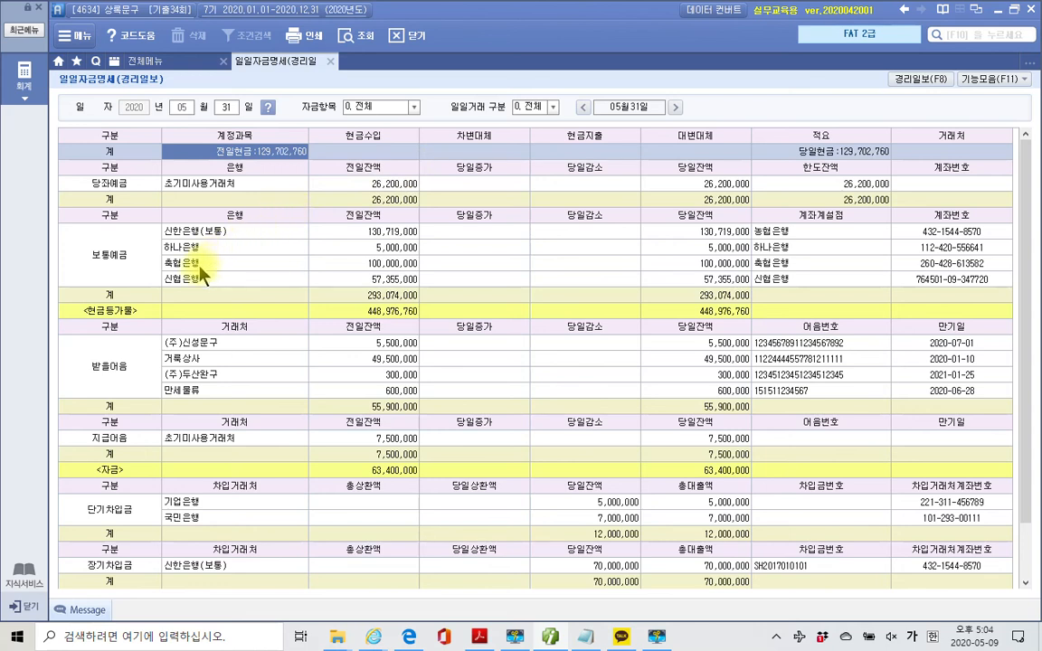
Mark 보통예금 and 당좌예금 and their 당일잔액 amounts in the daily fund report to compare with the answer choices
{"action": "left_click_drag", "start_coordinate": [79, 239], "coordinate": [150, 273]}
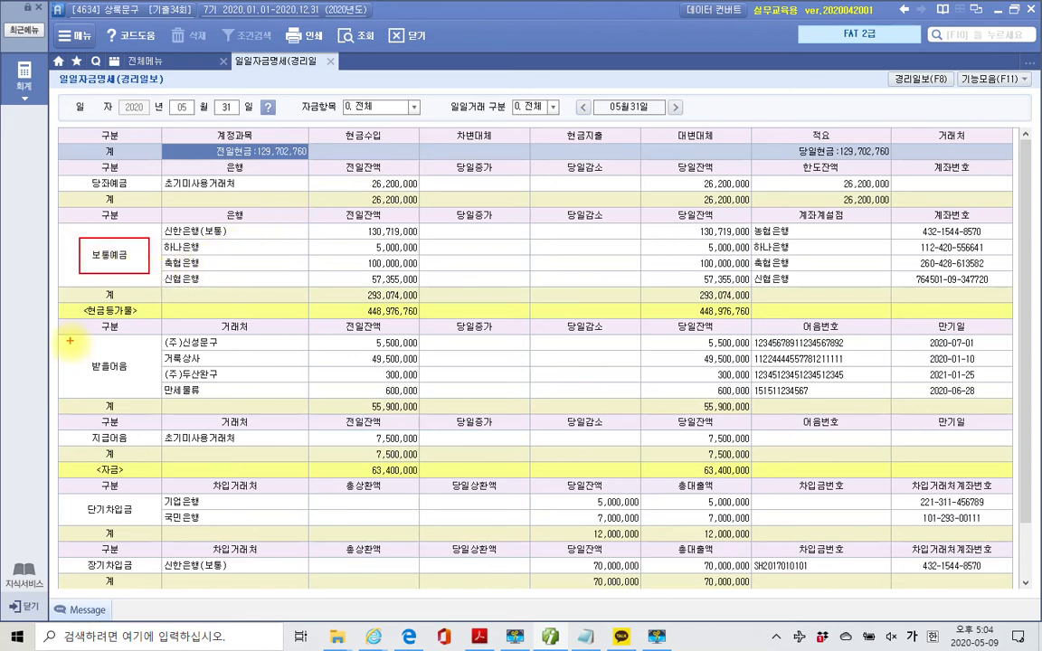
{"action": "left_click_drag", "start_coordinate": [79, 172], "coordinate": [151, 195]}
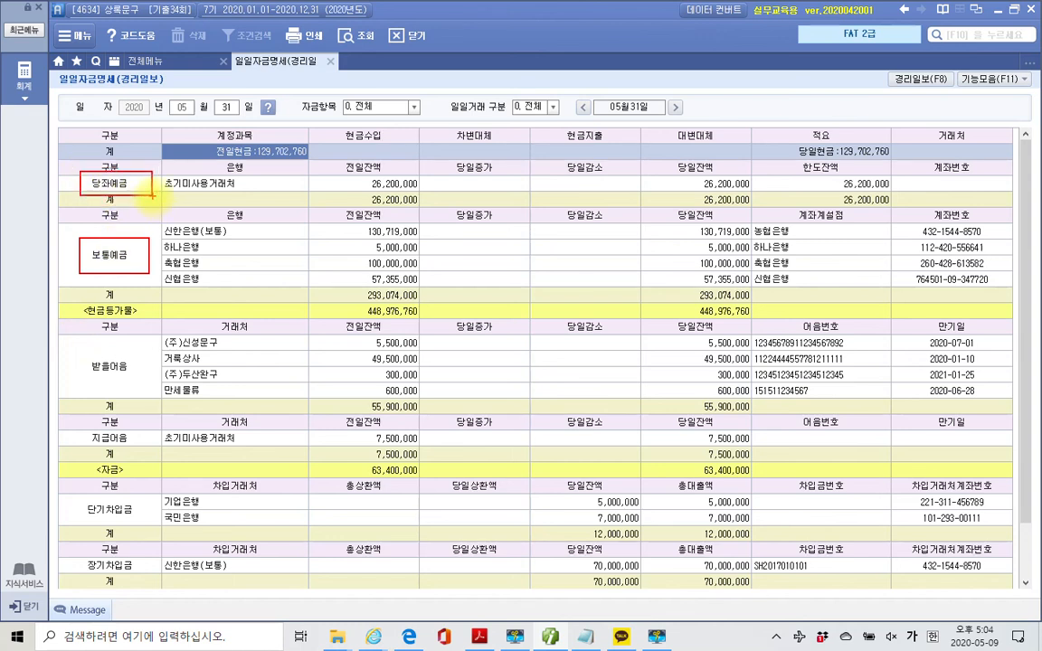
{"action": "left_click_drag", "start_coordinate": [668, 158], "coordinate": [773, 195]}
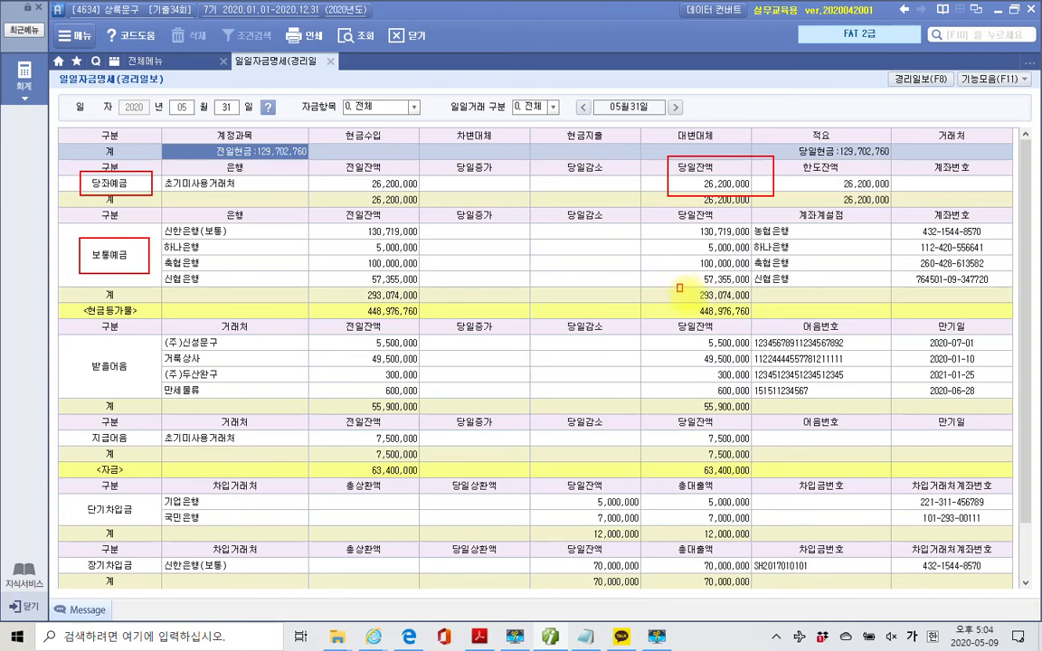
{"action": "mouse_move", "coordinate": [676, 287]}
{"action": "left_mouse_down"}
{"action": "mouse_move", "coordinate": [697, 301]}
{"action": "mouse_move", "coordinate": [768, 304]}
{"action": "left_mouse_up"}
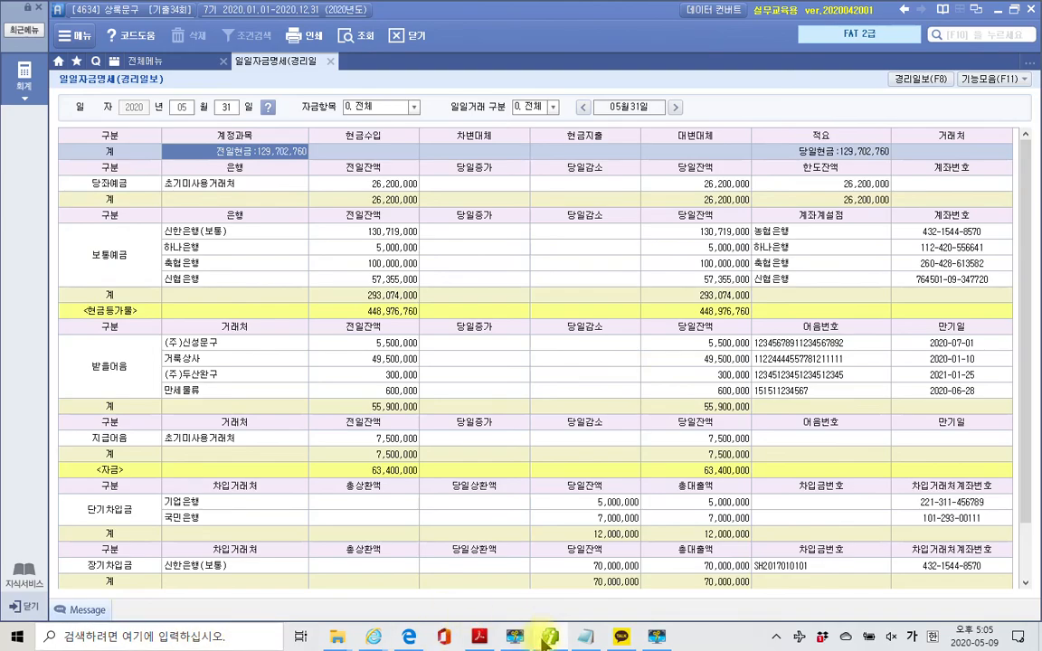
Switch to the PDF and mark question 2, 재무상태표 조회, with its April 30 매입채무 wording, clearing the marks when done
{"action": "left_click", "coordinate": [480, 636]}
{"action": "scroll", "coordinate": [441, 366], "scroll_direction": "down", "scroll_amount": 3}
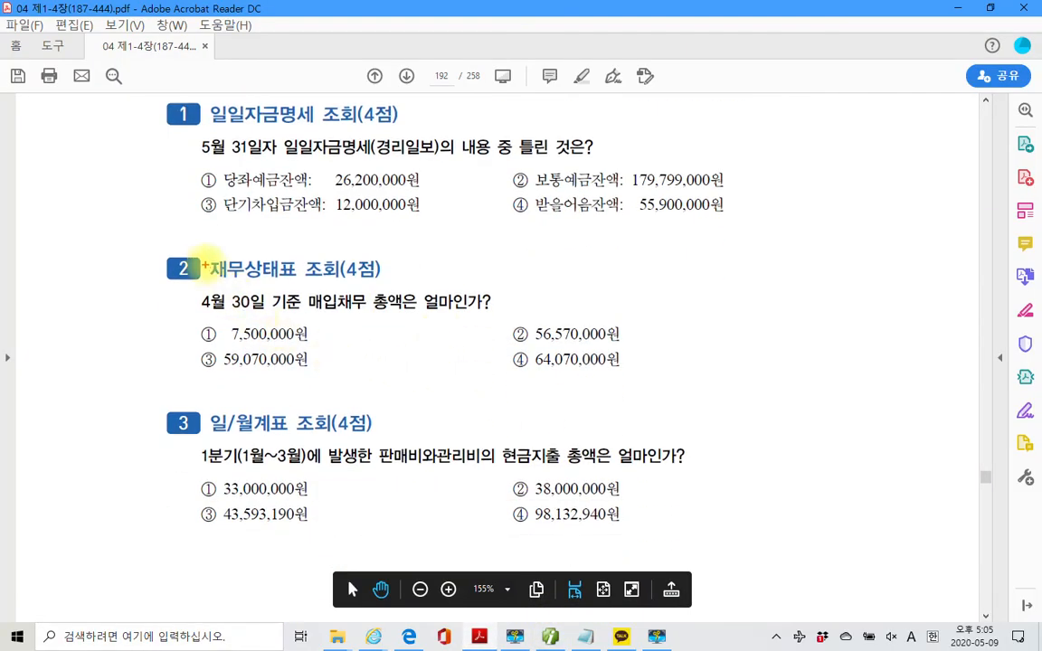
{"action": "left_click_drag", "start_coordinate": [199, 253], "coordinate": [434, 285]}
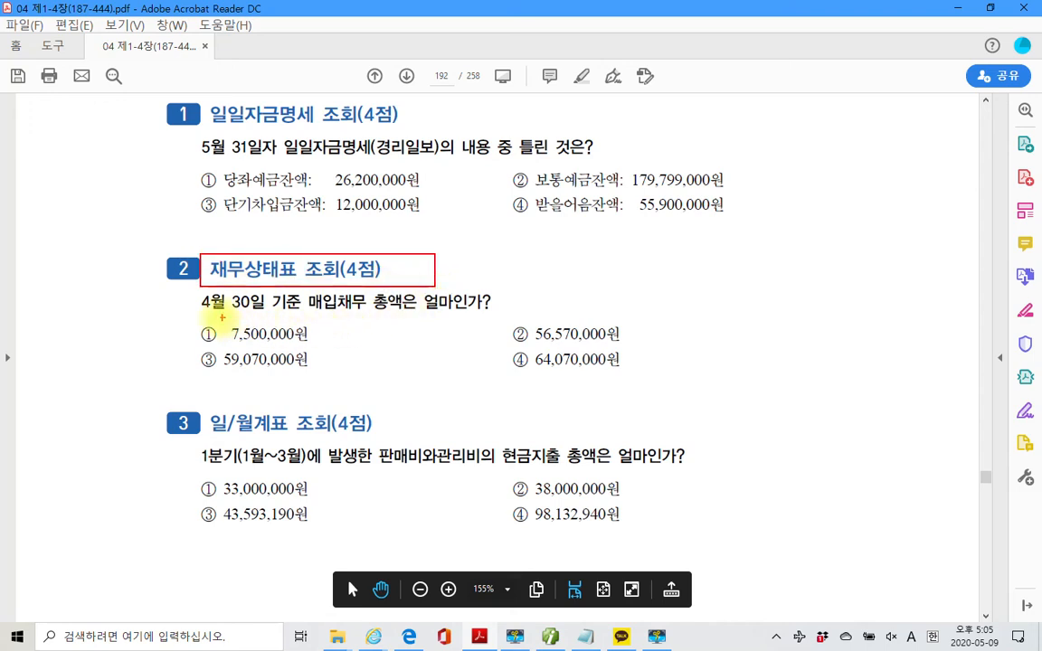
{"action": "left_click_drag", "start_coordinate": [186, 314], "coordinate": [407, 314]}
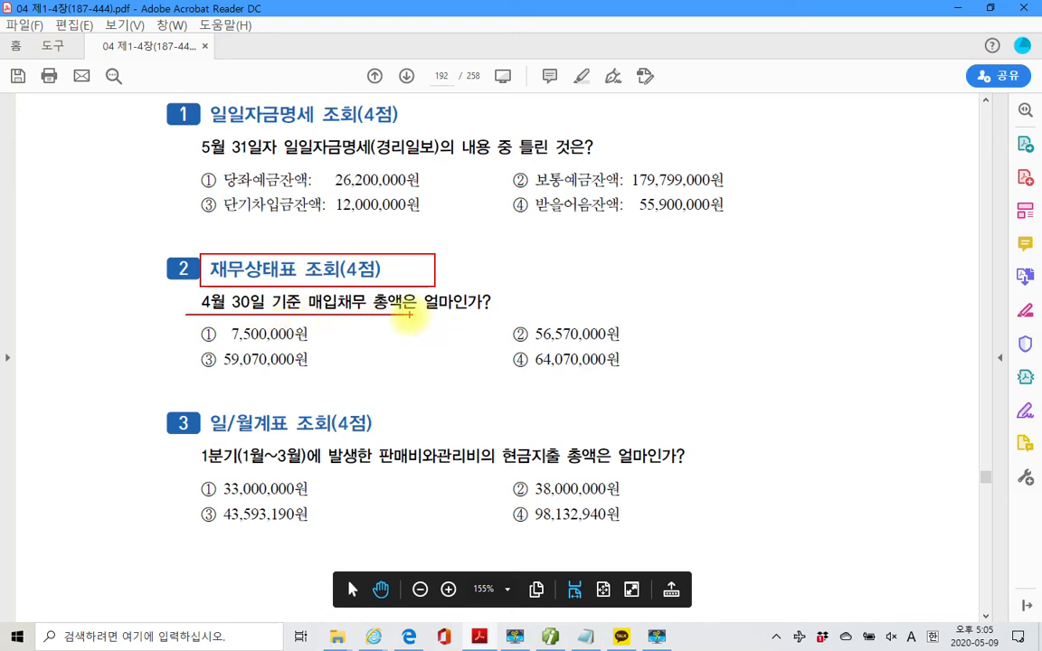
{"action": "key", "text": "Escape"}
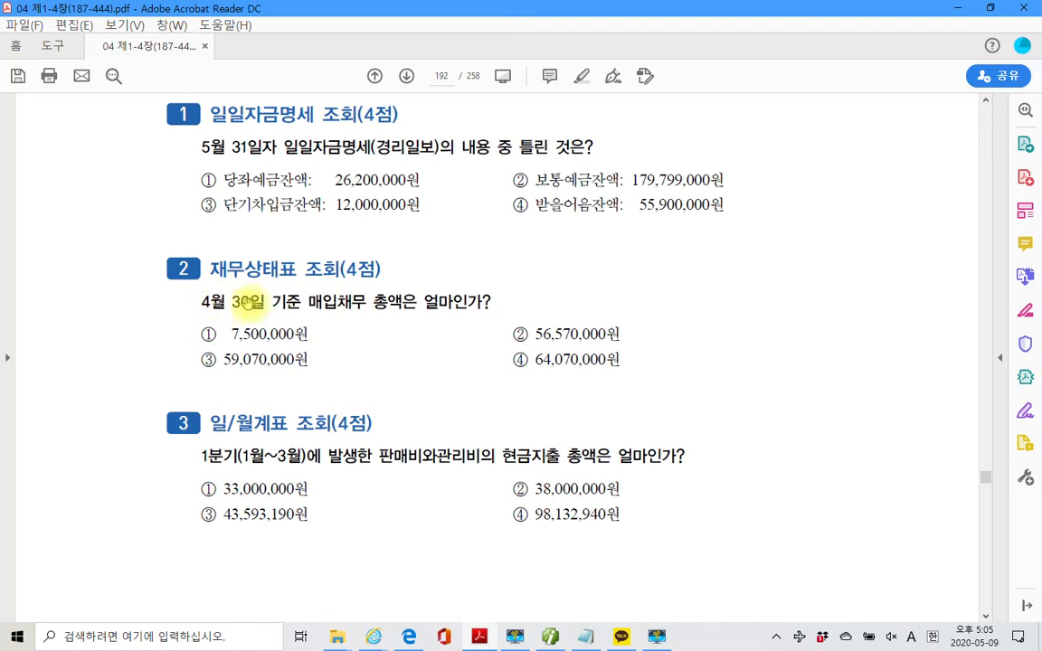
{"action": "left_click_drag", "start_coordinate": [198, 302], "coordinate": [256, 306]}
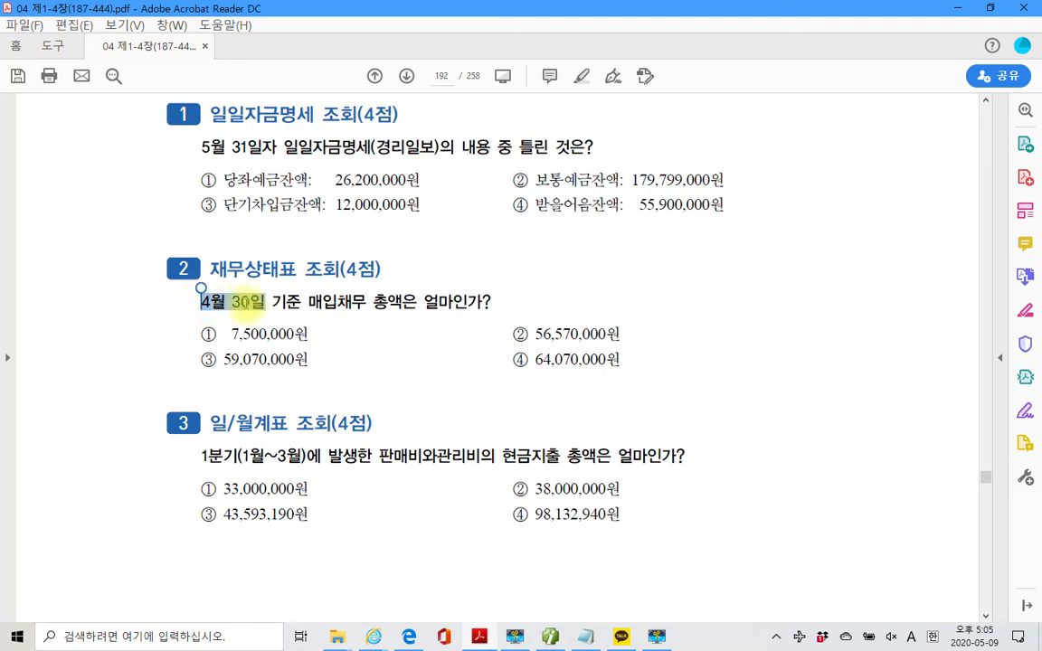
{"action": "left_click", "coordinate": [323, 311]}
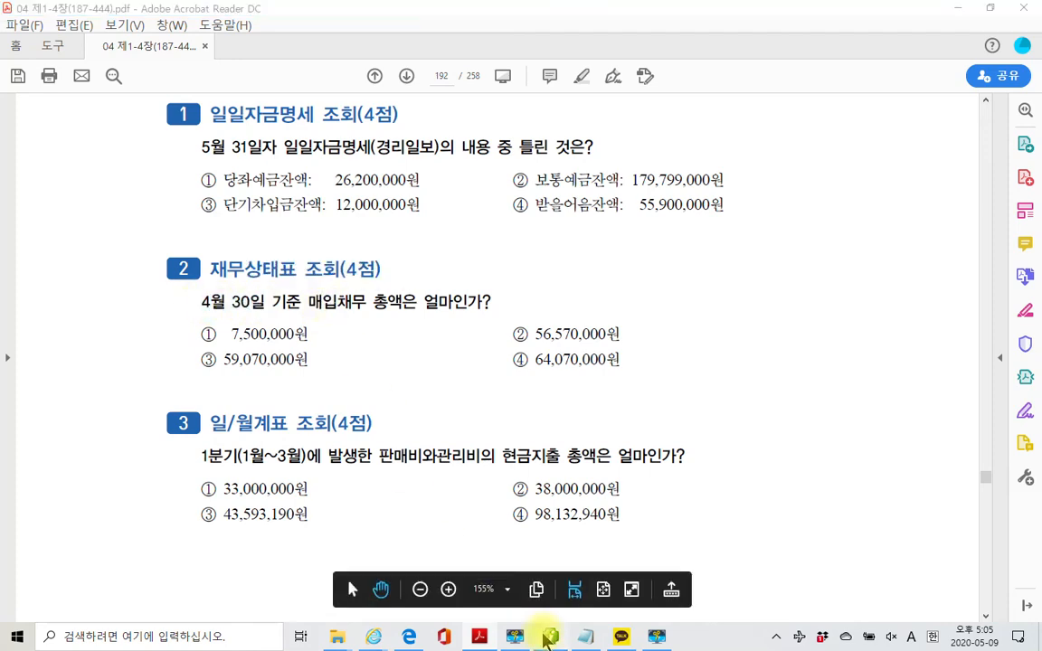
Return to the accounting program, close 일일자금명세(경리일보), and open 재무상태표 for month 4
{"action": "key", "text": "alt+Tab"}
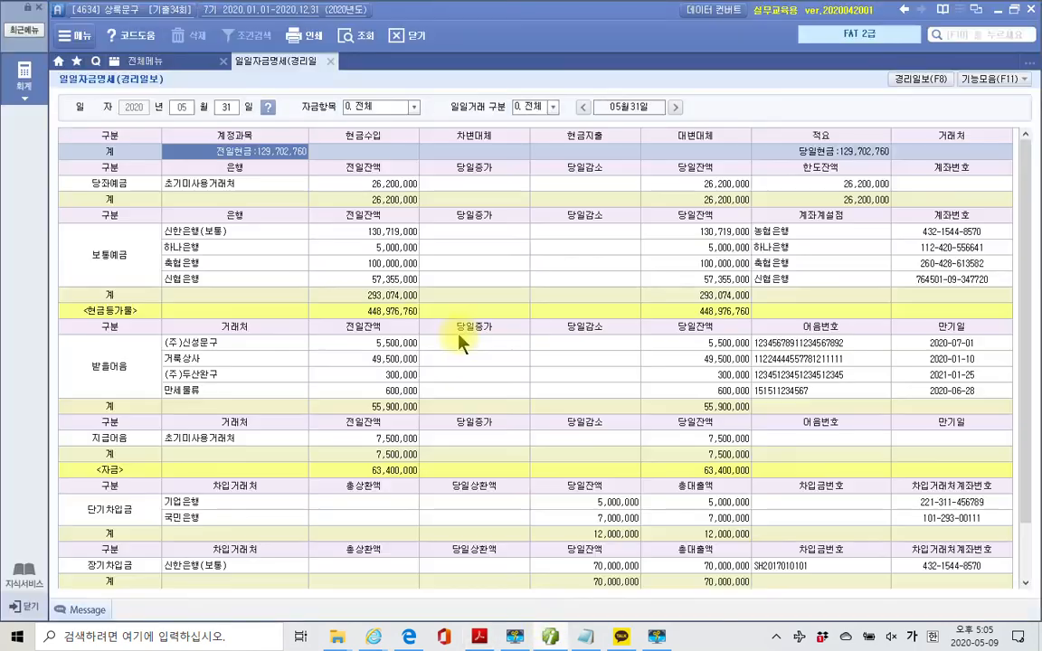
{"action": "left_click", "coordinate": [330, 60]}
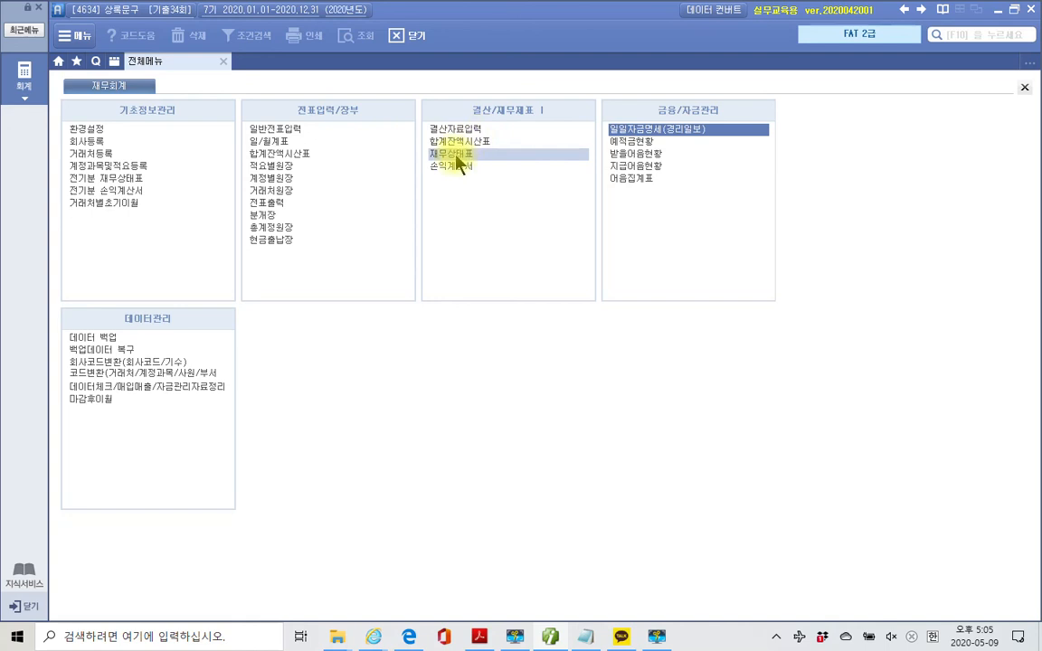
{"action": "left_click", "coordinate": [452, 154]}
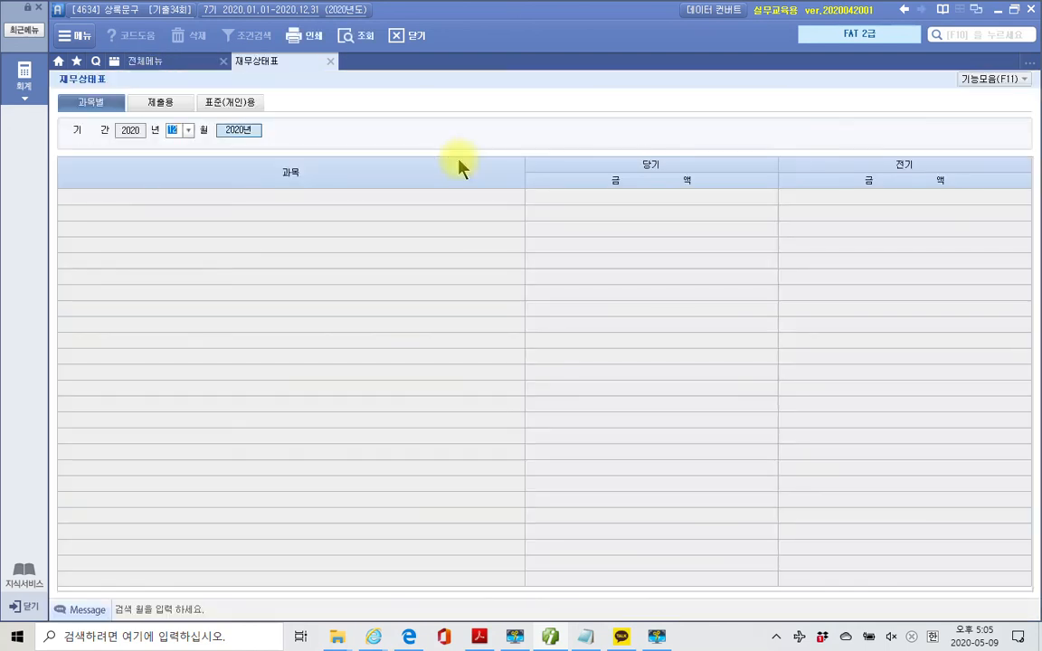
{"action": "type", "text": "4"}
{"action": "key", "text": "Return"}
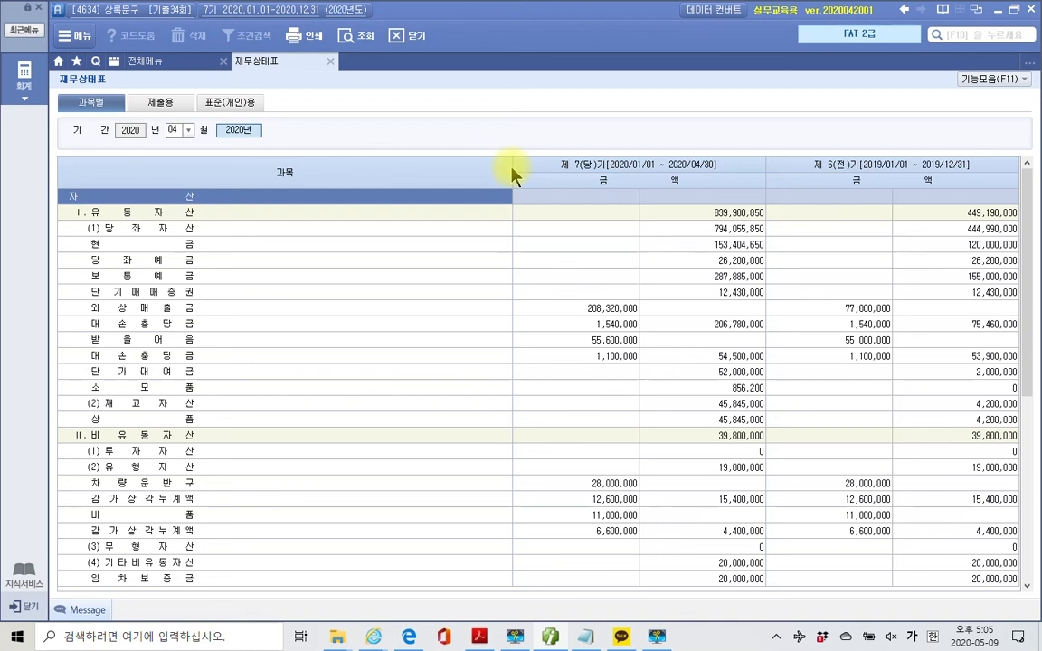
Narrow the 과목 column and examine the 외상매입금 and 지급어음 amounts under 유동부채 in the 과목별 balance sheet
{"action": "left_click_drag", "start_coordinate": [511, 164], "coordinate": [349, 165]}
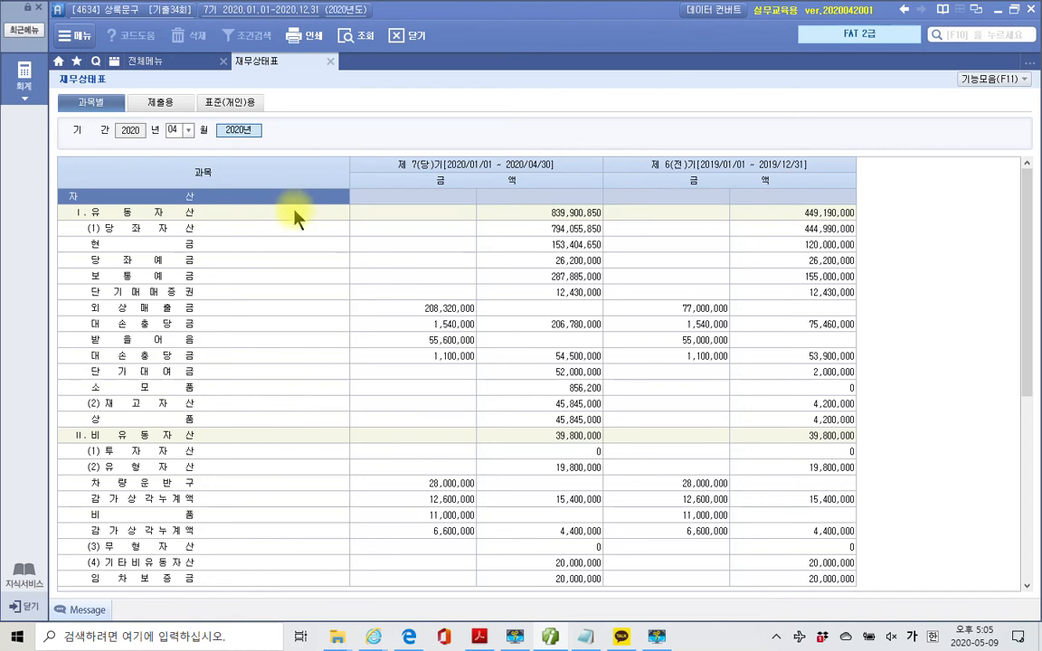
{"action": "scroll", "coordinate": [303, 326], "scroll_direction": "down", "scroll_amount": 6}
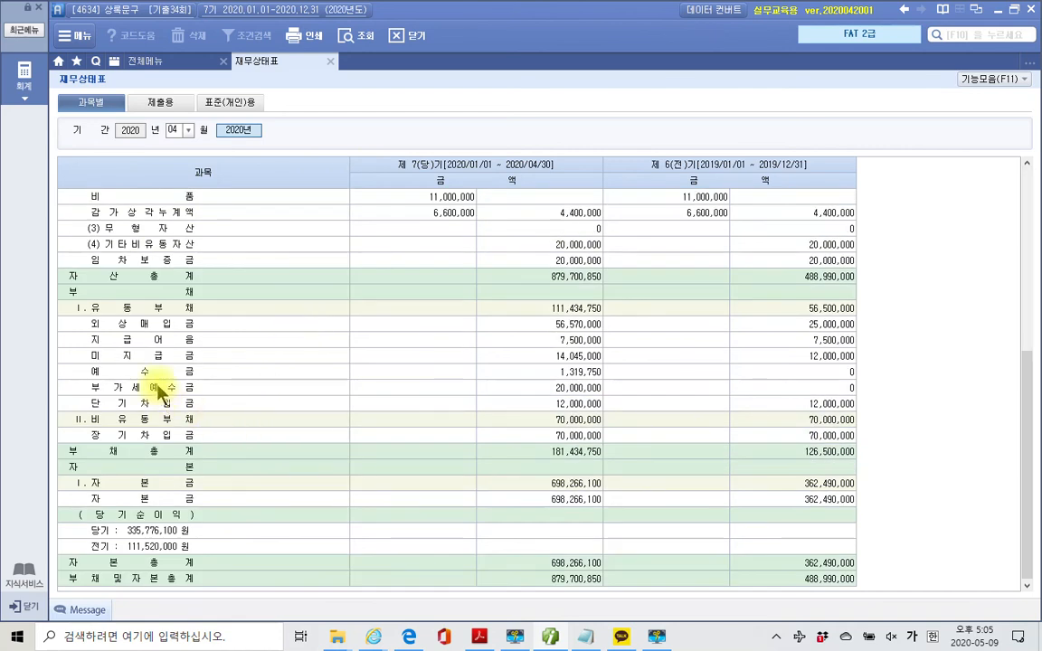
{"action": "left_click", "coordinate": [140, 325]}
{"action": "left_click", "coordinate": [142, 341]}
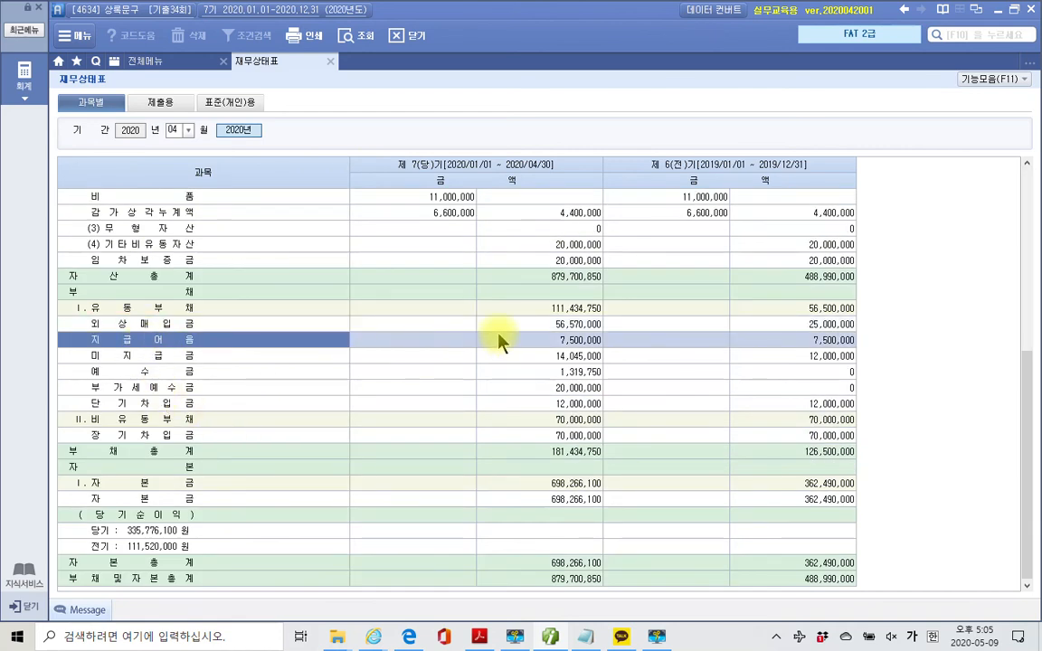
{"action": "left_click", "coordinate": [531, 339]}
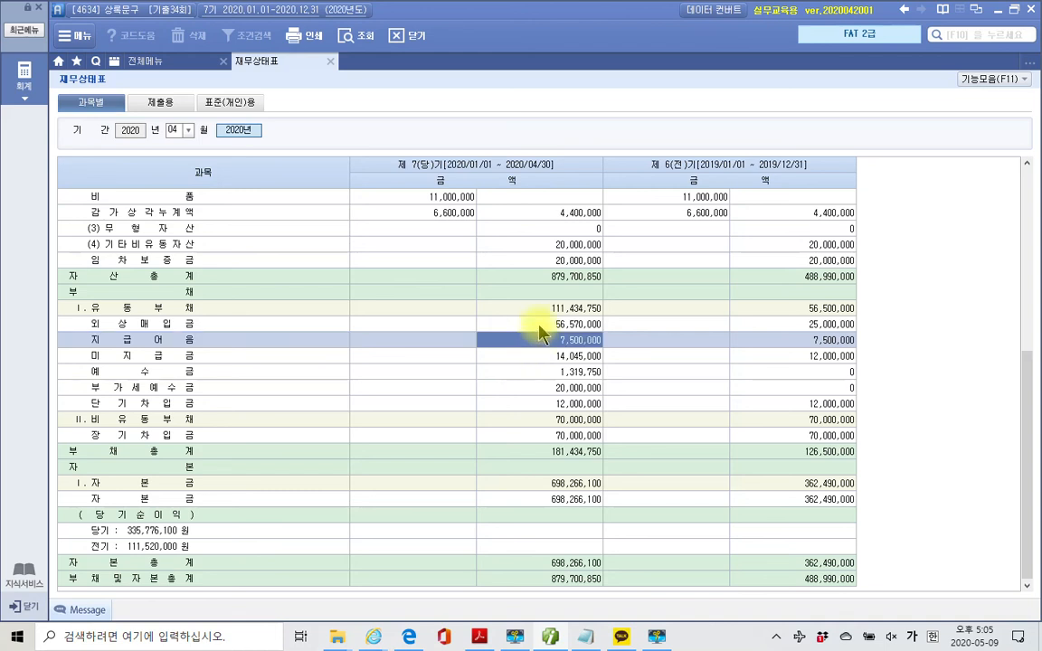
Show the 제출용 version of the balance sheet and find 매입채무 under 유동부채
{"action": "left_click", "coordinate": [154, 106]}
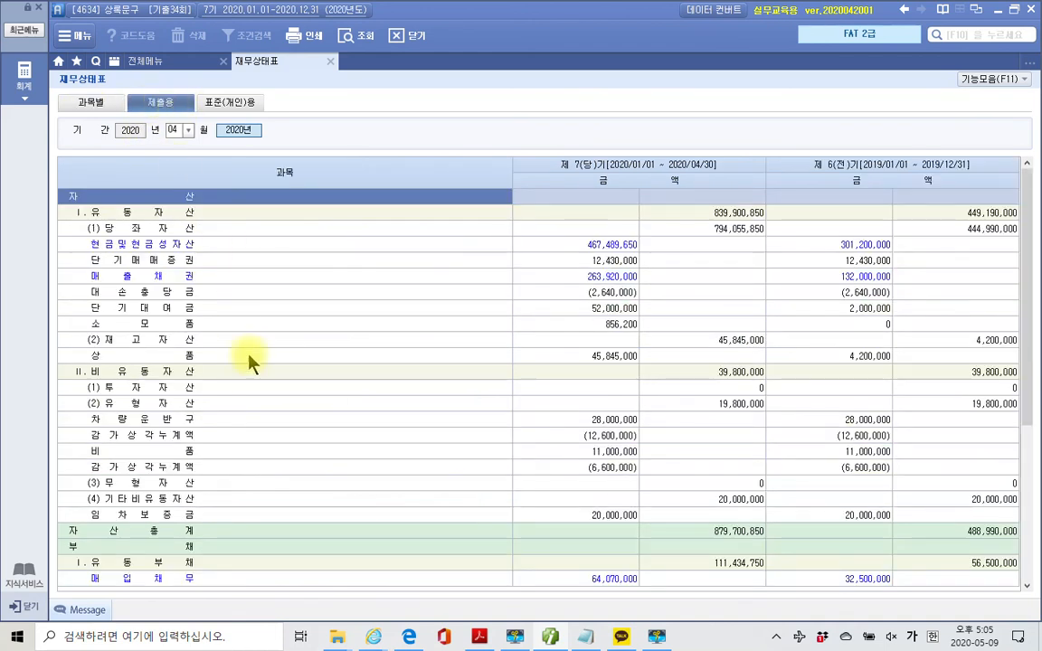
{"action": "scroll", "coordinate": [250, 380], "scroll_direction": "down", "scroll_amount": 5}
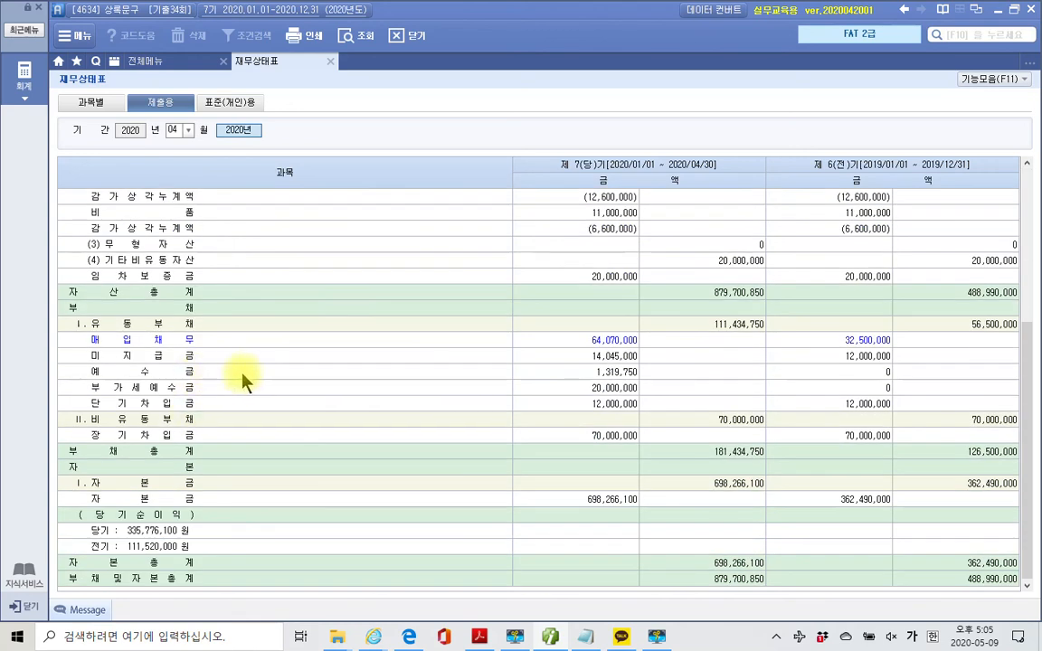
Mark the current-period 매입채무 amount and circle the 과목별 and 제출용 views of the balance sheet, clearing the marks when done
{"action": "left_click_drag", "start_coordinate": [488, 328], "coordinate": [663, 348]}
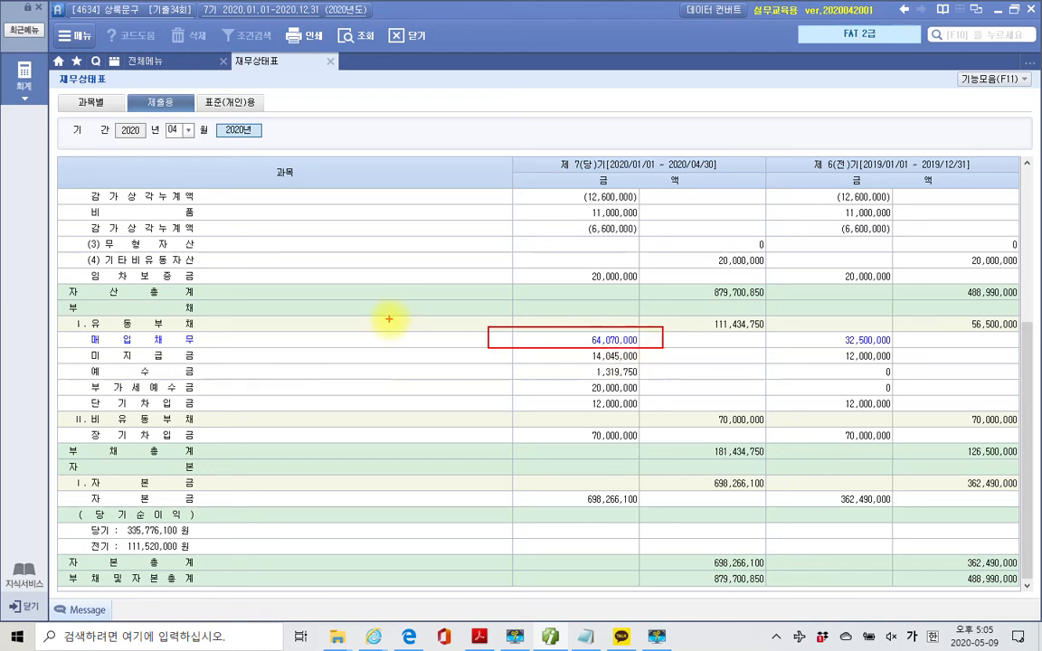
{"action": "left_click_drag", "start_coordinate": [70, 125], "coordinate": [63, 105]}
{"action": "mouse_move", "coordinate": [163, 87]}
{"action": "left_mouse_down"}
{"action": "mouse_move", "coordinate": [179, 87]}
{"action": "mouse_move", "coordinate": [185, 120]}
{"action": "left_mouse_up"}
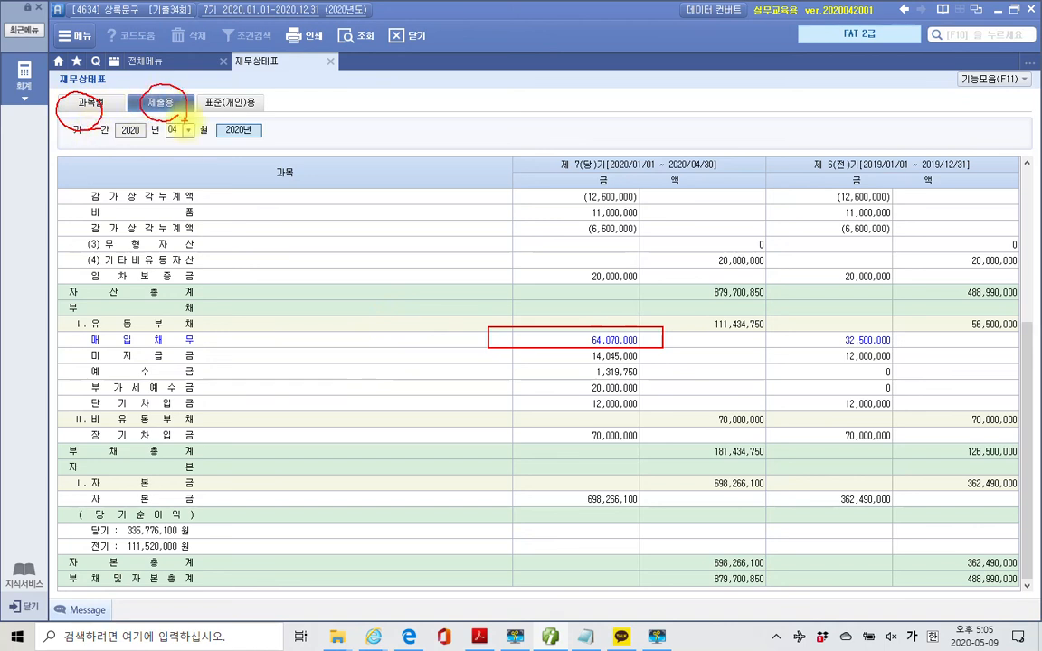
{"action": "mouse_move", "coordinate": [183, 117]}
{"action": "left_mouse_down"}
{"action": "mouse_move", "coordinate": [150, 102]}
{"action": "mouse_move", "coordinate": [177, 138]}
{"action": "left_mouse_up"}
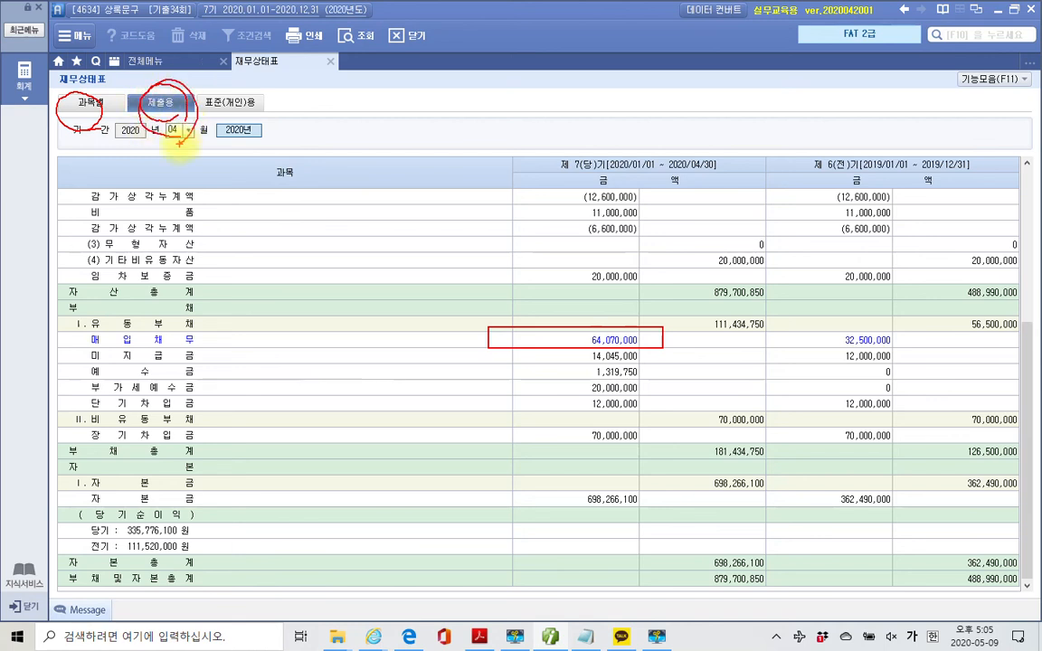
{"action": "left_click_drag", "start_coordinate": [94, 105], "coordinate": [88, 145]}
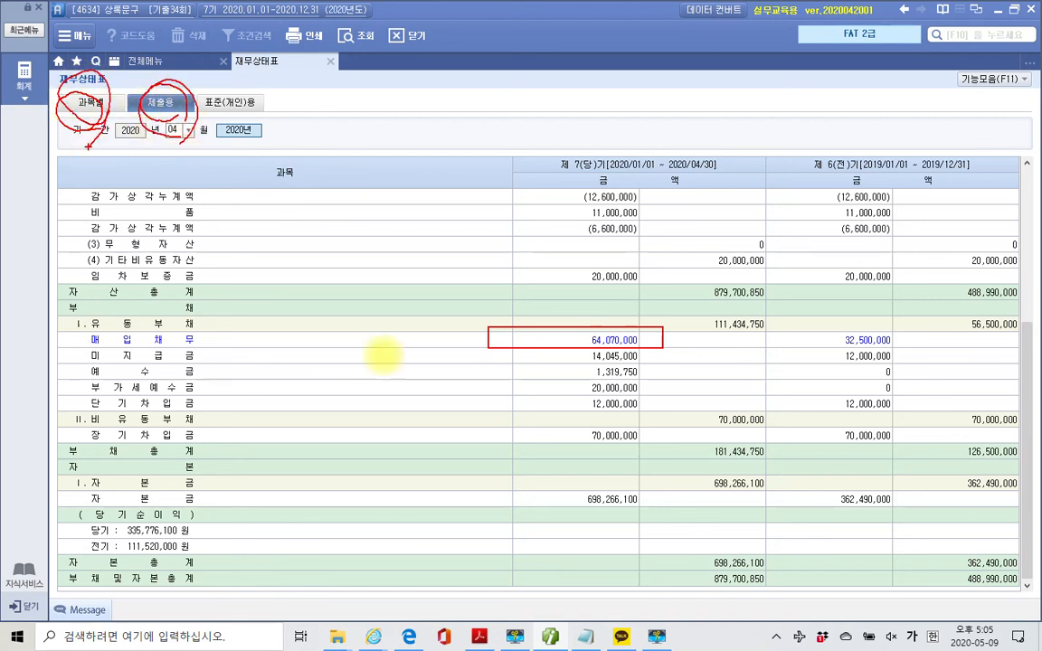
{"action": "key", "text": "Escape"}
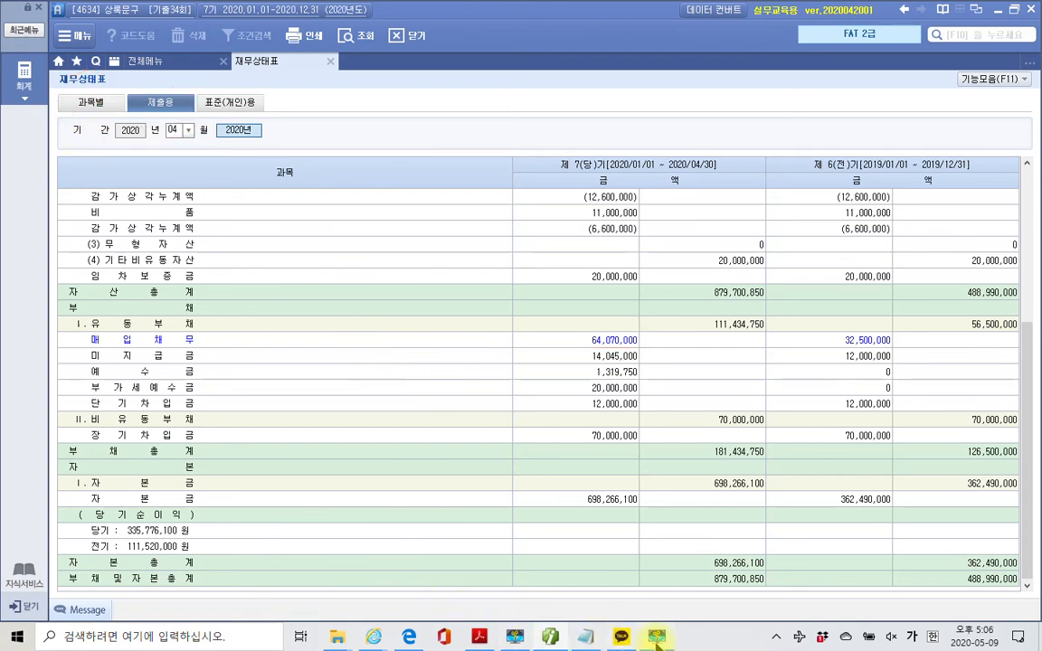
Switch to the PDF and highlight the words 현금지출 총액은 in question 3, 일/월계표 조회
{"action": "left_click", "coordinate": [552, 637]}
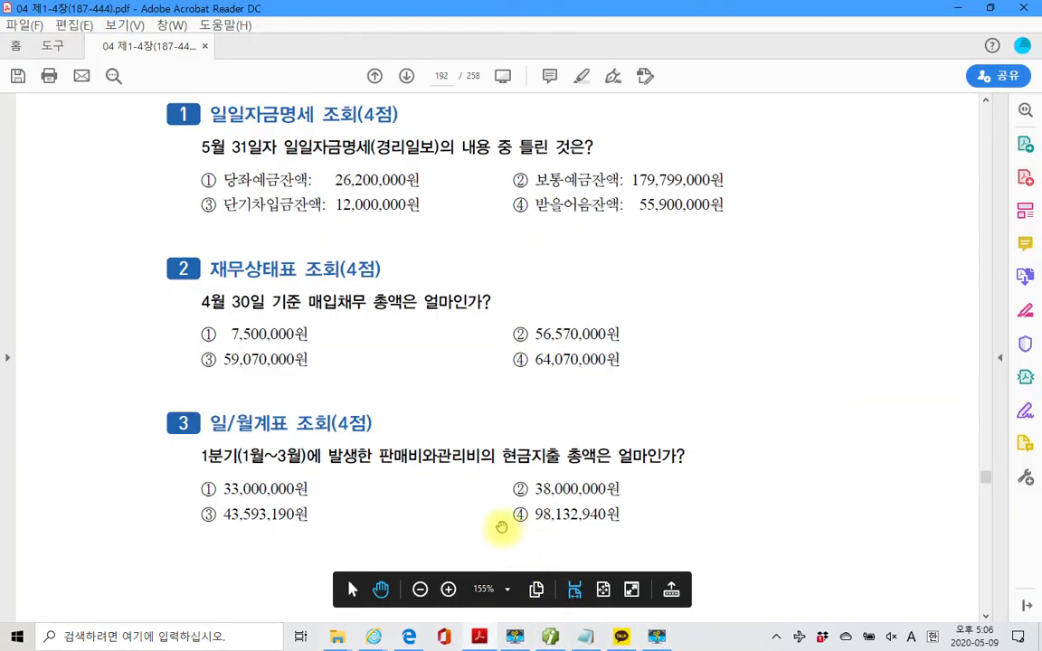
{"action": "scroll", "coordinate": [492, 524], "scroll_direction": "down", "scroll_amount": 3}
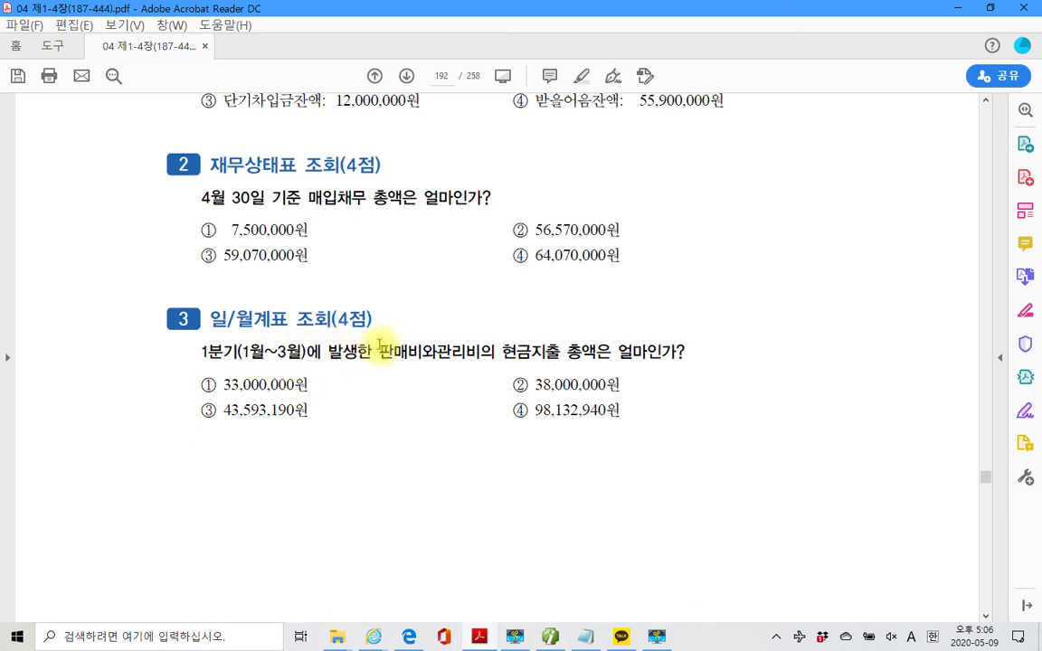
{"action": "left_click_drag", "start_coordinate": [500, 351], "coordinate": [609, 354]}
{"action": "right_click", "coordinate": [597, 356]}
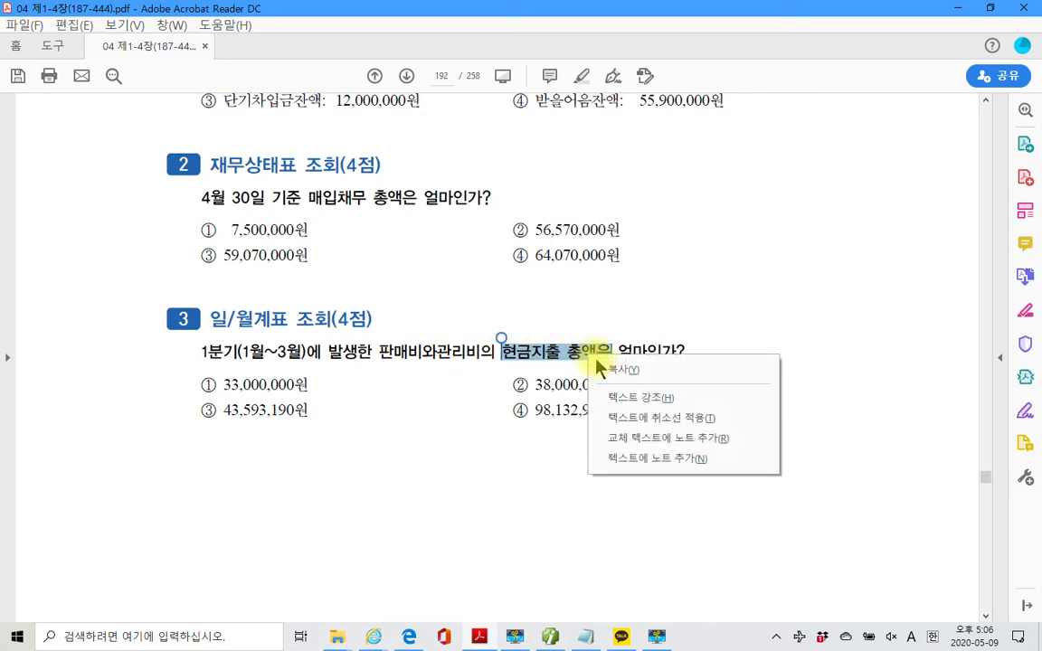
{"action": "left_click", "coordinate": [633, 397]}
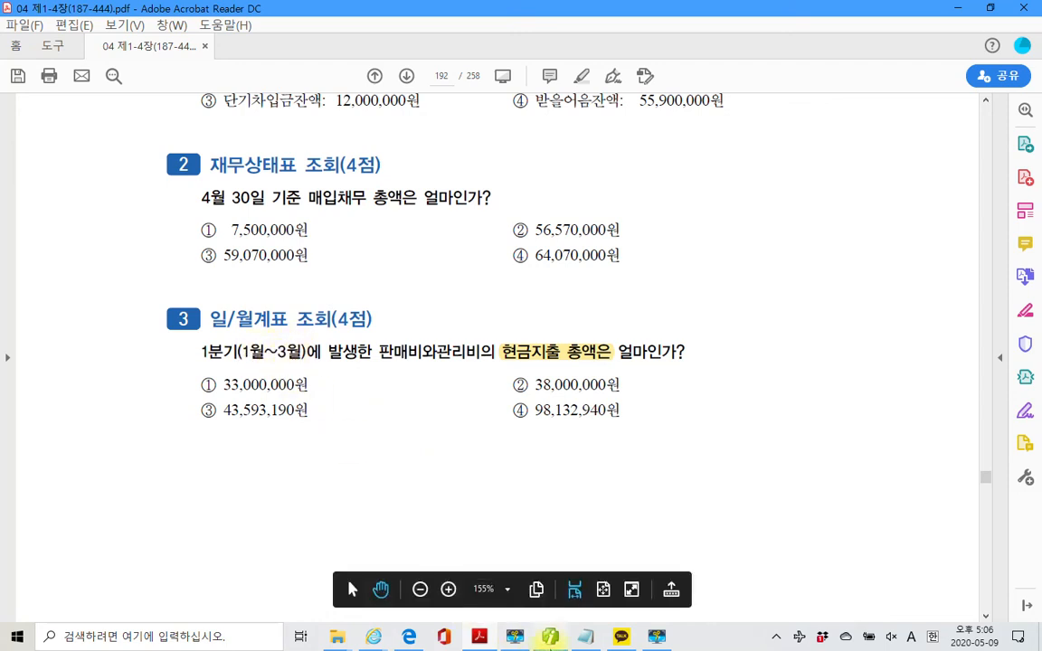
Return to the accounting program, close 재무상태표, mark the 일/월계표 entry under 전표입력/장부, and open that report
{"action": "left_click", "coordinate": [549, 638]}
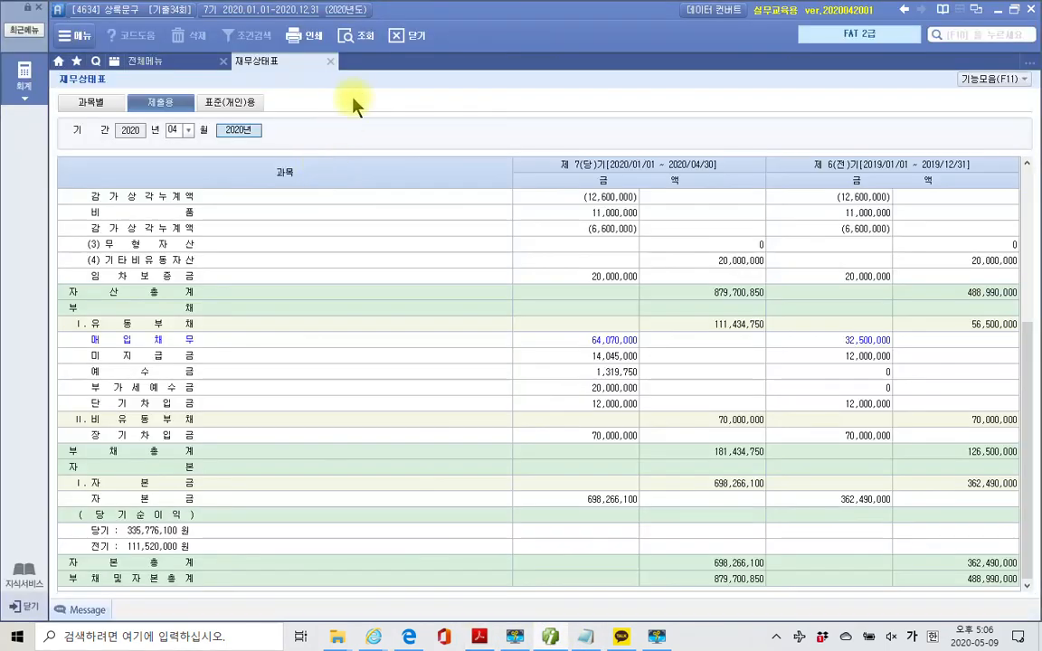
{"action": "left_click", "coordinate": [332, 62]}
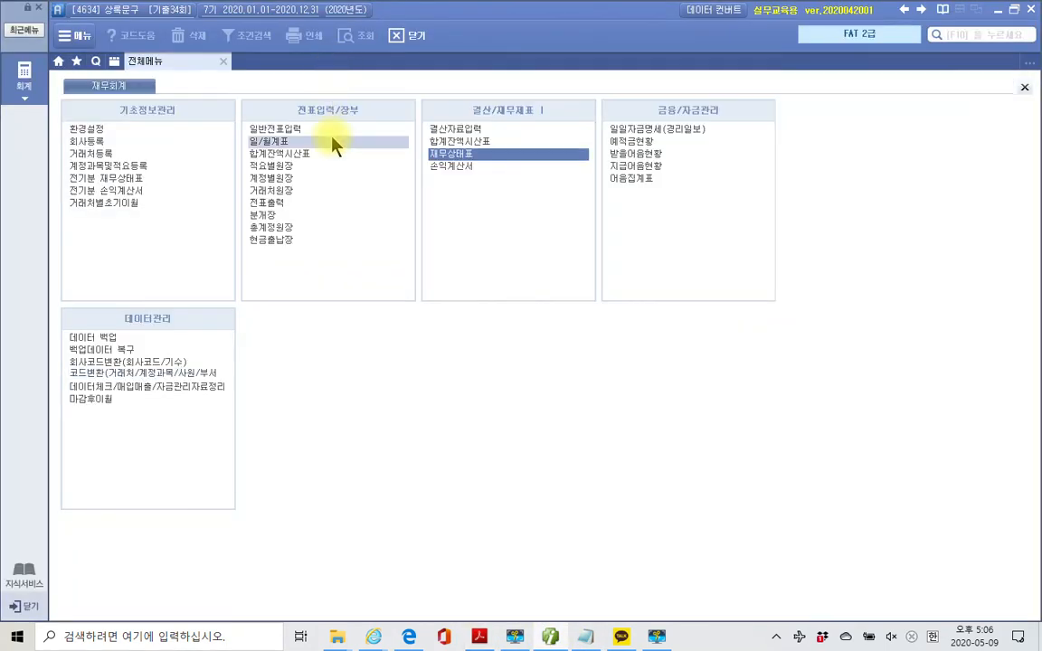
{"action": "left_click_drag", "start_coordinate": [234, 132], "coordinate": [345, 151]}
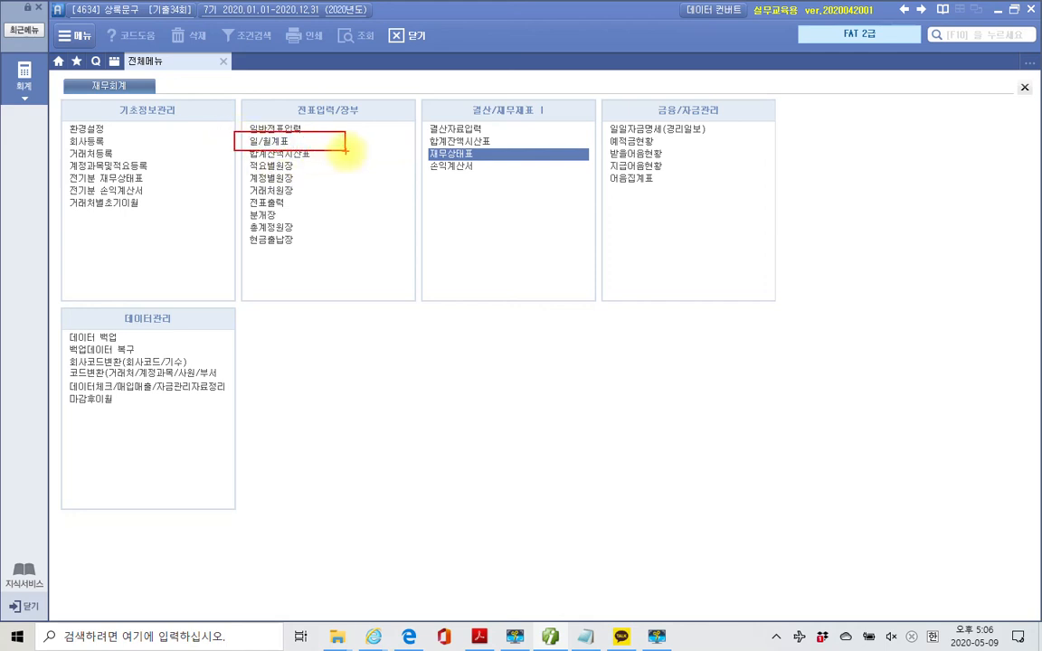
{"action": "left_click", "coordinate": [284, 142]}
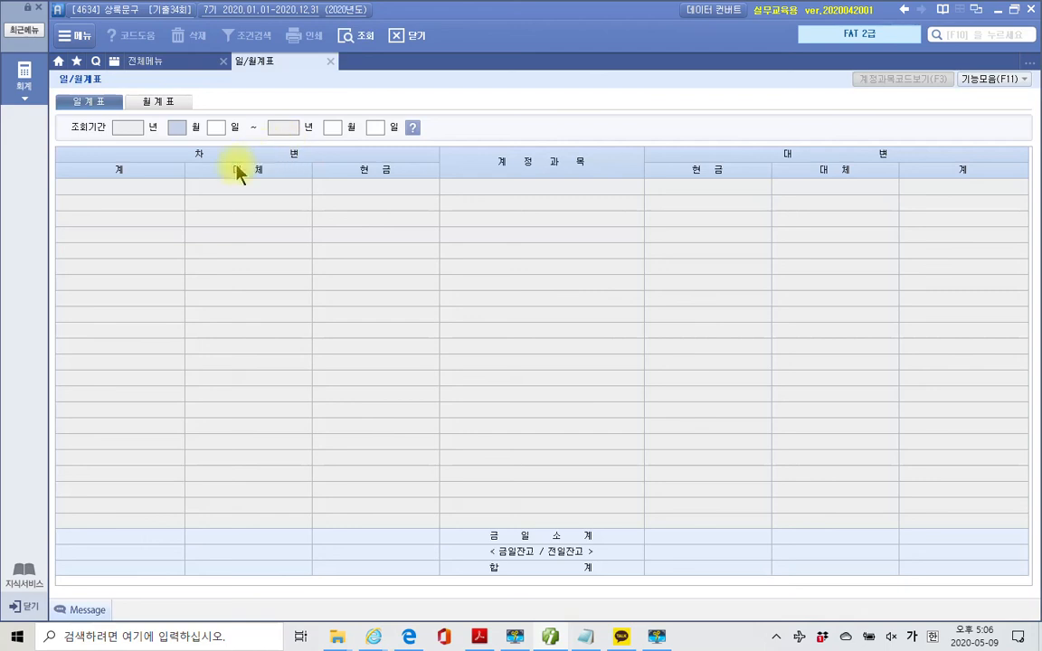
Show the 월계표 version of the report for months 1 to 3
{"action": "left_click", "coordinate": [157, 103]}
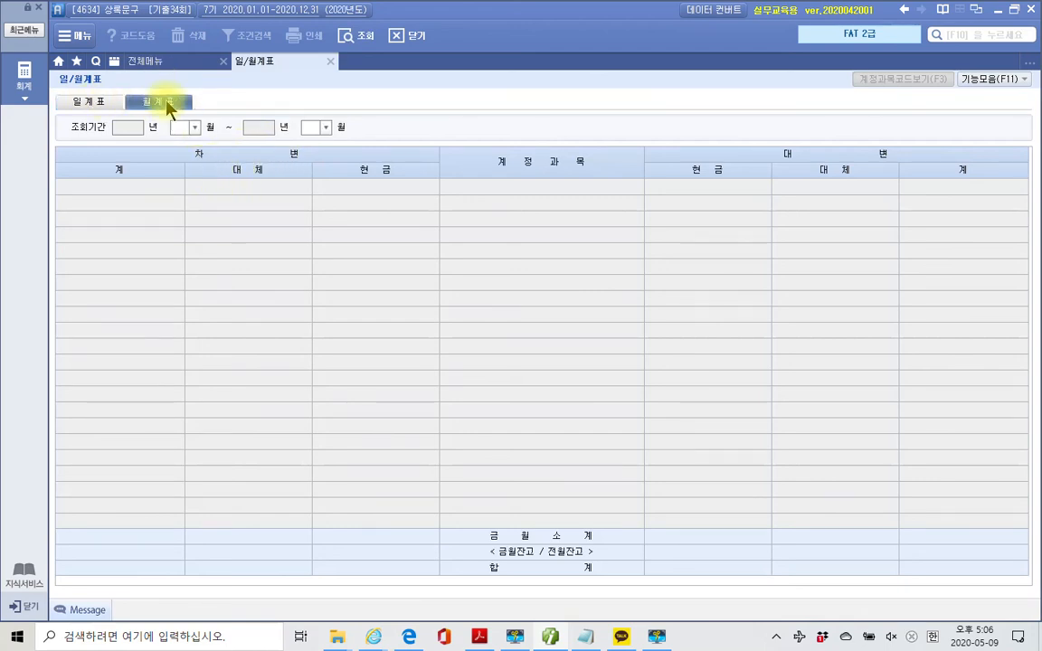
{"action": "left_click", "coordinate": [180, 128]}
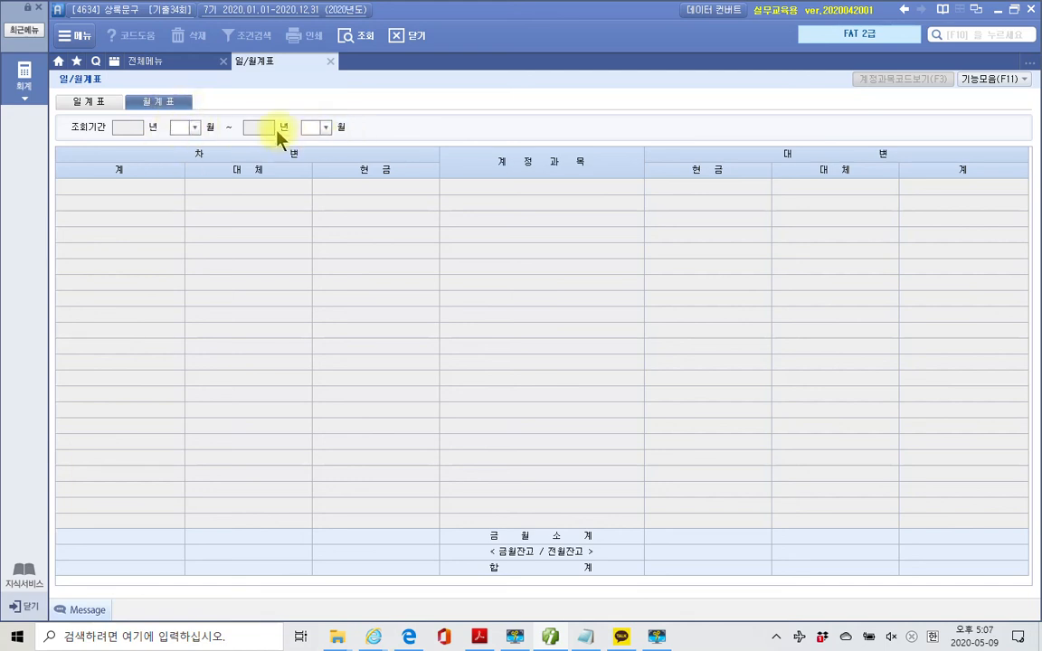
{"action": "type", "text": "1"}
{"action": "key", "text": "Return"}
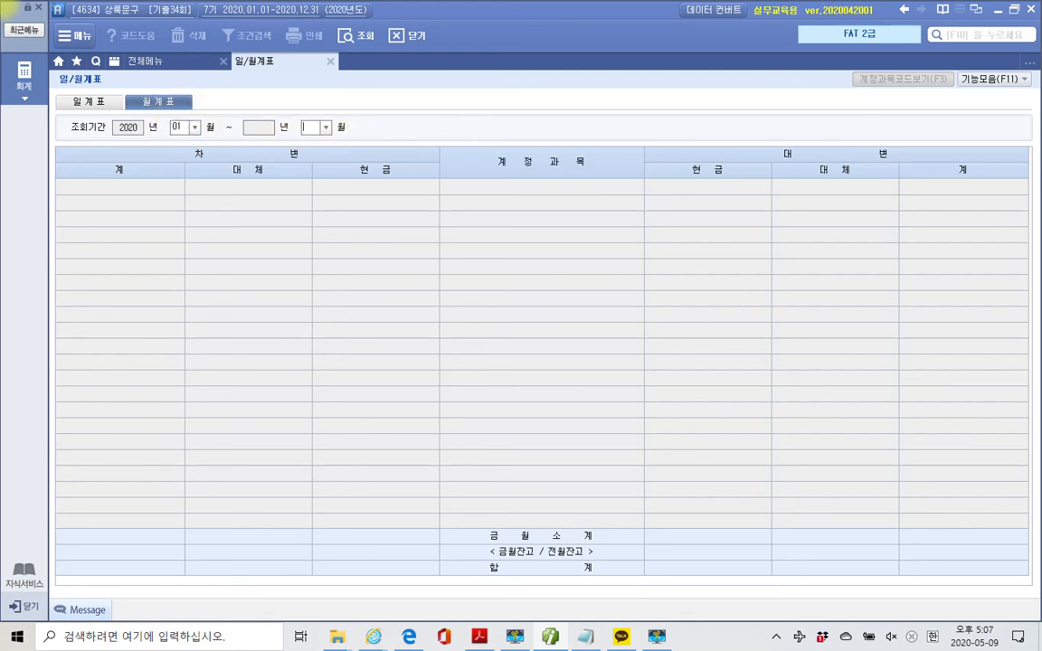
{"action": "type", "text": "3"}
{"action": "key", "text": "Return"}
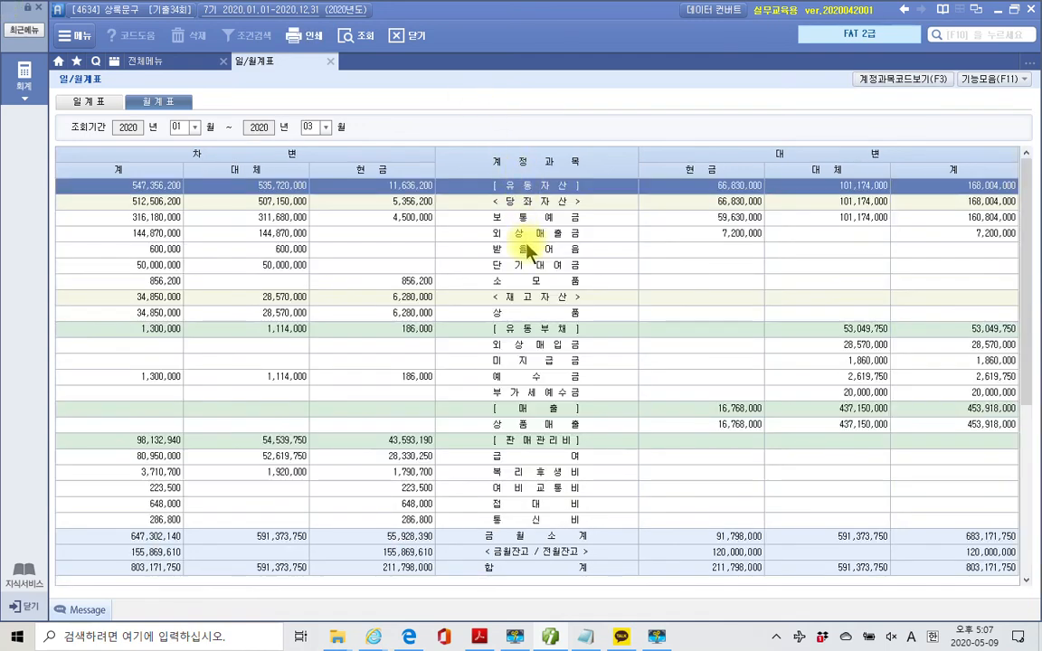
Find 판매관리비 in the 월계표 and mark its accounts and debit-side 현금 total, clearing the marks when done
{"action": "scroll", "coordinate": [529, 248], "scroll_direction": "down", "scroll_amount": 3}
{"action": "scroll", "coordinate": [528, 256], "scroll_direction": "down", "scroll_amount": 2}
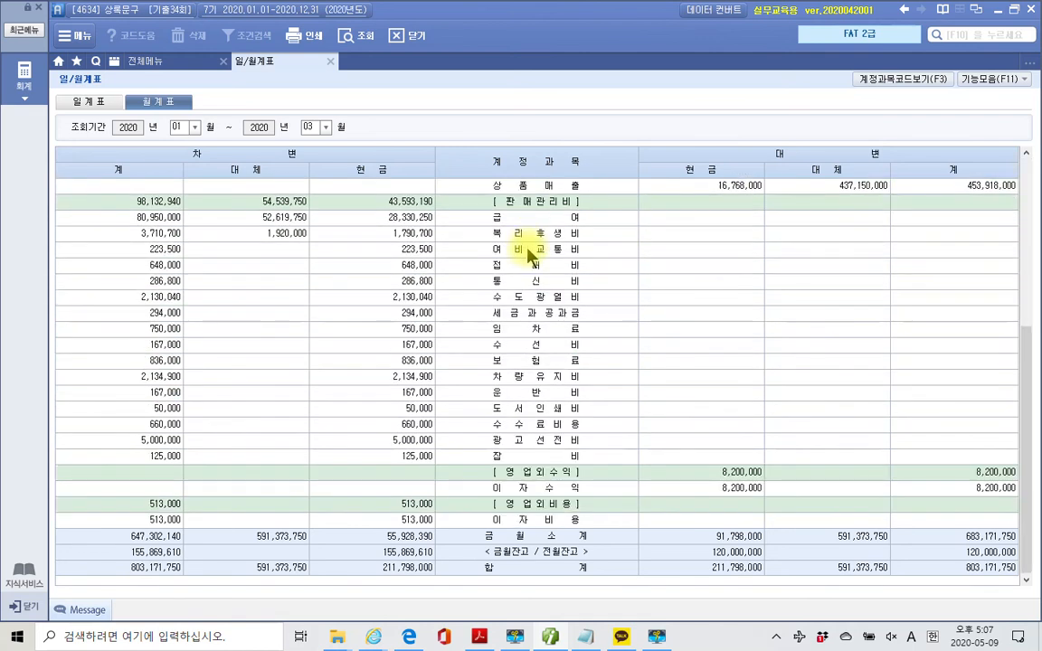
{"action": "mouse_move", "coordinate": [473, 192]}
{"action": "left_mouse_down"}
{"action": "mouse_move", "coordinate": [553, 298]}
{"action": "mouse_move", "coordinate": [611, 464]}
{"action": "left_mouse_up"}
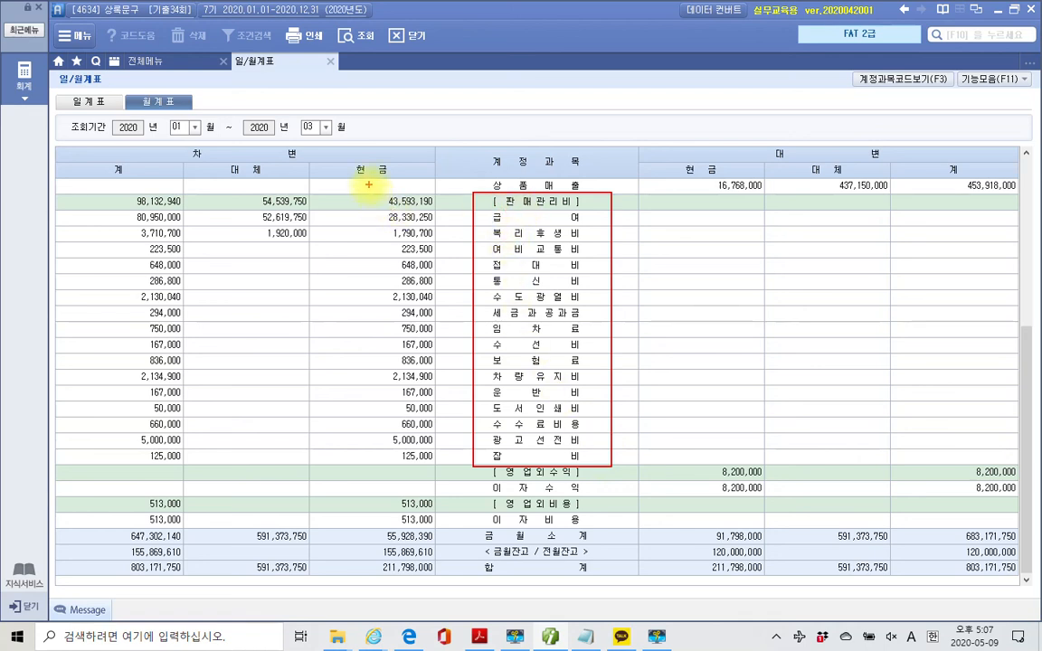
{"action": "mouse_move", "coordinate": [354, 179]}
{"action": "left_mouse_down"}
{"action": "mouse_move", "coordinate": [396, 179]}
{"action": "mouse_move", "coordinate": [414, 208]}
{"action": "mouse_move", "coordinate": [451, 210]}
{"action": "left_mouse_up"}
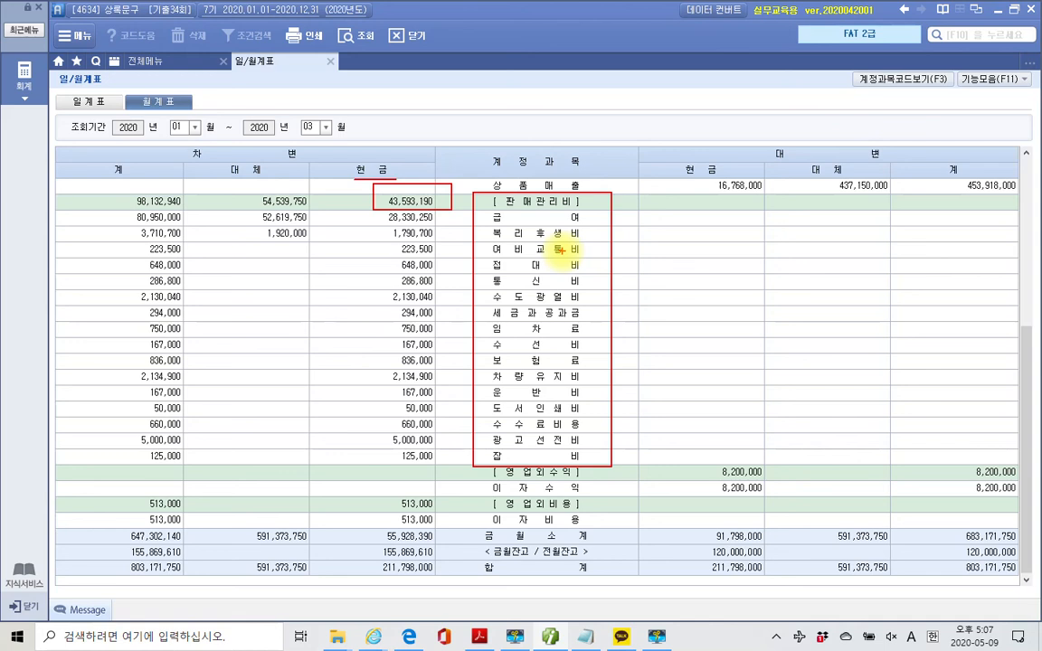
{"action": "key", "text": "Escape"}
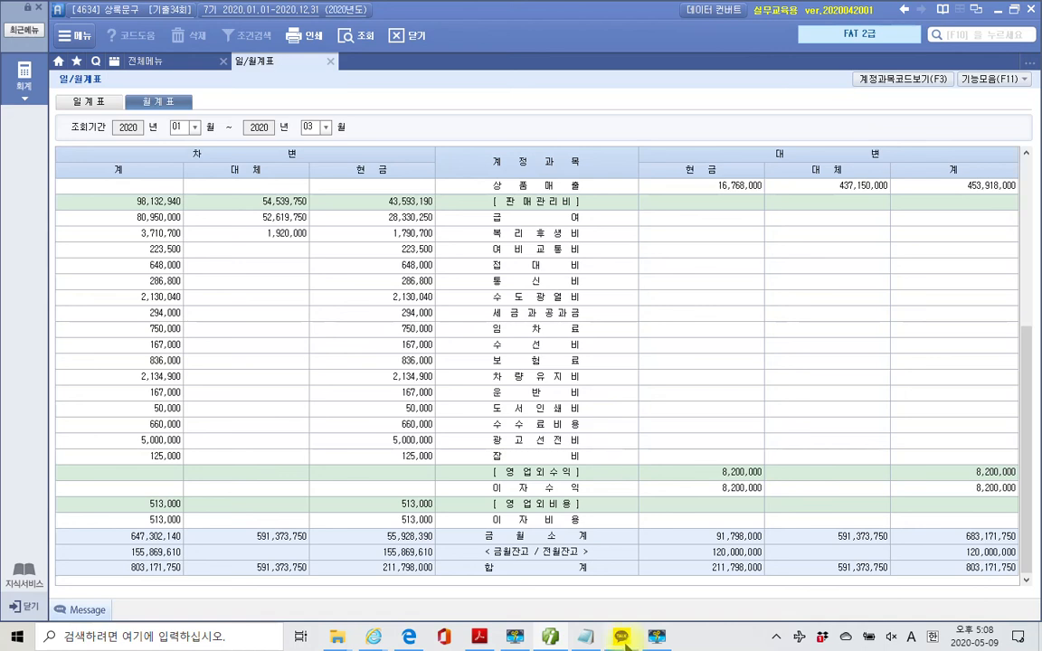
{"action": "mouse_move", "coordinate": [658, 638]}
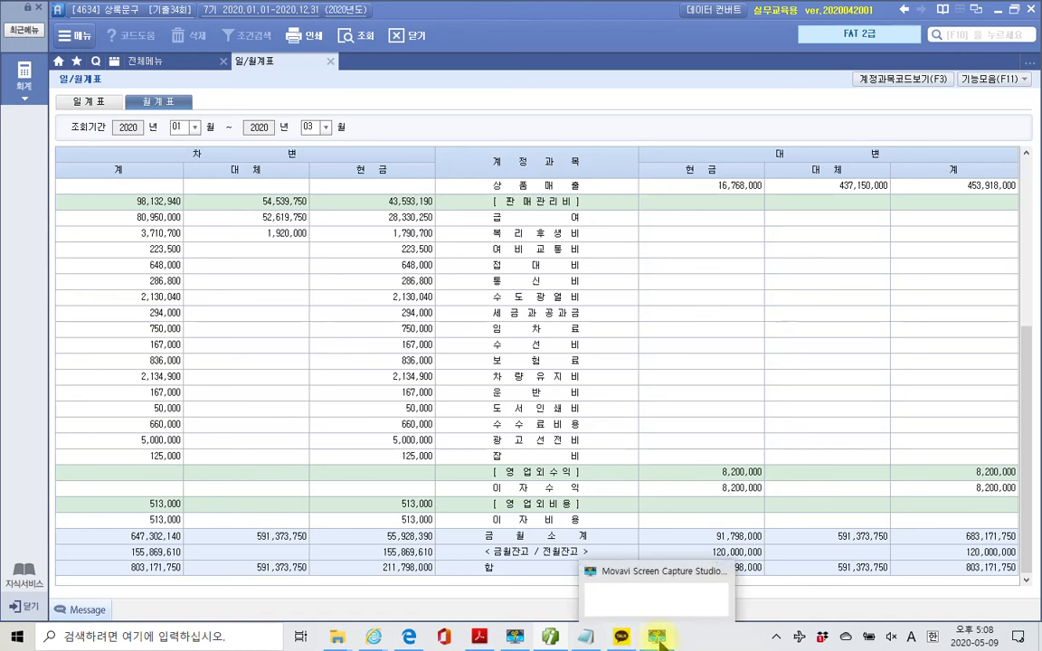
{"action": "left_click", "coordinate": [658, 638]}
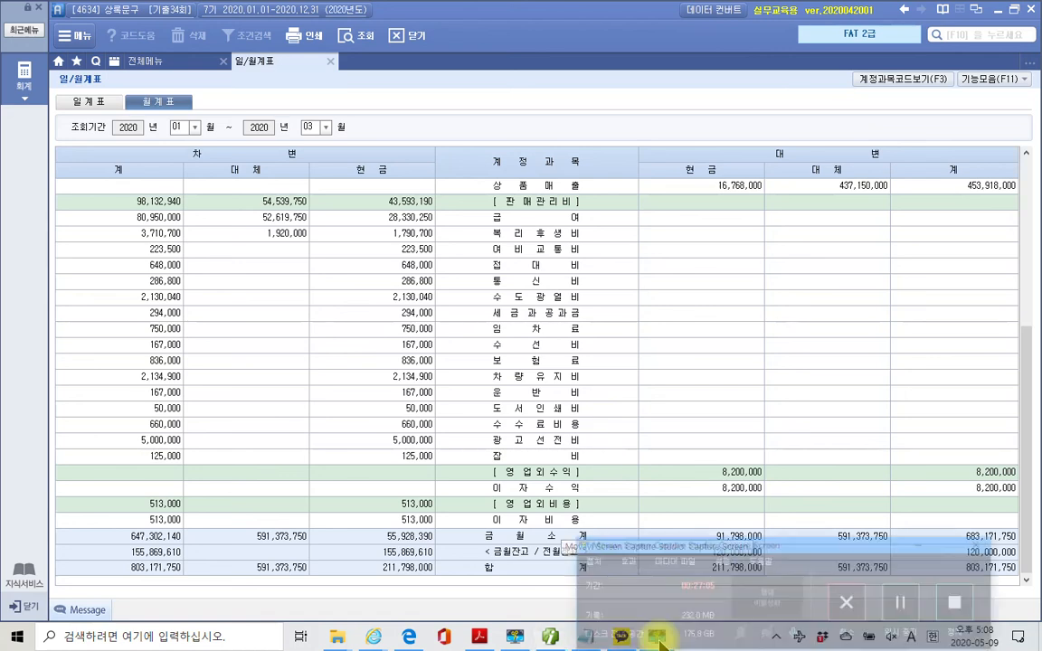